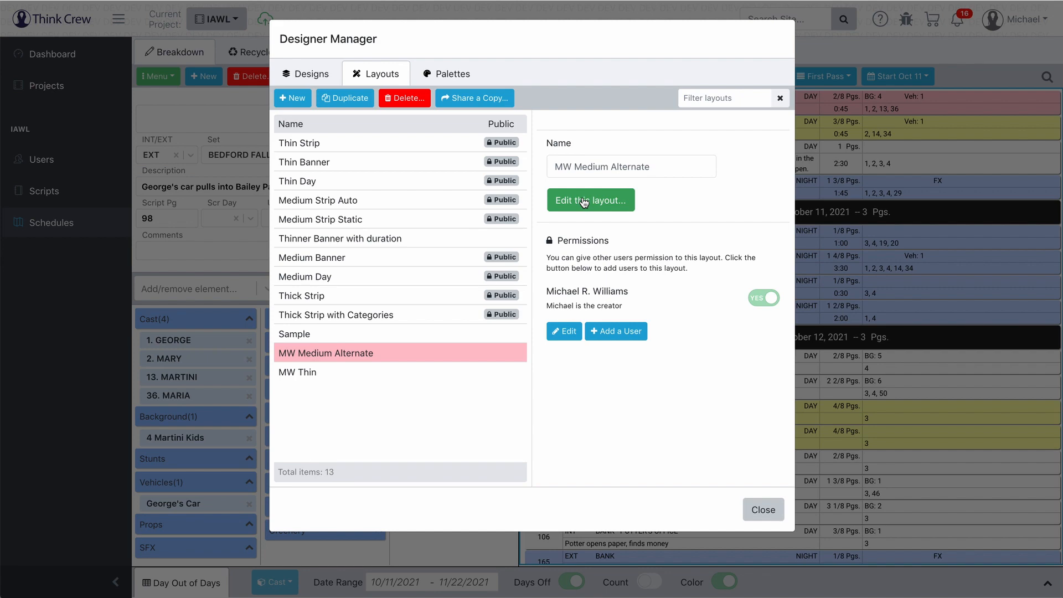
# - Open the MW Medium Alternate layout for editing and show the strip preview
pyautogui.click(583, 201)
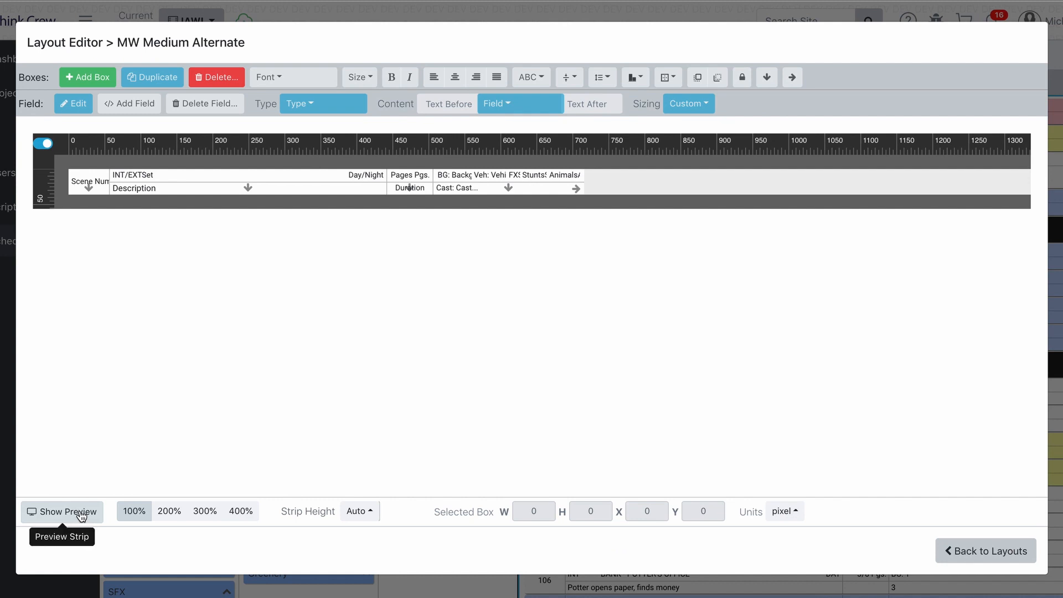
pyautogui.click(82, 514)
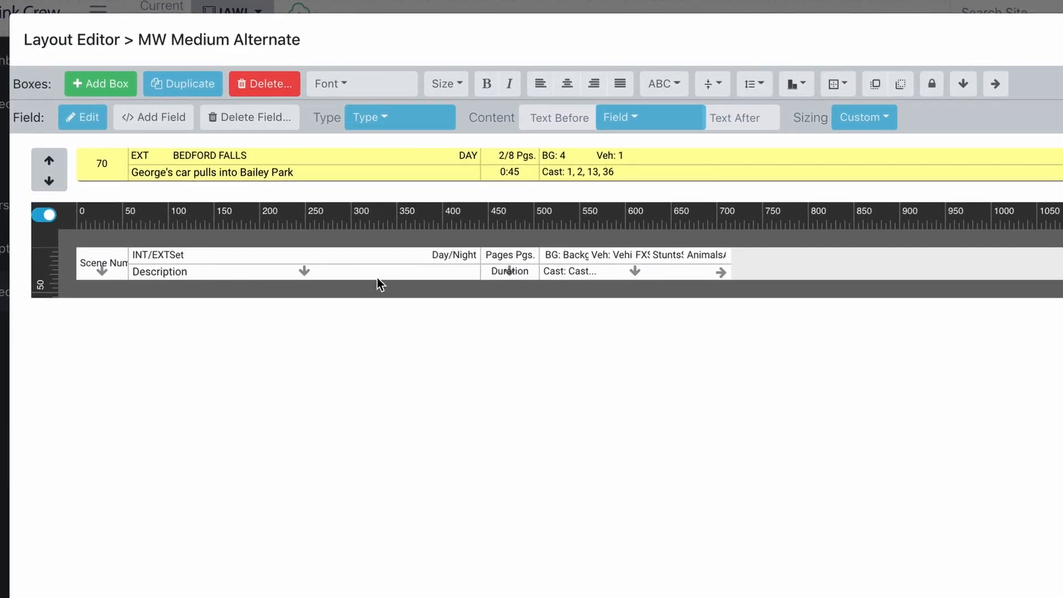
# - Browse forward and back through the scenes in the strip preview, stopping at scene 75
pyautogui.click(53, 181)
pyautogui.click(53, 181)
pyautogui.click(54, 181)
pyautogui.click(53, 165)
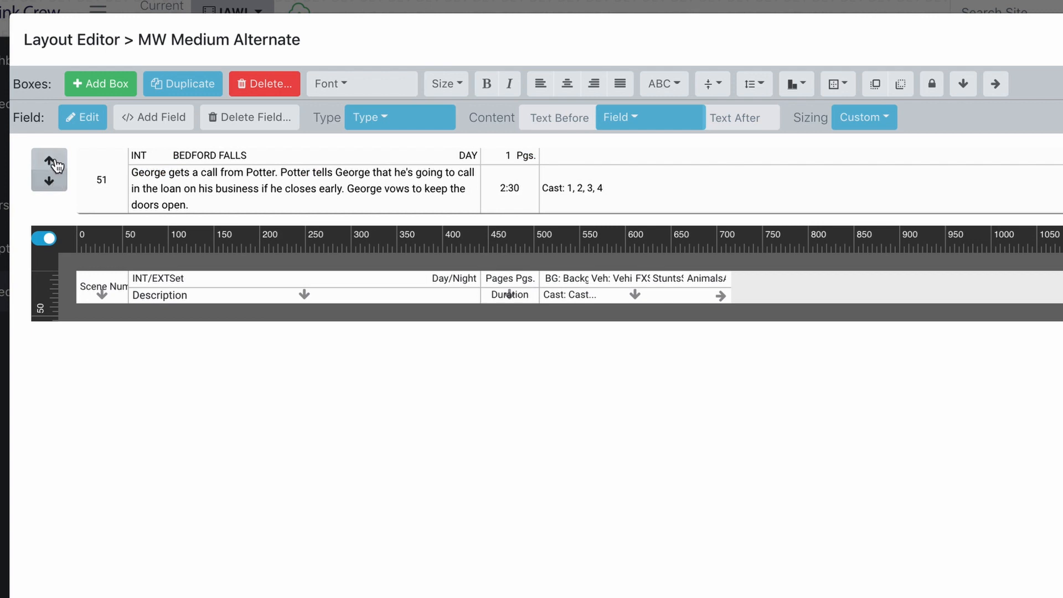
pyautogui.click(52, 165)
pyautogui.click(54, 181)
pyautogui.click(54, 181)
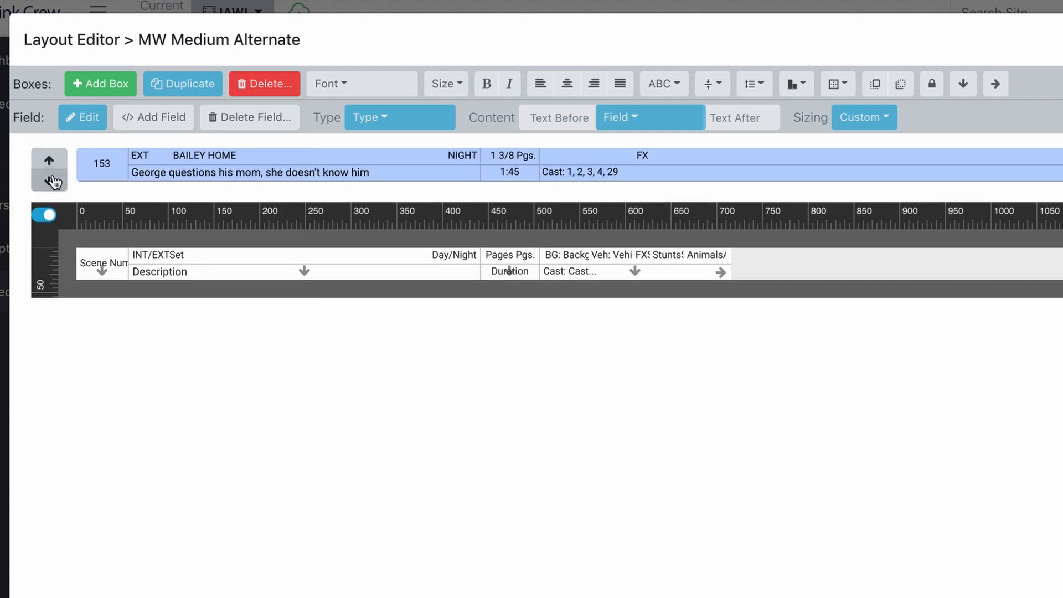
pyautogui.click(54, 181)
pyautogui.click(54, 181)
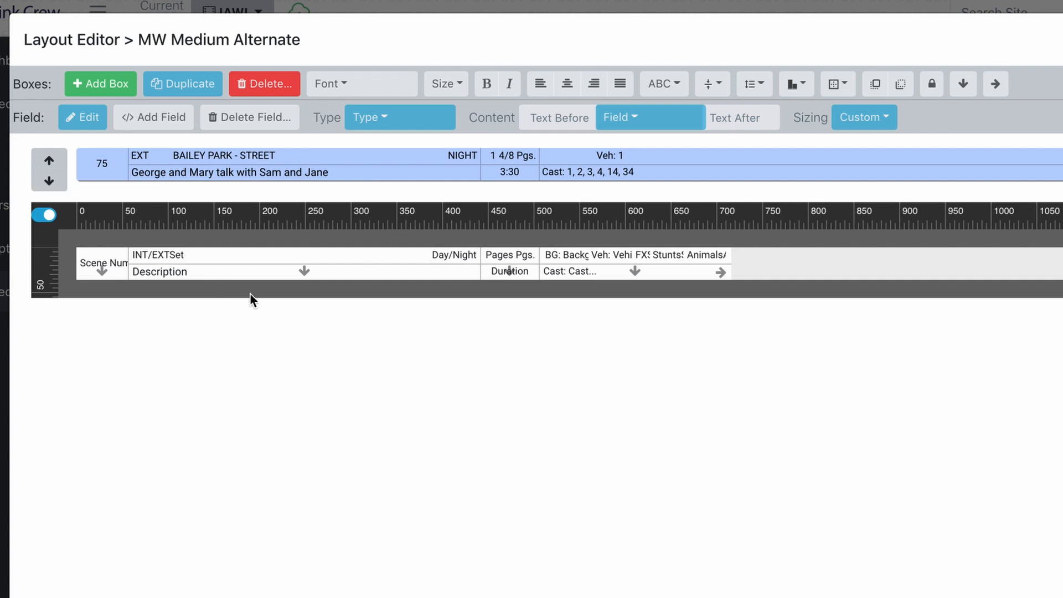
# - Move the Description box into the empty area past the Animals field, starting at about 735 pixels on the ruler
pyautogui.click(285, 273)
pyautogui.moveTo(249, 276); pyautogui.dragTo(872, 260)
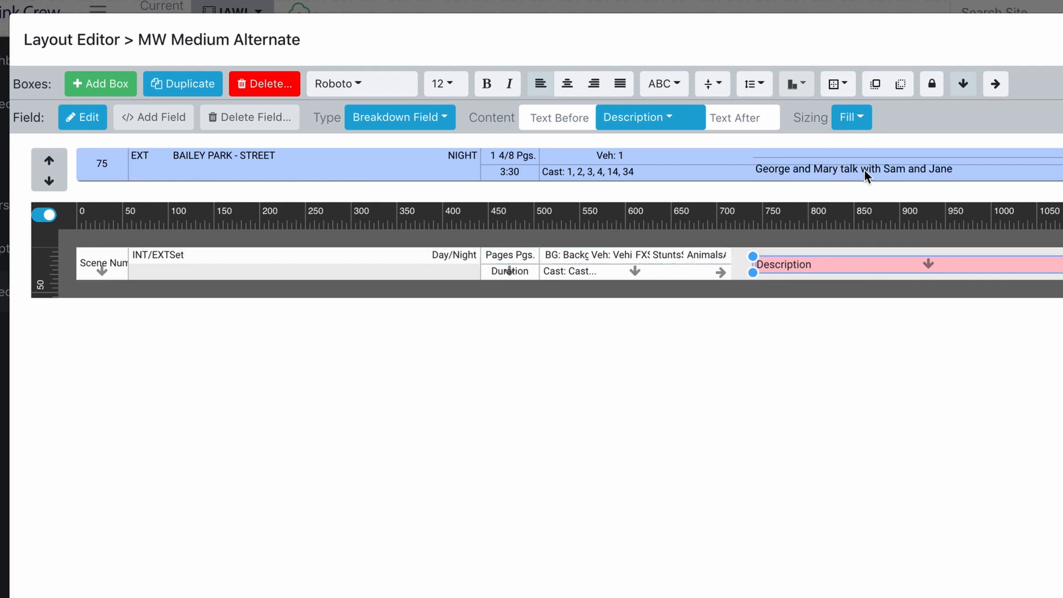
pyautogui.moveTo(886, 268); pyautogui.dragTo(835, 263)
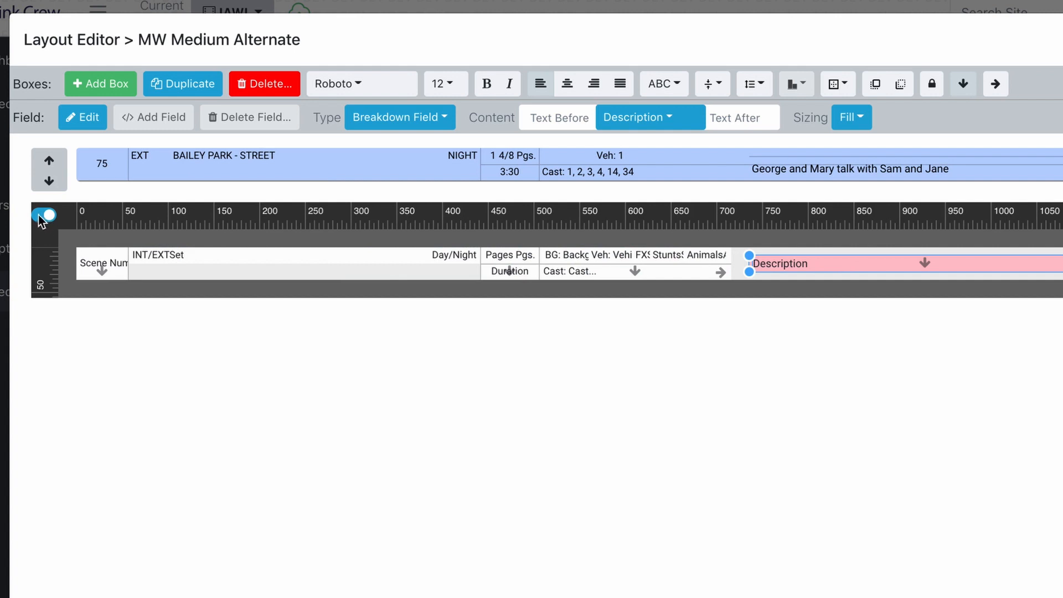
# - Nudge the Description box slightly left with snapping off, and move it back beneath INT/EXT and Set with snapping on
pyautogui.click(45, 219)
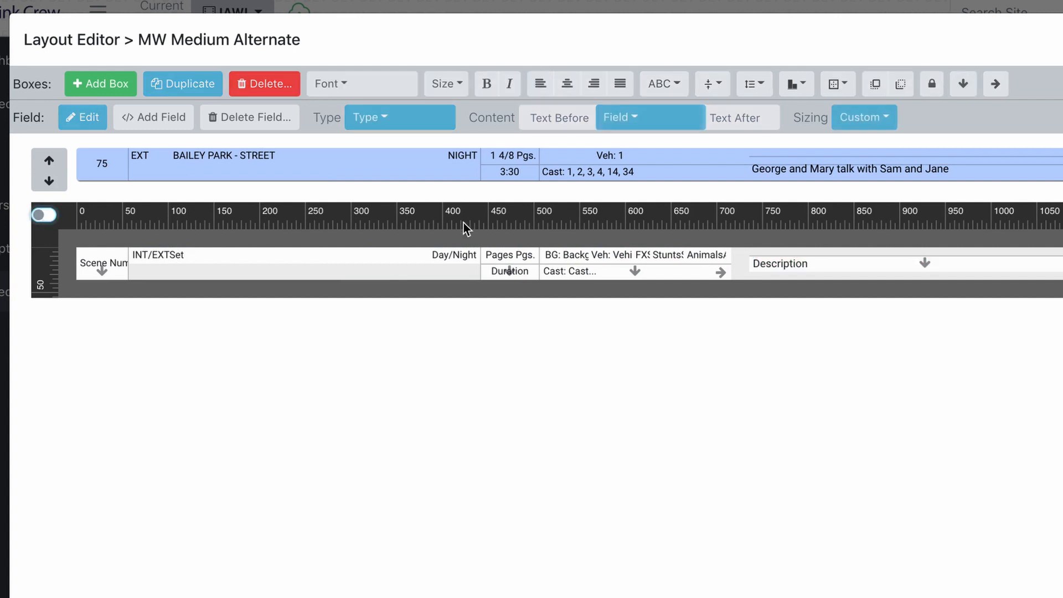
pyautogui.moveTo(796, 262)
pyautogui.mouseDown()
pyautogui.moveTo(808, 273)
pyautogui.moveTo(815, 252)
pyautogui.moveTo(795, 279)
pyautogui.moveTo(806, 244)
pyautogui.moveTo(797, 268)
pyautogui.moveTo(786, 262)
pyautogui.mouseUp()
pyautogui.click(42, 217)
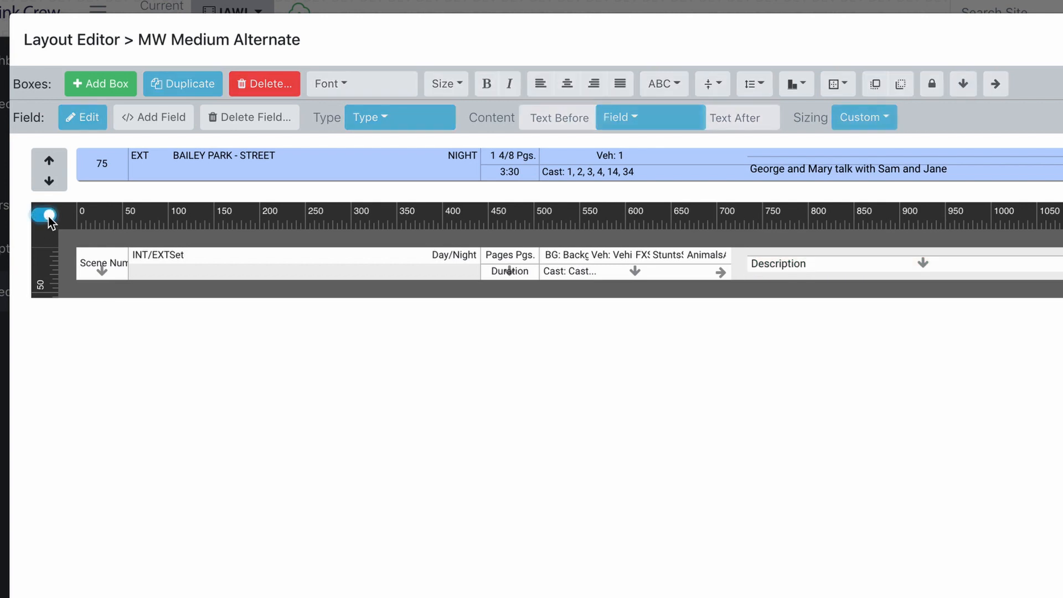
pyautogui.moveTo(823, 261); pyautogui.dragTo(203, 271)
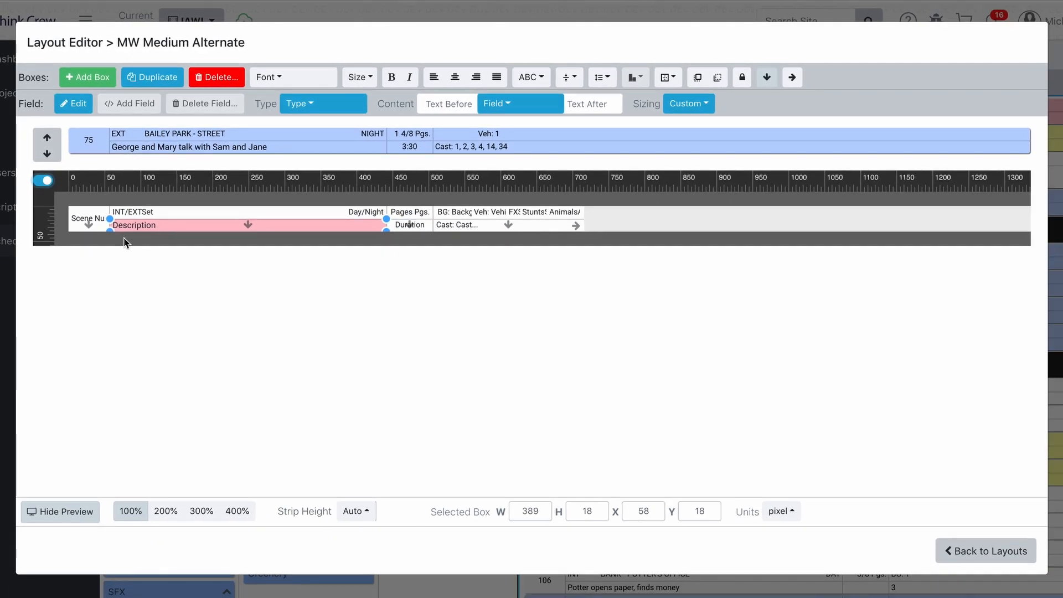
# - Examine the layout boxes at 200%, 300% and 400% zoom, and return the zoom to 100%
pyautogui.click(166, 510)
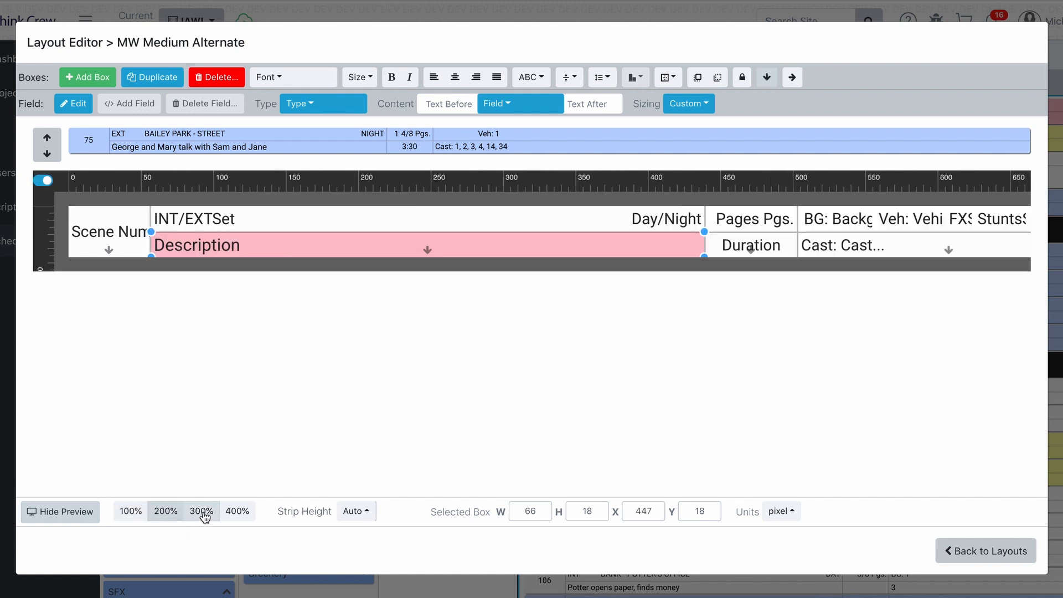
pyautogui.click(203, 513)
pyautogui.click(235, 513)
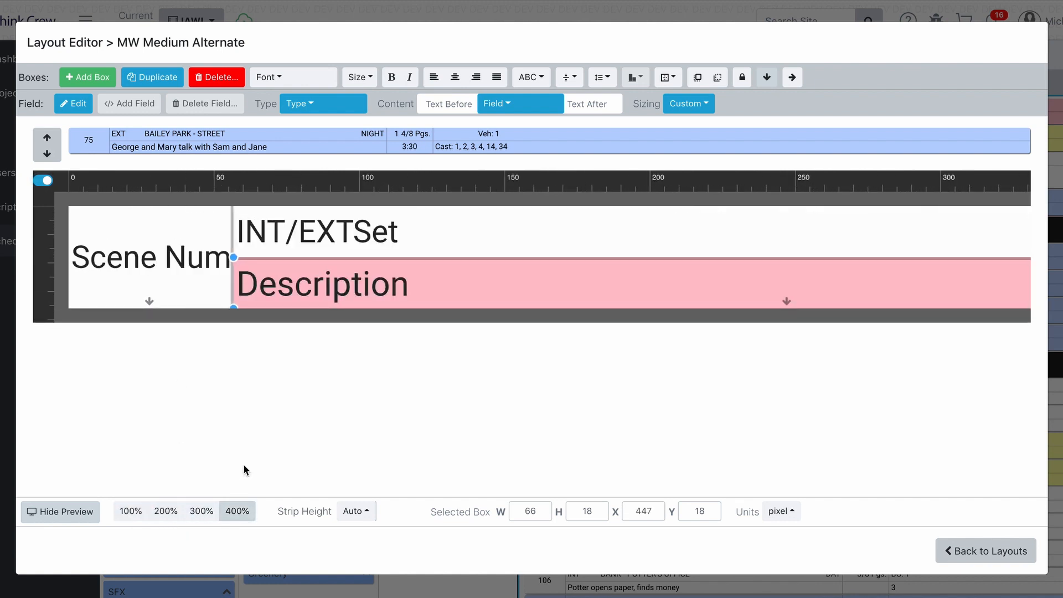
pyautogui.hscroll(10, 359, 254)
pyautogui.hscroll(4, 358, 252)
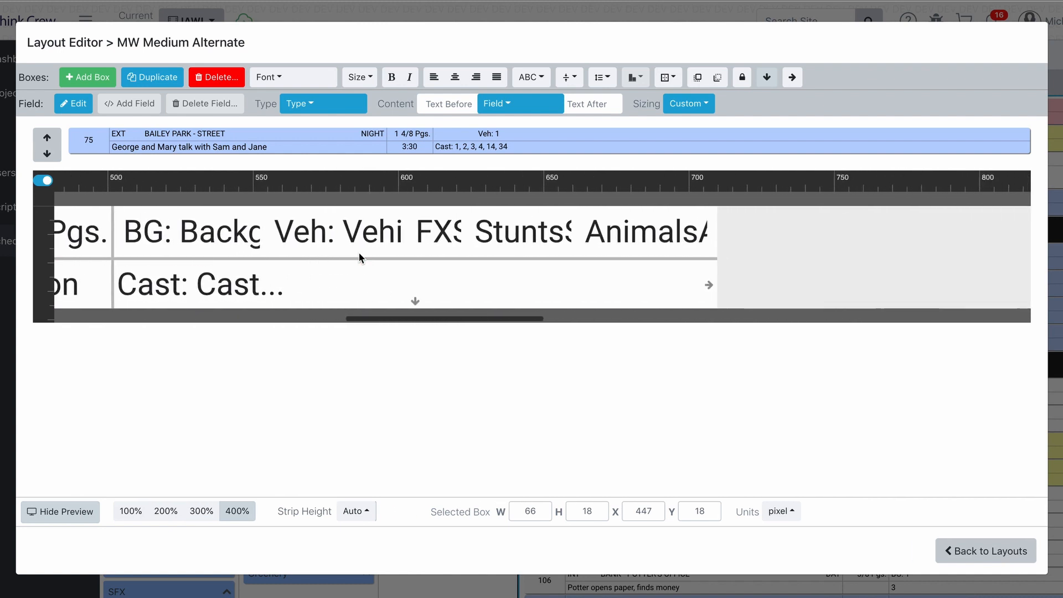
pyautogui.hscroll(-15, 359, 253)
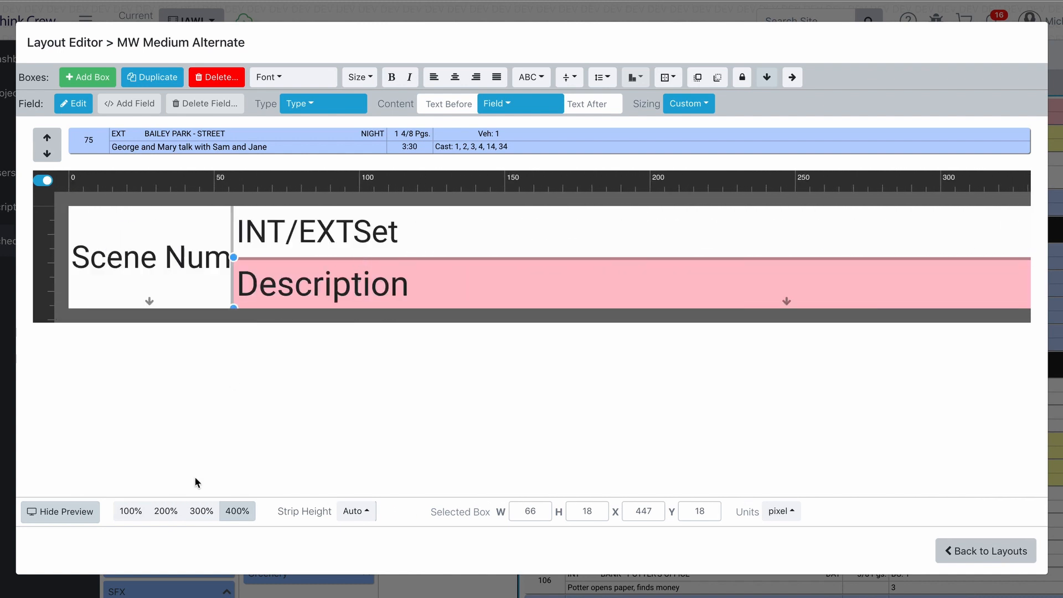
pyautogui.click(201, 513)
pyautogui.click(165, 512)
pyautogui.click(133, 512)
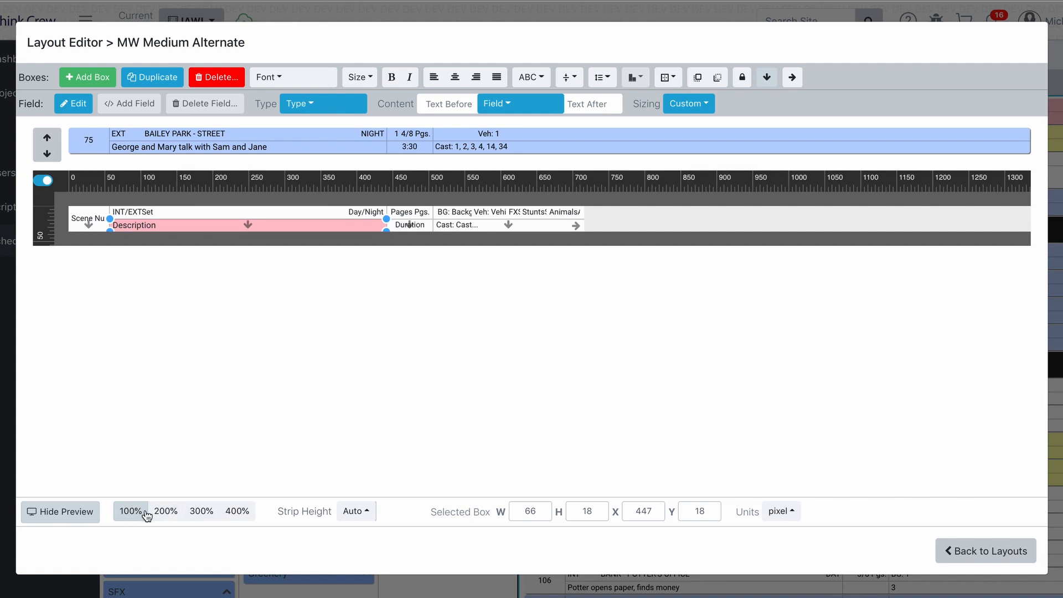
pyautogui.click(235, 512)
pyautogui.click(134, 513)
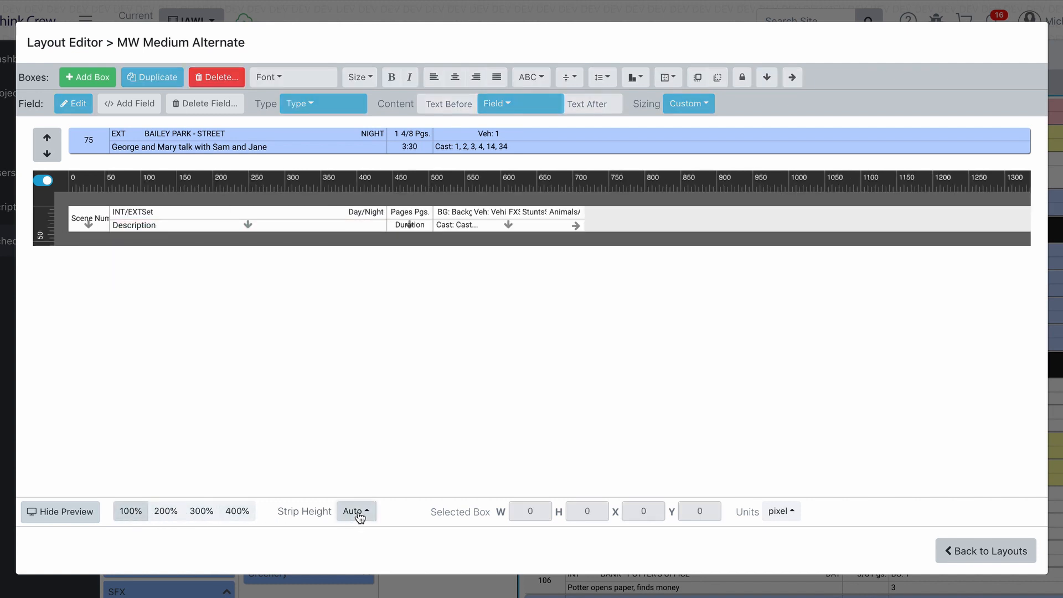
# - Switch the strip height to Custom and set it to 50 pixels
pyautogui.click(360, 516)
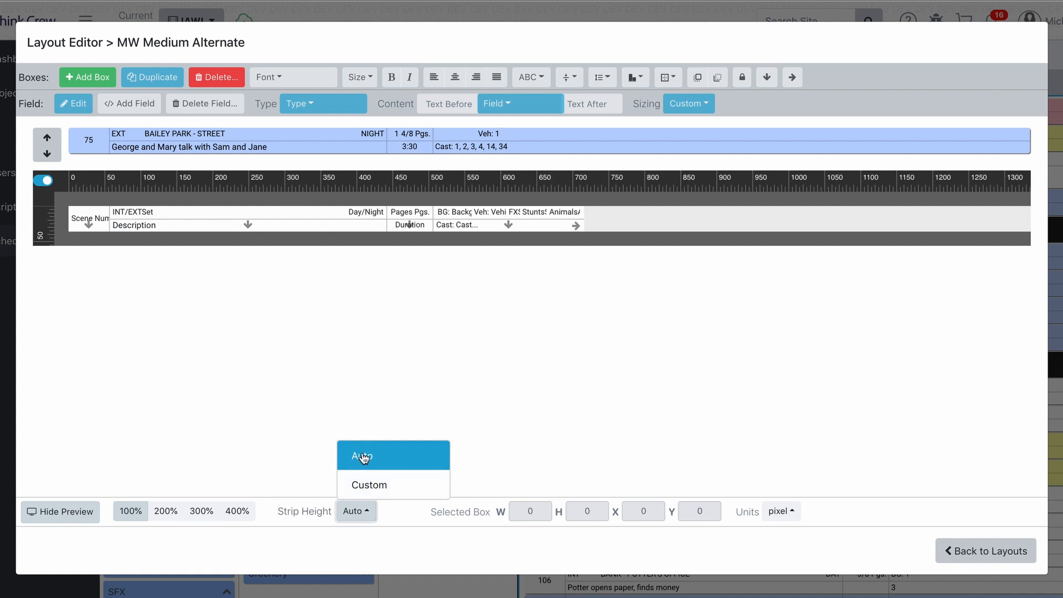
pyautogui.click(371, 485)
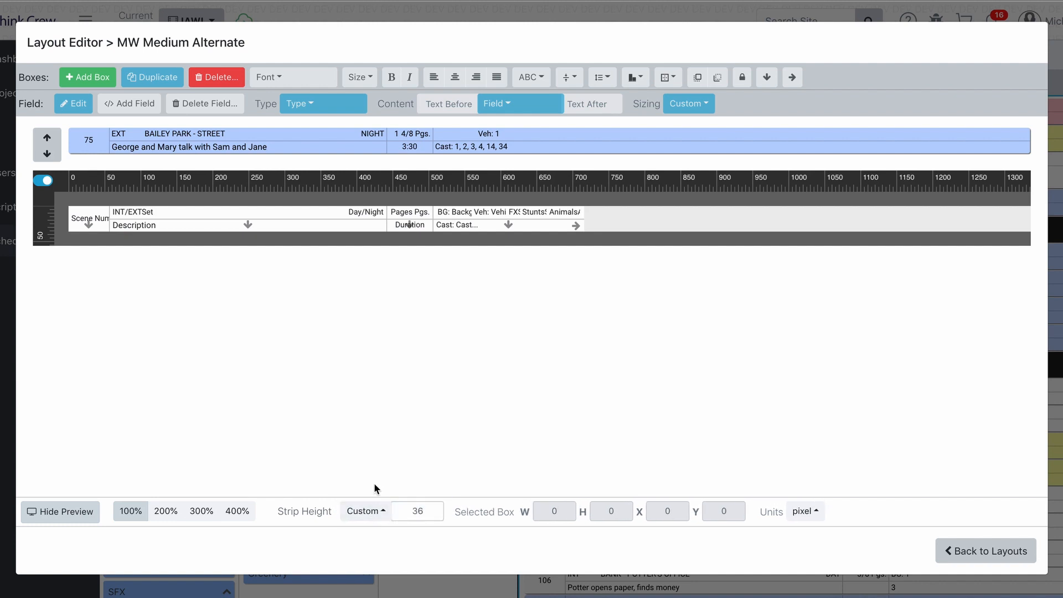
pyautogui.moveTo(423, 510); pyautogui.dragTo(402, 512)
pyautogui.write('50')
pyautogui.press('Return')
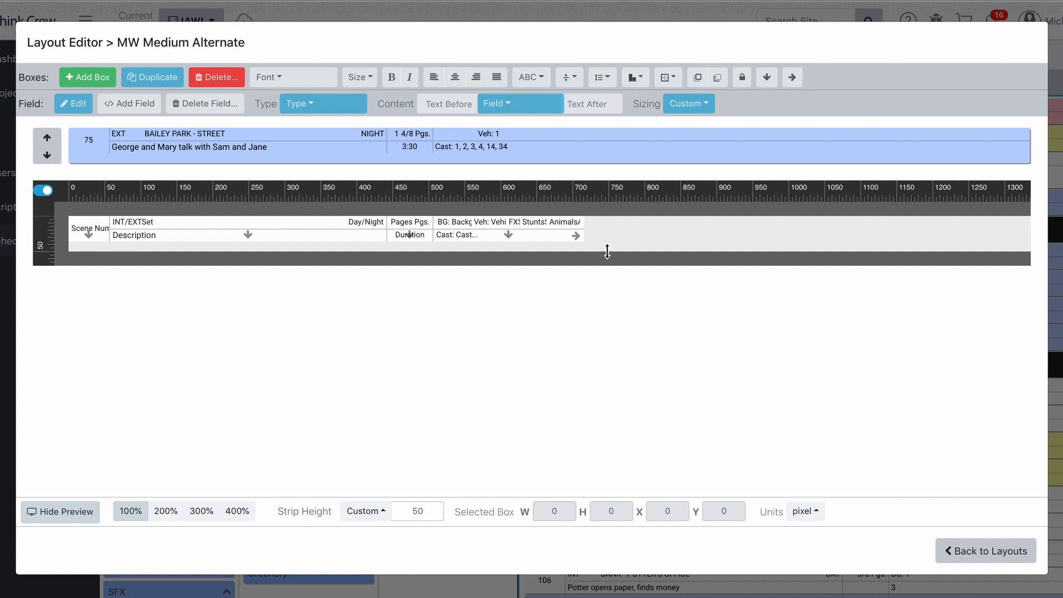
# - Shrink the strip to 36 pixels high and set the strip height back to Auto
pyautogui.moveTo(608, 252); pyautogui.dragTo(584, 242)
pyautogui.click(364, 511)
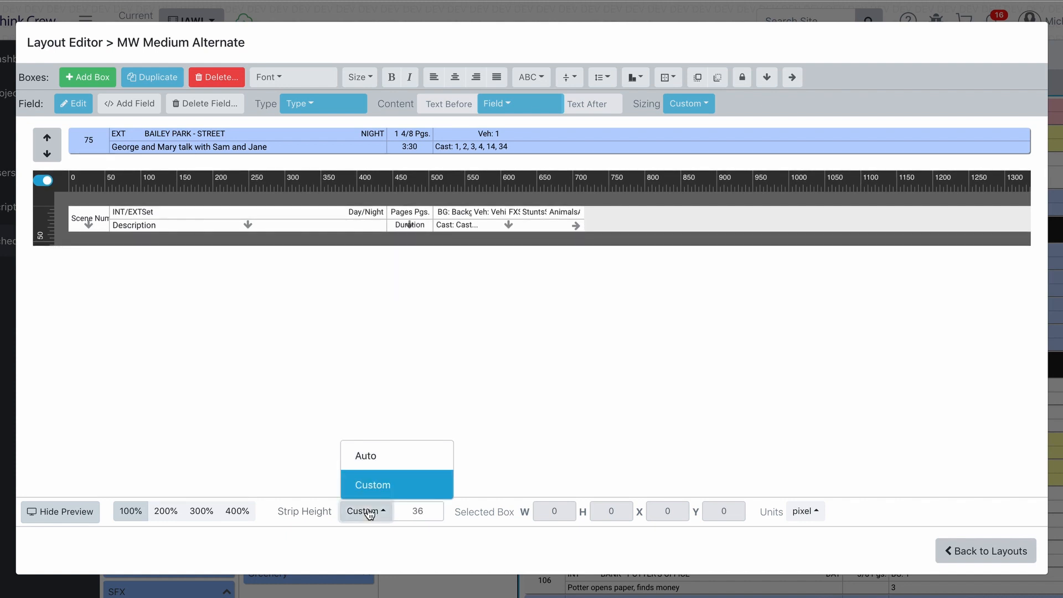
pyautogui.click(372, 456)
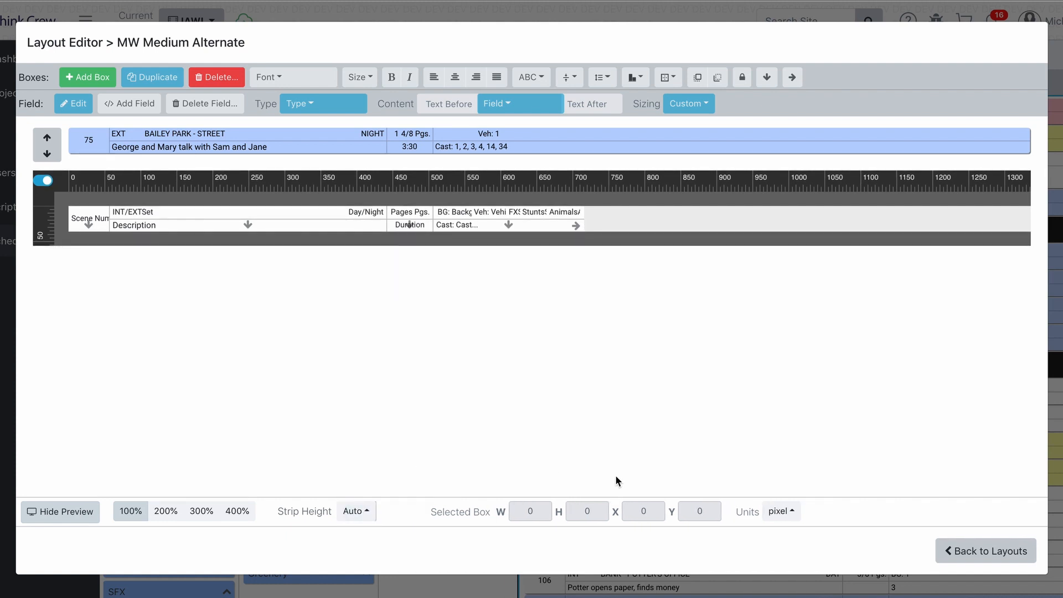
# - Enlarge the strip to about 118 pixels high and move the Description box down to about X 234, Y 66
pyautogui.click(200, 228)
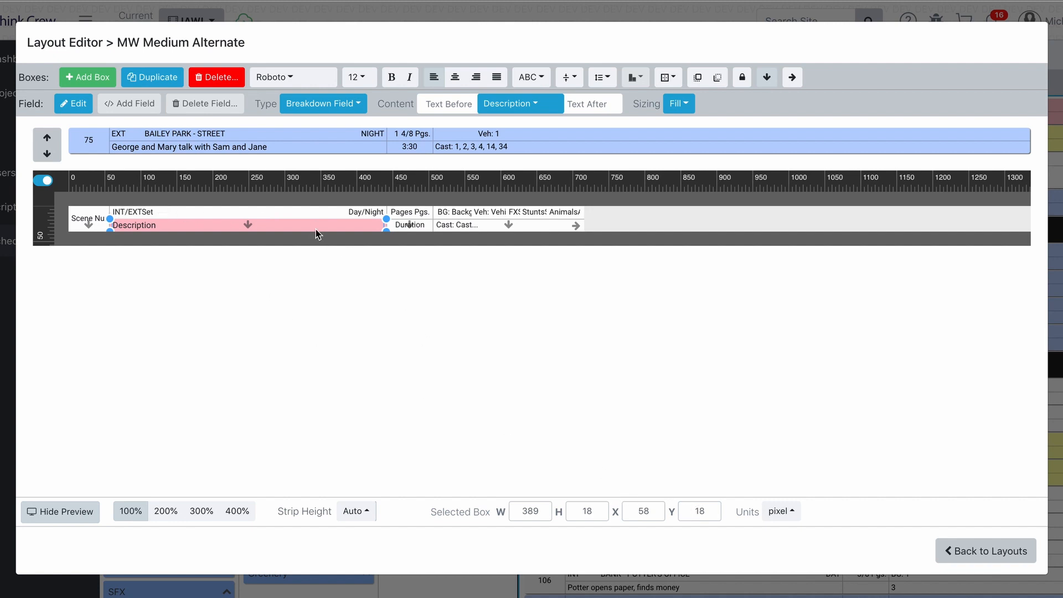
pyautogui.moveTo(615, 232); pyautogui.dragTo(603, 286)
pyautogui.click(307, 282)
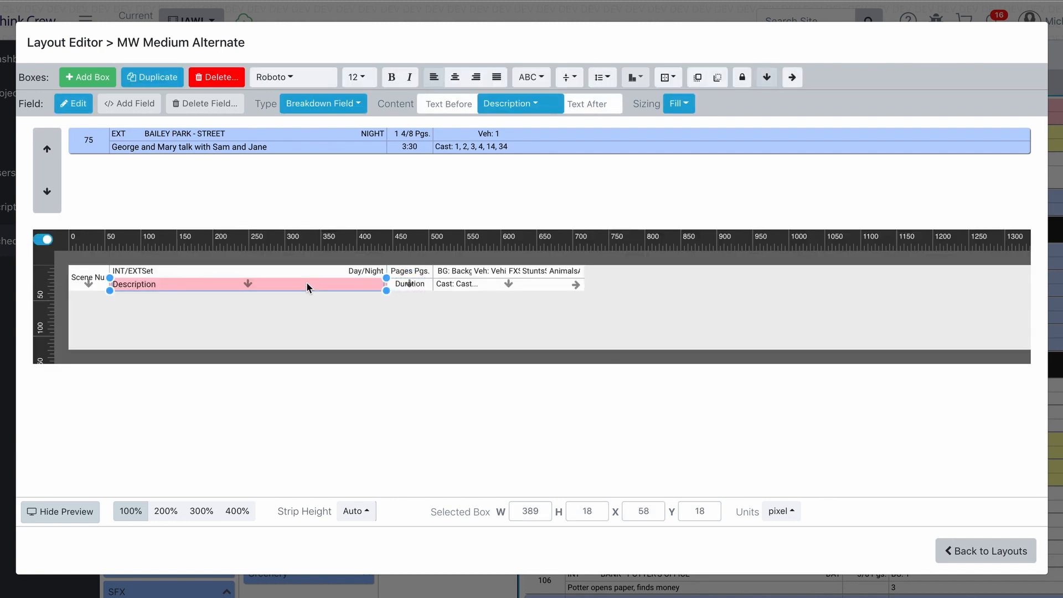
pyautogui.moveTo(306, 281); pyautogui.dragTo(432, 317)
# - Set the Description box's Y position to 100 pixels, and change it to 50 pixels
pyautogui.click(681, 510)
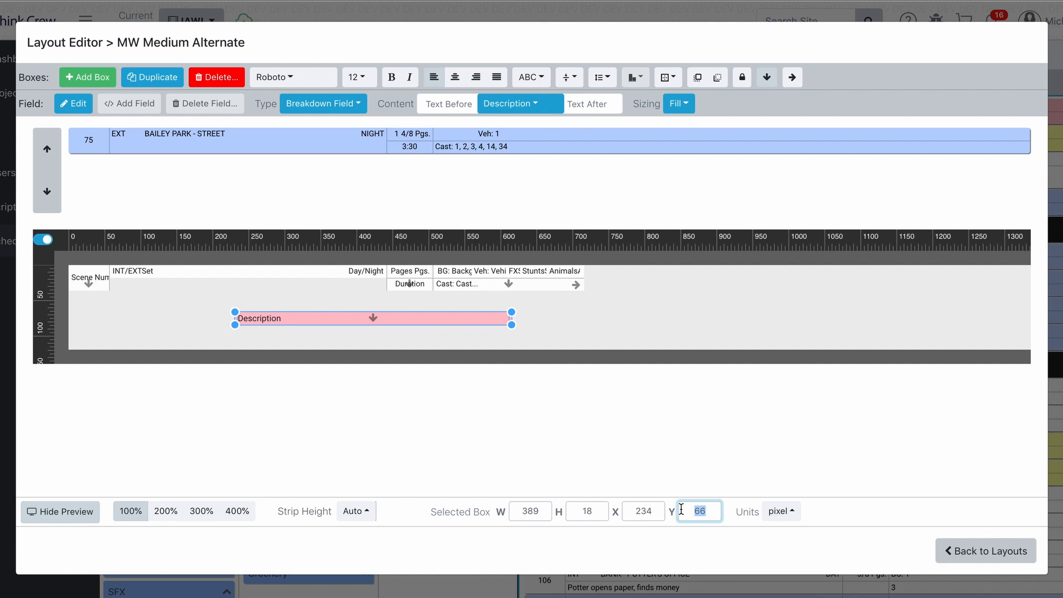
pyautogui.write('100')
pyautogui.press('Return')
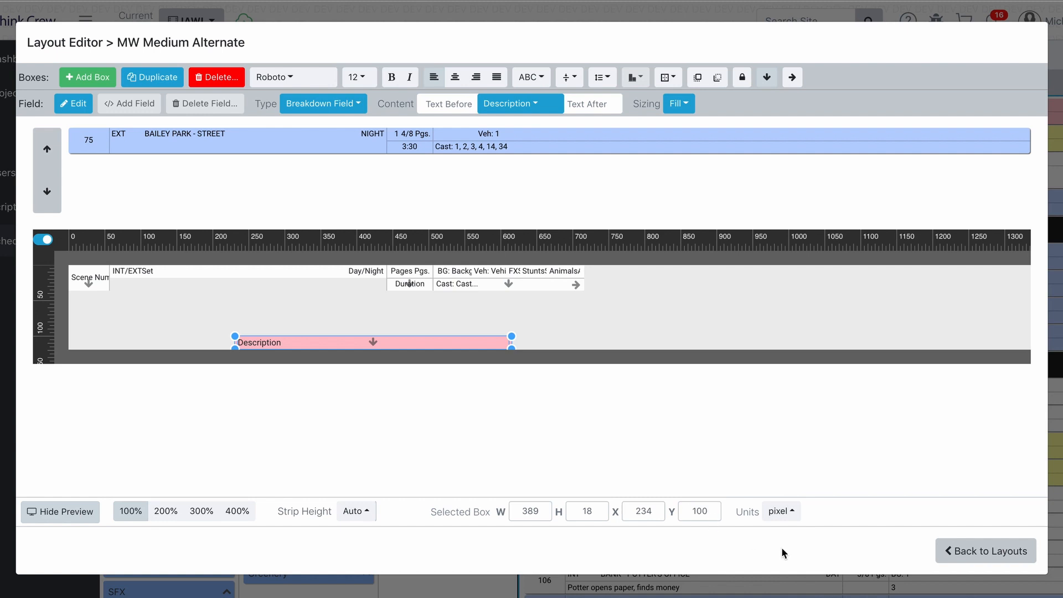
pyautogui.click(700, 511)
pyautogui.write('50')
pyautogui.press('Return')
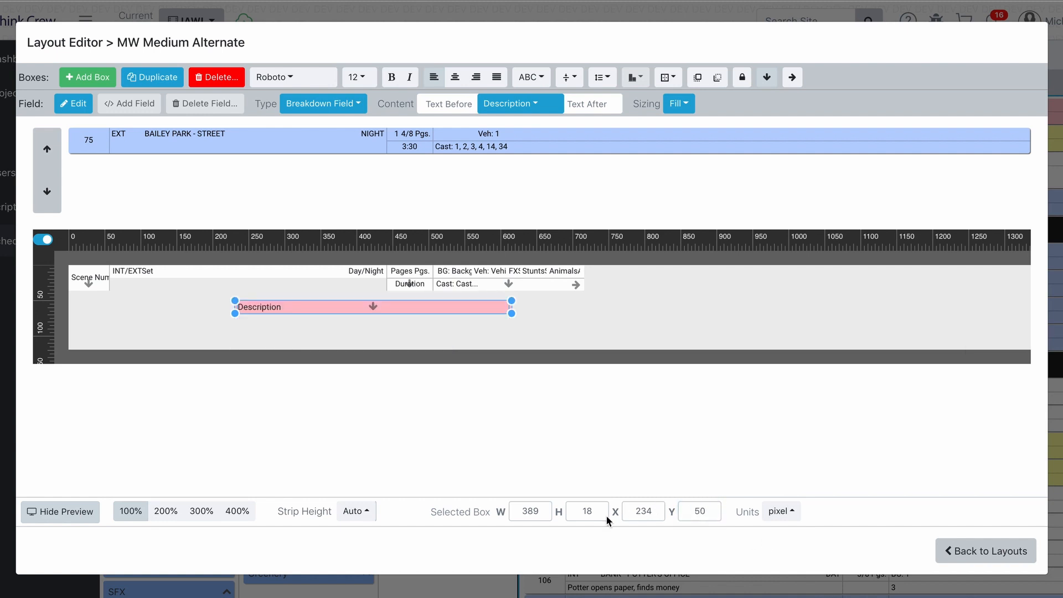
# - Set the Description box's height to 30 pixels, and resize the box freehand to about 378 by 24 pixels
pyautogui.click(576, 511)
pyautogui.write('30')
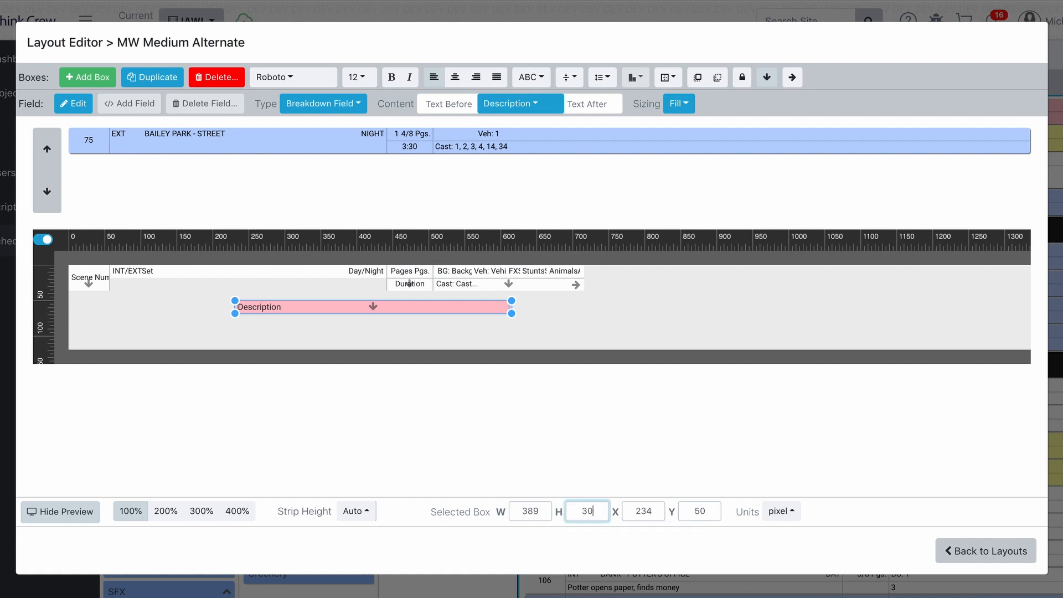
pyautogui.press('Return')
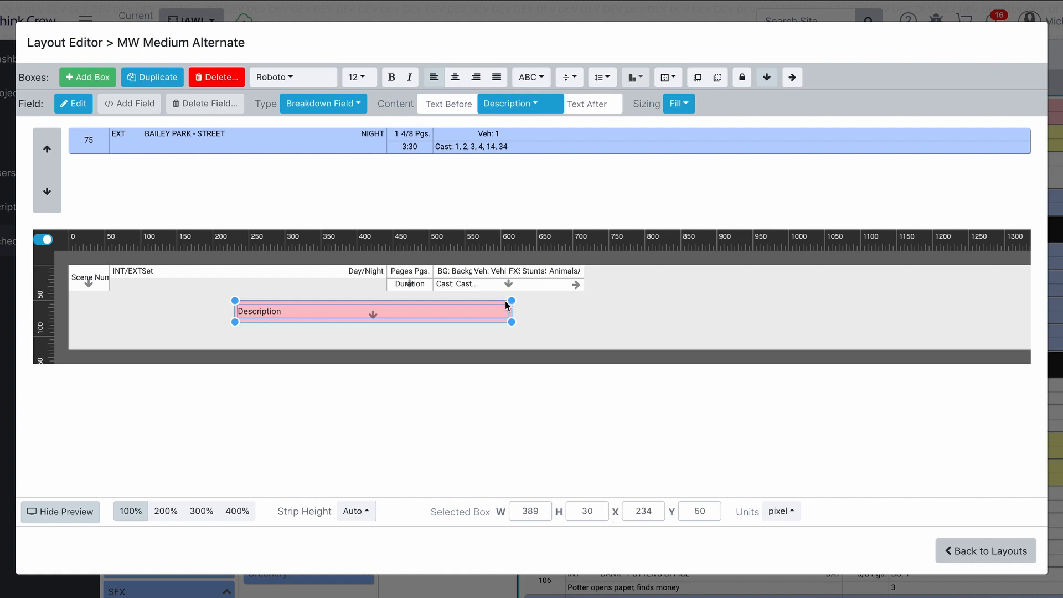
pyautogui.moveTo(511, 321)
pyautogui.mouseDown()
pyautogui.moveTo(508, 308)
pyautogui.moveTo(506, 325)
pyautogui.moveTo(480, 336)
pyautogui.moveTo(504, 317)
pyautogui.mouseUp()
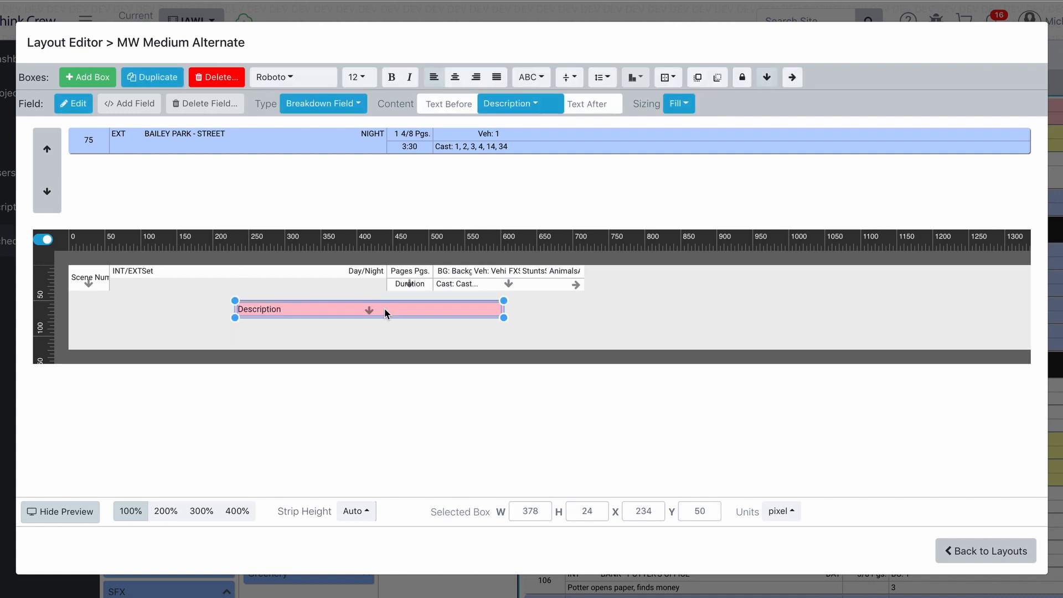
# - Fit the Description box back beneath INT/EXT and Set up to the Duration box, and shrink the strip to fit its boxes
pyautogui.moveTo(386, 314); pyautogui.dragTo(257, 285)
pyautogui.moveTo(378, 294); pyautogui.dragTo(387, 285)
pyautogui.click(421, 329)
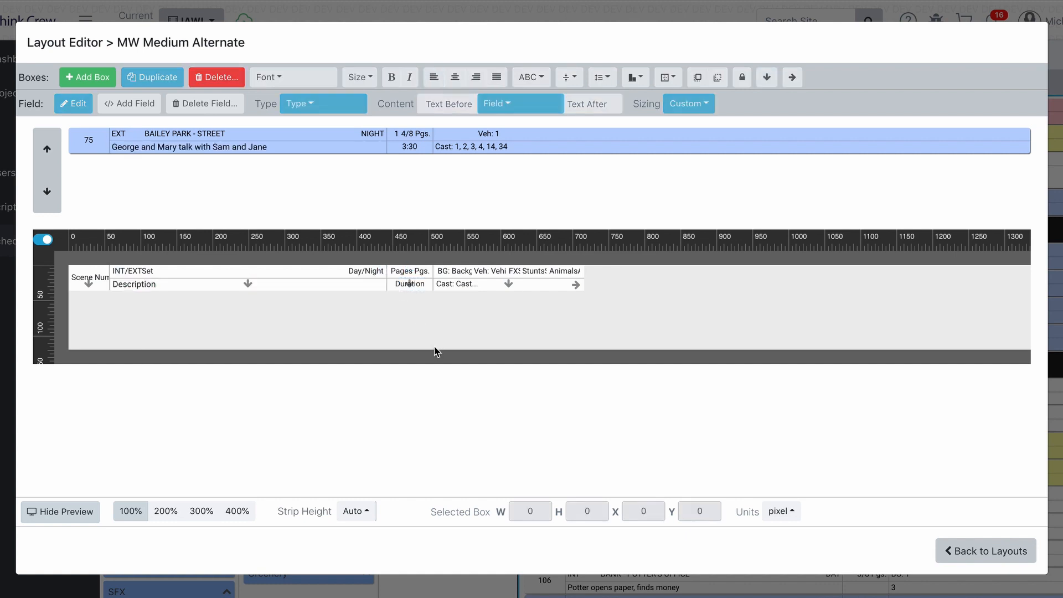
pyautogui.moveTo(433, 349); pyautogui.dragTo(443, 298)
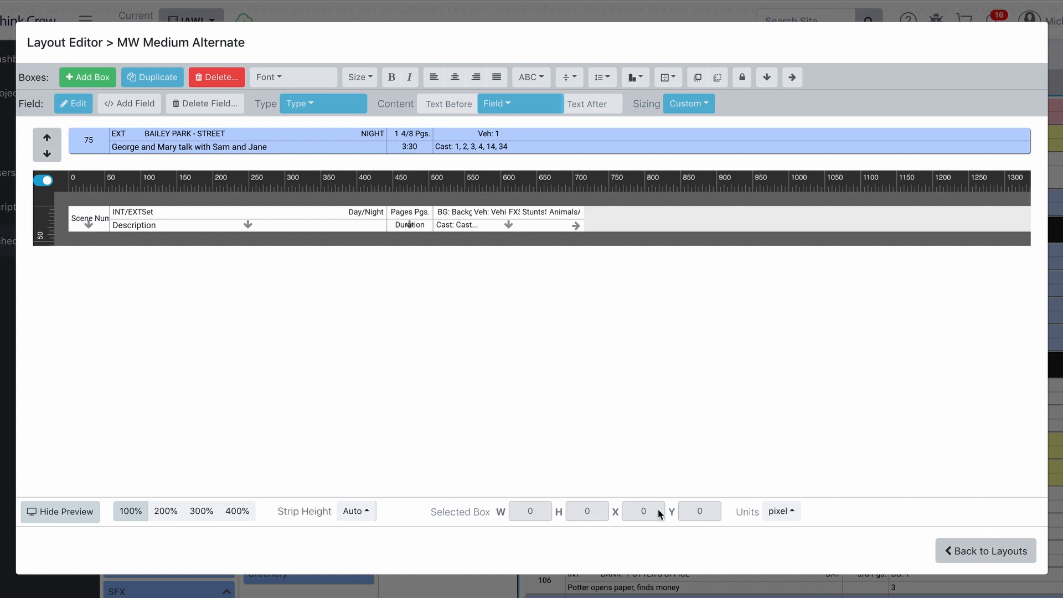
# - Change the units to inch for the ruler and the Description box's measurements, and return to the layouts list
pyautogui.click(785, 512)
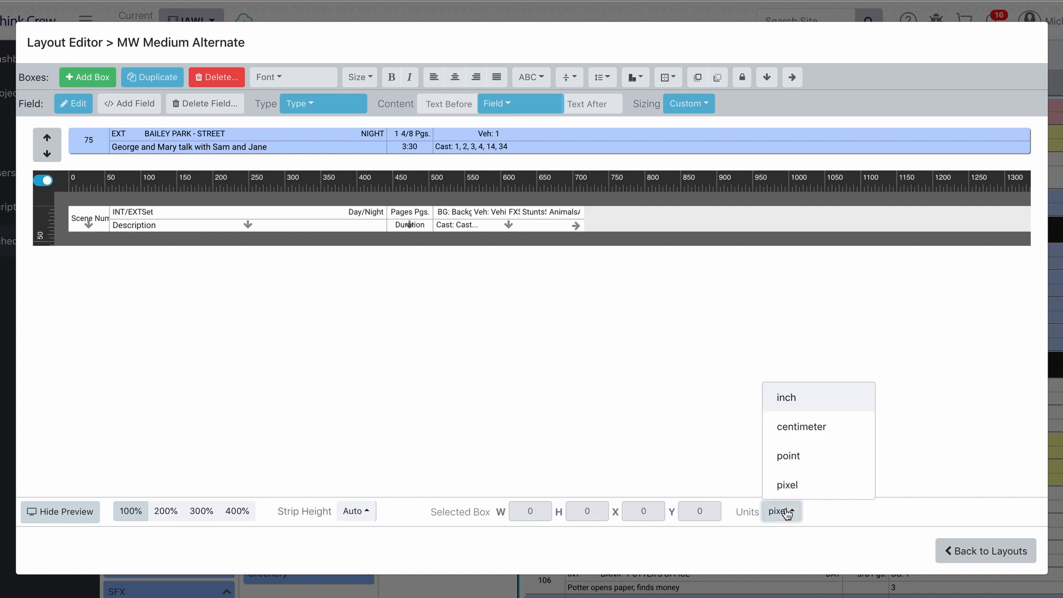
pyautogui.click(803, 399)
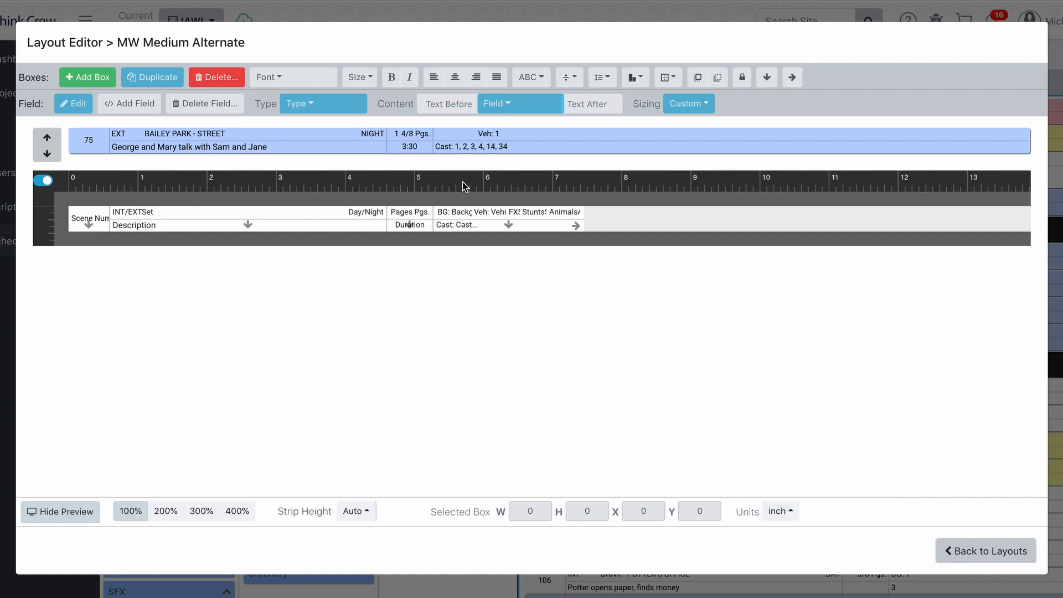
pyautogui.click(290, 231)
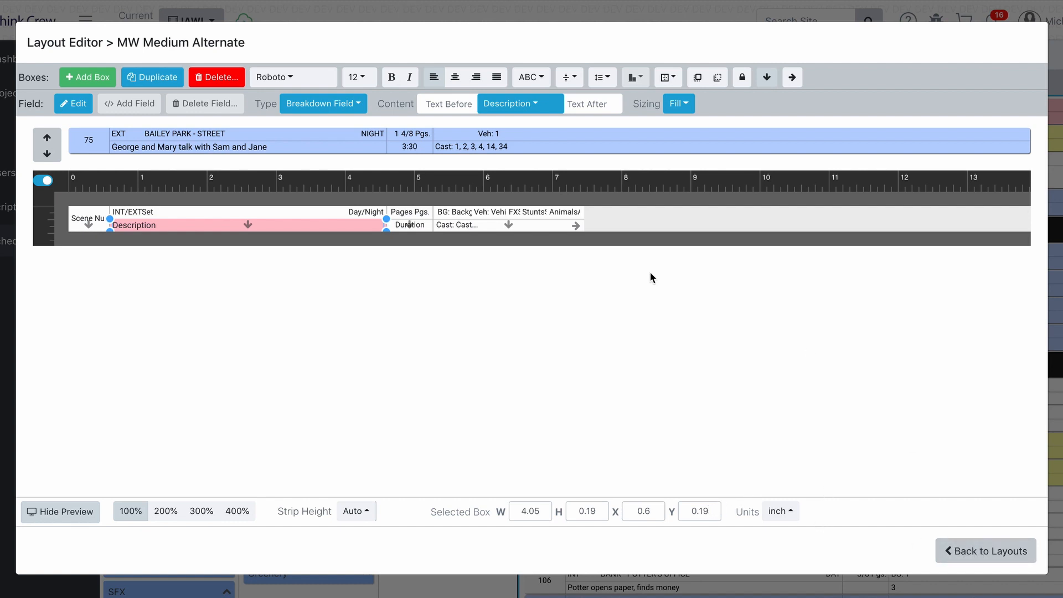
pyautogui.click(973, 551)
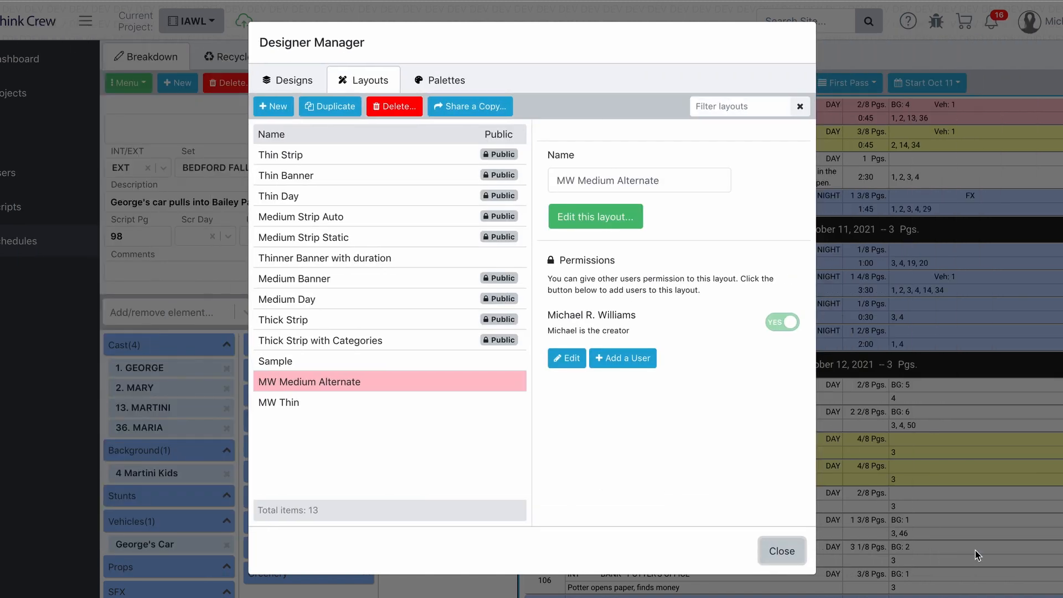
# - Open the MW Medium Alternate layout for editing and dismiss the editor back to the stripboard
pyautogui.click(595, 217)
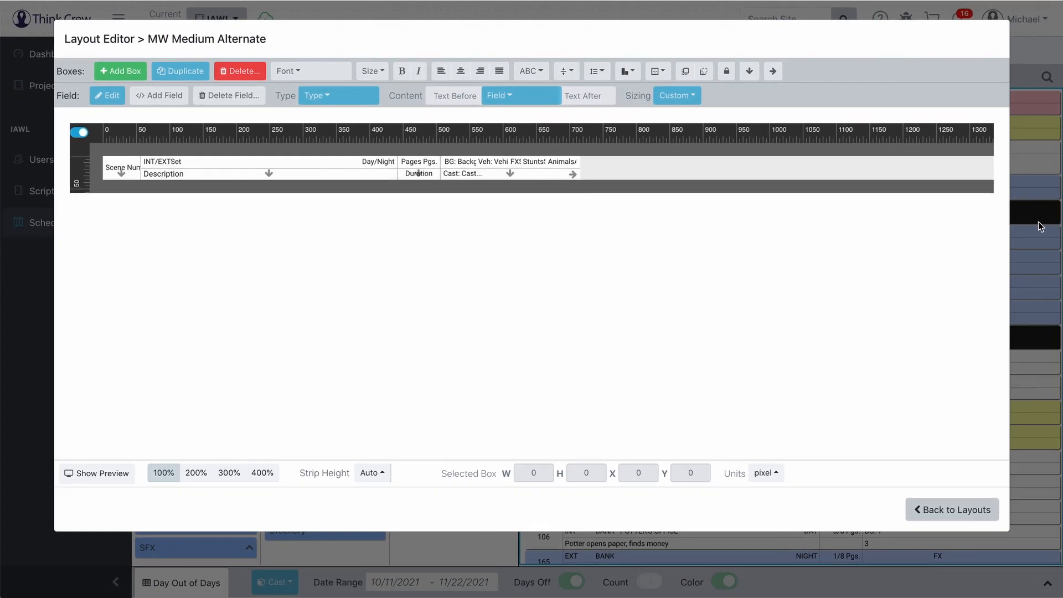
pyautogui.click(1037, 235)
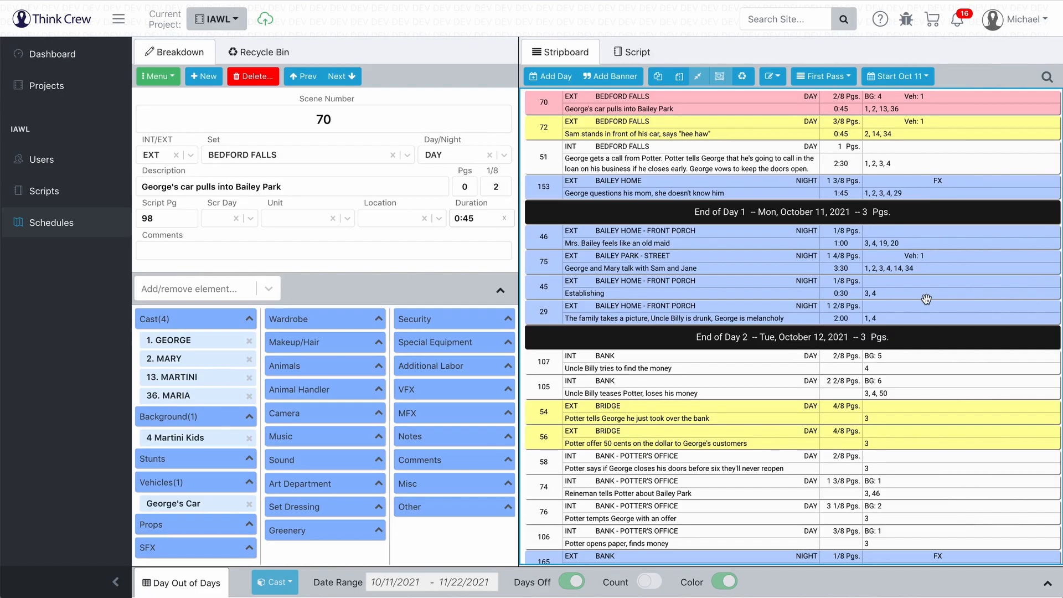
# - Reopen the MW Medium Alternate layout for editing through the Designer Manager, and return to the layouts list
pyautogui.click(166, 78)
pyautogui.click(191, 219)
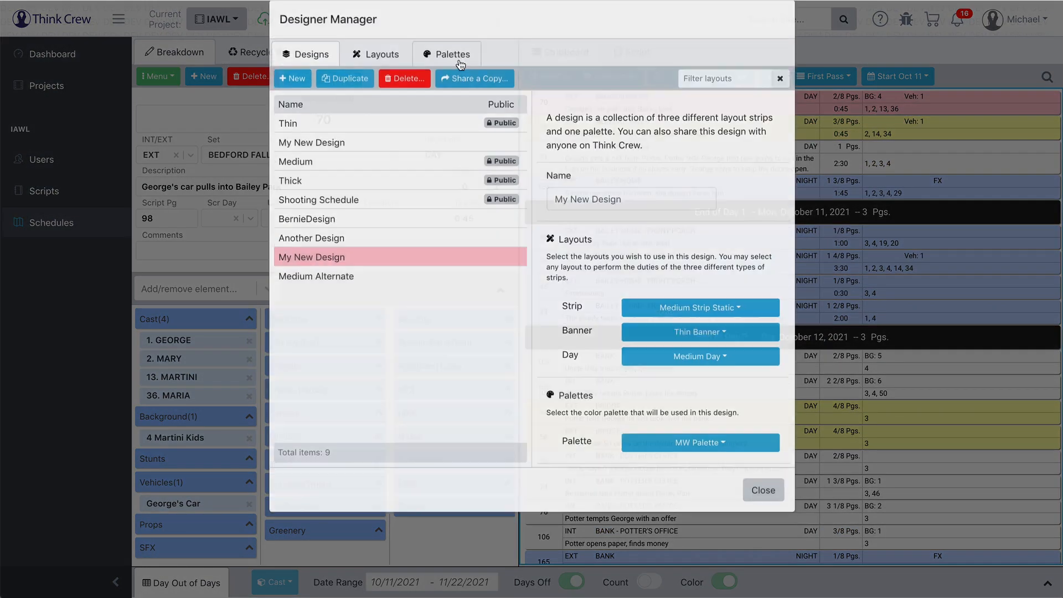
pyautogui.click(381, 77)
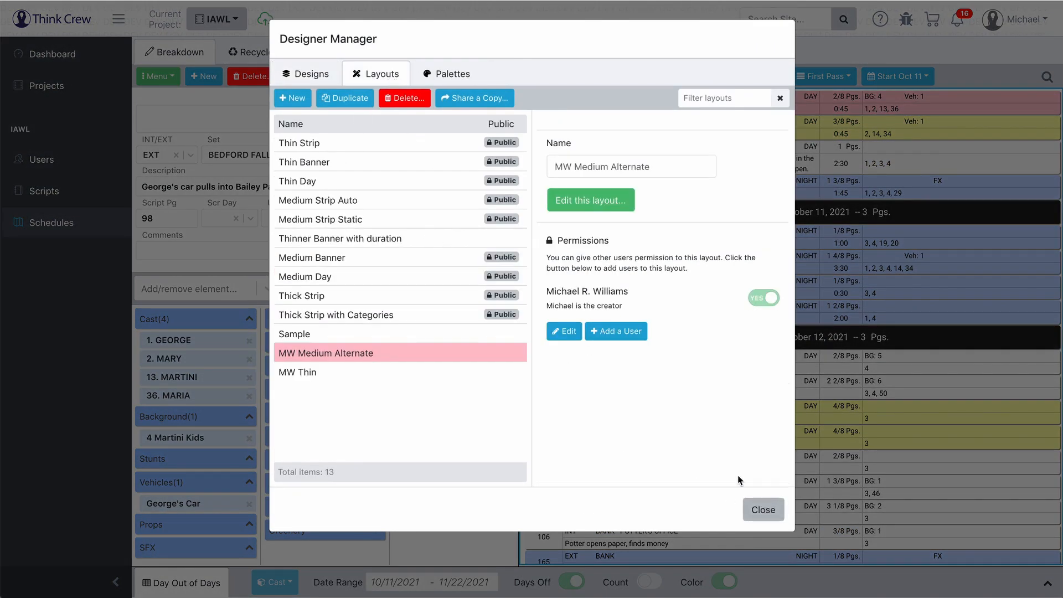
pyautogui.click(555, 202)
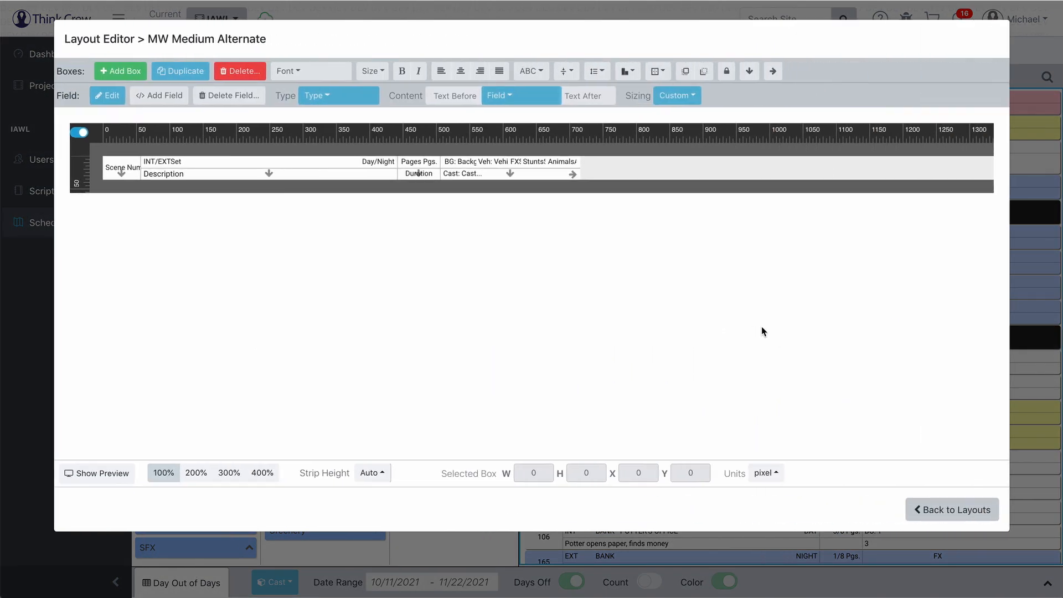
pyautogui.click(939, 509)
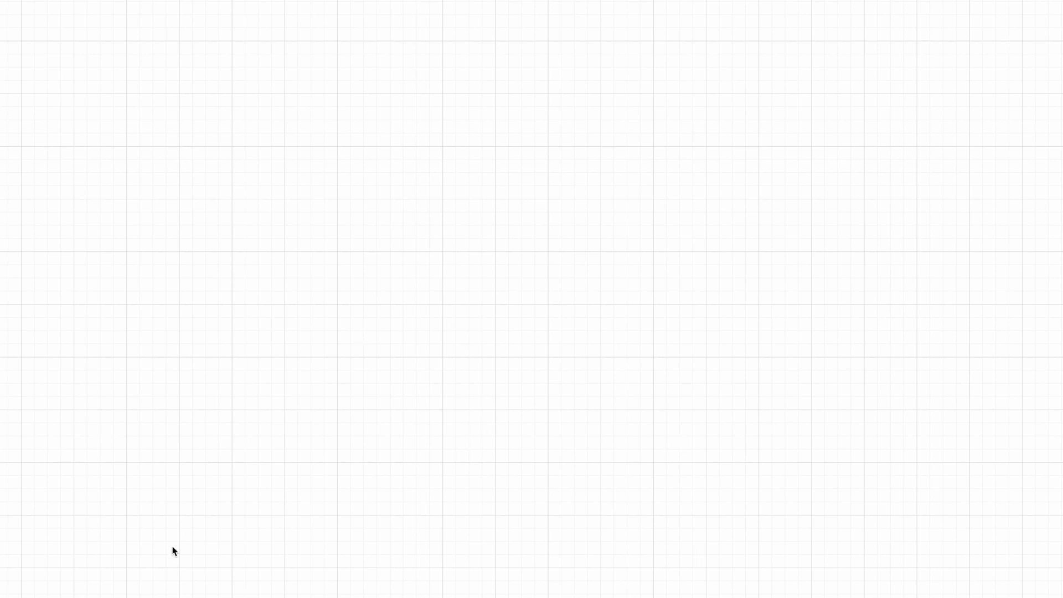
# - Switch to the blank diagram canvas, place an INT/EXT box on it, and move the box to about 350, 330
pyautogui.moveTo(175, 595); pyautogui.dragTo(401, 217)
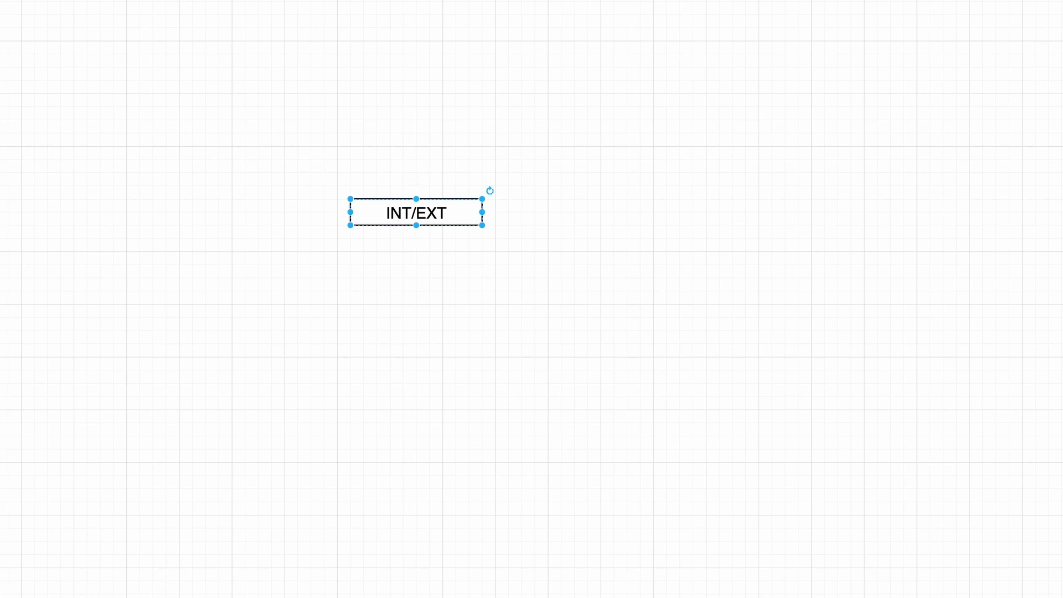
pyautogui.moveTo(441, 209); pyautogui.dragTo(327, 230)
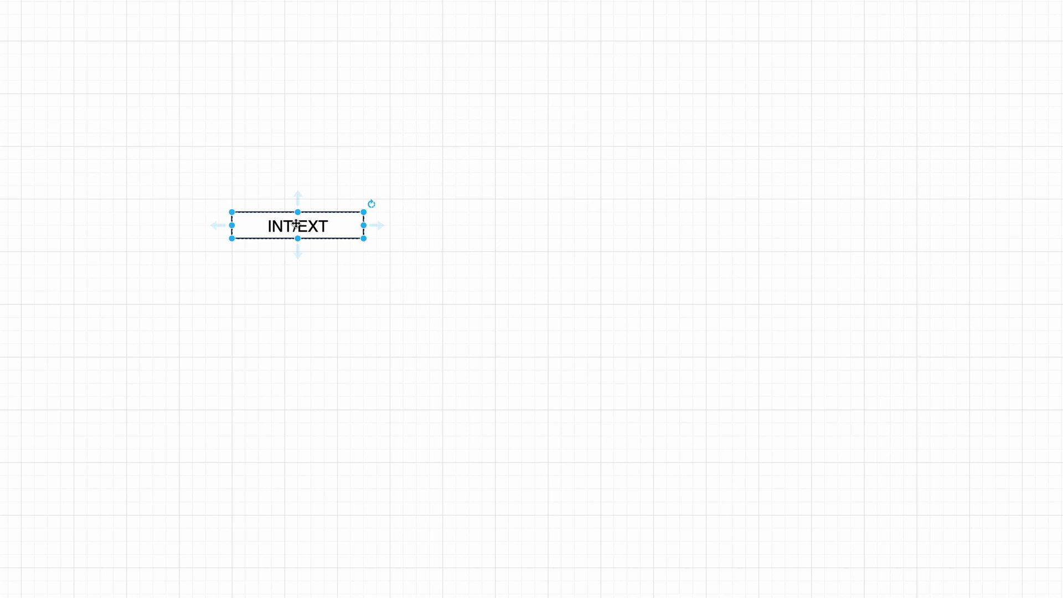
pyautogui.moveTo(296, 224); pyautogui.dragTo(274, 226)
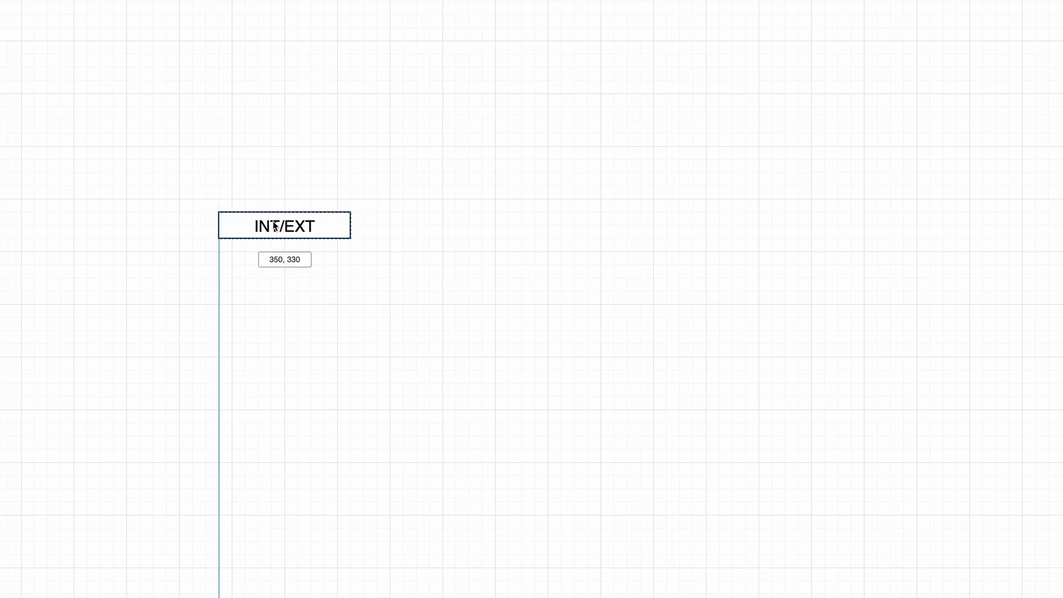
pyautogui.moveTo(275, 226); pyautogui.dragTo(275, 225)
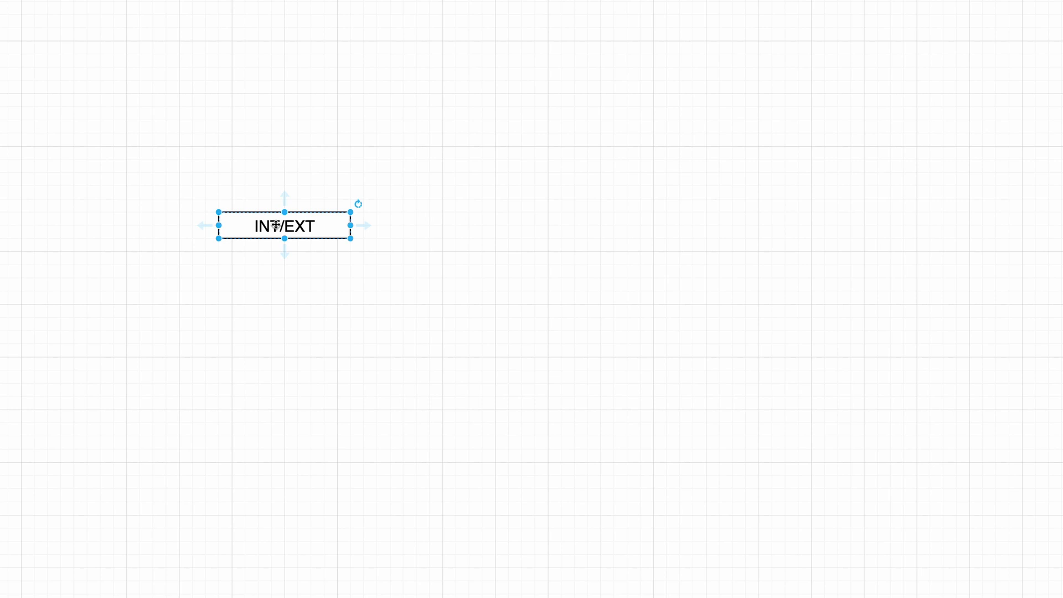
# - Place Set and Day/Night boxes in a row beside INT/EXT, and move the INT/EXT and Set boxes closer together
pyautogui.moveTo(359, 596); pyautogui.dragTo(469, 233)
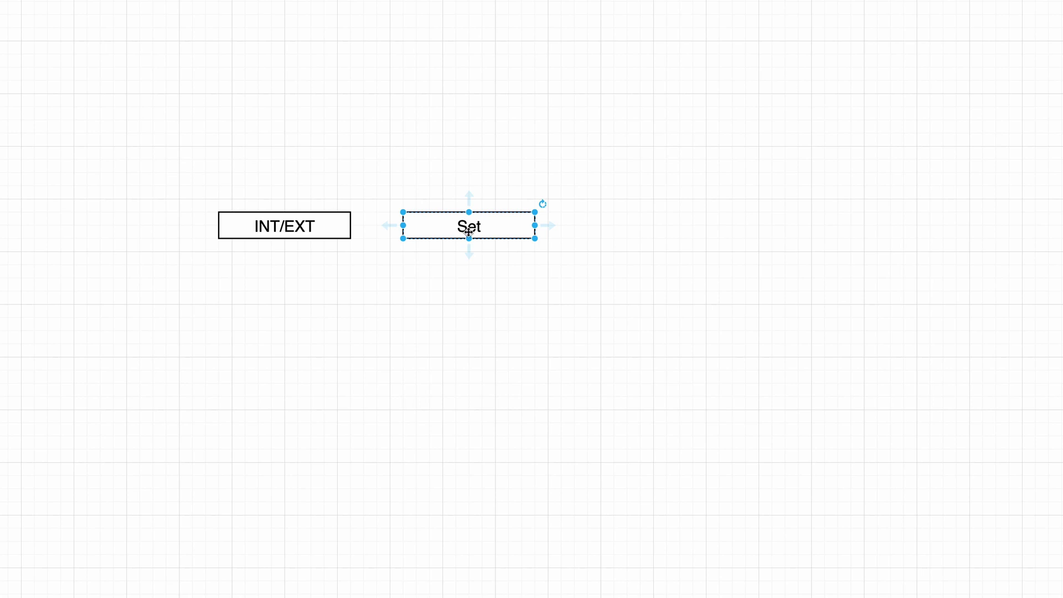
pyautogui.moveTo(614, 595); pyautogui.dragTo(653, 228)
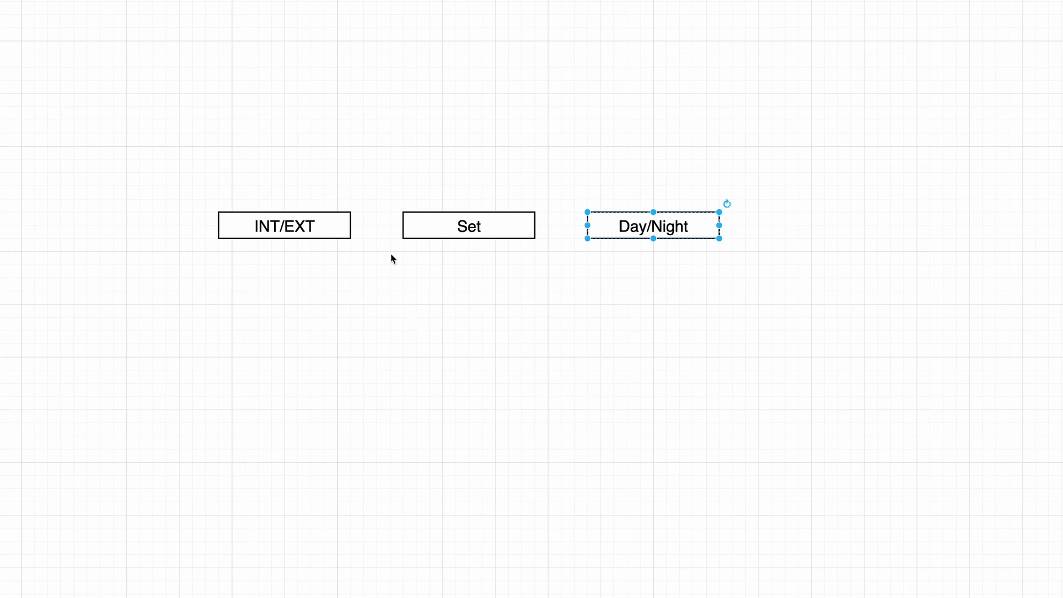
pyautogui.moveTo(331, 230)
pyautogui.mouseDown()
pyautogui.moveTo(397, 177)
pyautogui.moveTo(343, 225)
pyautogui.mouseUp()
pyautogui.moveTo(451, 226); pyautogui.dragTo(446, 228)
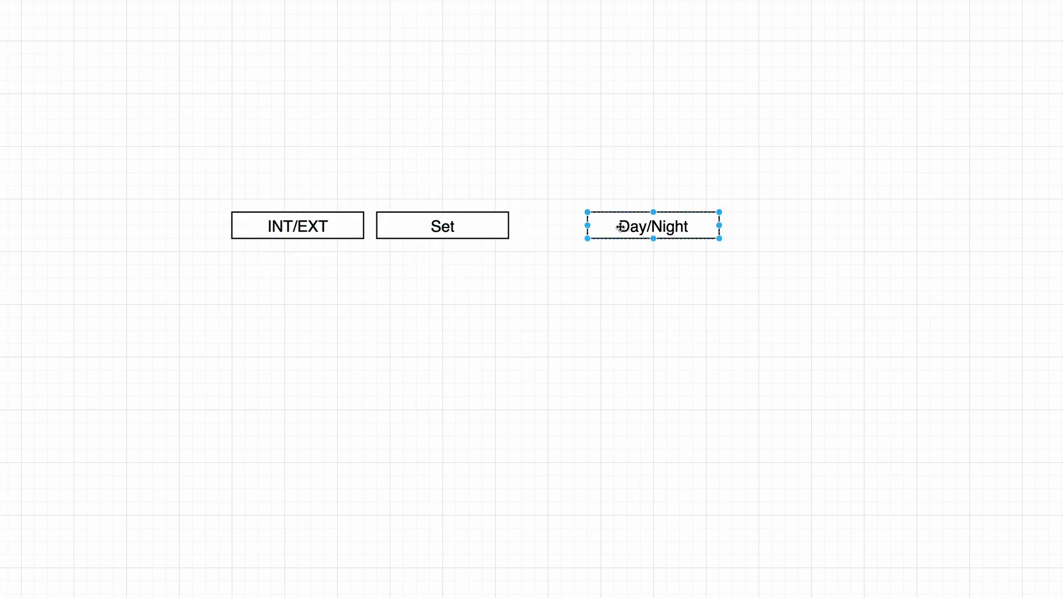
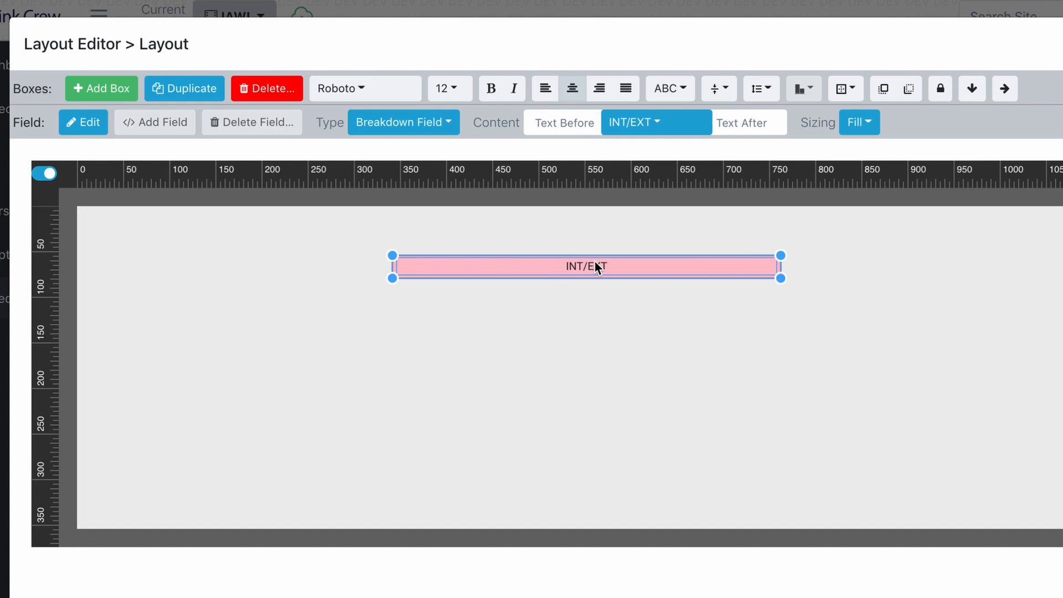
# - In the layout editor, add two more fields inside the INT/EXT box and finish editing its fields
pyautogui.click(88, 124)
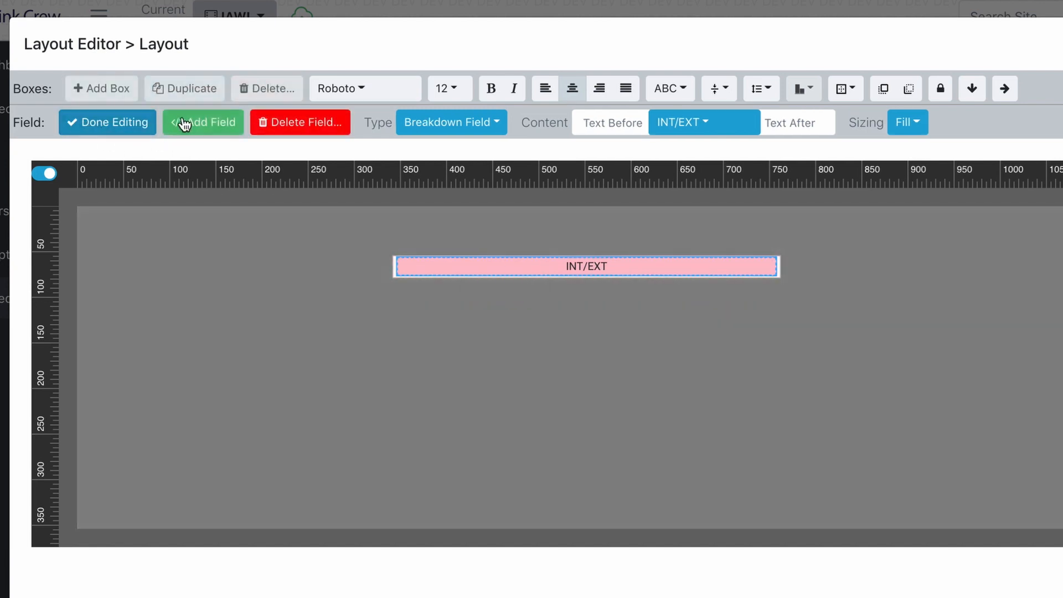
pyautogui.click(209, 124)
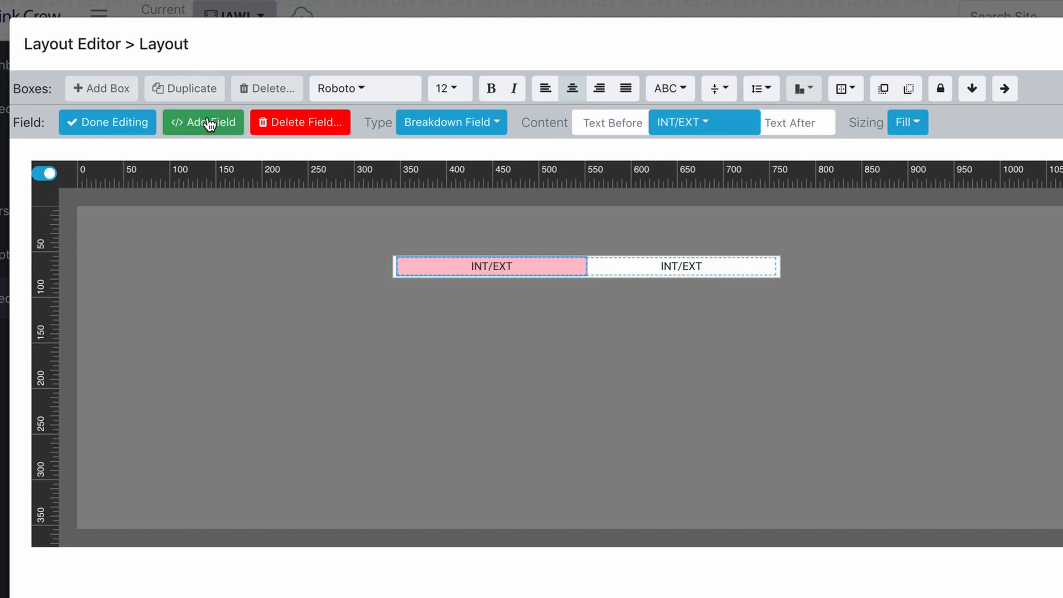
pyautogui.click(209, 124)
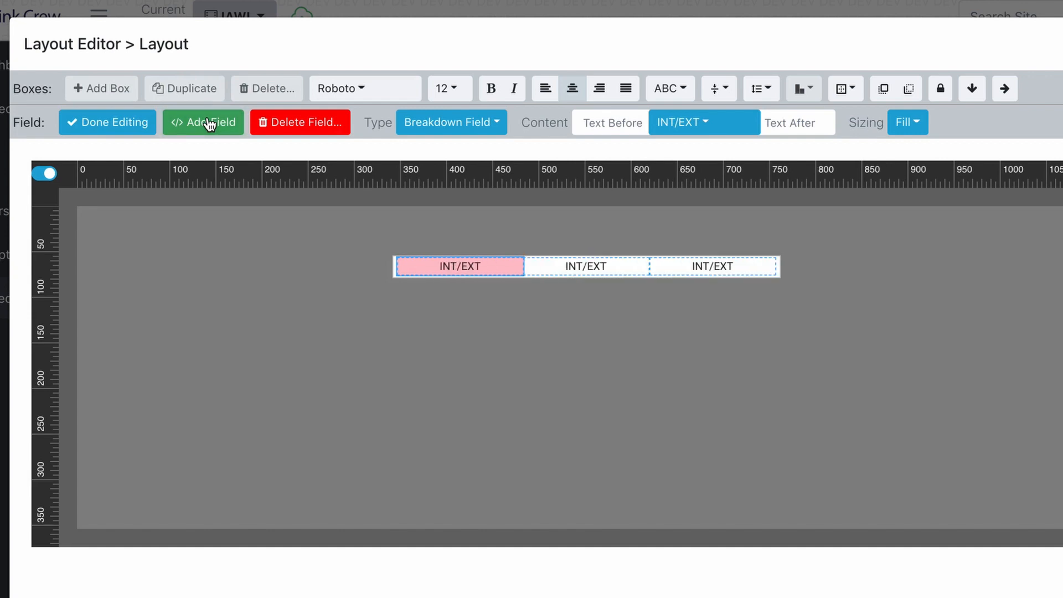
pyautogui.click(759, 284)
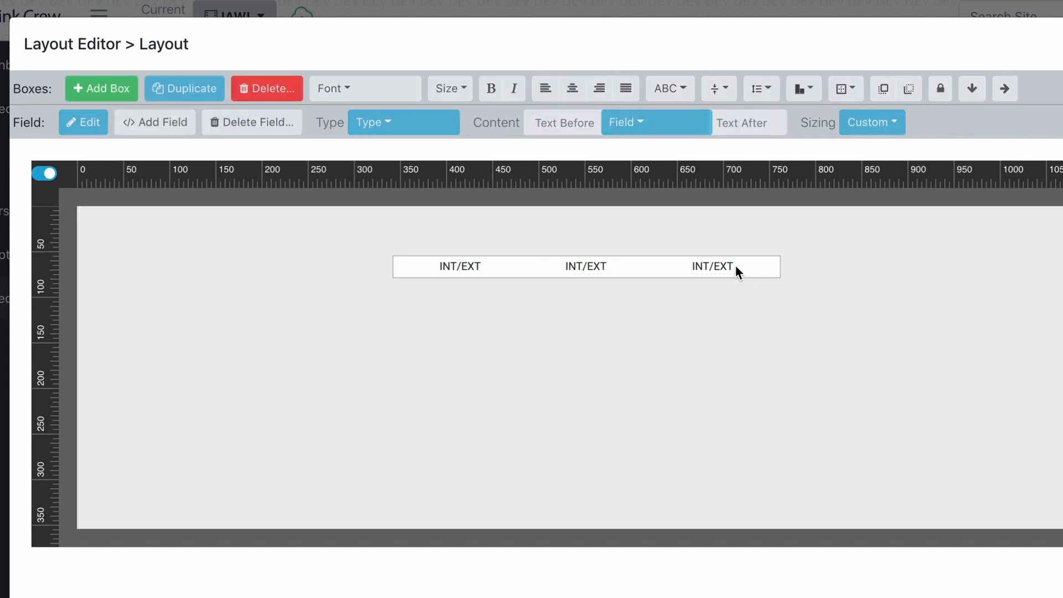
# - Reopen the box's fields for editing and set the content of the third field to Day/Night
pyautogui.click(735, 271)
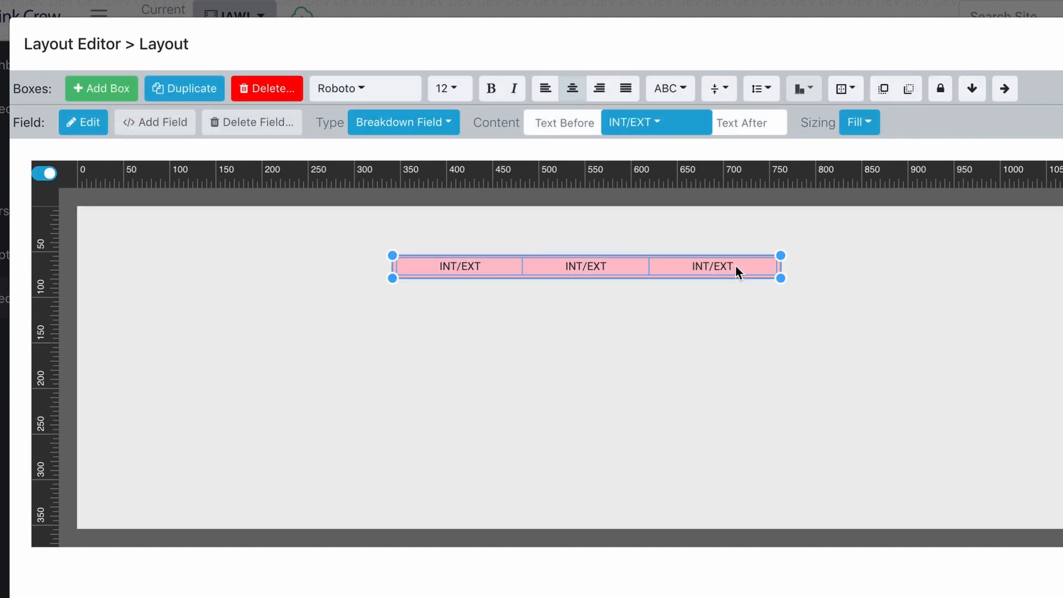
pyautogui.doubleClick(735, 266)
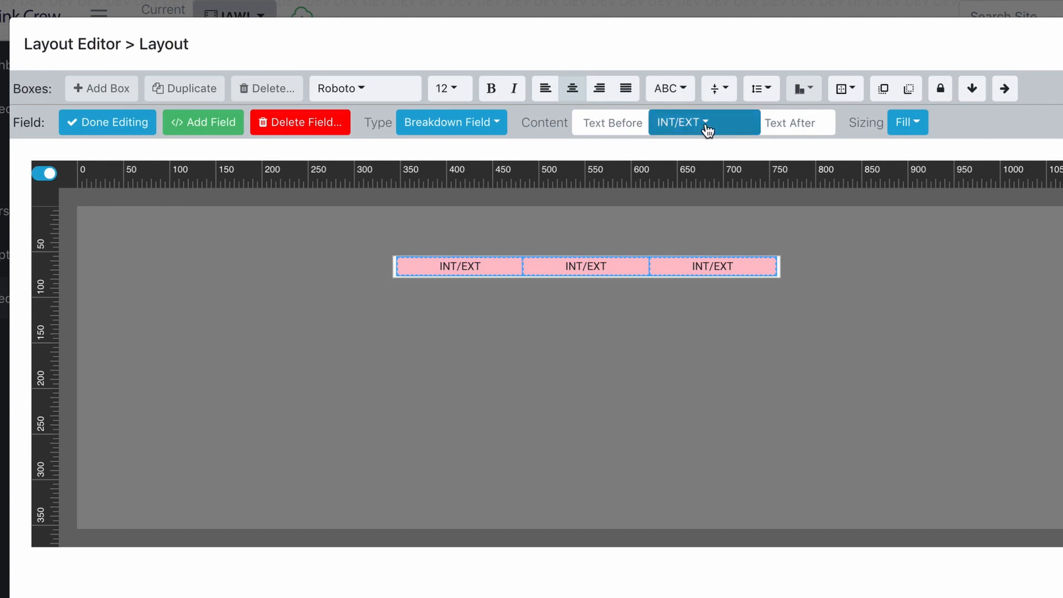
pyautogui.click(702, 270)
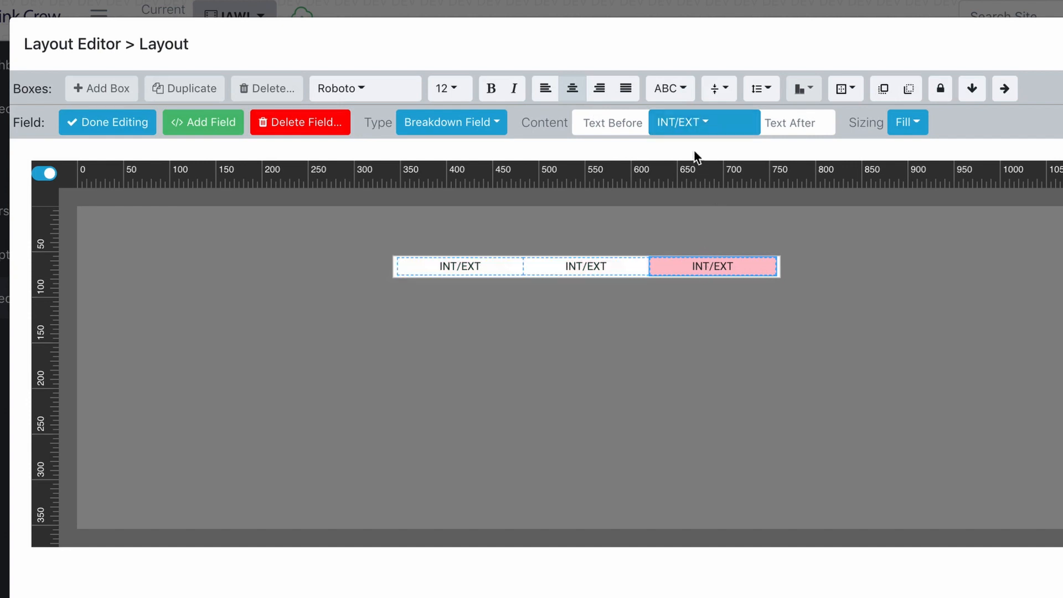
pyautogui.click(689, 131)
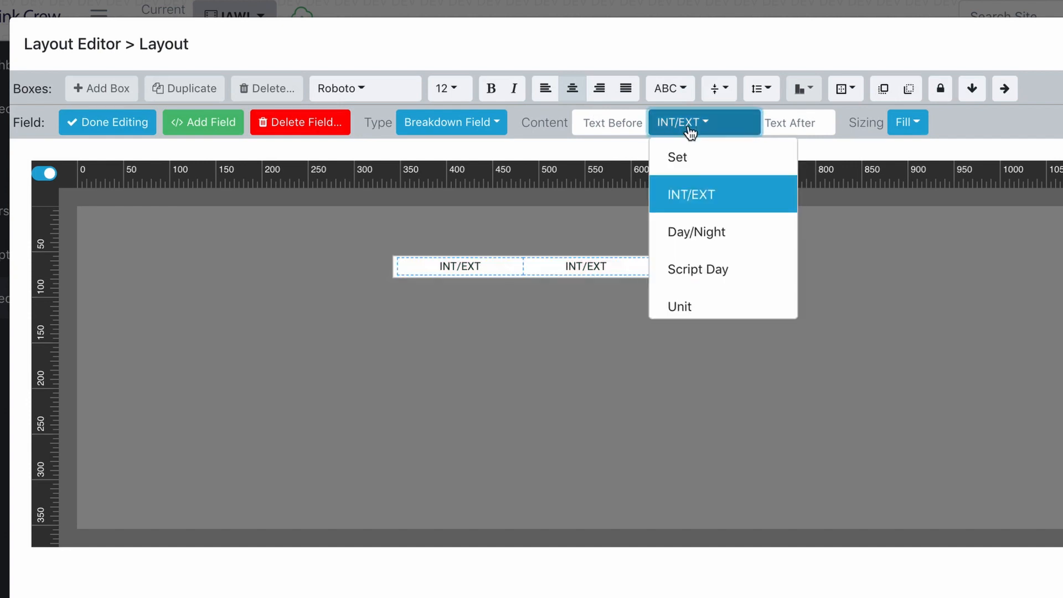
pyautogui.click(692, 232)
# - Set the content of the middle field to Set and finish editing the box's fields
pyautogui.click(600, 260)
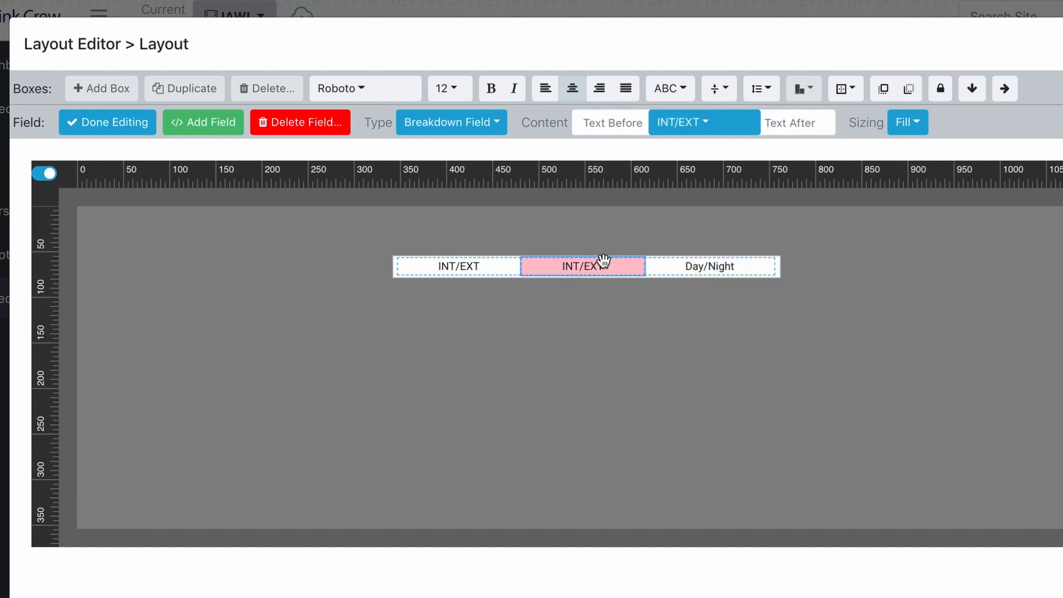
pyautogui.click(683, 125)
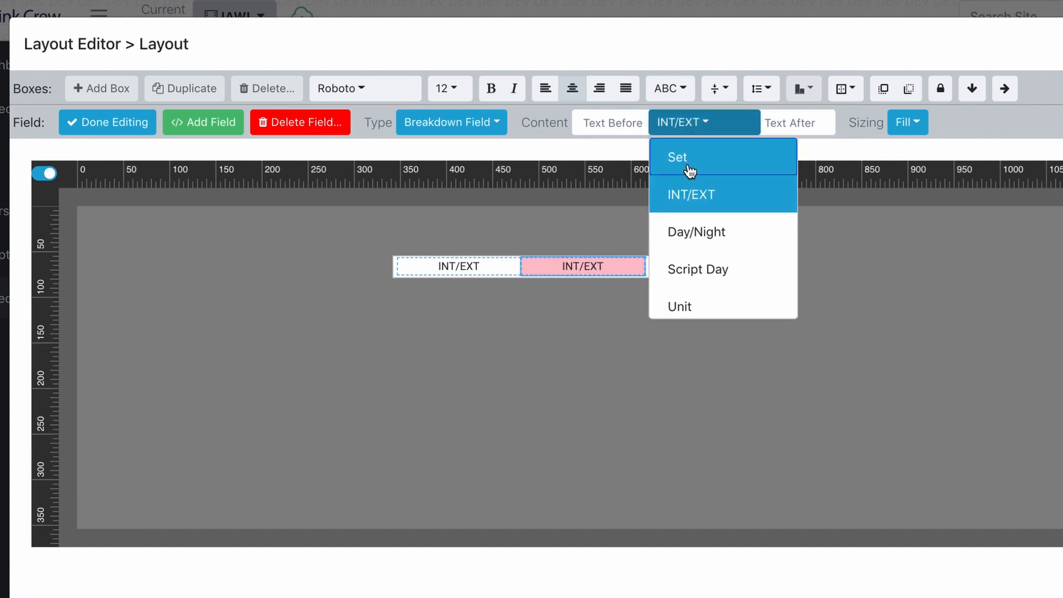
pyautogui.click(689, 166)
pyautogui.click(664, 232)
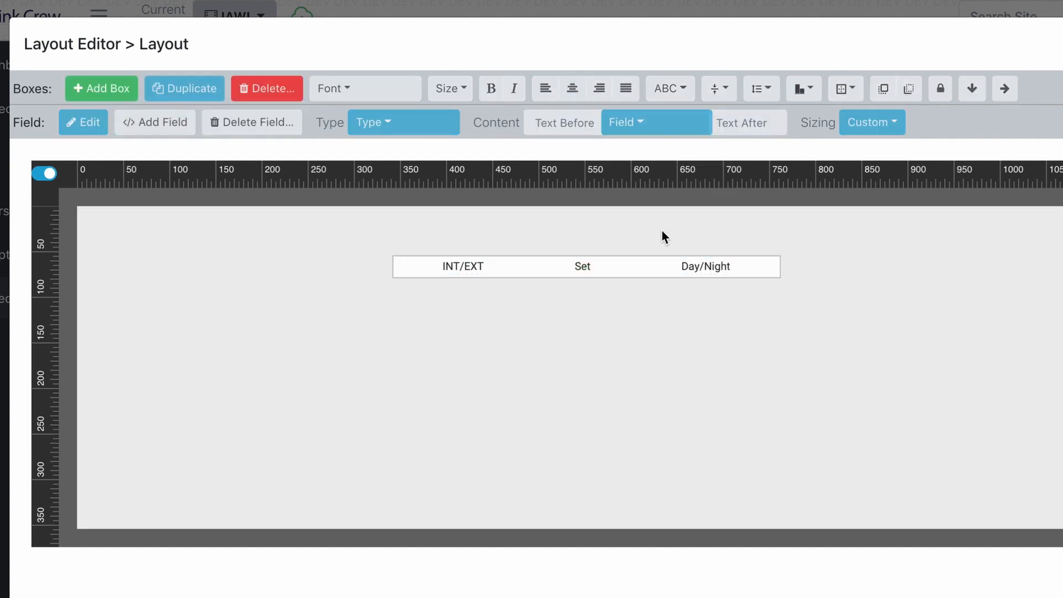
# - Move the whole three-field box slightly to the right along the strip and deselect it
pyautogui.click(606, 264)
pyautogui.moveTo(606, 264); pyautogui.dragTo(631, 268)
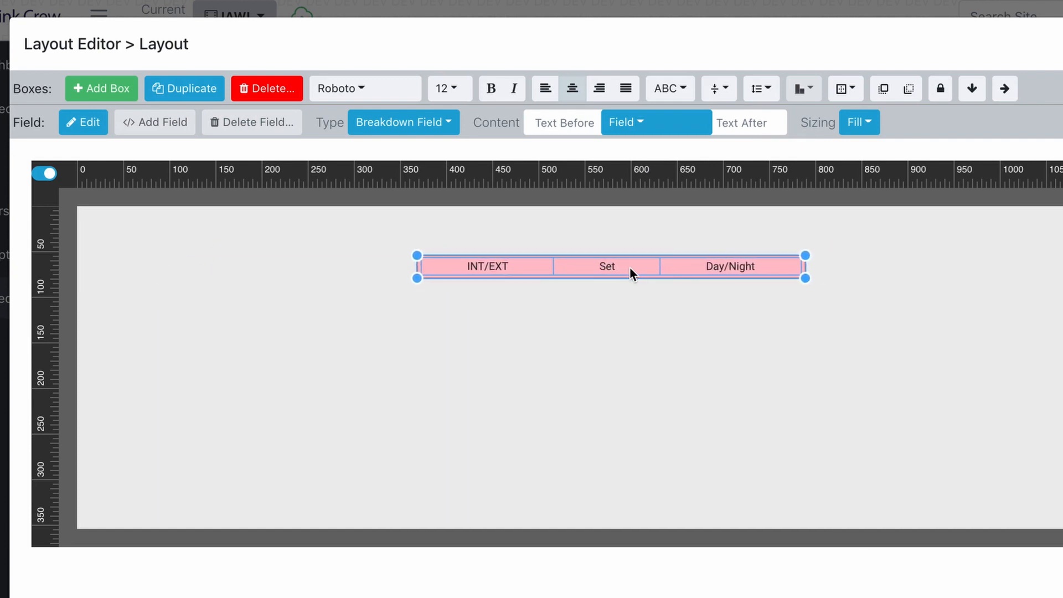
pyautogui.click(628, 286)
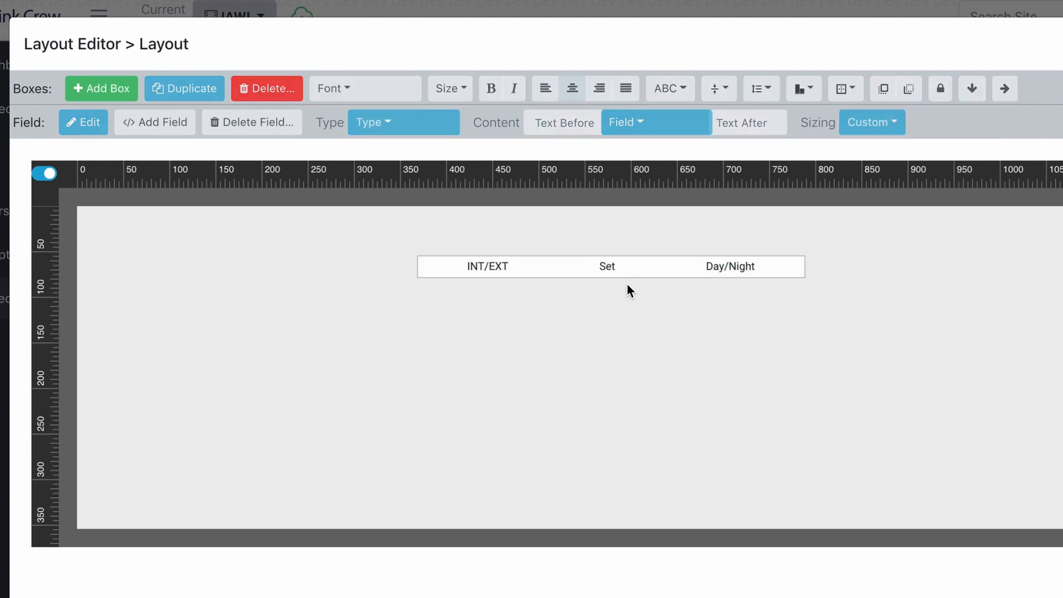
# - Reorder the box's fields to INT/EXT, Day/Night, Set, and finish editing them
pyautogui.click(612, 268)
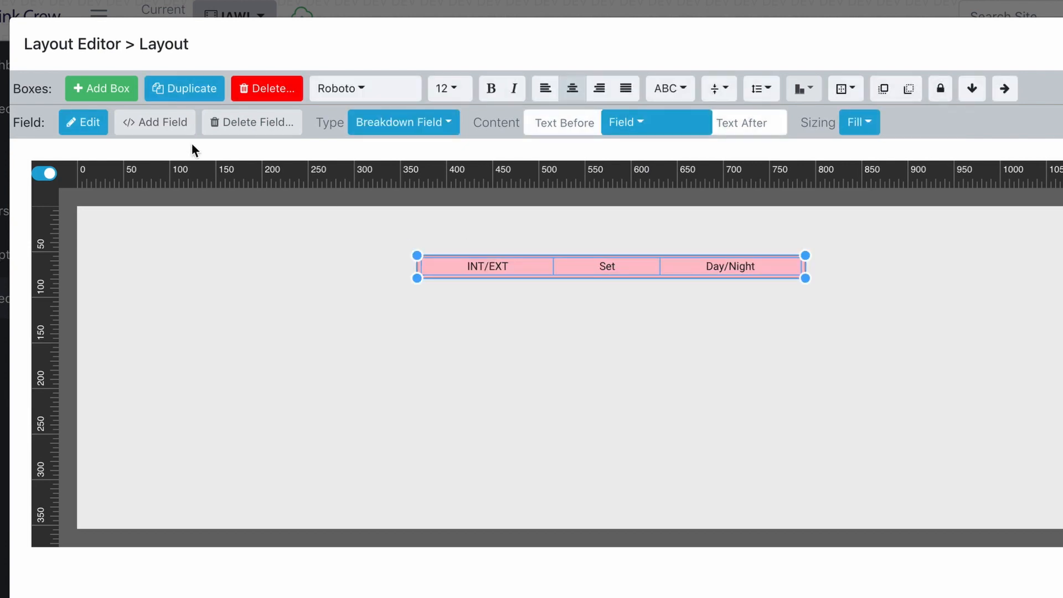
pyautogui.click(86, 122)
pyautogui.click(628, 262)
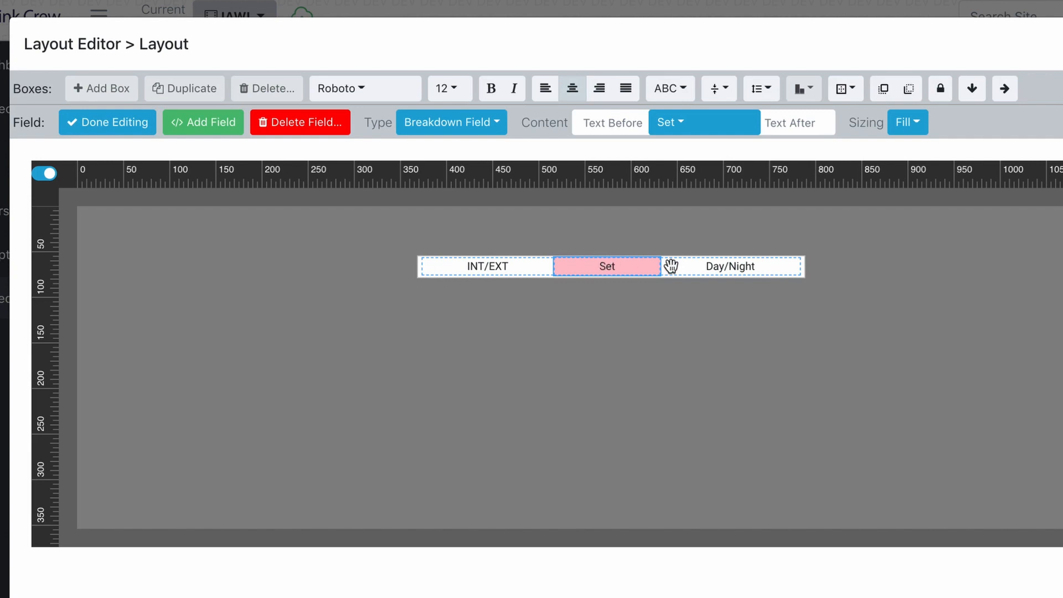
pyautogui.moveTo(714, 267); pyautogui.dragTo(610, 266)
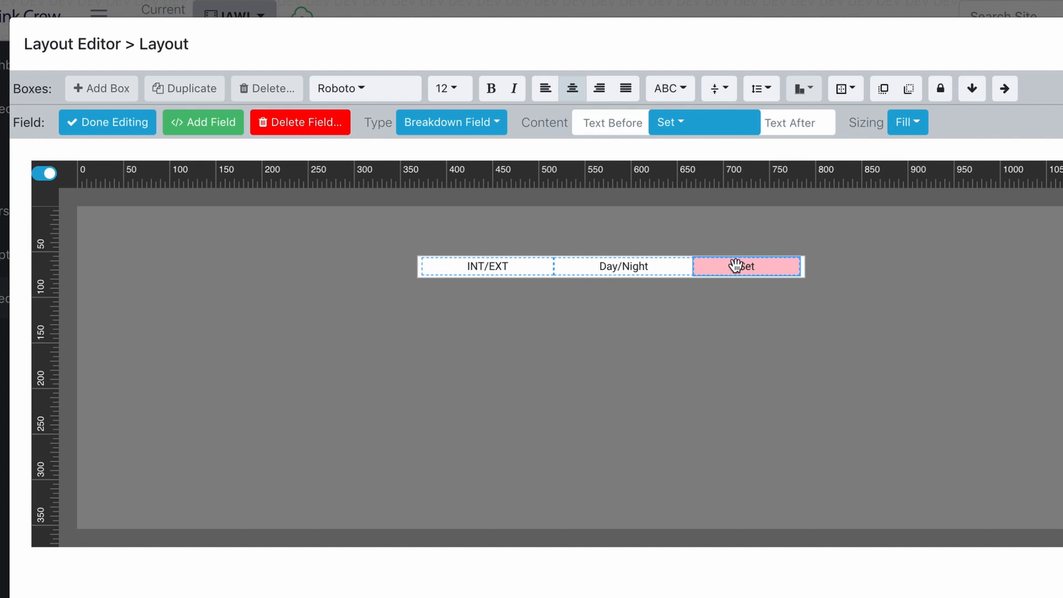
pyautogui.click(702, 295)
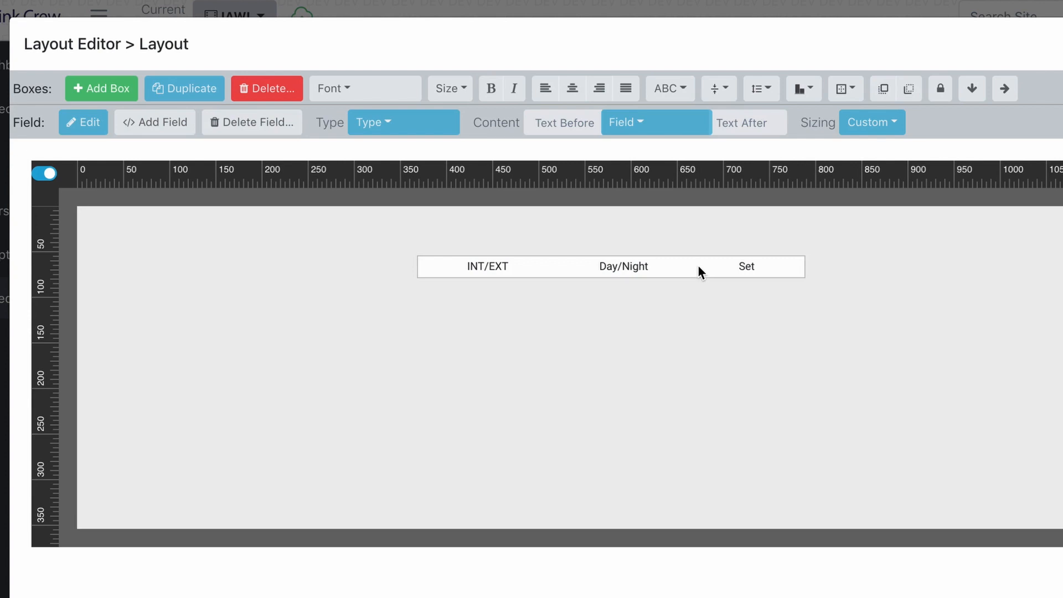
# - Add a new INT/EXT box to the left of the three-field box, duplicate it, and place the copy below and slightly right of the original
pyautogui.click(698, 267)
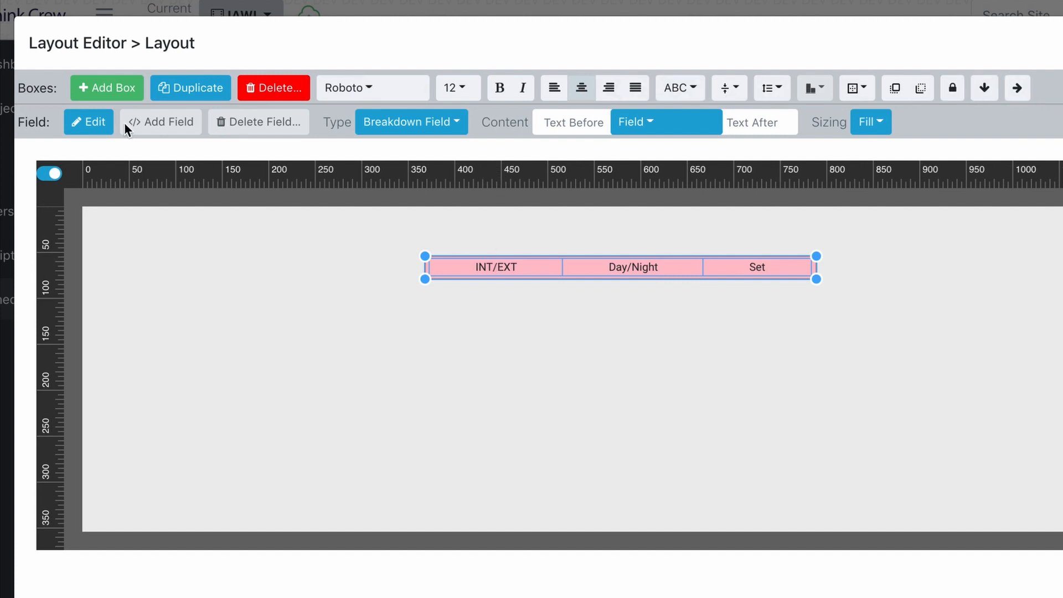
pyautogui.click(113, 88)
pyautogui.moveTo(140, 222); pyautogui.dragTo(209, 283)
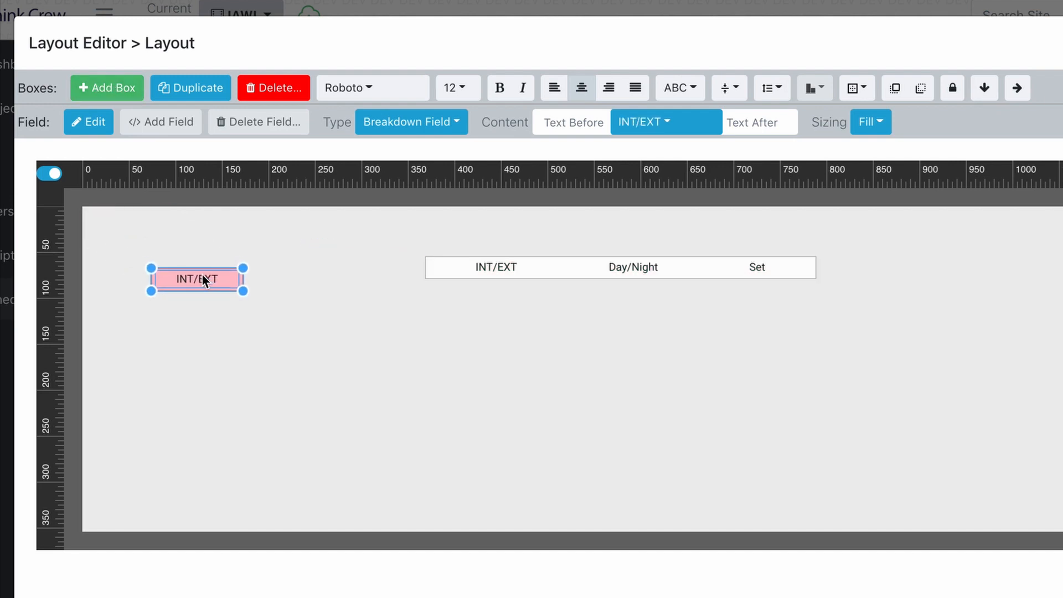
pyautogui.click(190, 88)
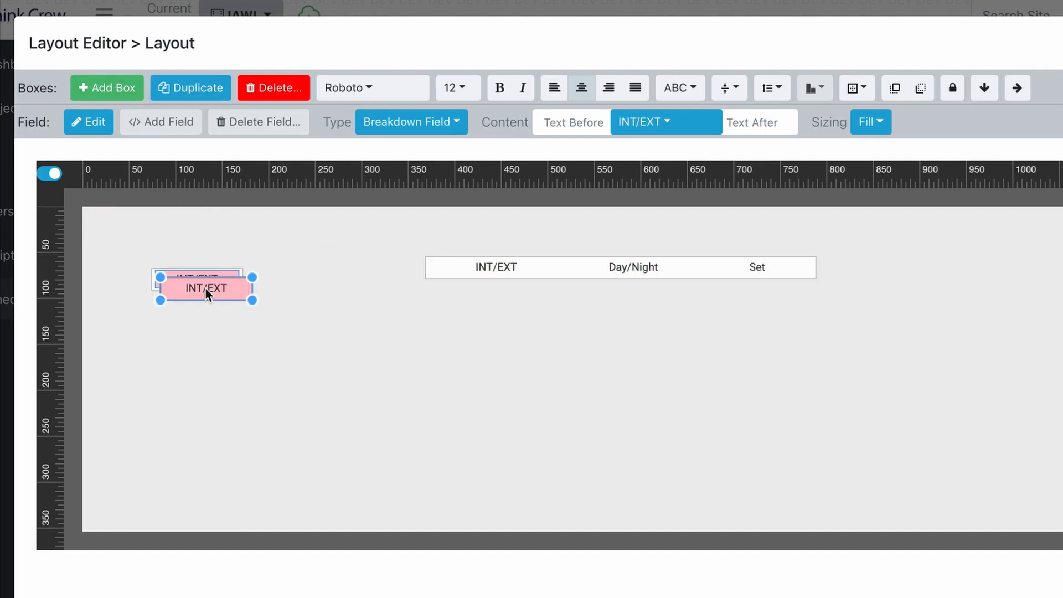
pyautogui.moveTo(206, 293); pyautogui.dragTo(232, 316)
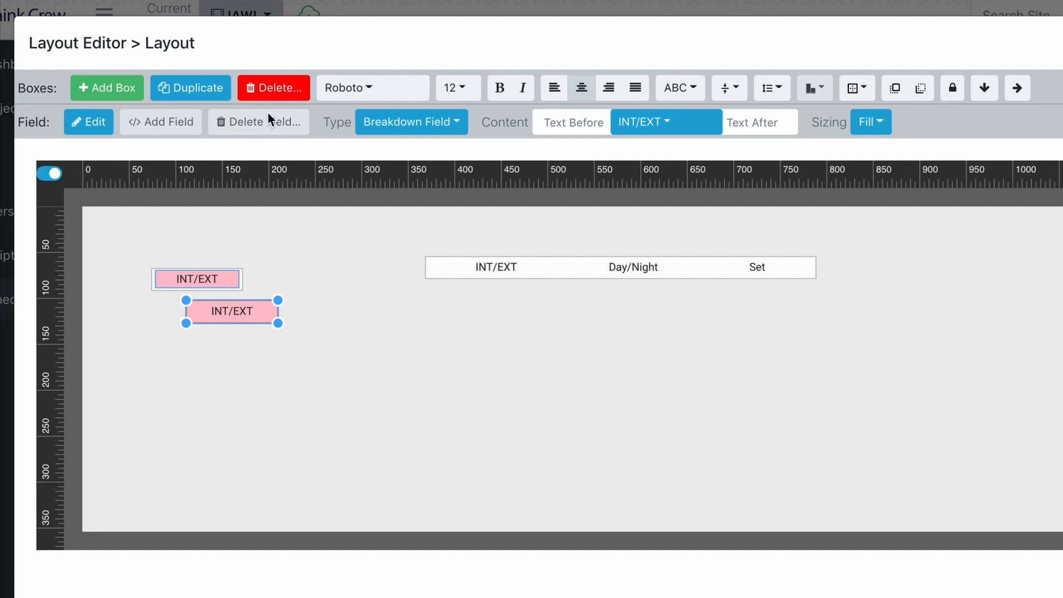
# - Delete the duplicated INT/EXT box and the original INT/EXT box, keeping only the three-field box
pyautogui.click(276, 94)
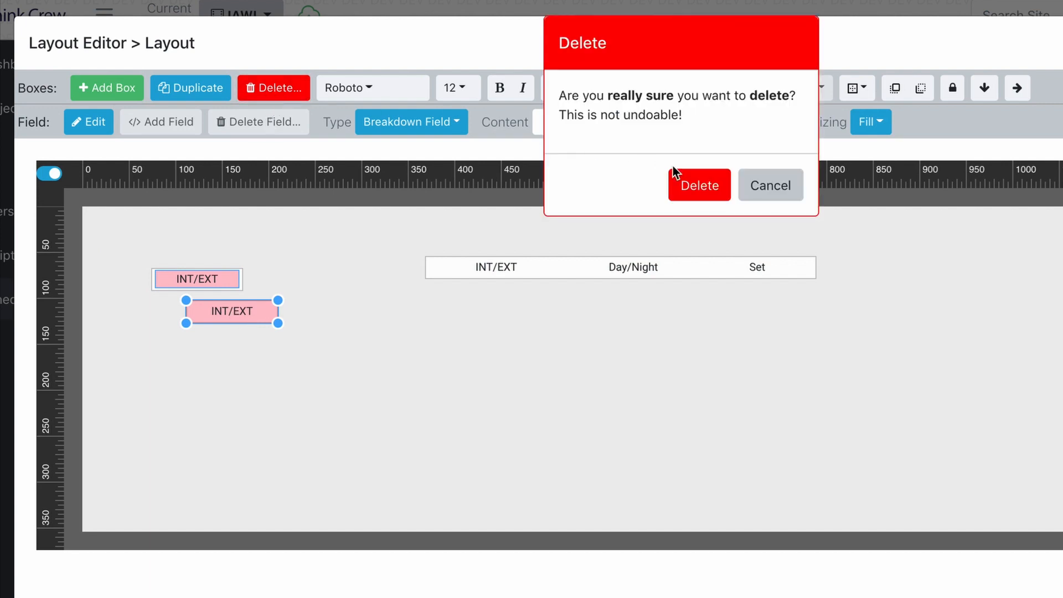
pyautogui.click(693, 183)
pyautogui.click(205, 276)
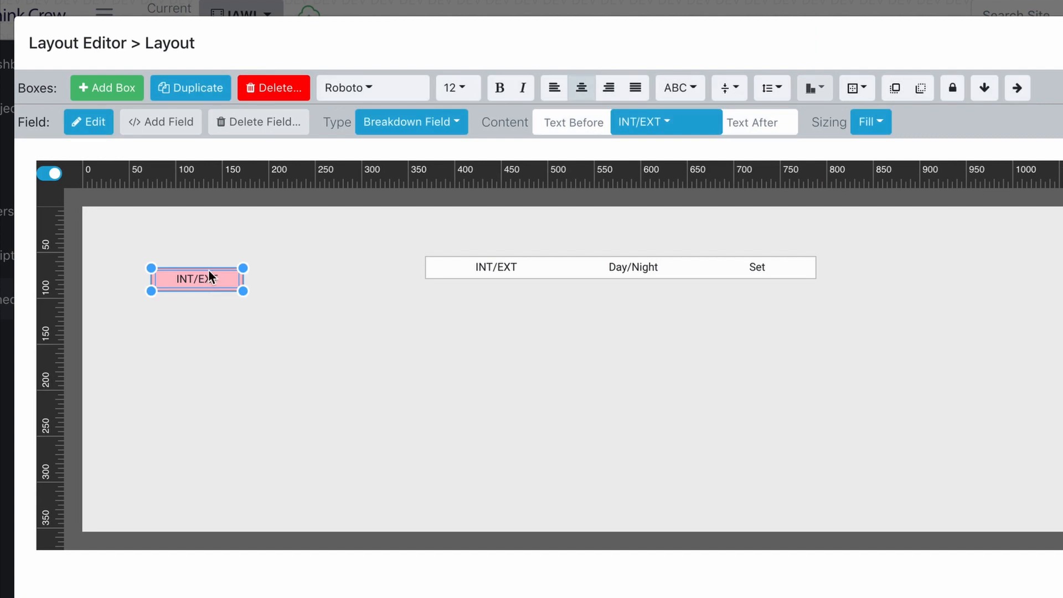
pyautogui.click(275, 94)
pyautogui.click(681, 187)
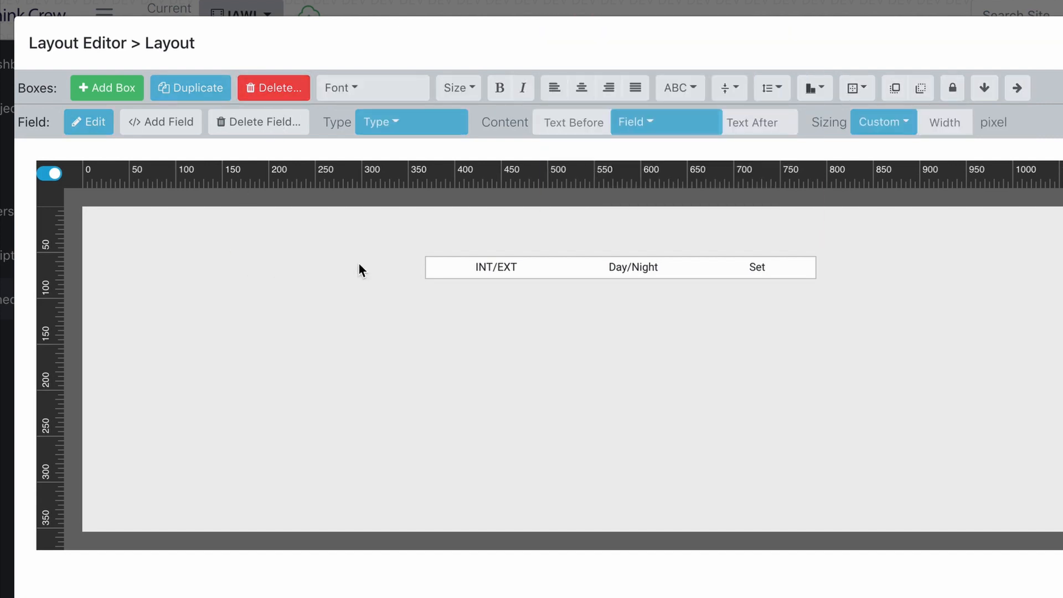
# - Set the three-field box's font to Archivo Black at size 18
pyautogui.click(494, 265)
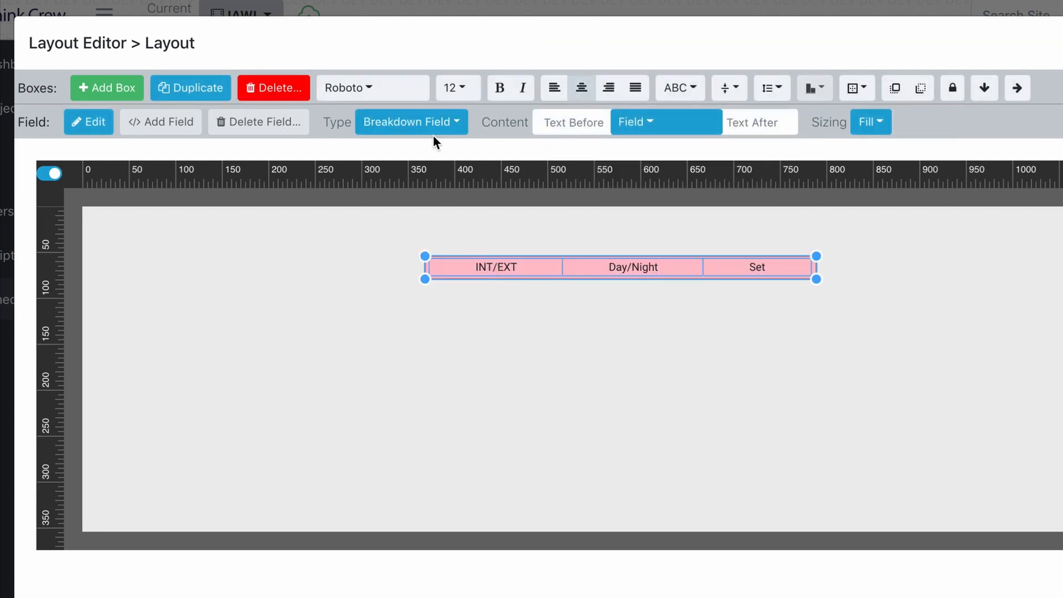
pyautogui.click(403, 88)
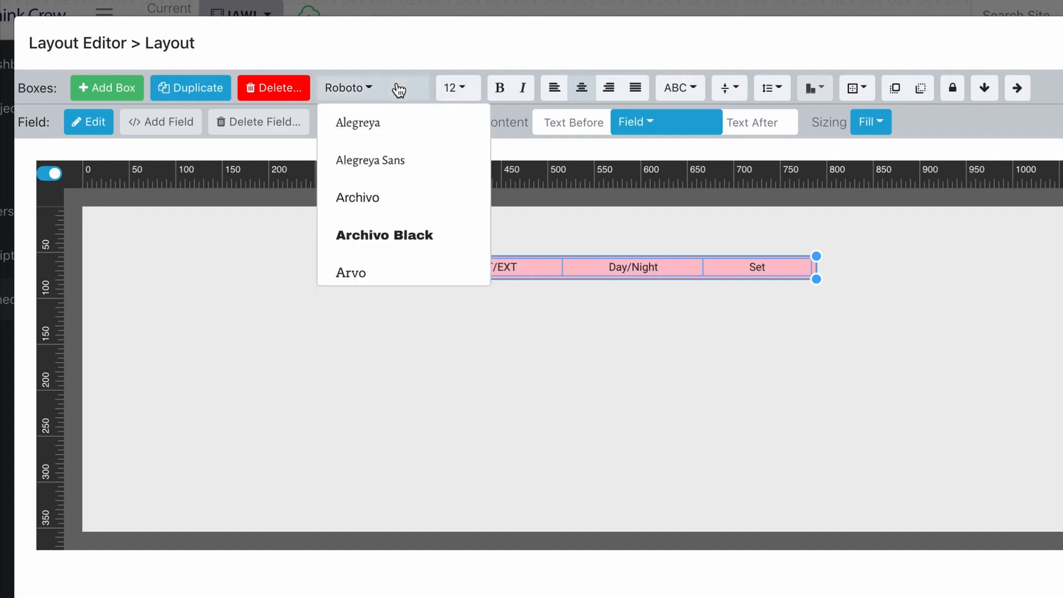
pyautogui.click(400, 238)
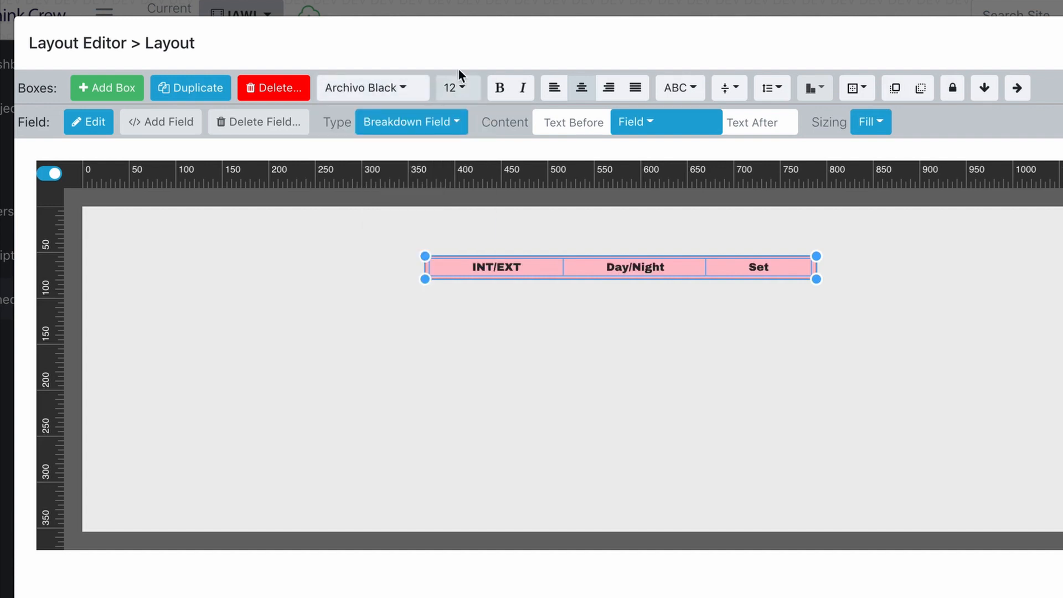
pyautogui.click(457, 87)
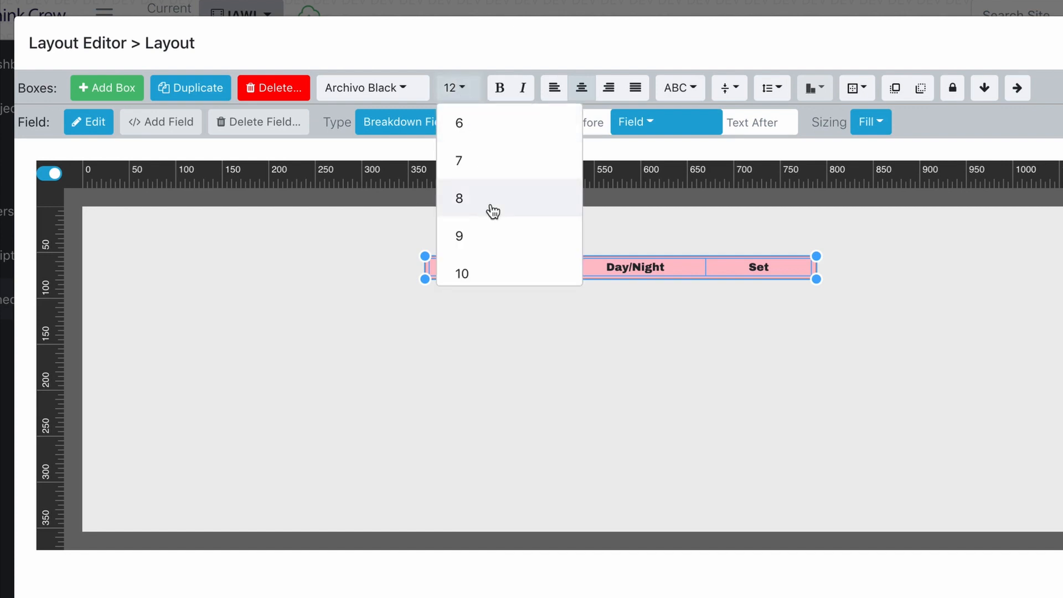
pyautogui.scroll(-3, 489, 211)
pyautogui.scroll(-2, 478, 250)
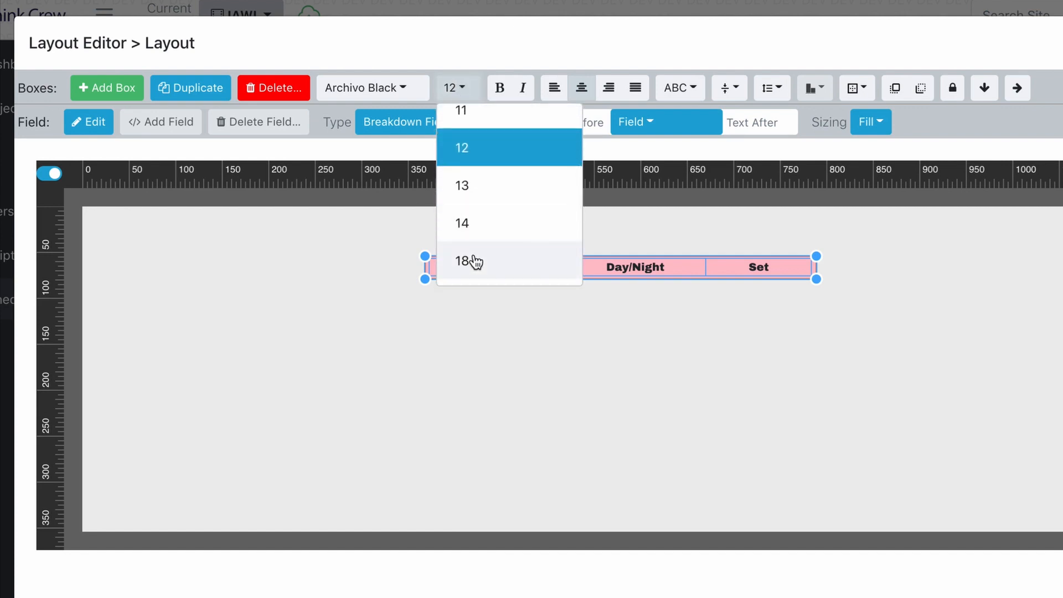
pyautogui.click(475, 259)
# - Enlarge the three-field box to about 670 by 45 pixels and move it left and slightly down on the strip
pyautogui.moveTo(816, 280); pyautogui.dragTo(1044, 289)
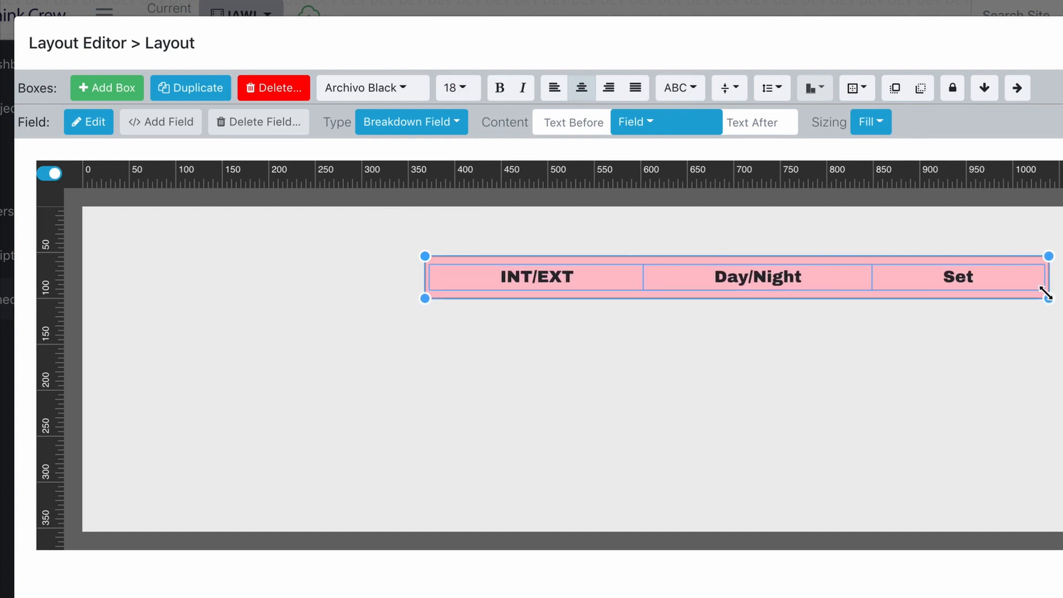
pyautogui.click(825, 281)
pyautogui.moveTo(762, 278); pyautogui.dragTo(624, 293)
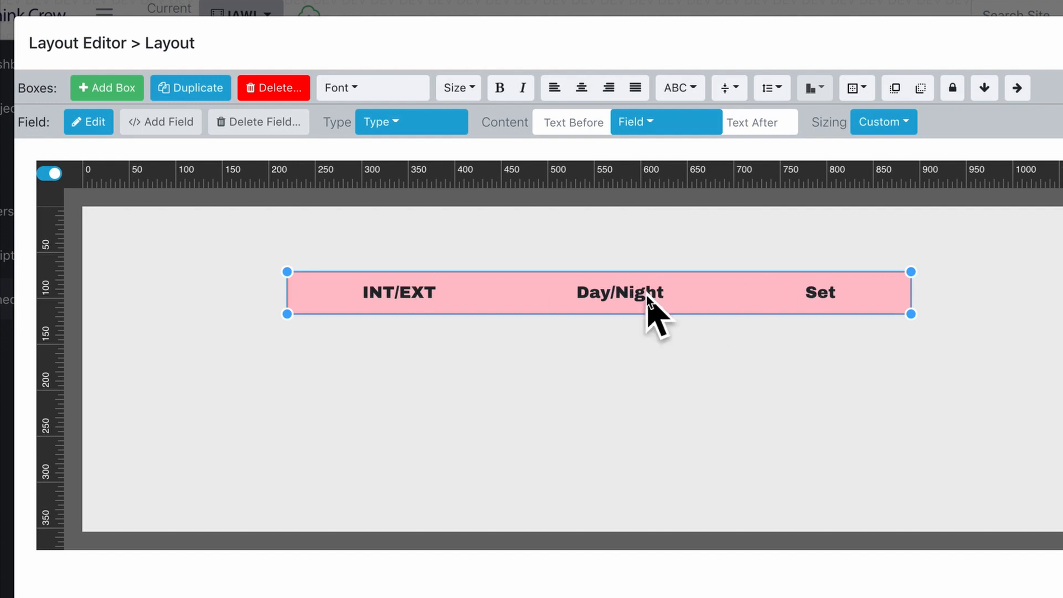
# - Make the three-field box's text bold and italic, and align it left
pyautogui.click(390, 292)
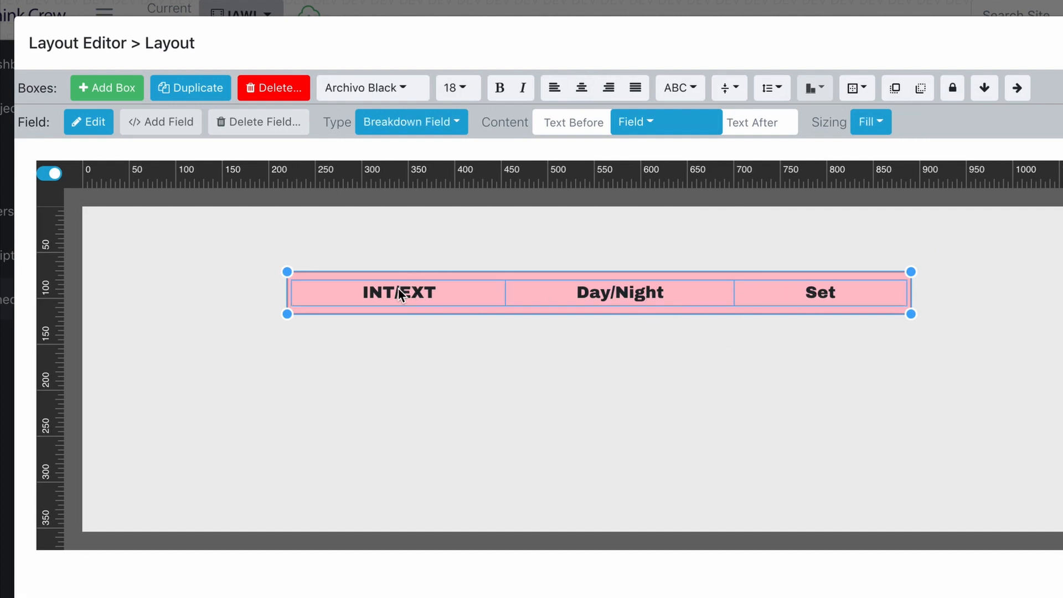
pyautogui.click(500, 90)
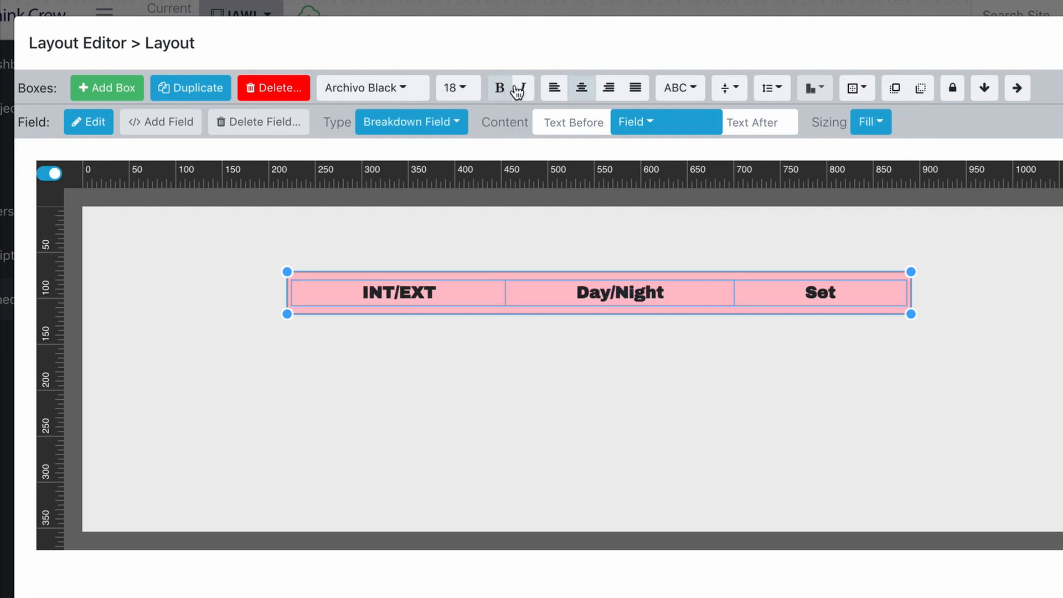
pyautogui.click(522, 89)
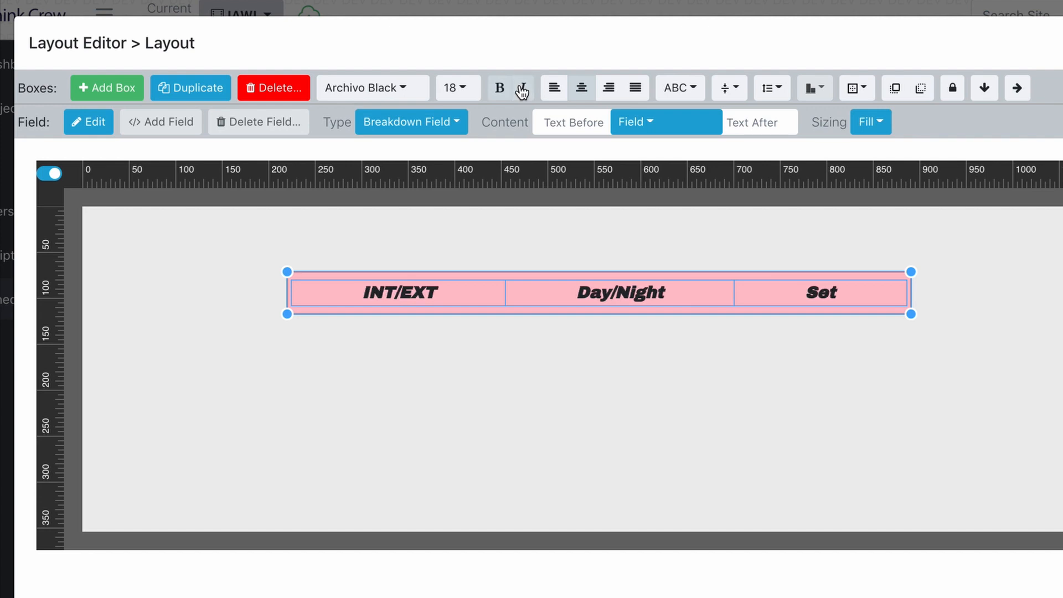
pyautogui.click(559, 91)
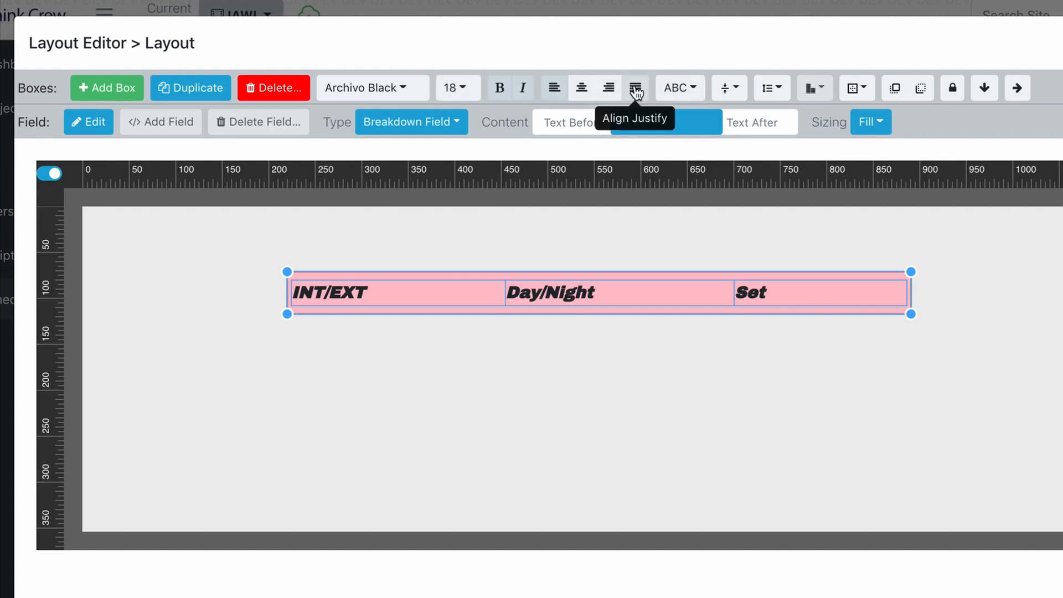
# - Try the UPPERCASE, lowercase and Title Case options on the three-field box's text and return it to Normal
pyautogui.click(687, 91)
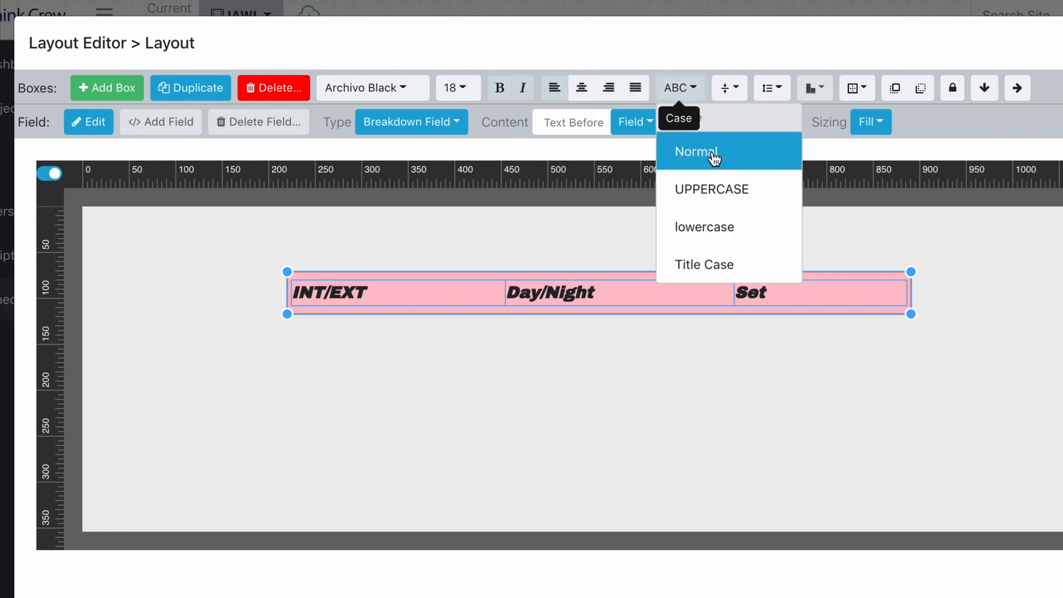
pyautogui.click(714, 189)
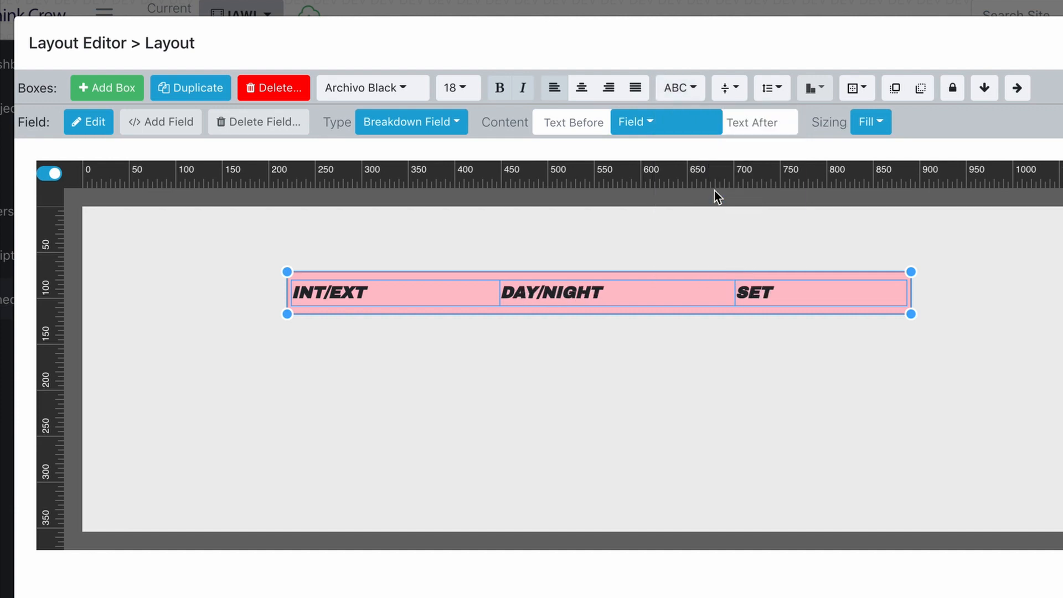
pyautogui.click(680, 87)
pyautogui.click(688, 222)
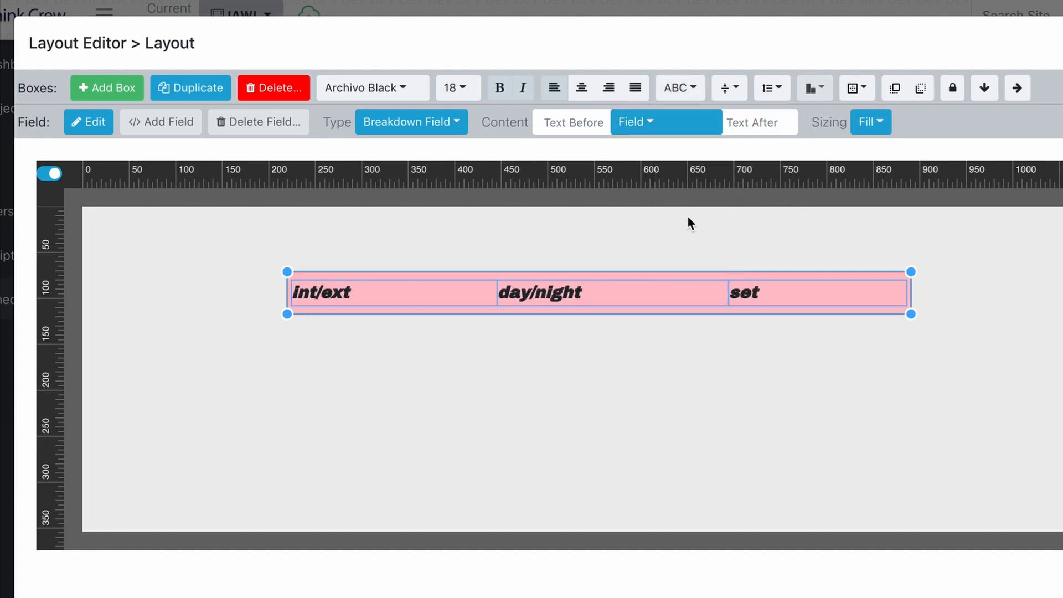
pyautogui.click(680, 87)
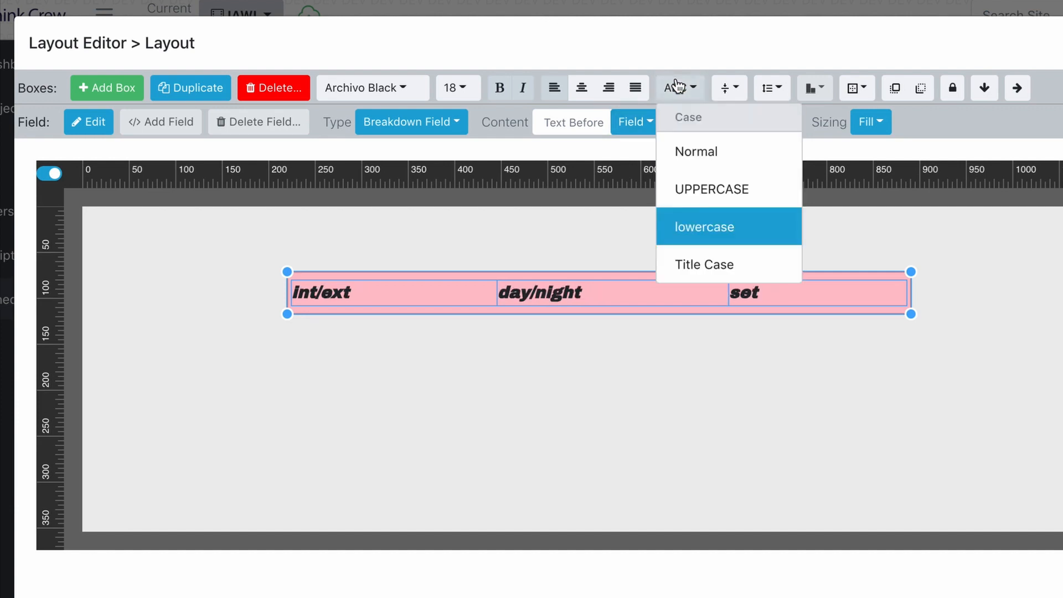
pyautogui.click(689, 263)
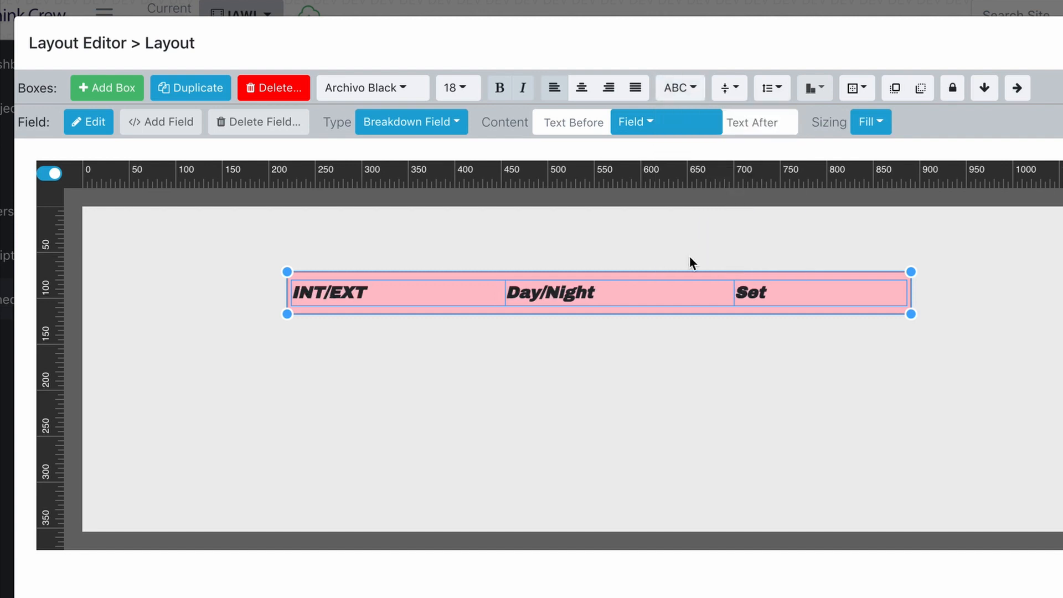
pyautogui.click(684, 87)
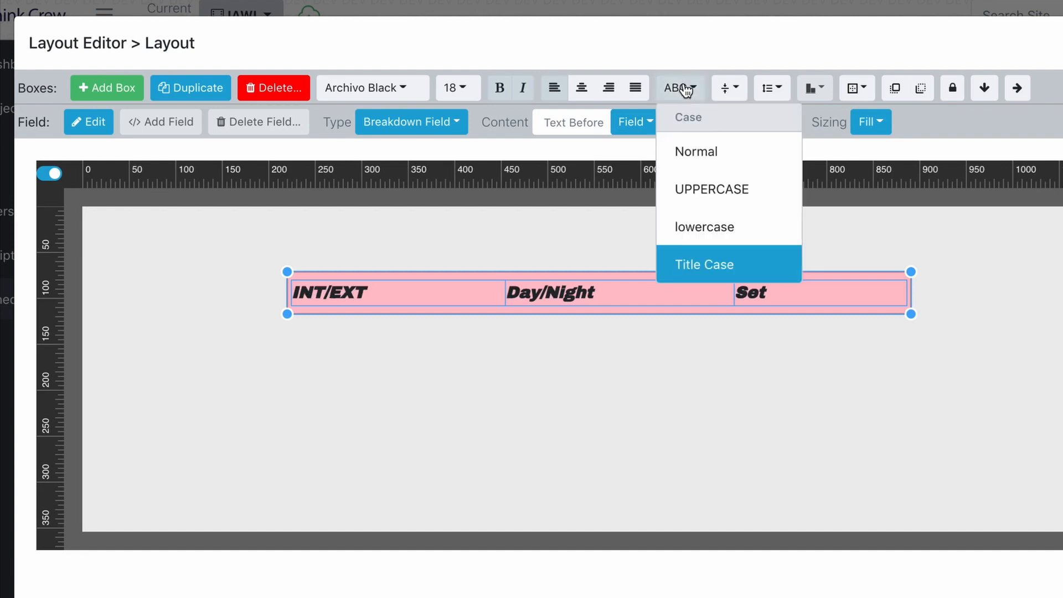
pyautogui.click(697, 149)
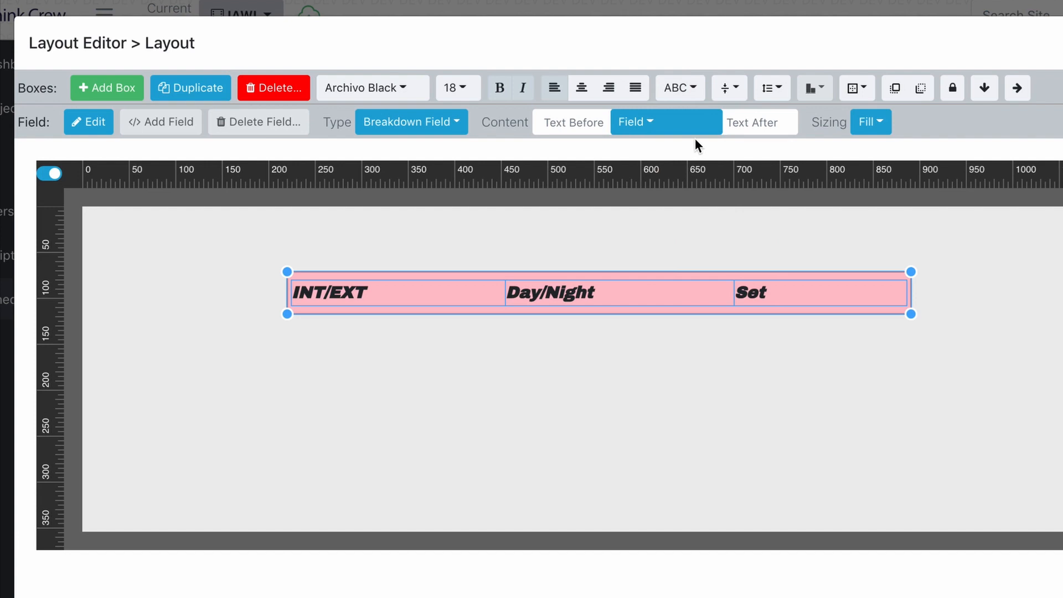
# - Try the Top and Bottom vertical text alignments on the three-field box and return it to Middle
pyautogui.click(731, 93)
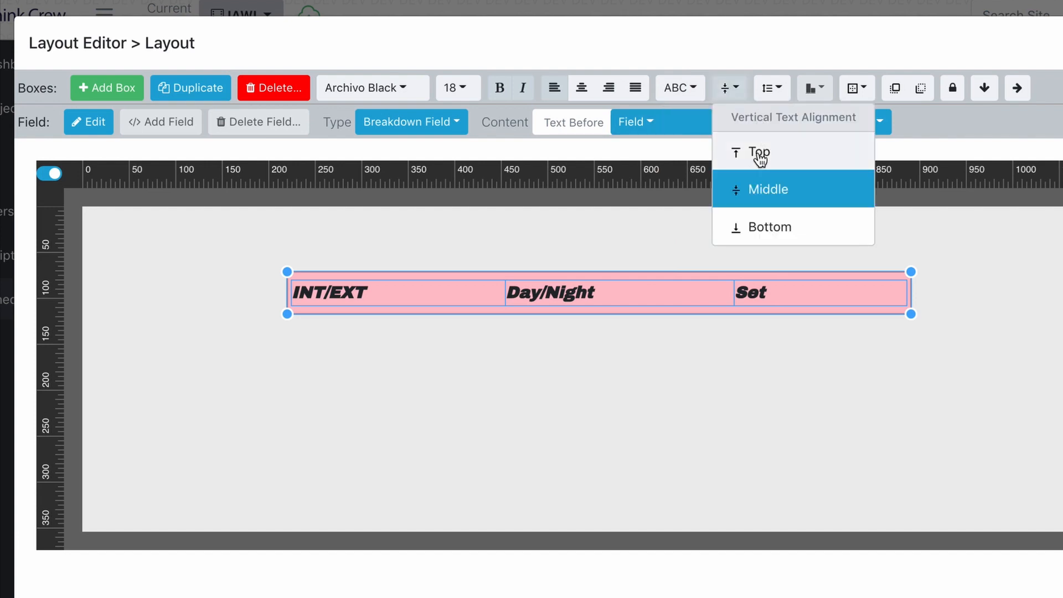
pyautogui.click(760, 158)
pyautogui.click(733, 94)
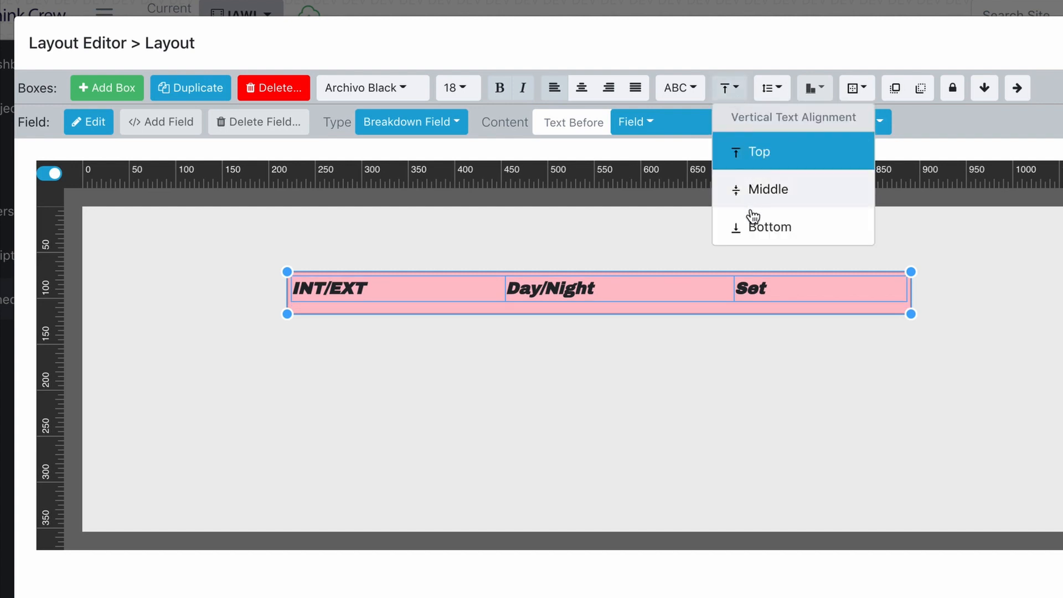
pyautogui.click(750, 219)
pyautogui.click(739, 91)
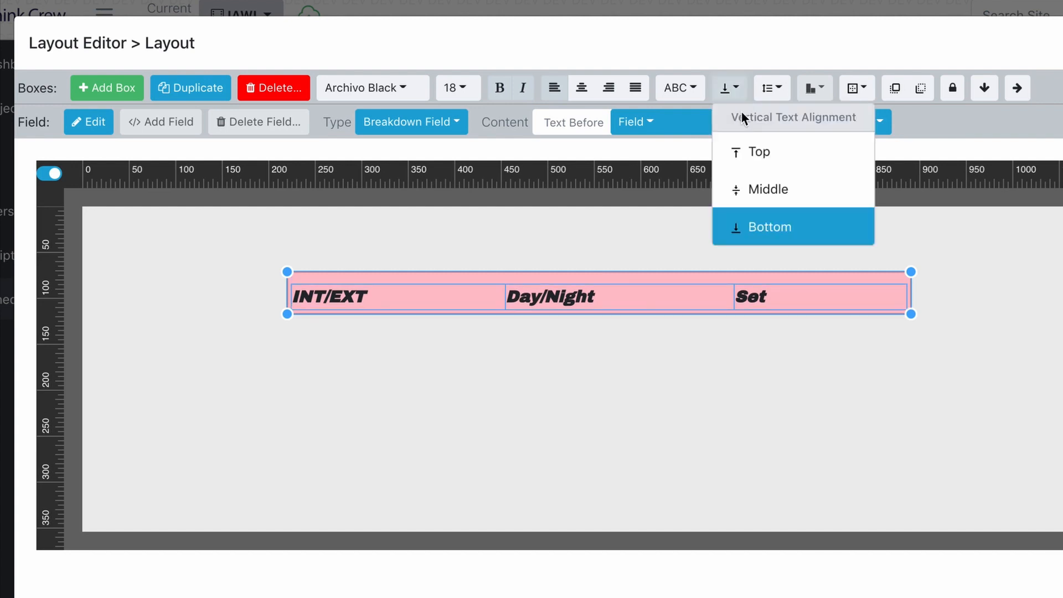
pyautogui.click(743, 189)
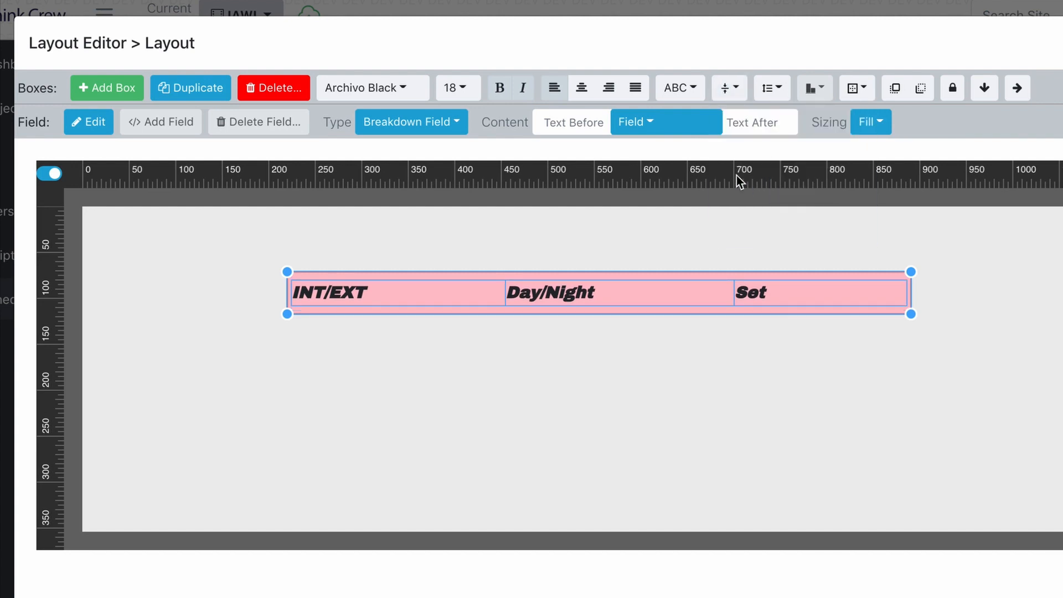
# - Try line heights of 2, 1.15 and 1 on the Description box and return it to 1.5
pyautogui.click(775, 90)
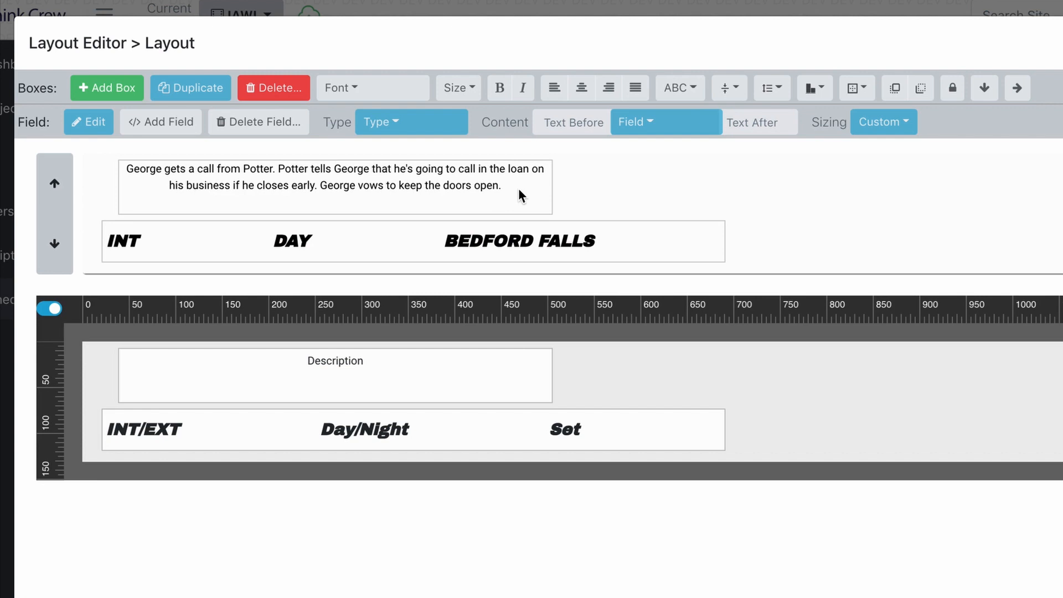
pyautogui.click(407, 374)
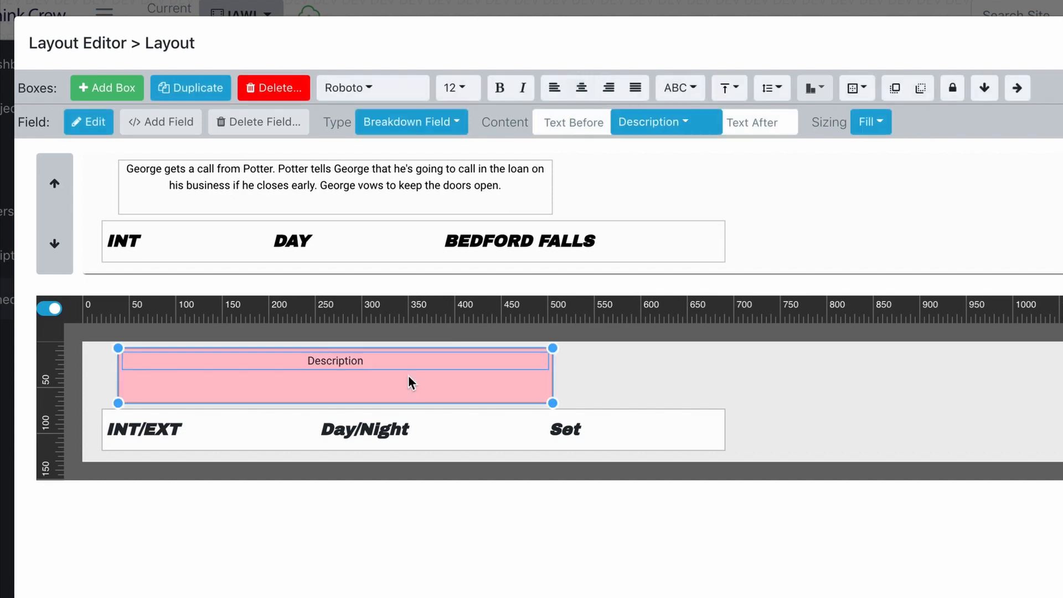
pyautogui.click(779, 91)
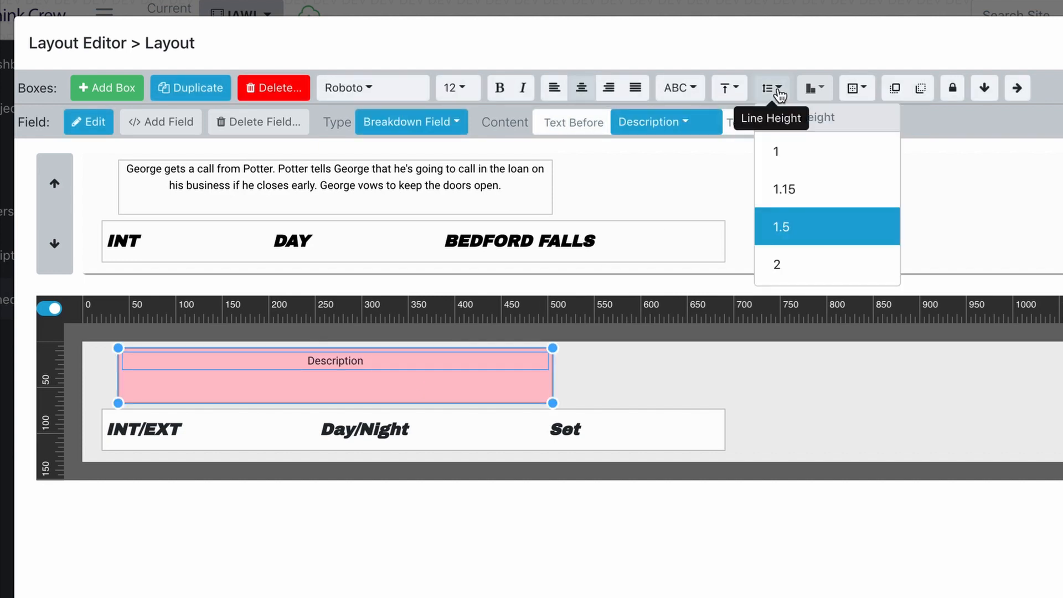
pyautogui.click(778, 186)
pyautogui.click(772, 91)
pyautogui.scroll(-2, 782, 191)
pyautogui.click(785, 193)
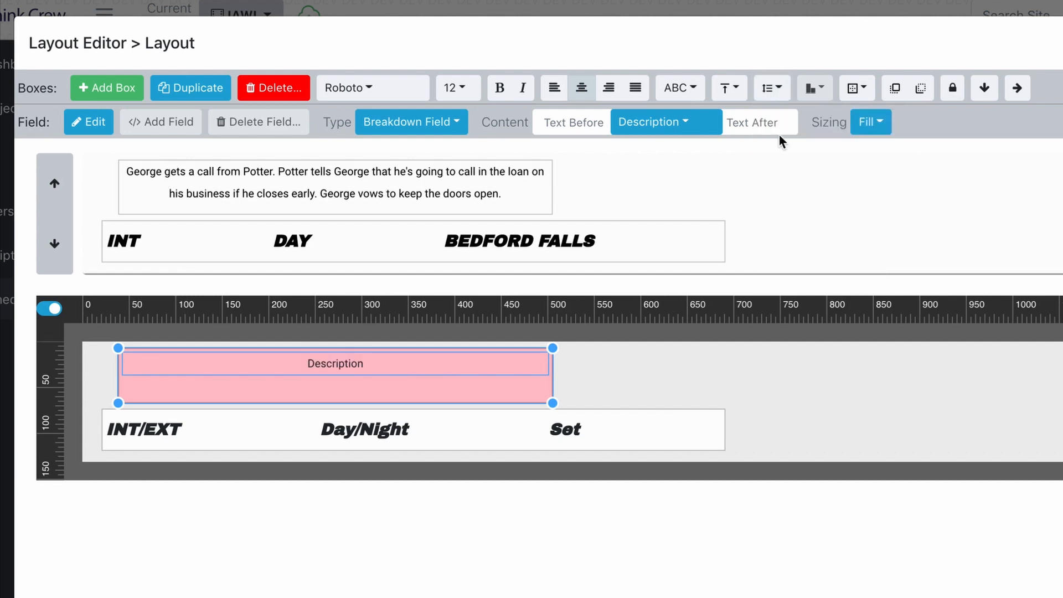
pyautogui.click(778, 90)
pyautogui.click(785, 230)
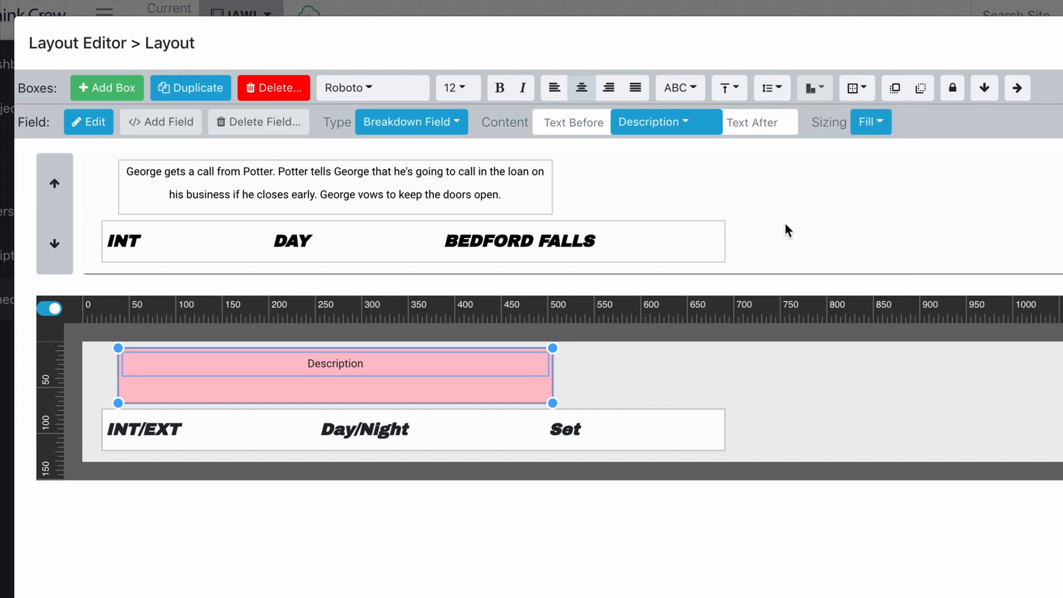
pyautogui.click(774, 93)
pyautogui.click(782, 191)
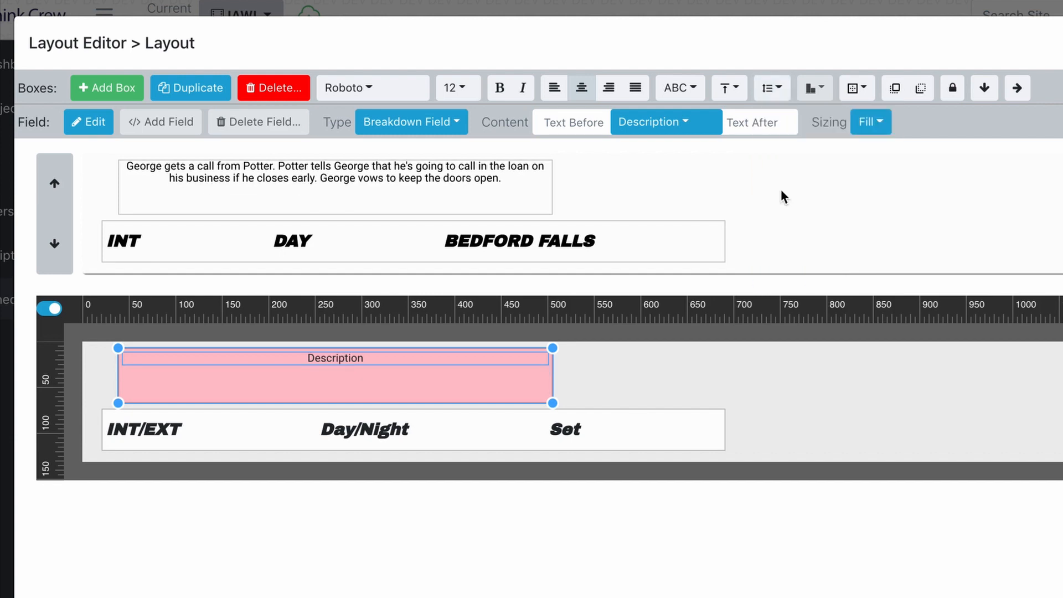
pyautogui.click(772, 88)
pyautogui.click(785, 154)
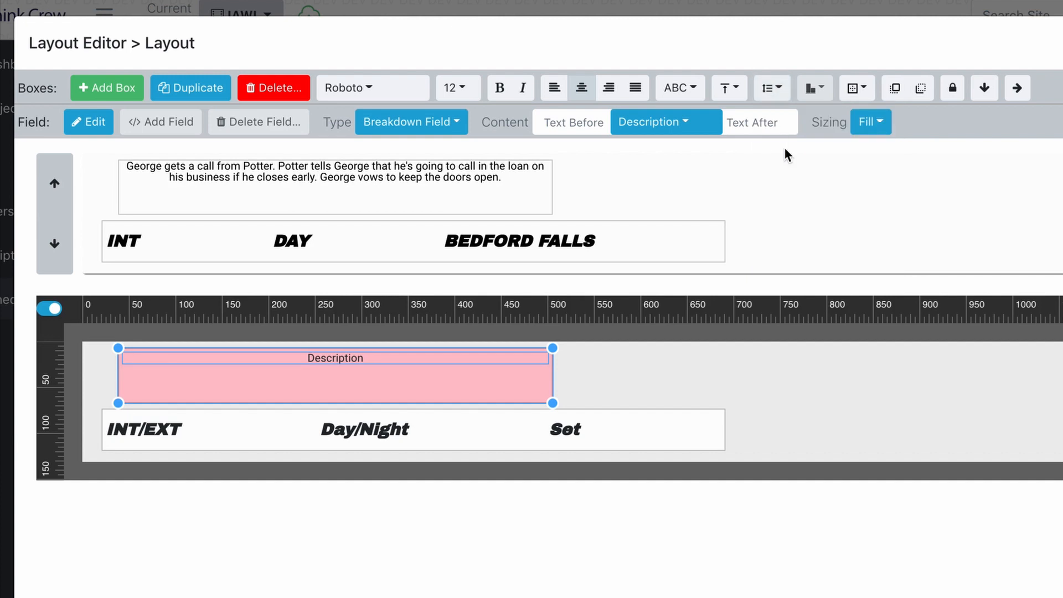
pyautogui.click(772, 90)
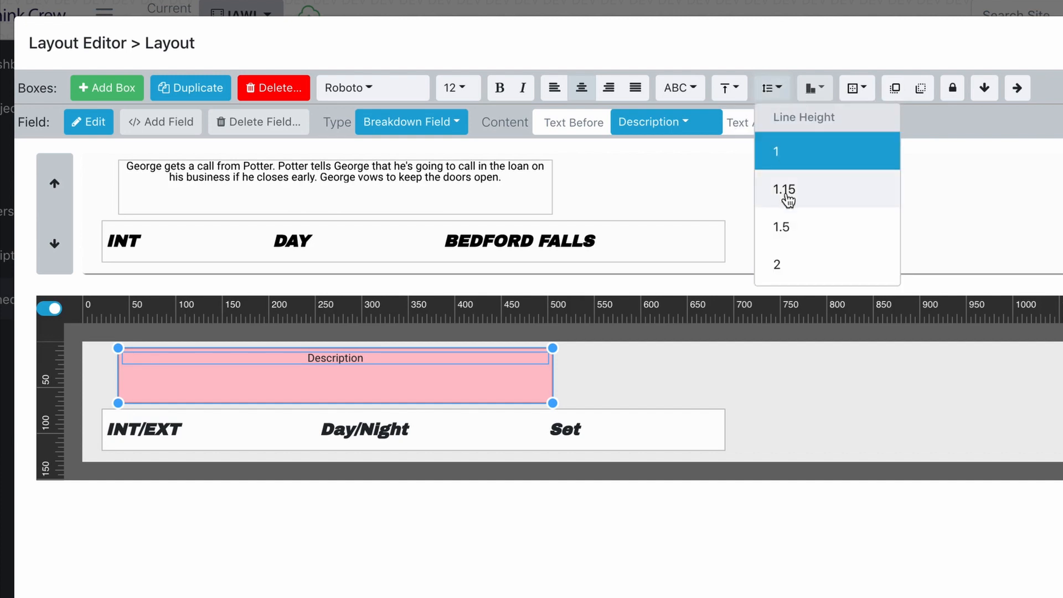
pyautogui.click(784, 227)
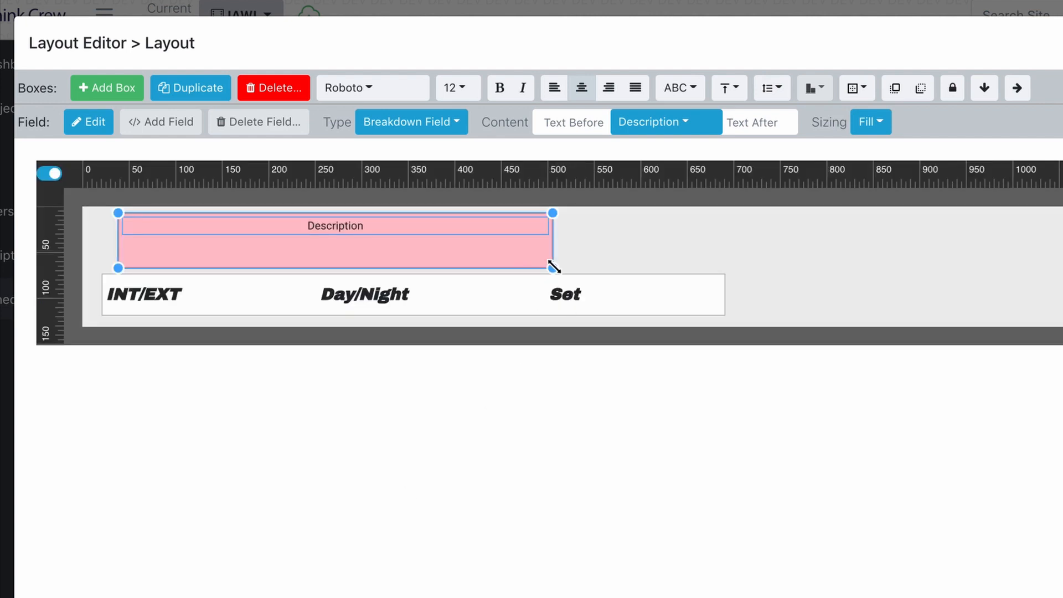
# - Shrink the Description box to about 210 by 40 pixels and select the three-field box below it
pyautogui.moveTo(553, 268); pyautogui.dragTo(312, 252)
pyautogui.click(498, 305)
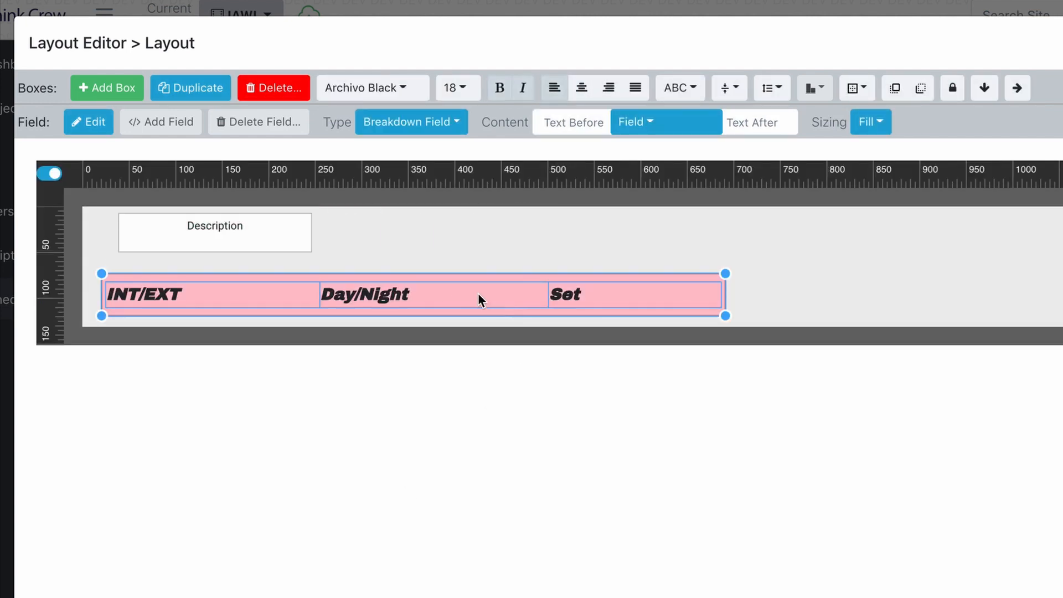
# - Shrink the three-field box to about 490 by 40 pixels and align it with the Description box along their tops
pyautogui.moveTo(726, 320); pyautogui.dragTo(634, 291)
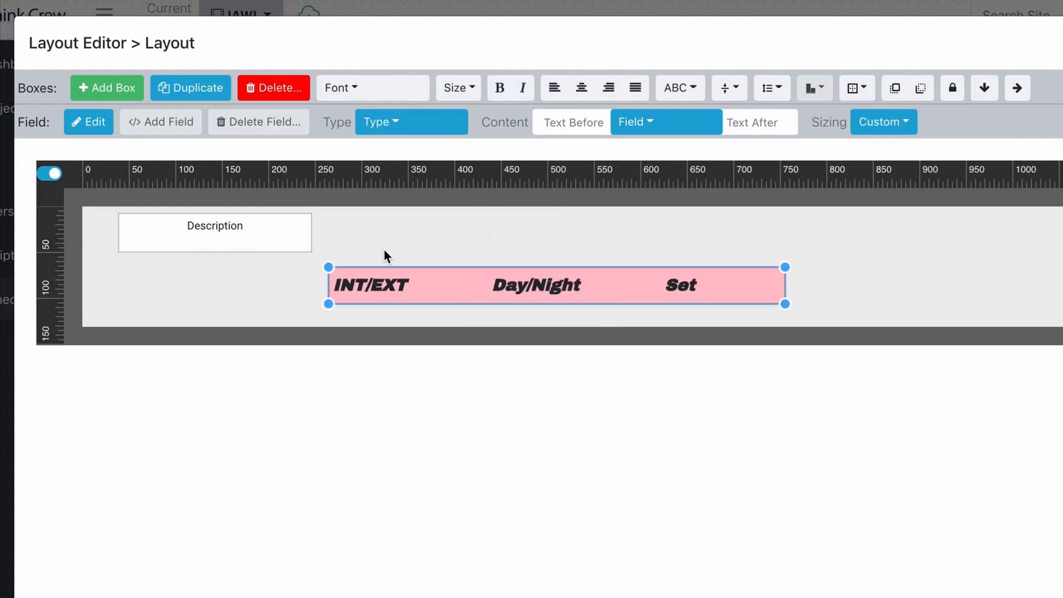
pyautogui.click(238, 226)
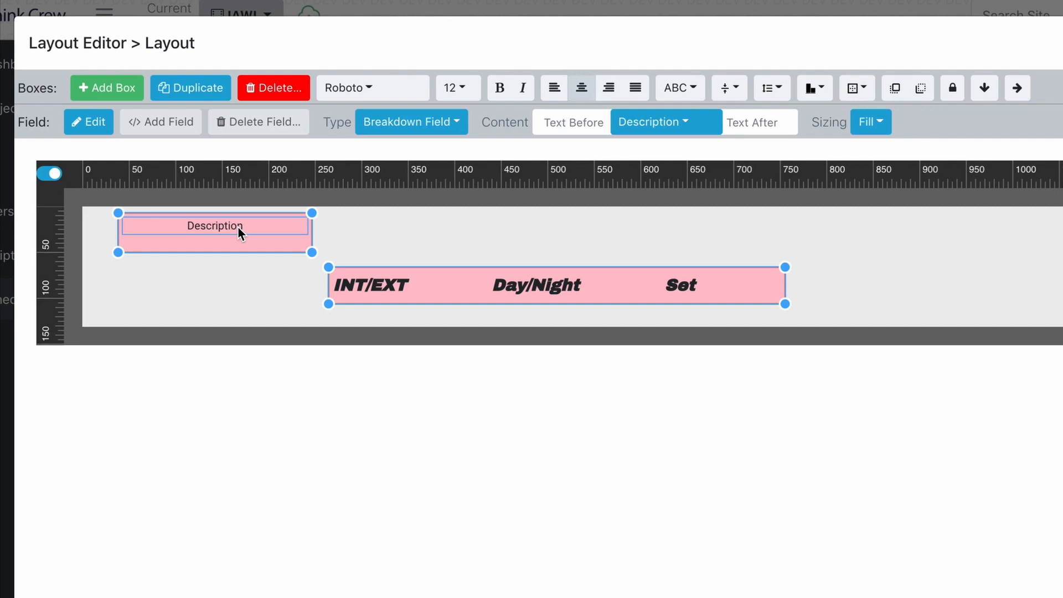
pyautogui.click(818, 88)
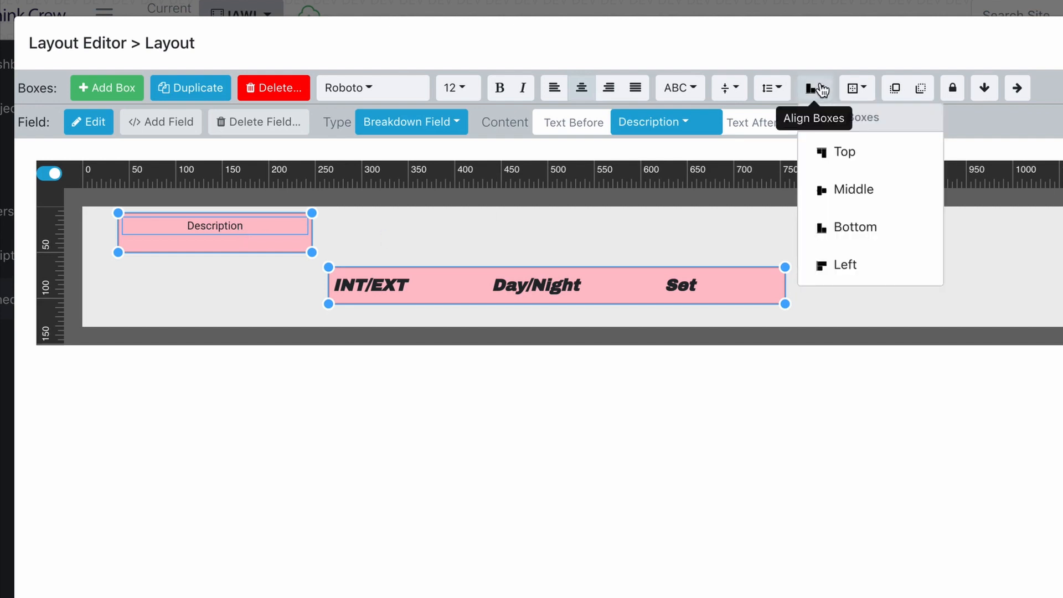
pyautogui.click(837, 154)
pyautogui.click(562, 228)
# - Try left-aligning the three-field box below the Description box and move it back to that box's right side
pyautogui.moveTo(553, 231); pyautogui.dragTo(546, 283)
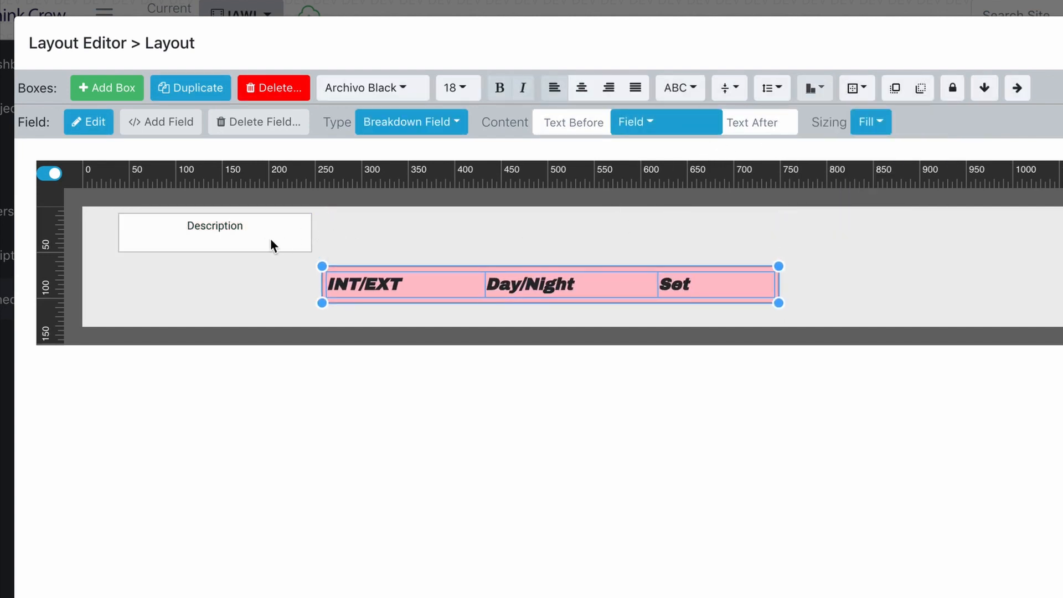
pyautogui.keyDown('shift'); pyautogui.click(251, 230); pyautogui.keyUp('shift')
pyautogui.click(813, 88)
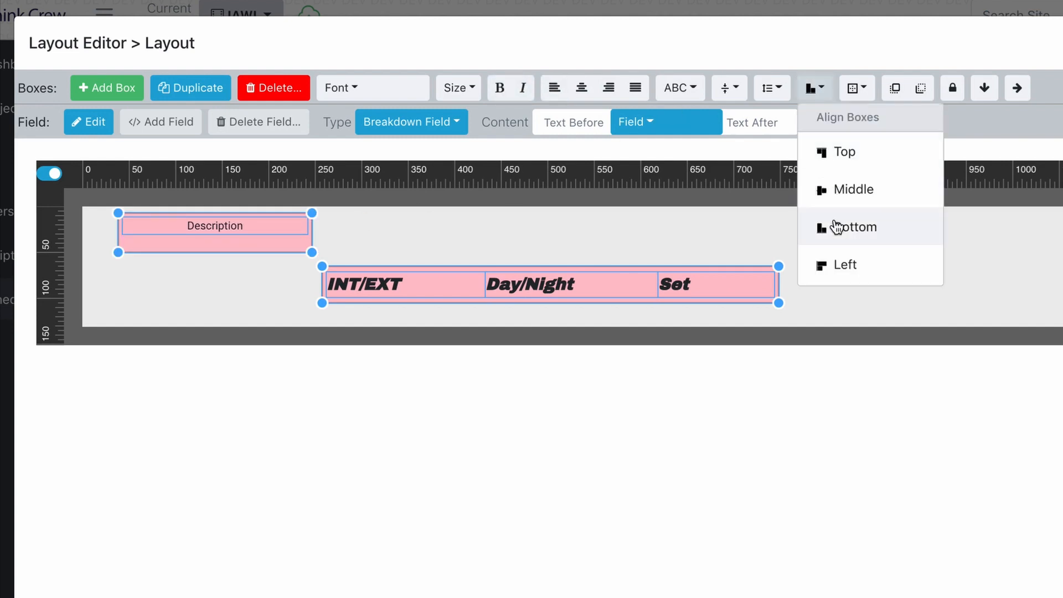
pyautogui.click(838, 265)
pyautogui.click(665, 268)
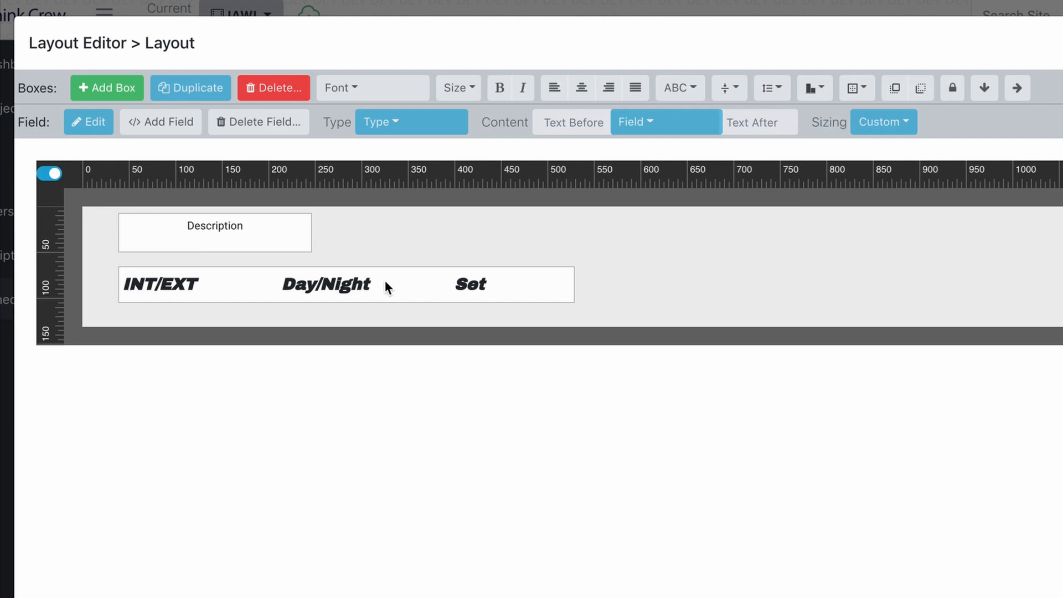
pyautogui.moveTo(377, 283); pyautogui.dragTo(594, 245)
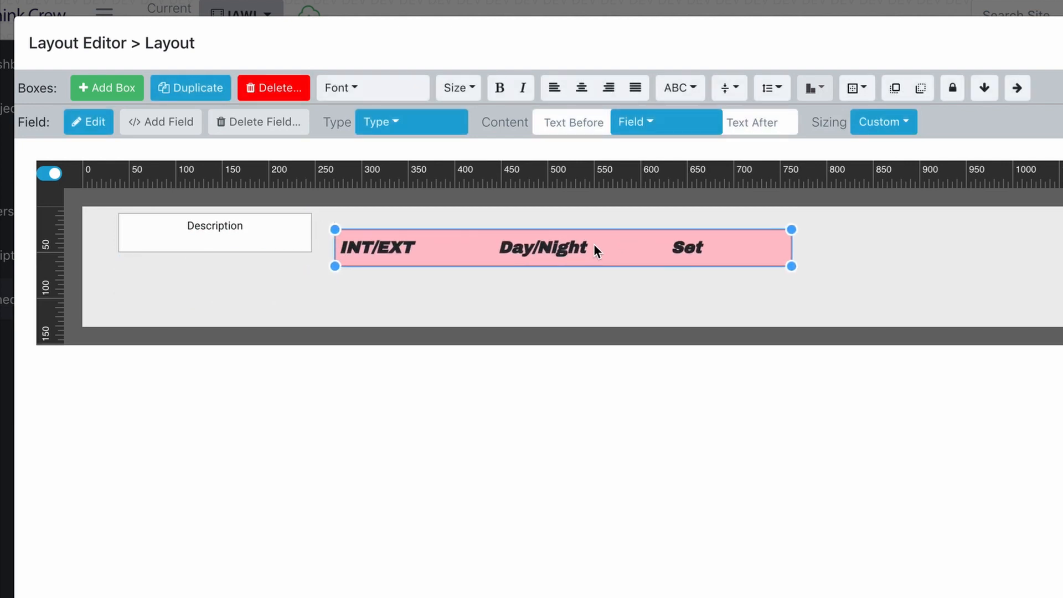
pyautogui.click(585, 282)
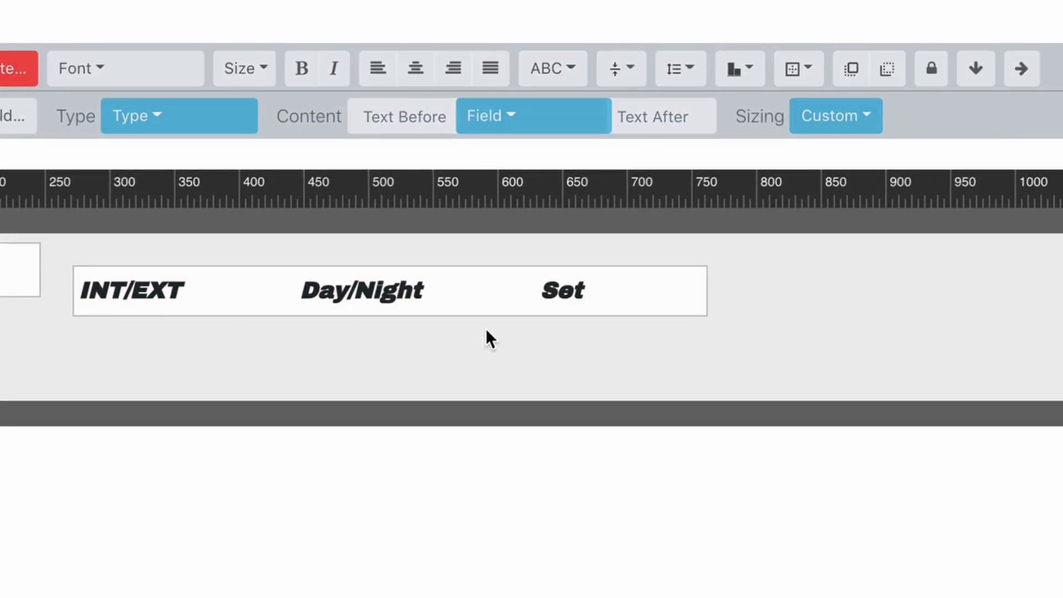
# - Remove the three-field box's borders and give it only a bottom border
pyautogui.click(336, 297)
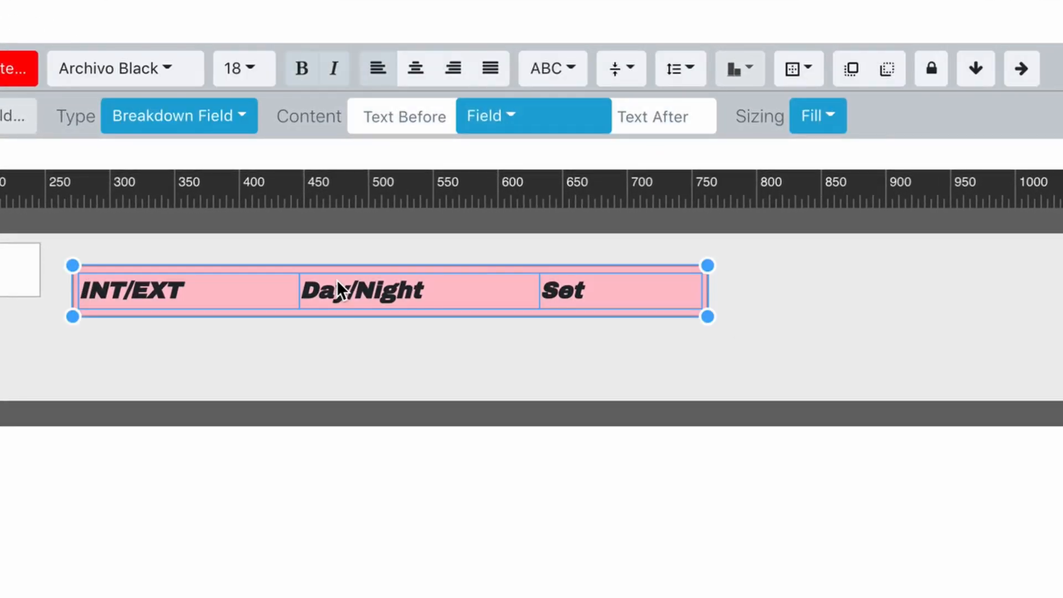
pyautogui.click(803, 76)
pyautogui.click(821, 158)
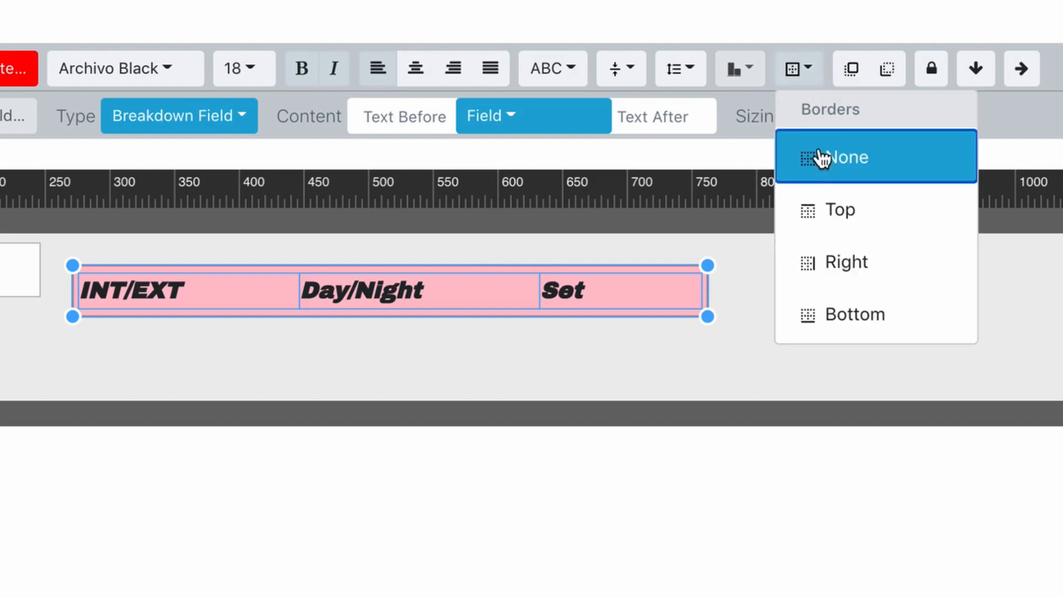
pyautogui.scroll(-2, 849, 271)
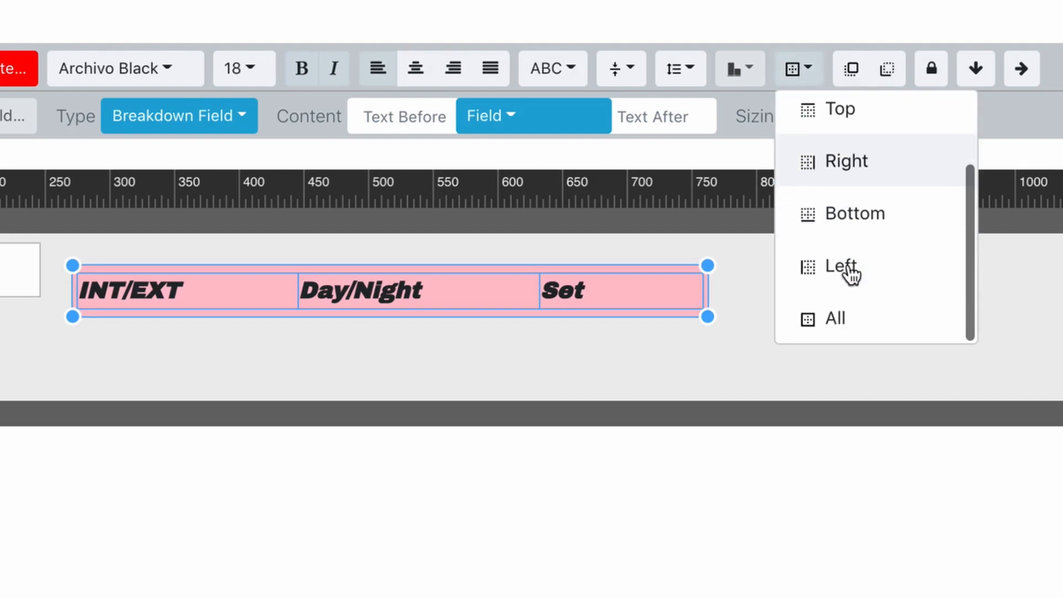
pyautogui.click(848, 221)
pyautogui.click(667, 345)
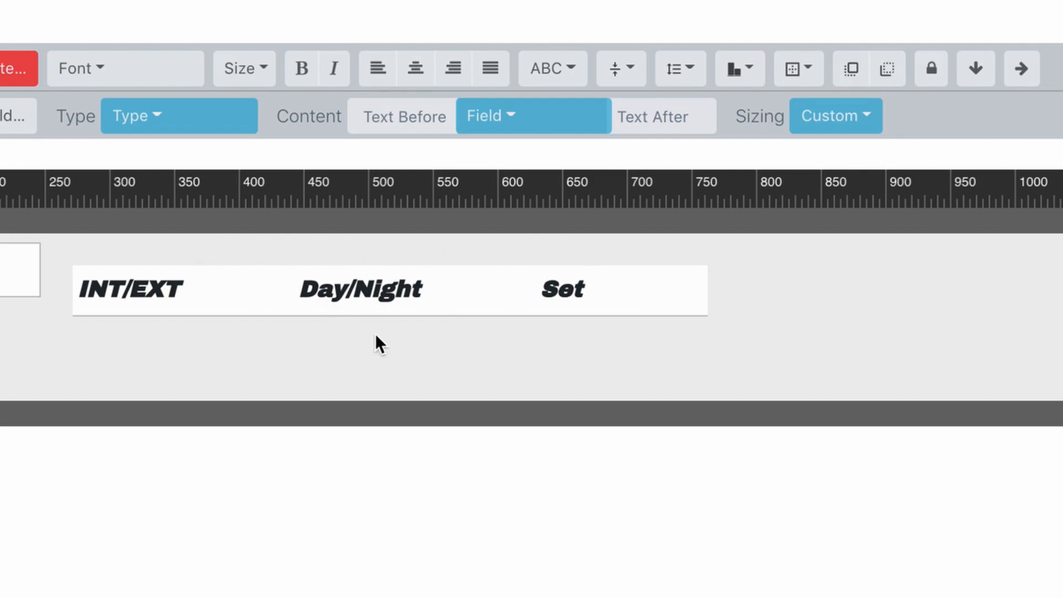
# - Add a top border to the three-field box alongside its bottom border
pyautogui.click(427, 296)
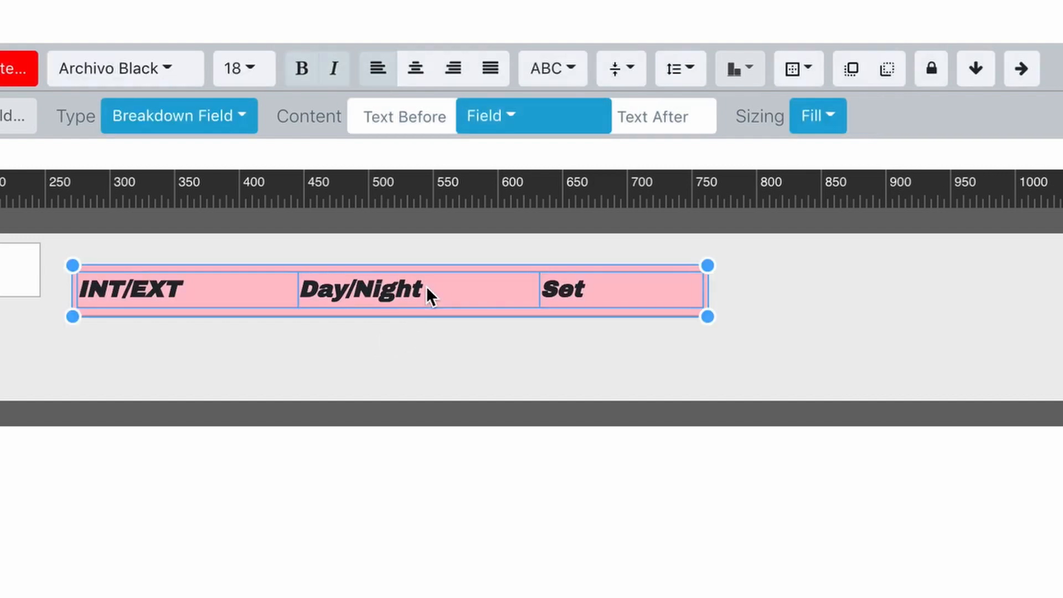
pyautogui.click(800, 71)
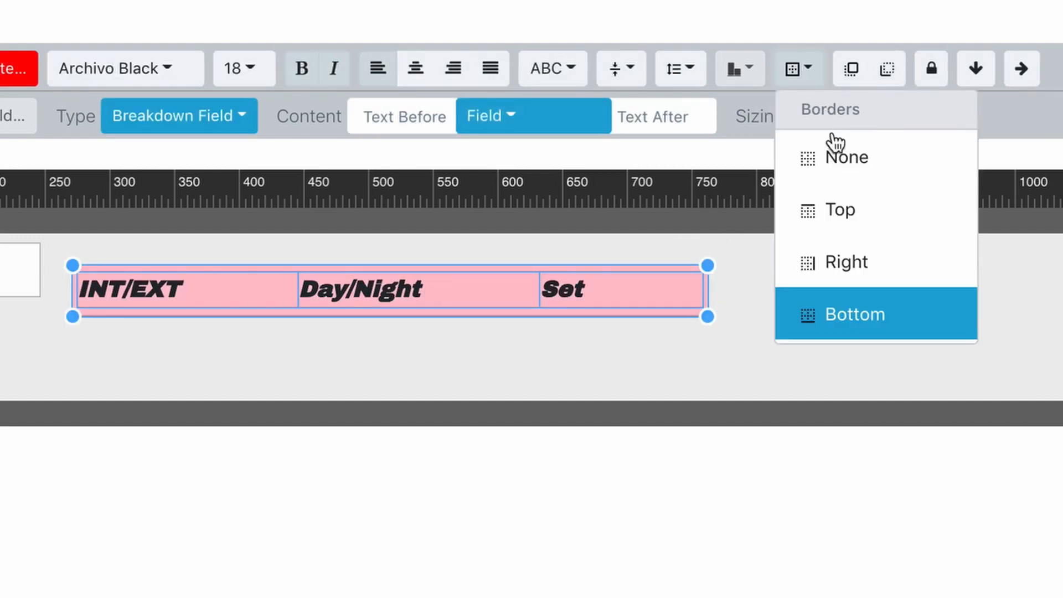
pyautogui.click(833, 212)
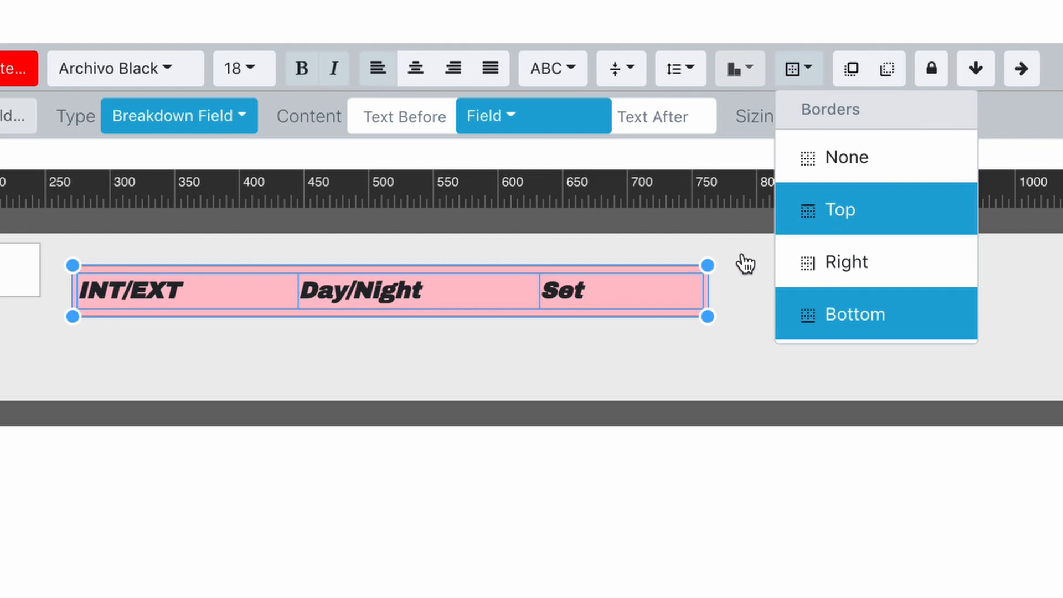
pyautogui.click(739, 257)
# - Move the three-field box so it overlaps the Description box's lower-right corner and bring it to the front
pyautogui.moveTo(481, 297); pyautogui.dragTo(759, 291)
pyautogui.click(317, 300)
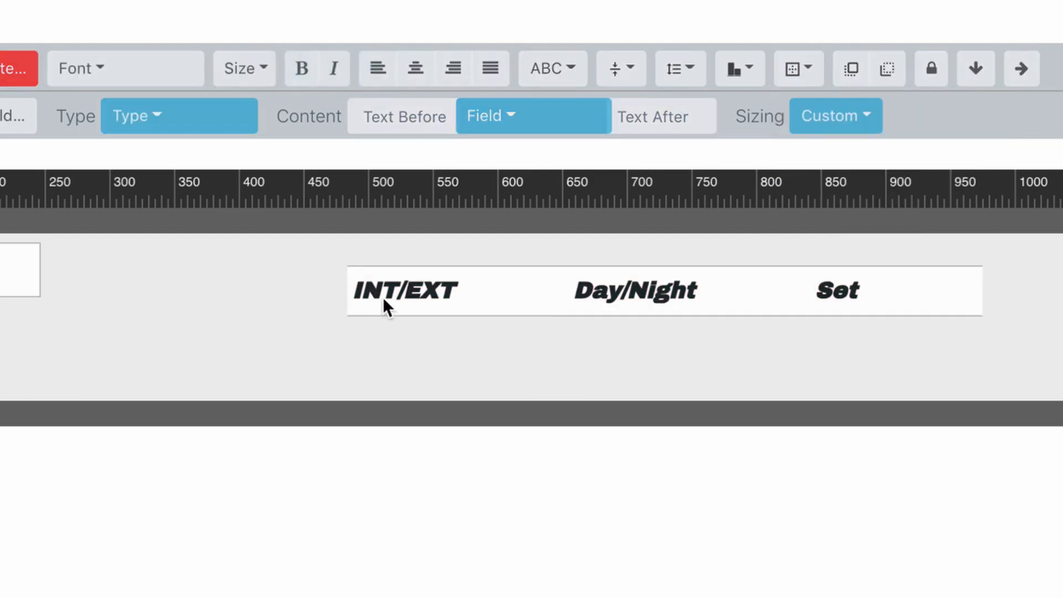
pyautogui.moveTo(535, 290); pyautogui.dragTo(364, 284)
pyautogui.click(320, 274)
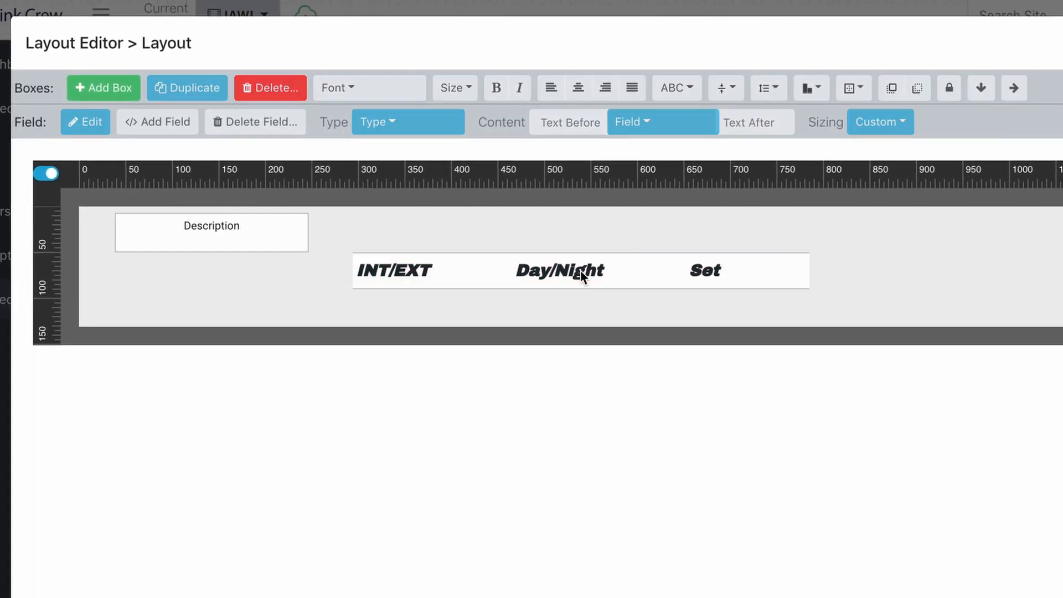
pyautogui.moveTo(580, 270); pyautogui.dragTo(488, 247)
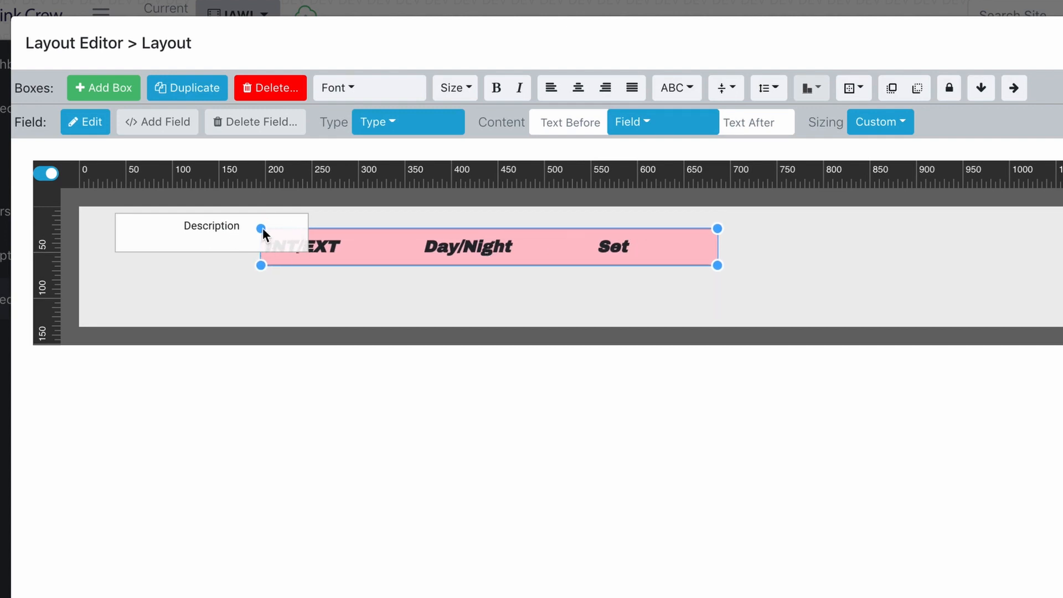
pyautogui.moveTo(368, 245)
pyautogui.mouseDown()
pyautogui.moveTo(382, 267)
pyautogui.moveTo(389, 246)
pyautogui.mouseUp()
pyautogui.click(891, 89)
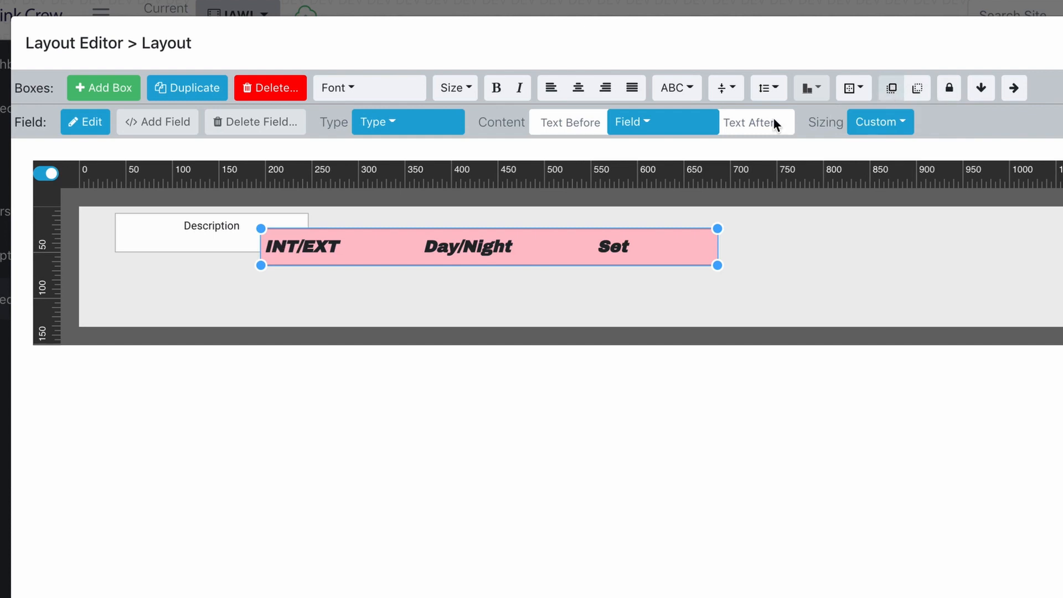
# - Try bringing the Description box in front of the three-field box and send it to the back again
pyautogui.click(222, 230)
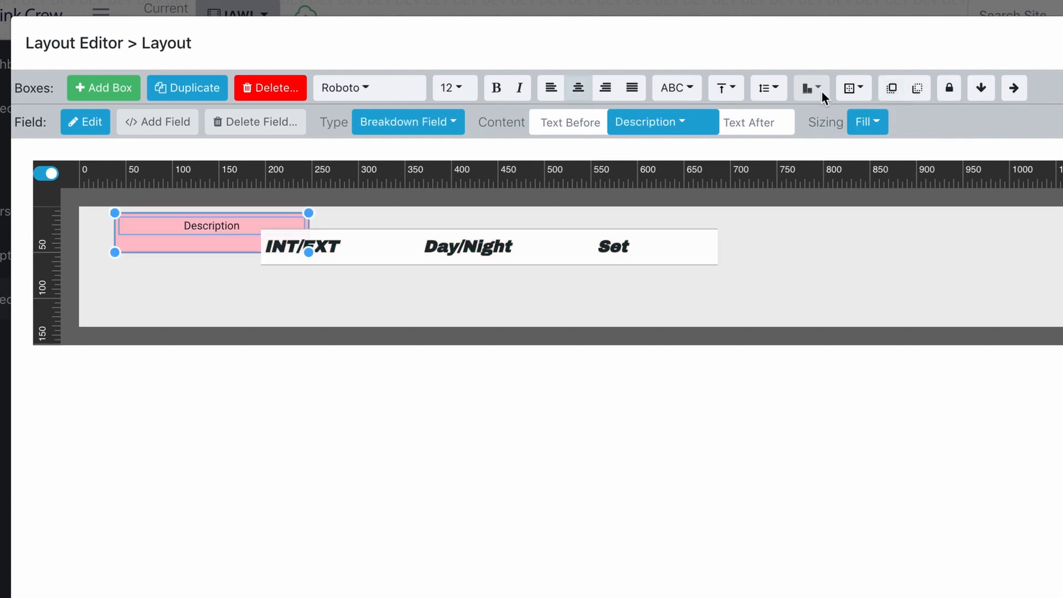
pyautogui.click(892, 88)
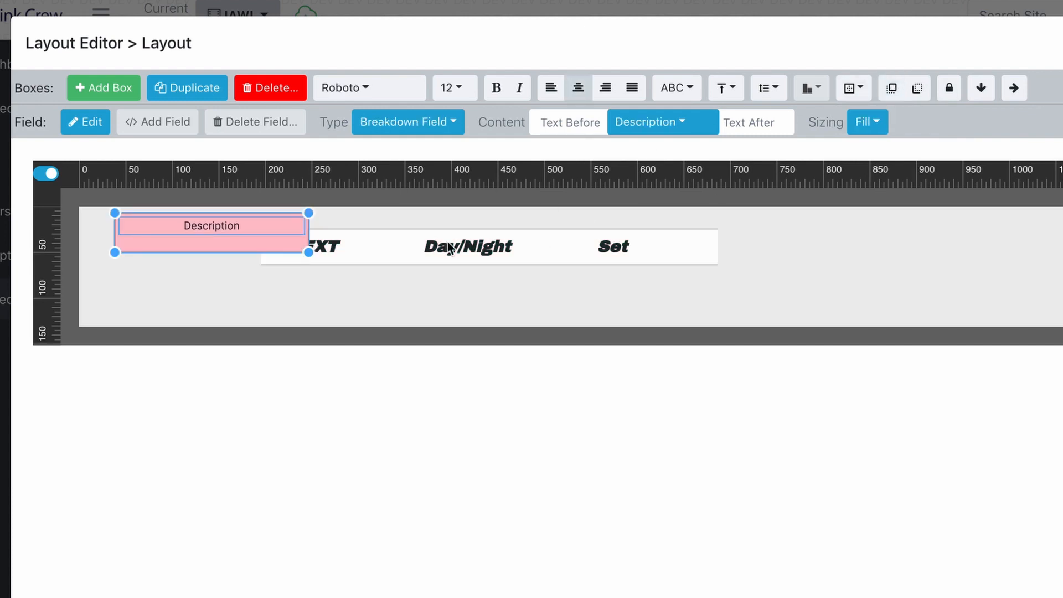
pyautogui.click(415, 245)
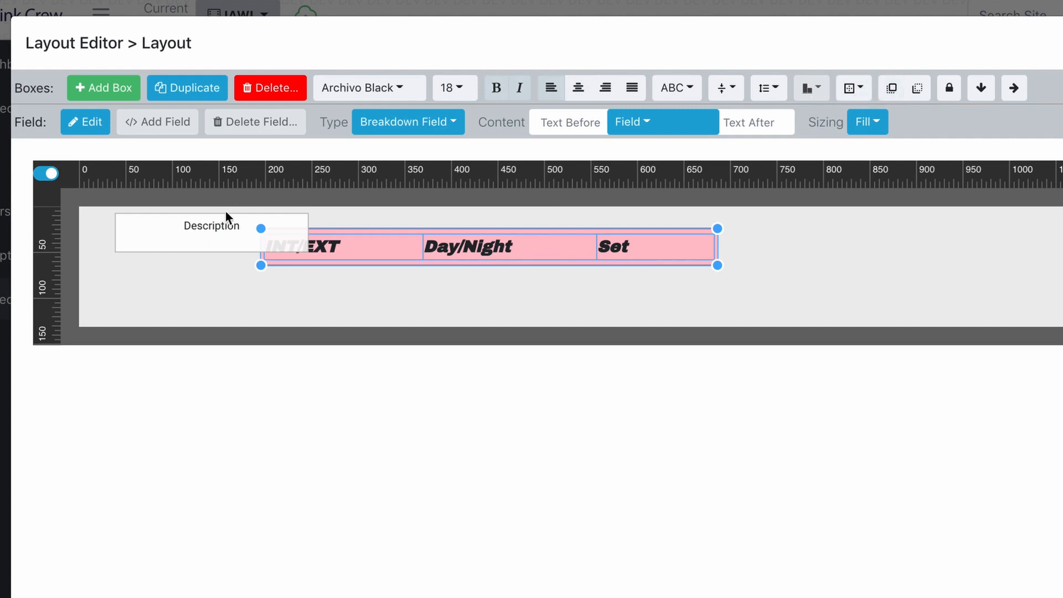
pyautogui.click(219, 236)
pyautogui.click(919, 90)
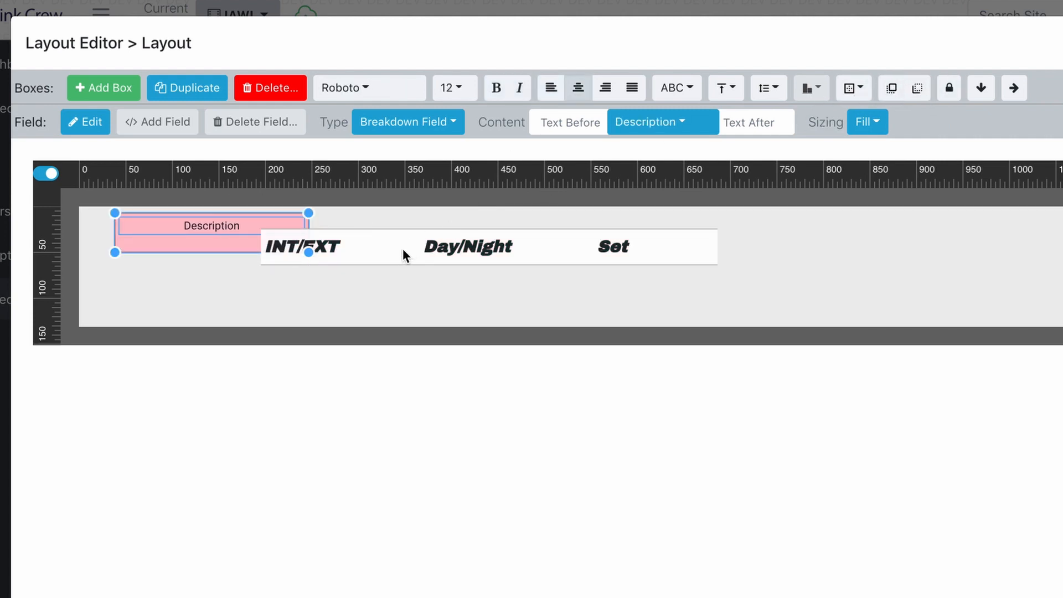
# - Move the three-field box clear of the Description box and try locking and unlocking it
pyautogui.moveTo(446, 250); pyautogui.dragTo(557, 261)
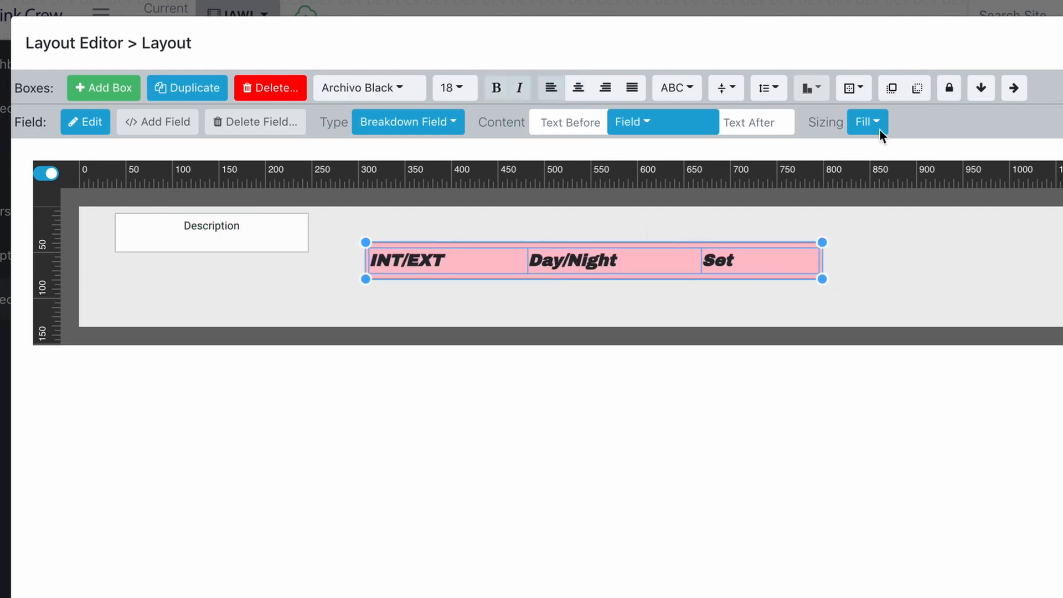
pyautogui.click(947, 95)
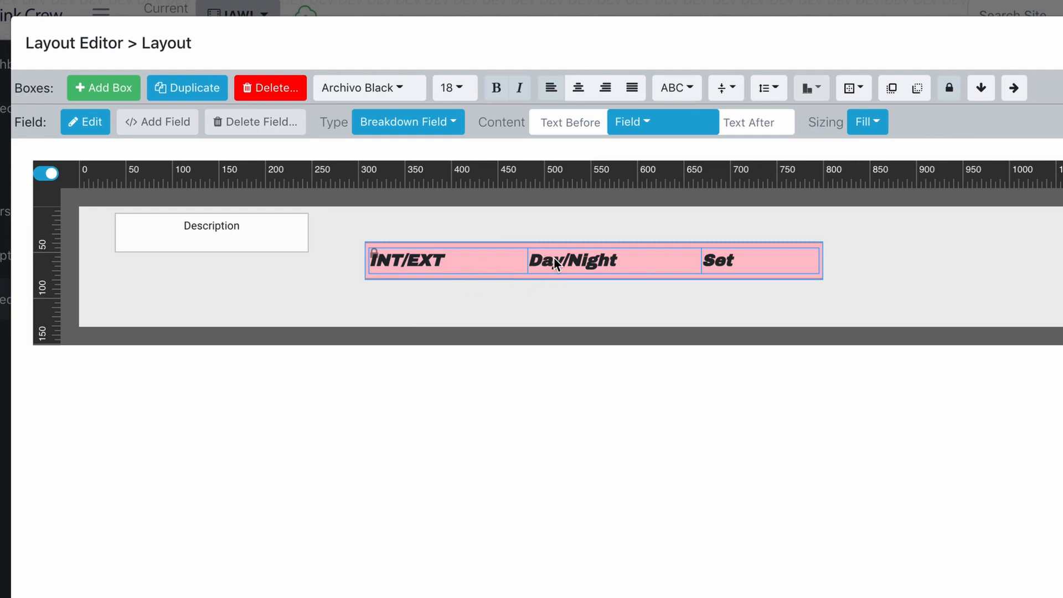
pyautogui.click(959, 90)
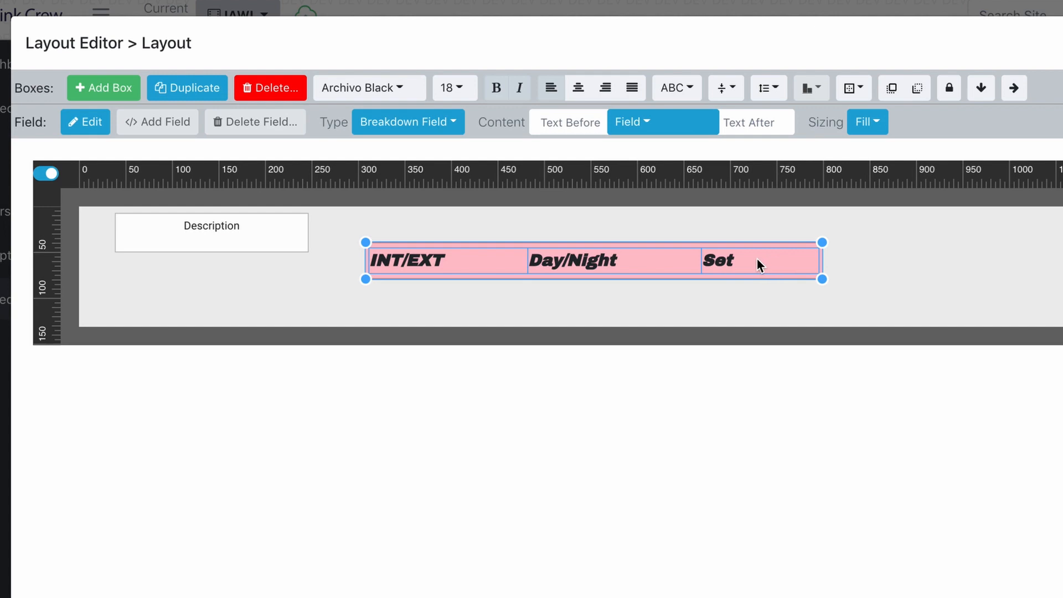
# - Turn on both the rightward-arrow and downward-arrow options for the Description box
pyautogui.click(227, 227)
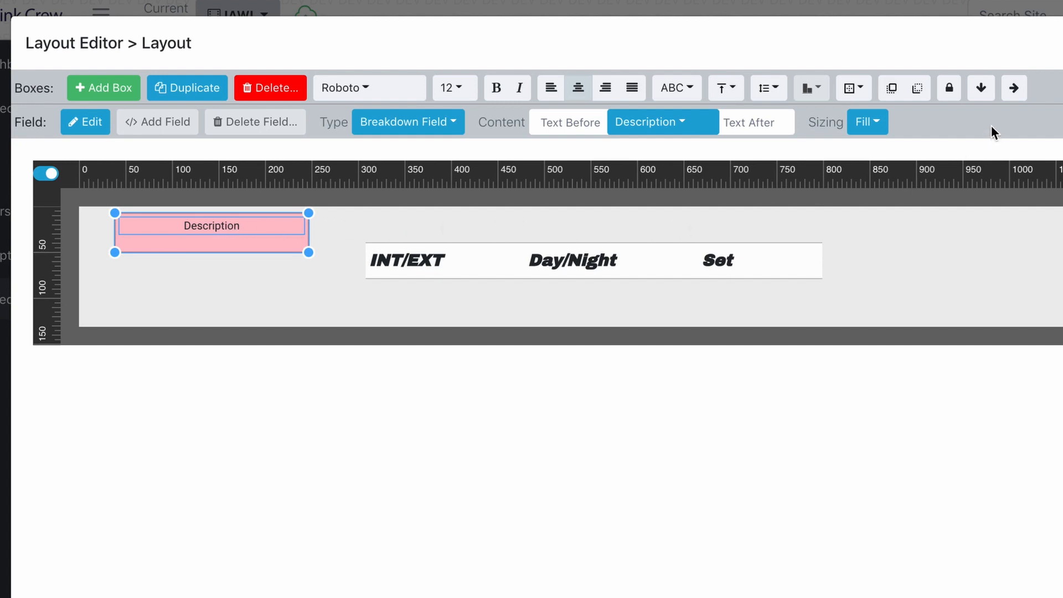
pyautogui.click(1018, 90)
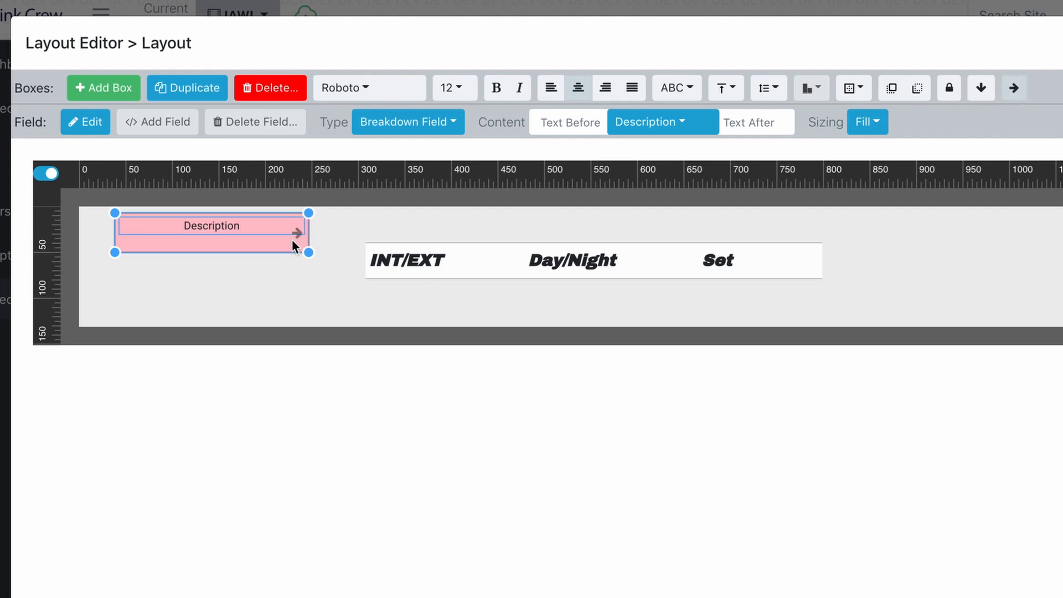
pyautogui.click(338, 274)
pyautogui.click(239, 225)
pyautogui.click(981, 88)
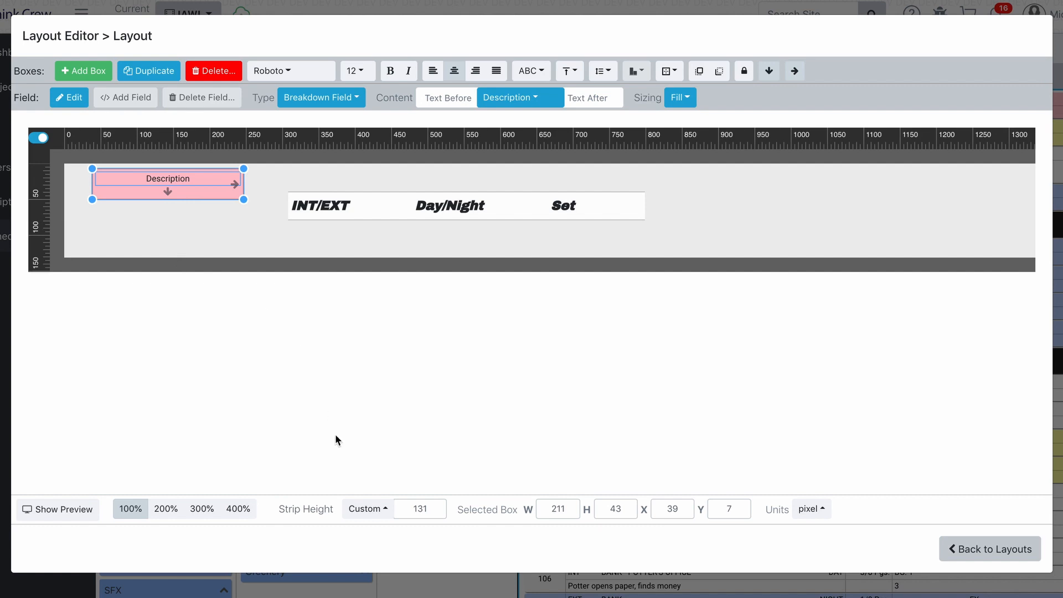
# - Set the strip height to Auto
pyautogui.click(367, 515)
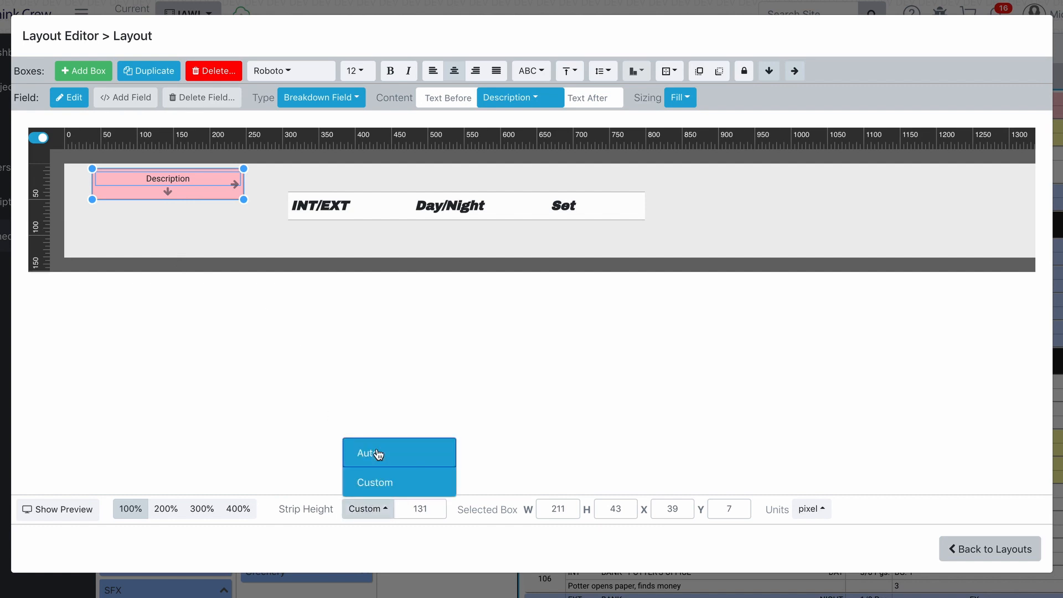
pyautogui.click(376, 451)
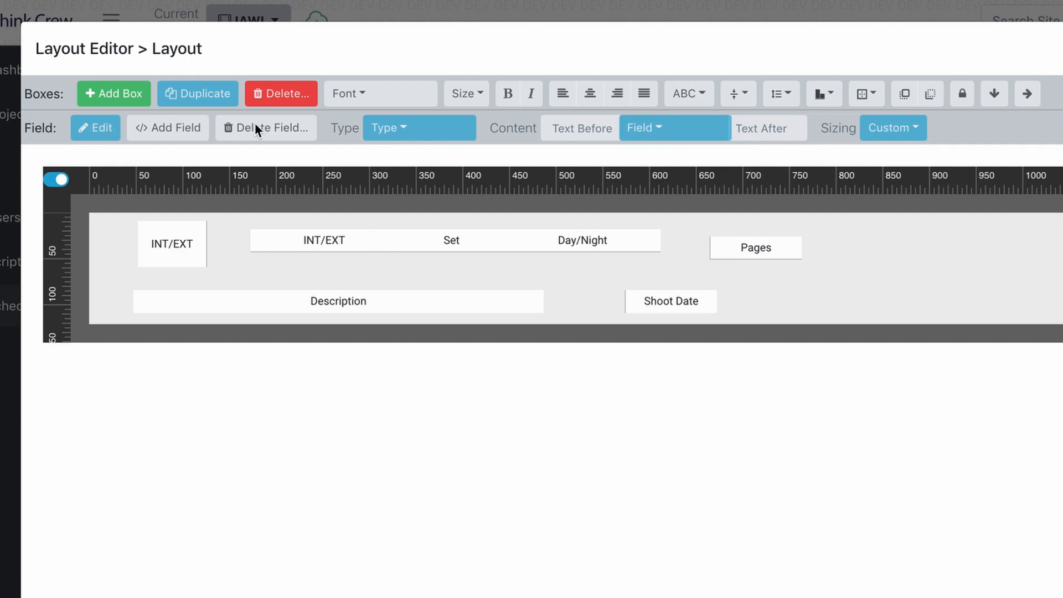
# - Look at the field editing mode of the INT/EXT, Set and Day/Night box, leave it and reselect the box
pyautogui.click(330, 238)
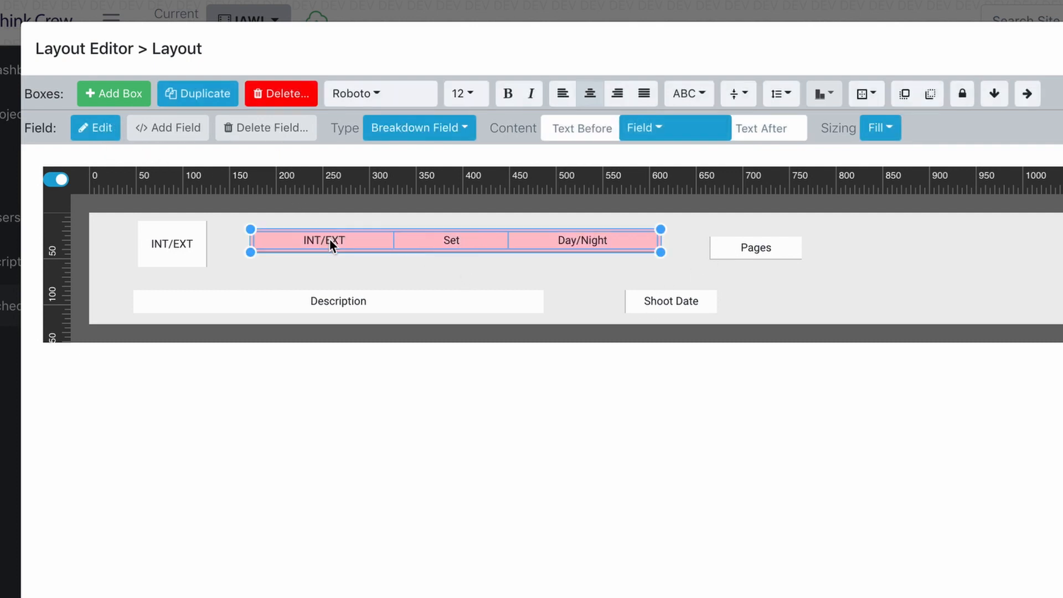
pyautogui.click(102, 129)
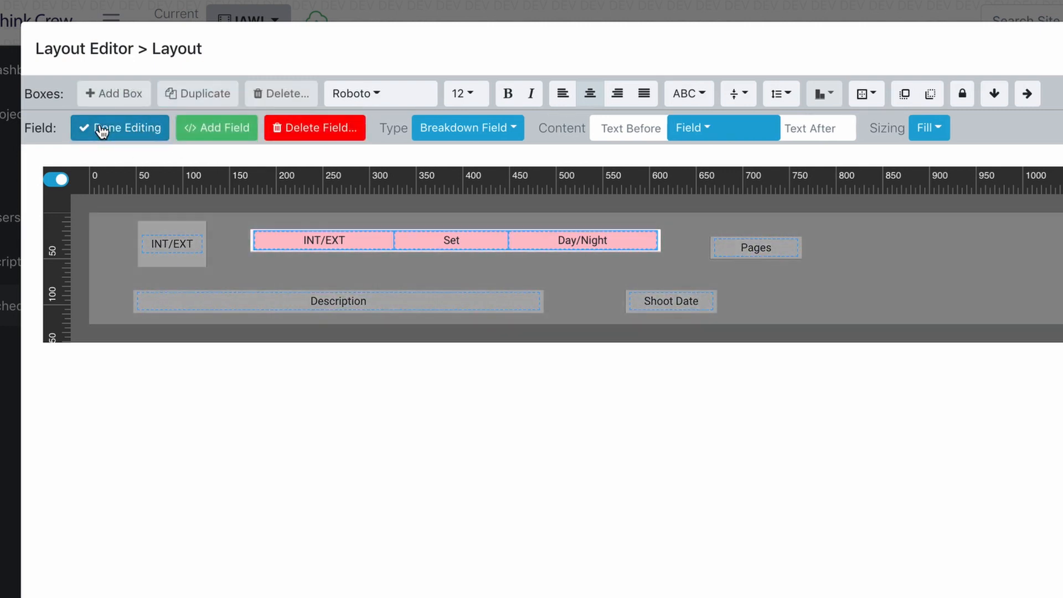
pyautogui.click(226, 234)
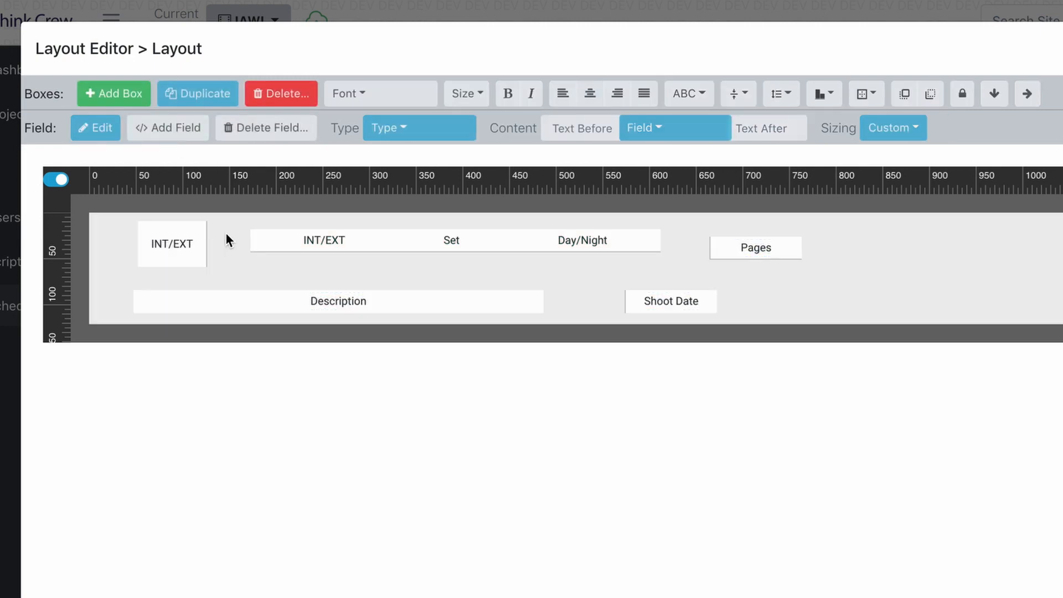
pyautogui.click(288, 237)
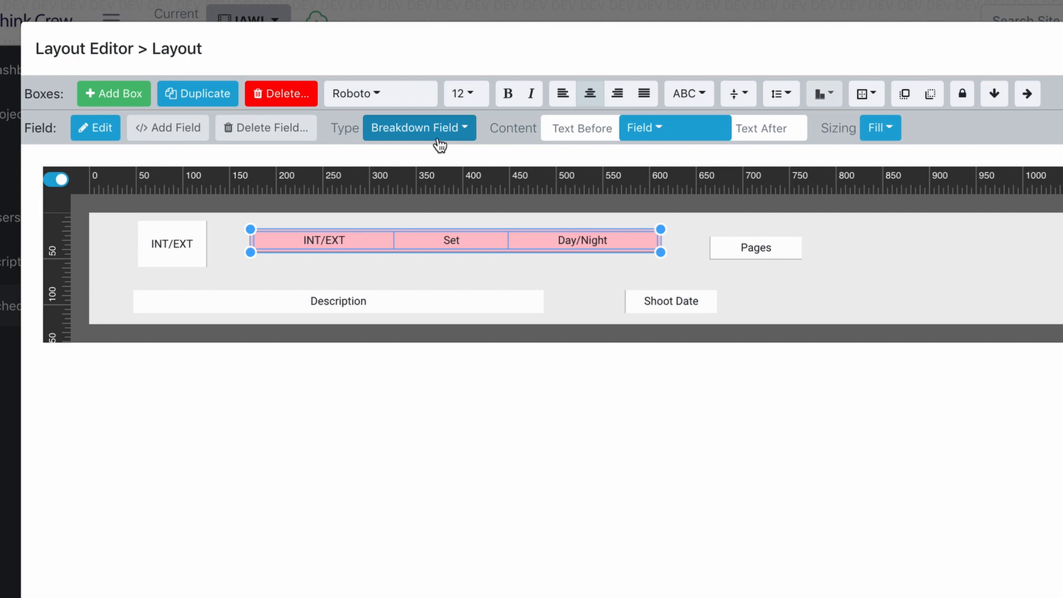
# - Switch the Pages box's content field to Set and restore it to Pages
pyautogui.click(746, 247)
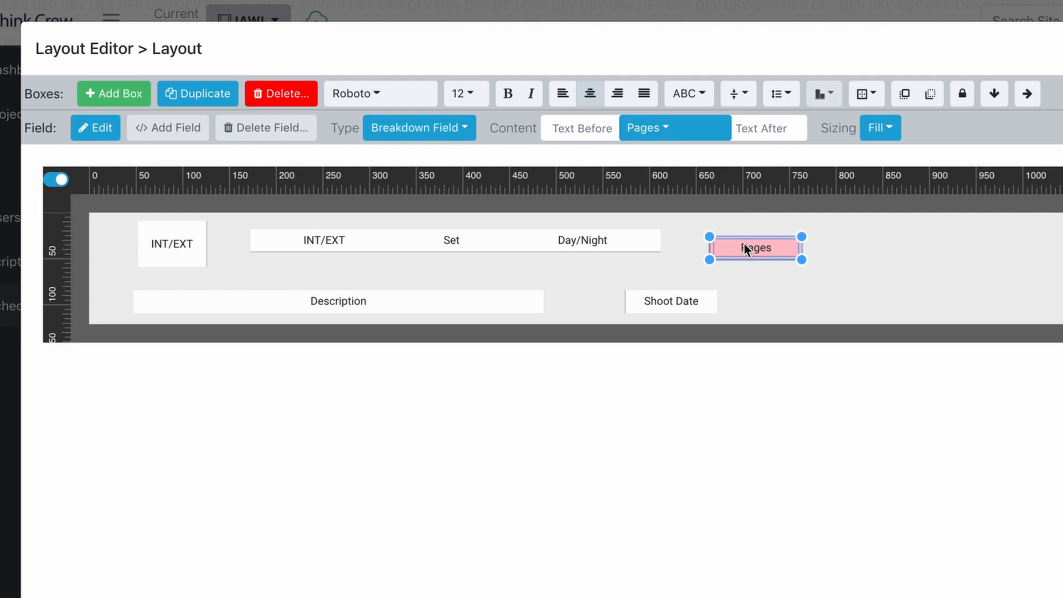
pyautogui.click(676, 133)
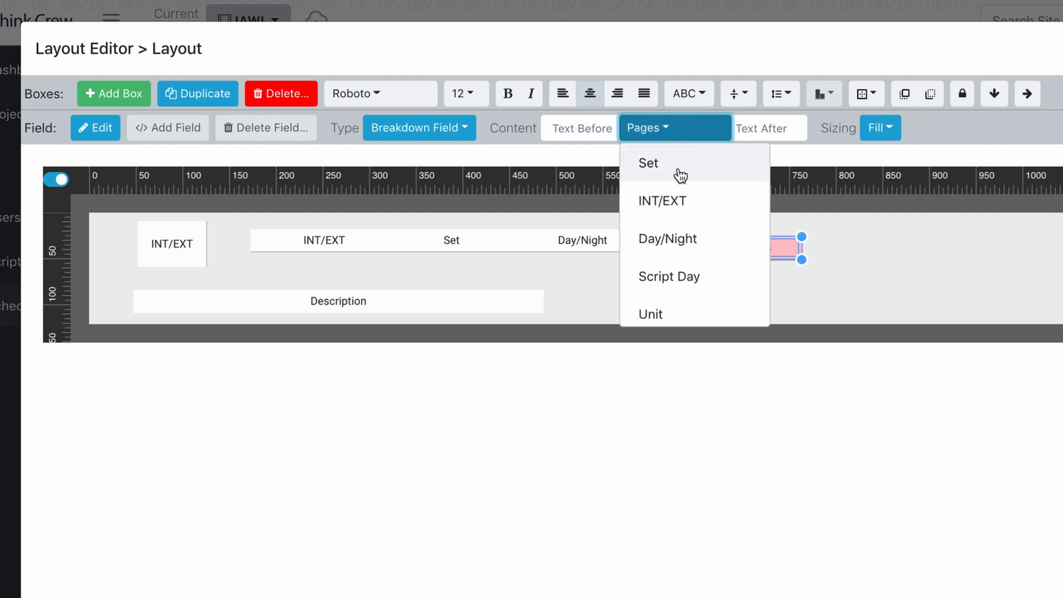
pyautogui.click(681, 173)
pyautogui.click(675, 129)
pyautogui.scroll(-3, 672, 238)
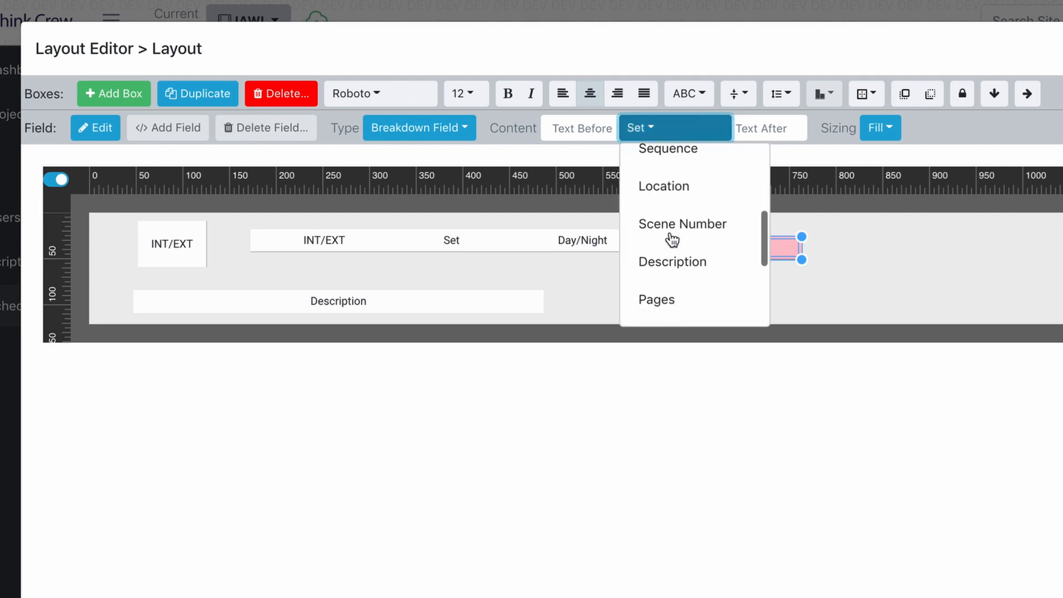
pyautogui.scroll(-1, 673, 239)
pyautogui.click(665, 269)
# - Inspect the content options of the Day/Night and Set fields inside the three-field box, and leave field editing
pyautogui.click(603, 241)
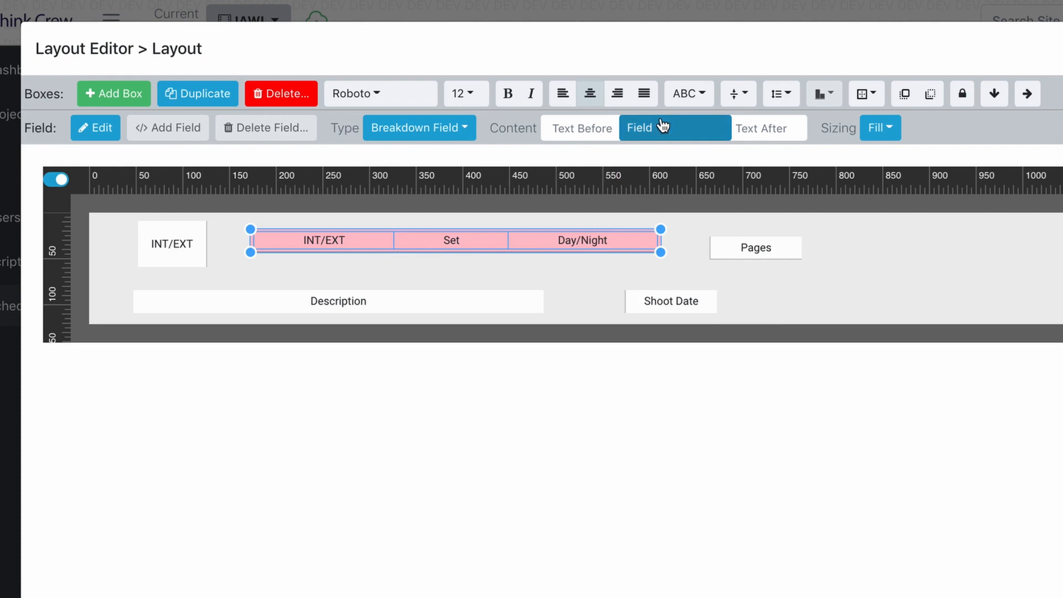
pyautogui.click(103, 129)
pyautogui.click(549, 239)
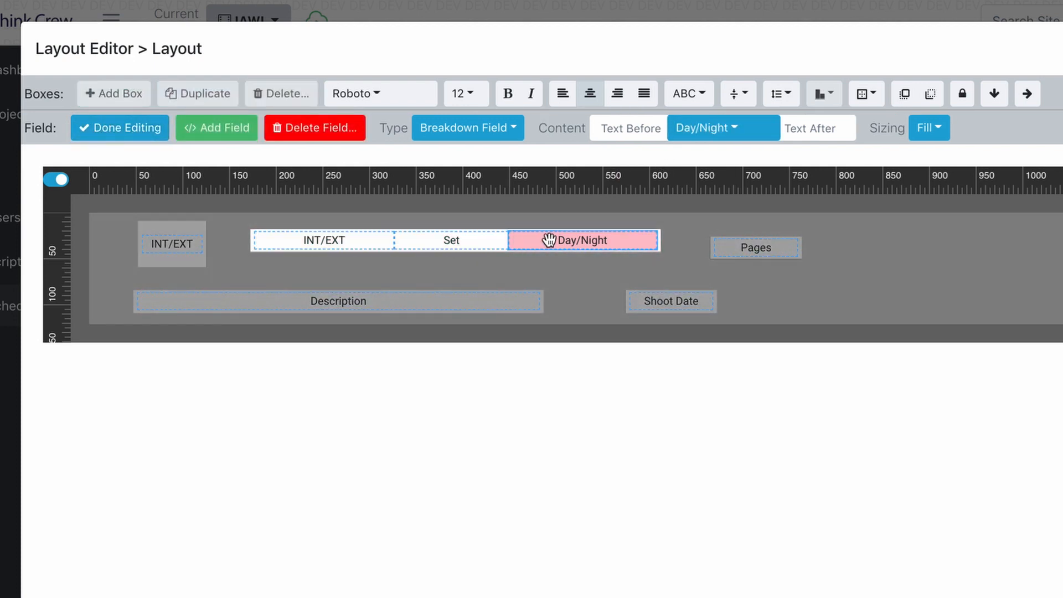
pyautogui.click(468, 241)
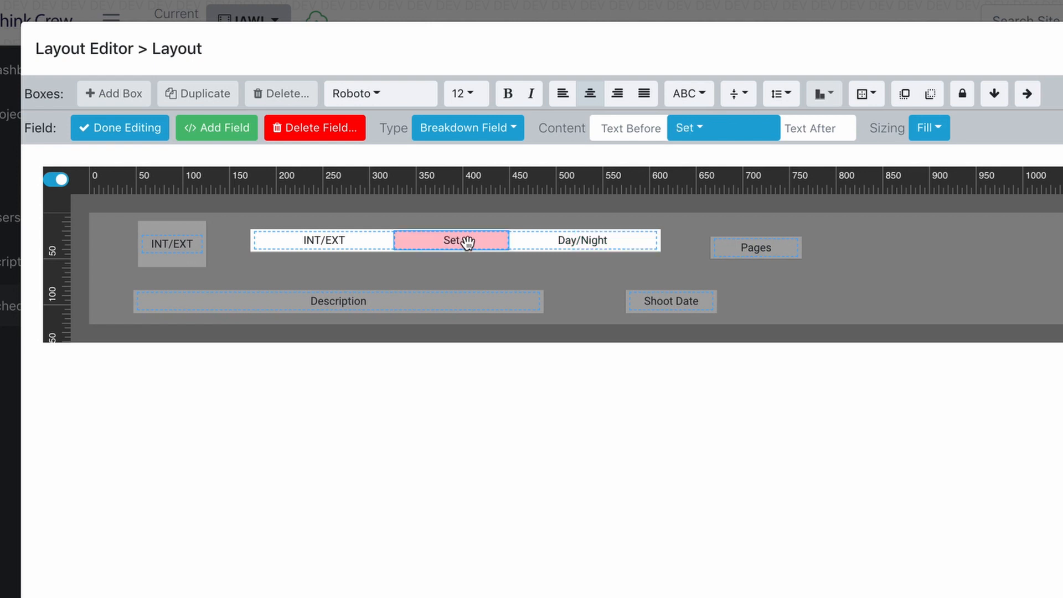
pyautogui.click(710, 137)
pyautogui.click(712, 123)
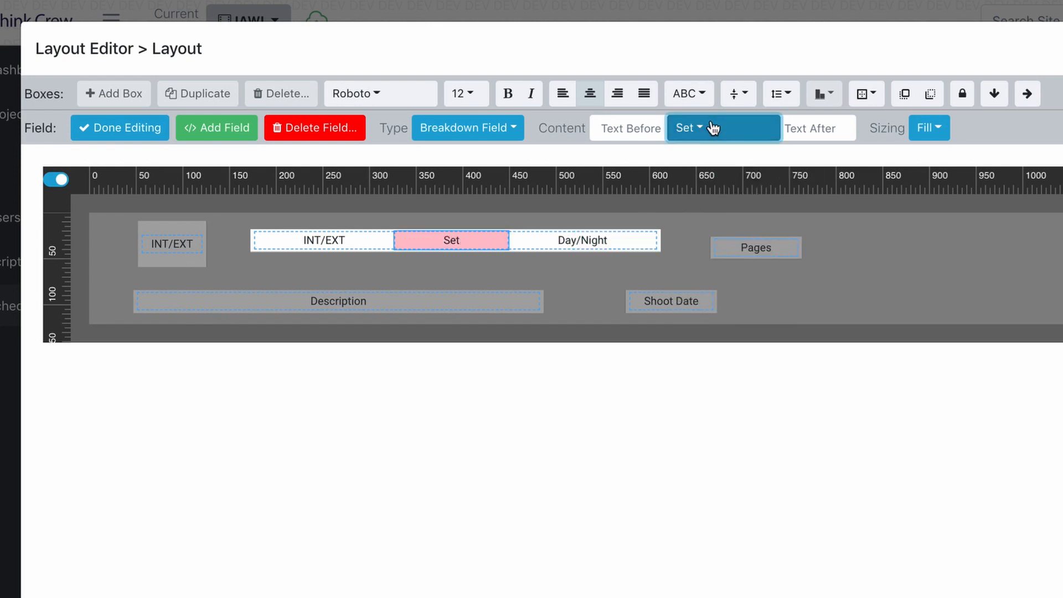
pyautogui.click(689, 266)
pyautogui.click(467, 234)
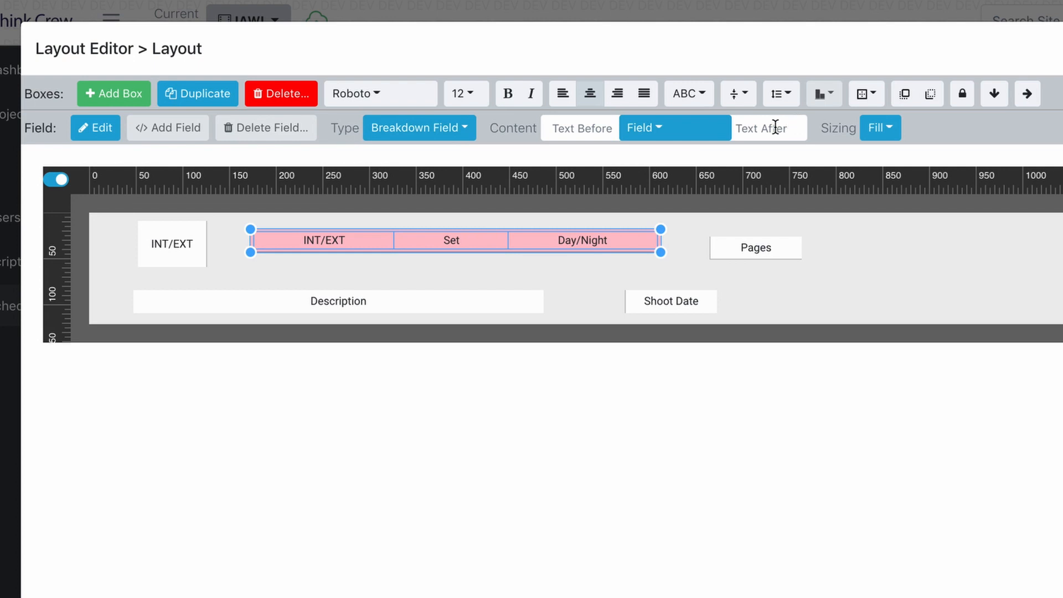
# - Add the text "Pgs." after the field in the Pages box
pyautogui.click(759, 250)
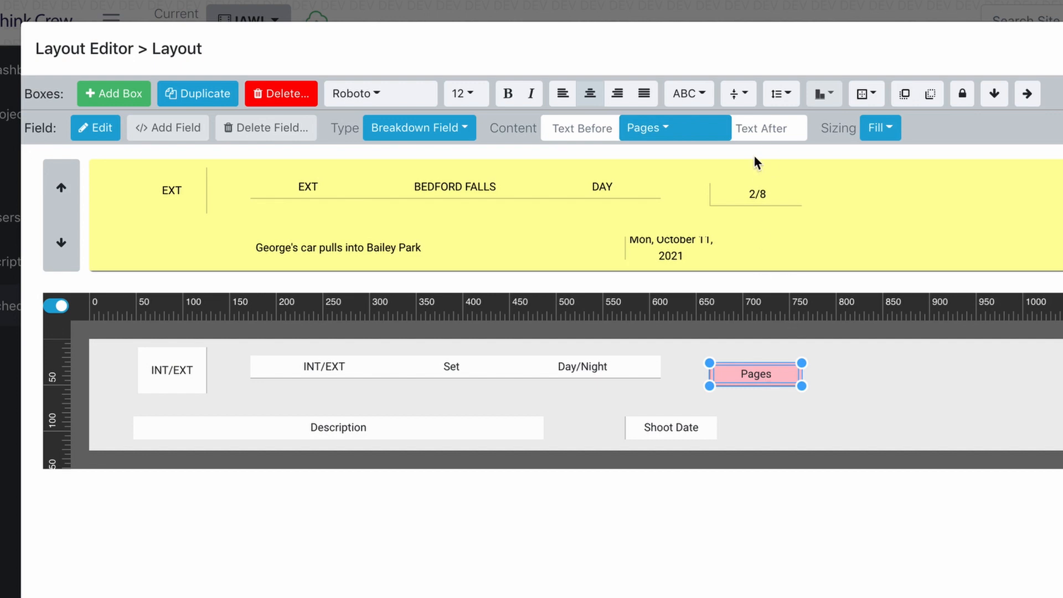
pyautogui.click(755, 128)
pyautogui.write('Pgs.')
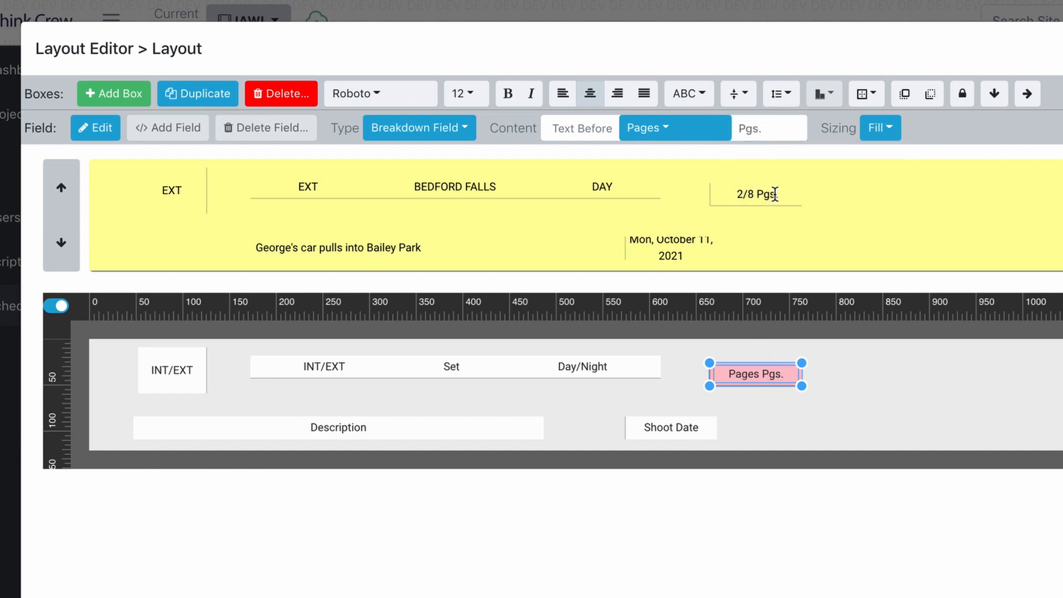
# - Try the text "Before" ahead of the field in the Pages box, remove it and deselect the box
pyautogui.click(607, 131)
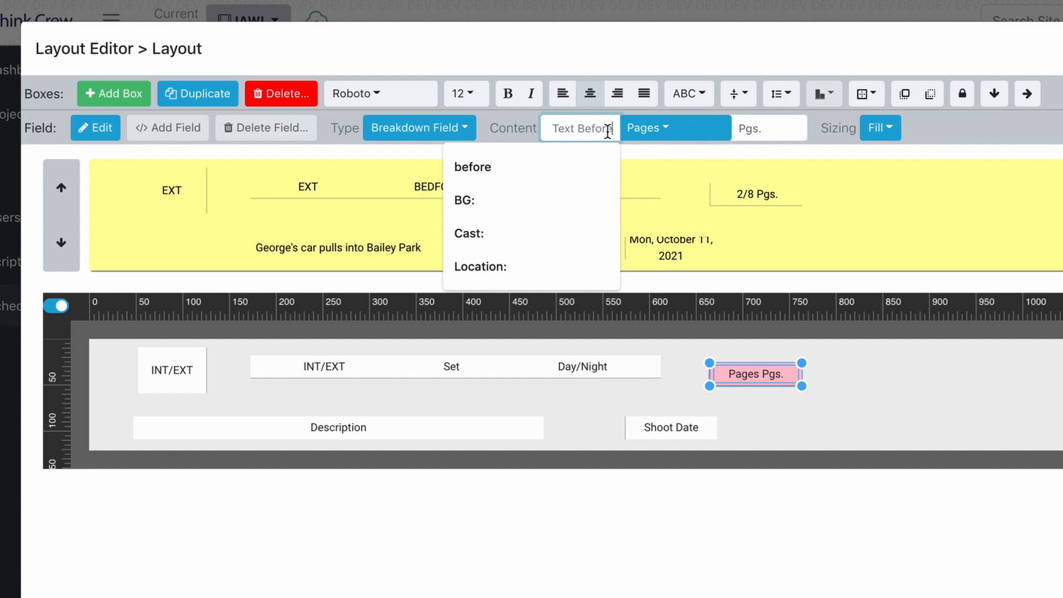
pyautogui.write('Before')
pyautogui.press('Return')
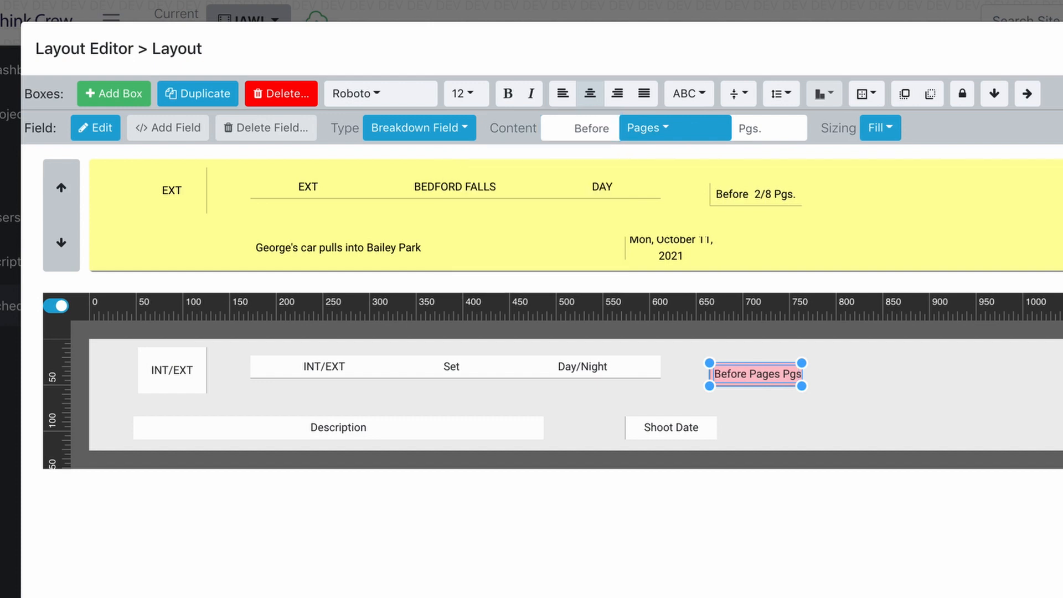
pyautogui.moveTo(563, 128); pyautogui.dragTo(641, 134)
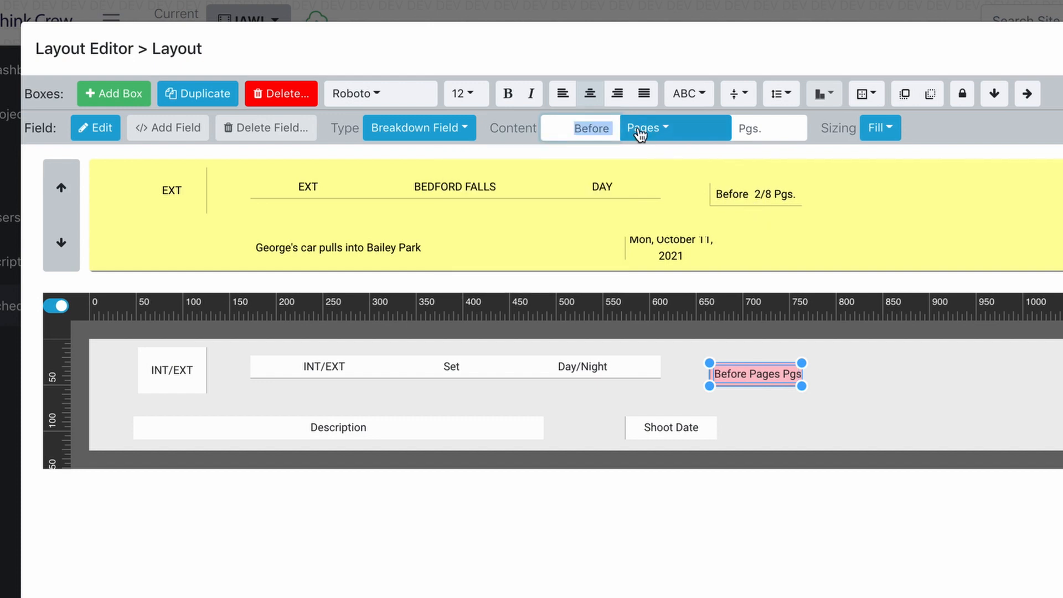
pyautogui.press('BackSpace')
pyautogui.click(784, 240)
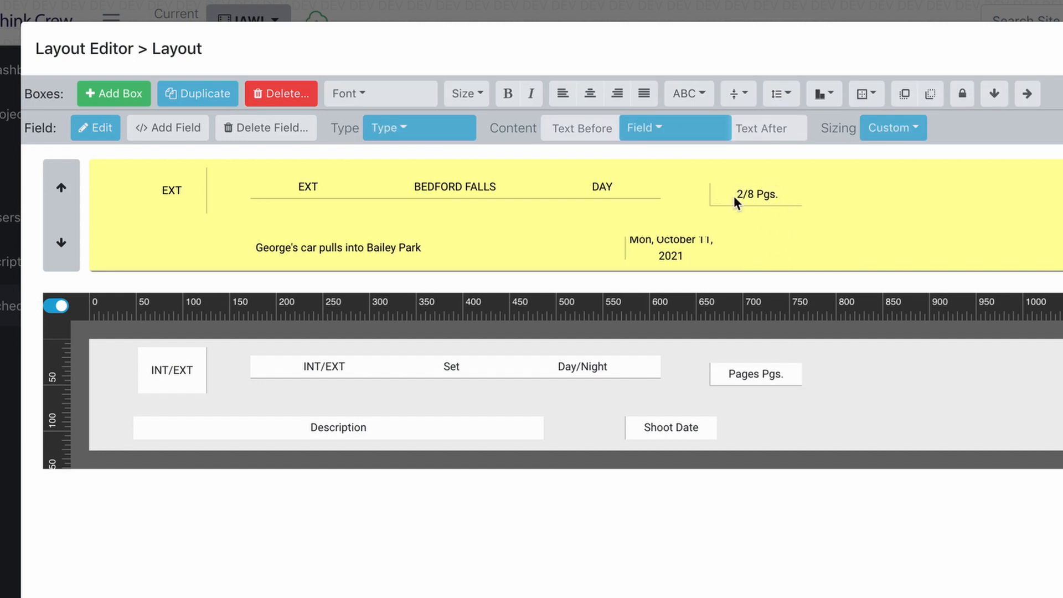
# - Align the Pages box level with the three-field box, and shift the three-field box right to leave a gap of about 87 between them
pyautogui.click(754, 376)
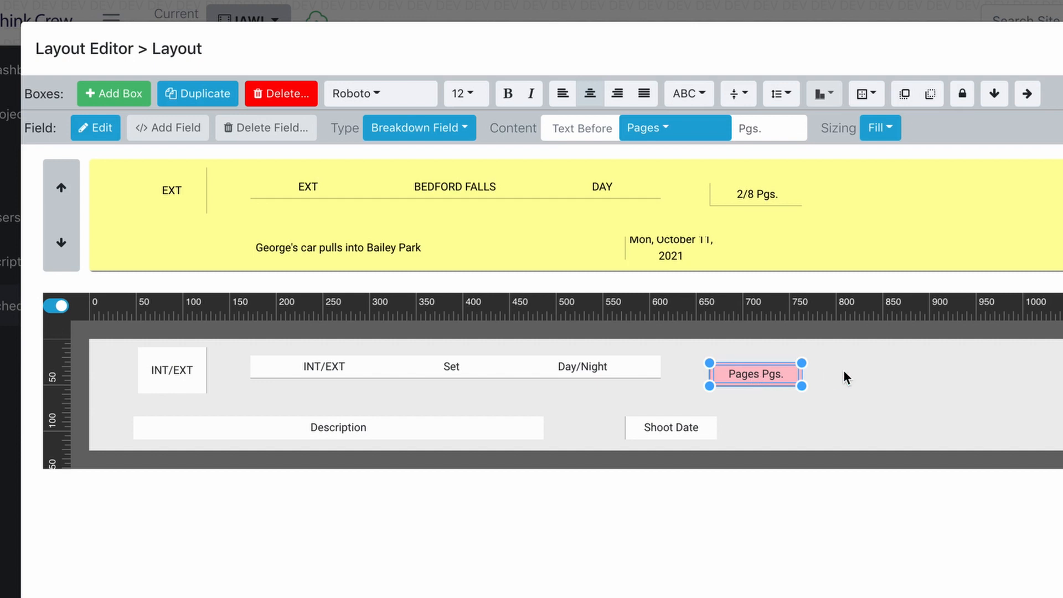
pyautogui.moveTo(757, 373); pyautogui.dragTo(804, 373)
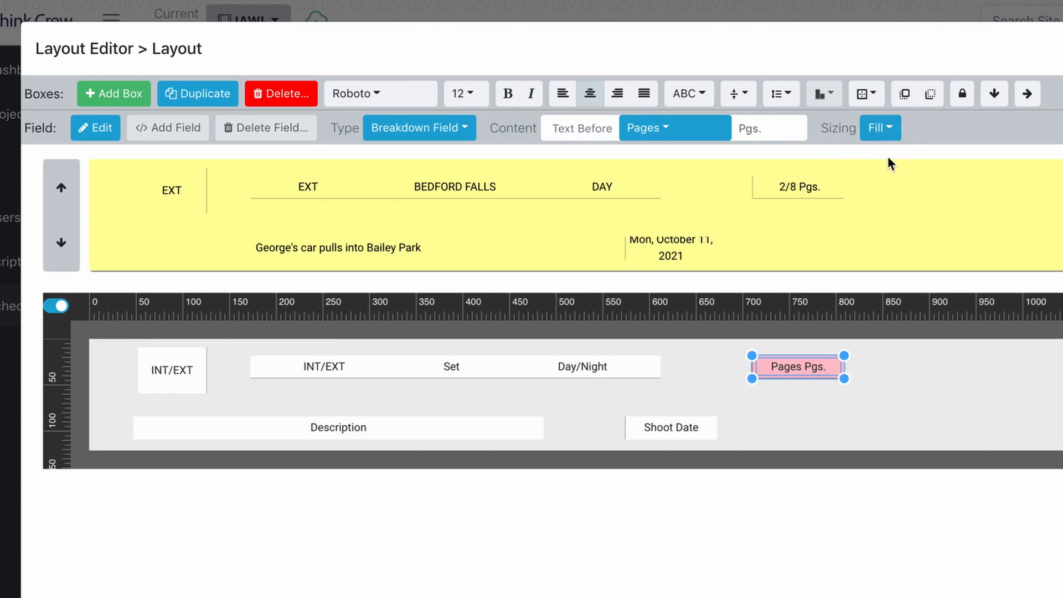
pyautogui.click(473, 373)
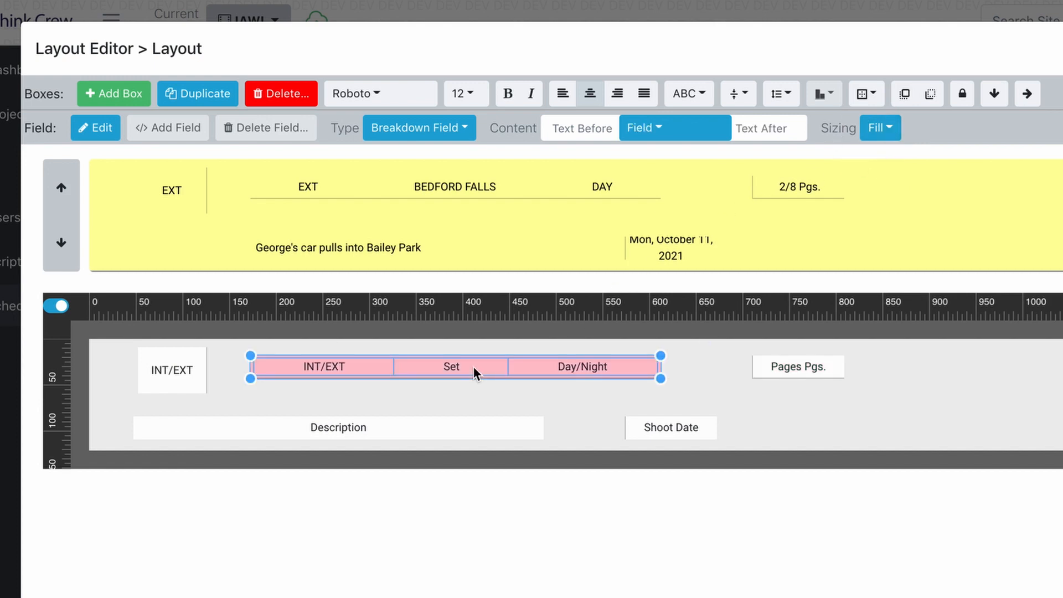
pyautogui.moveTo(453, 366)
pyautogui.mouseDown()
pyautogui.moveTo(457, 379)
pyautogui.moveTo(464, 367)
pyautogui.mouseUp()
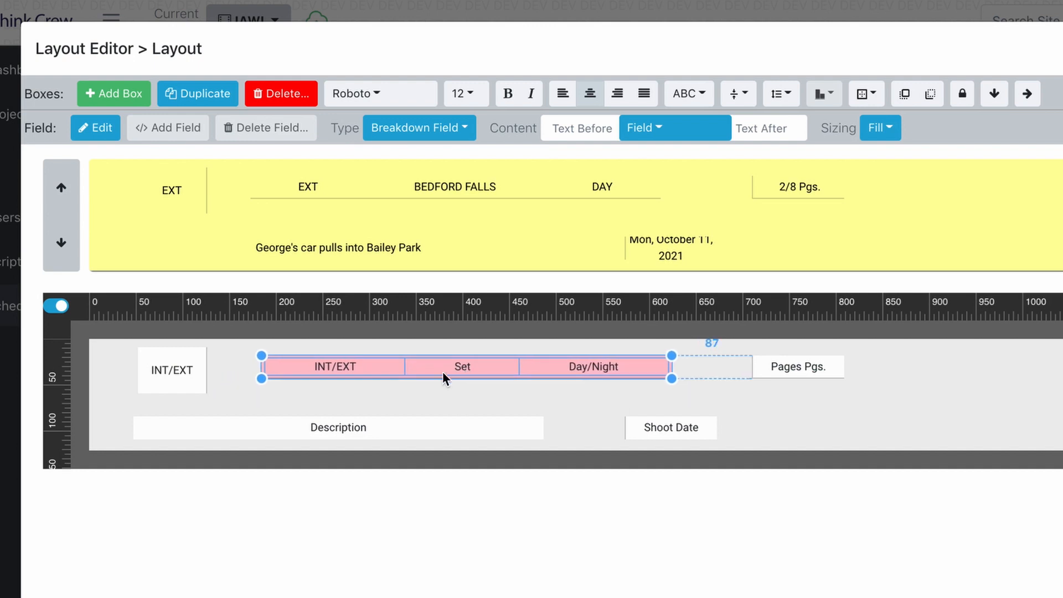
pyautogui.moveTo(464, 367); pyautogui.dragTo(464, 367)
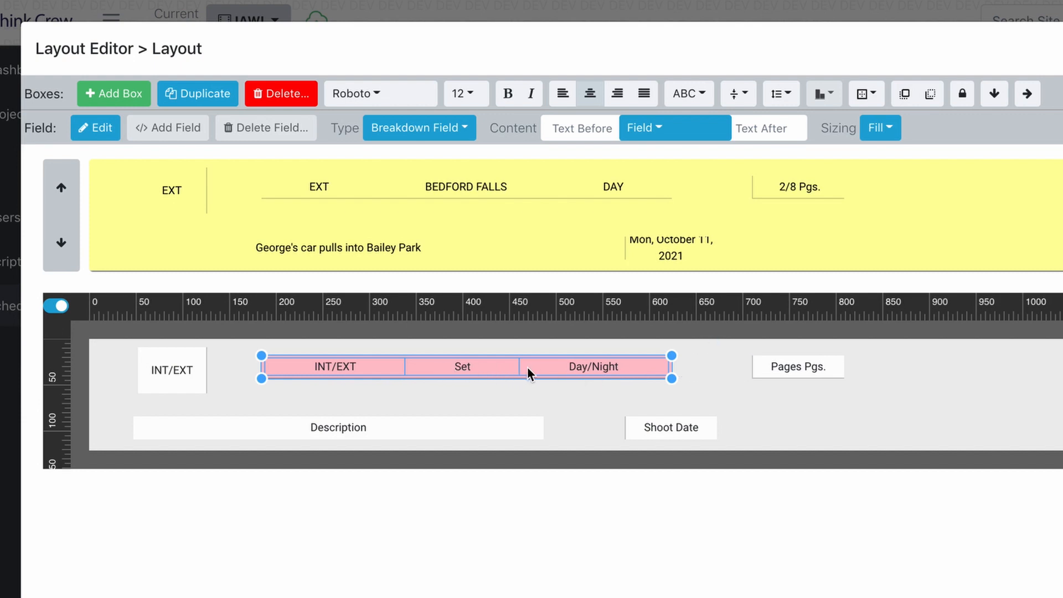
# - Give the INT/EXT field in the three-field box custom sizing, trying 40 pixels and reducing it to 30 pixels
pyautogui.click(105, 129)
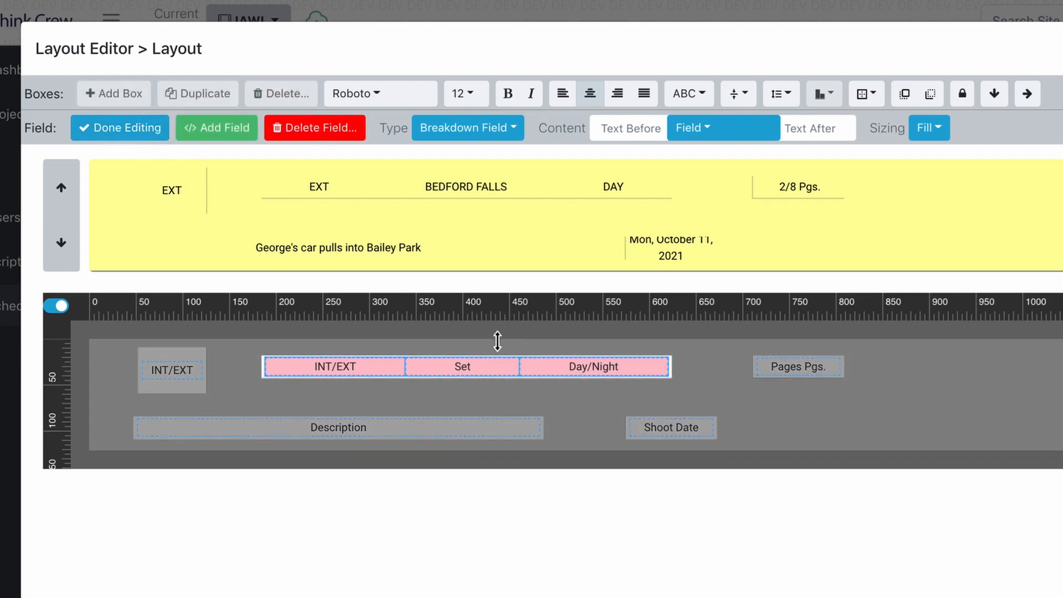
pyautogui.click(375, 367)
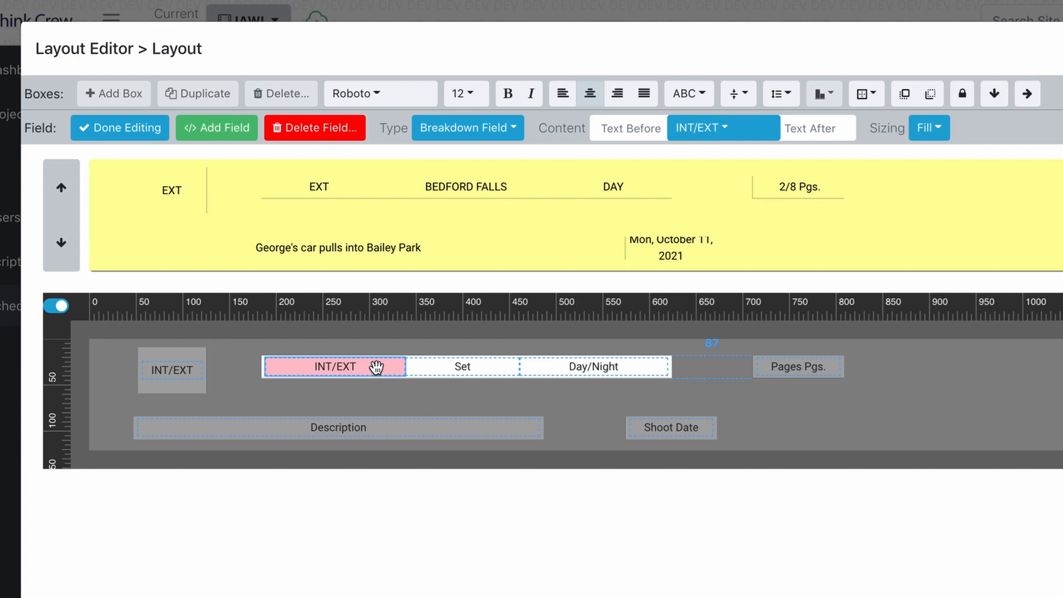
pyautogui.click(926, 127)
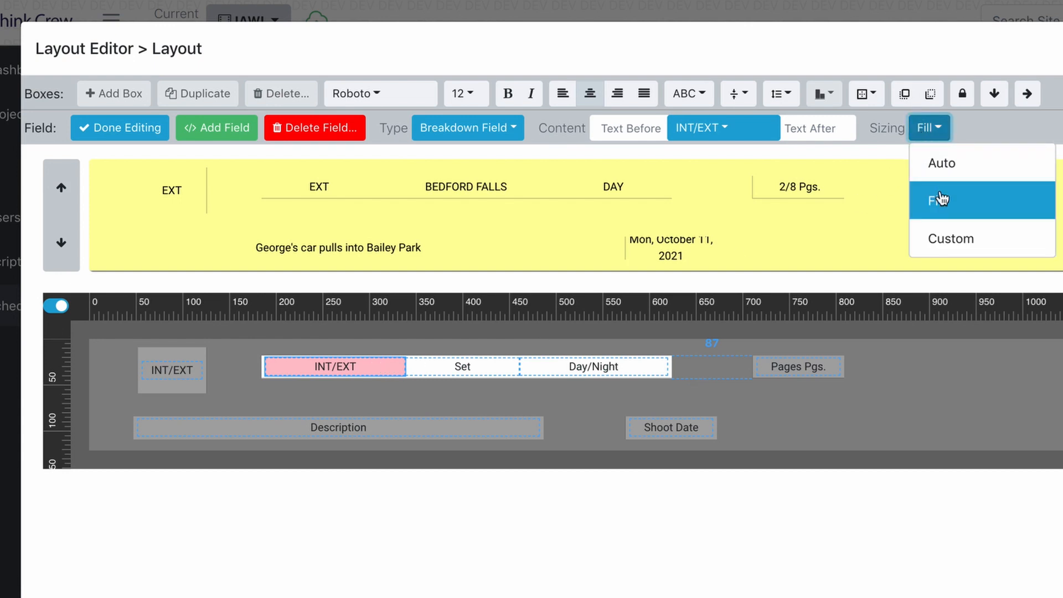
pyautogui.click(939, 244)
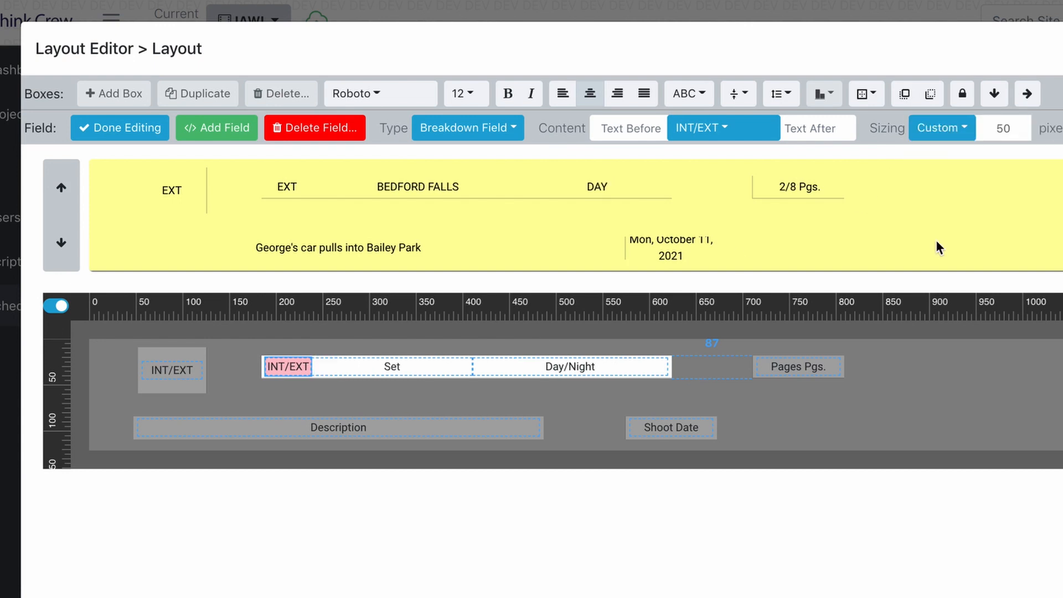
pyautogui.doubleClick(1015, 127)
pyautogui.write('40')
pyautogui.press('Tab')
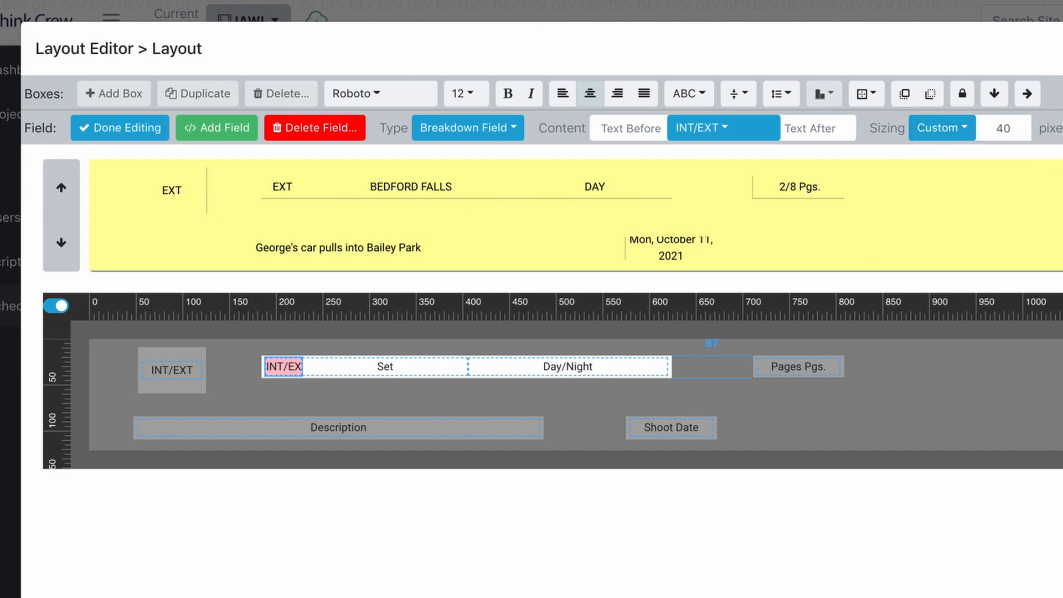
pyautogui.doubleClick(1025, 126)
pyautogui.write('30')
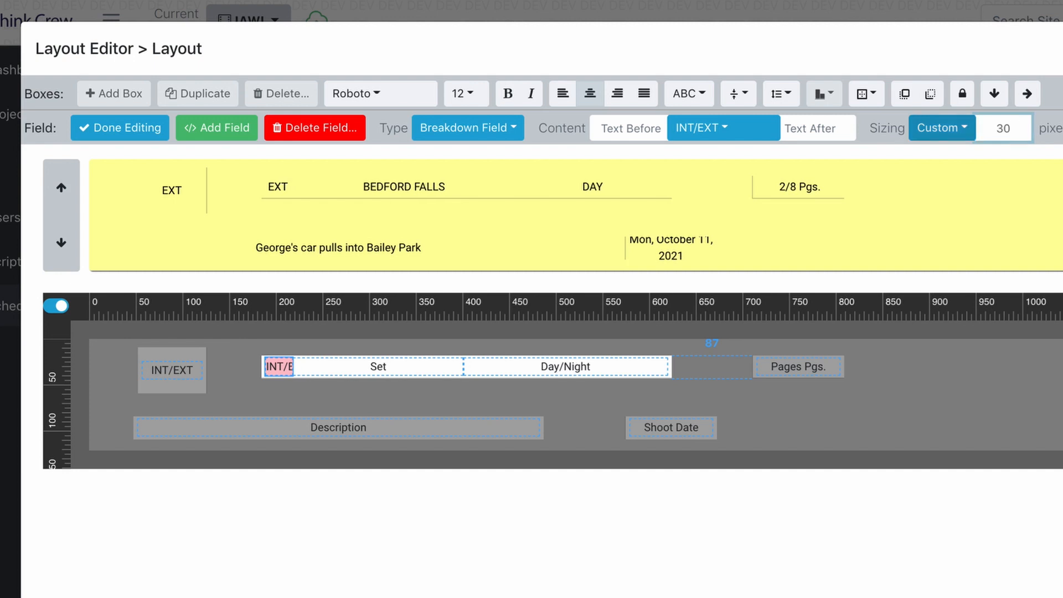
pyautogui.press('Tab')
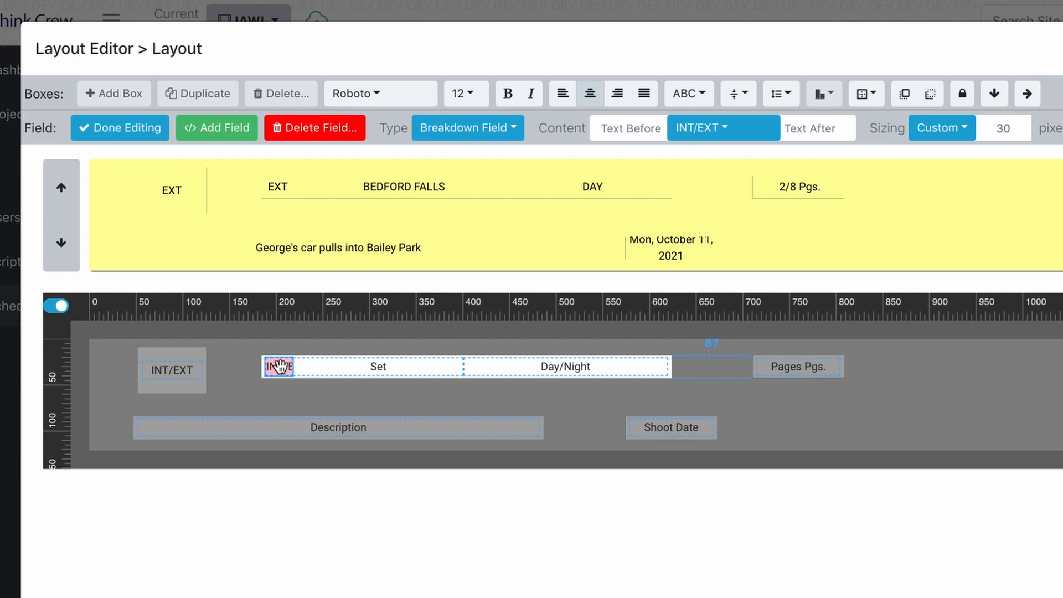
# - Give the Day/Night field in the three-field box a custom size of 70 pixels
pyautogui.click(501, 367)
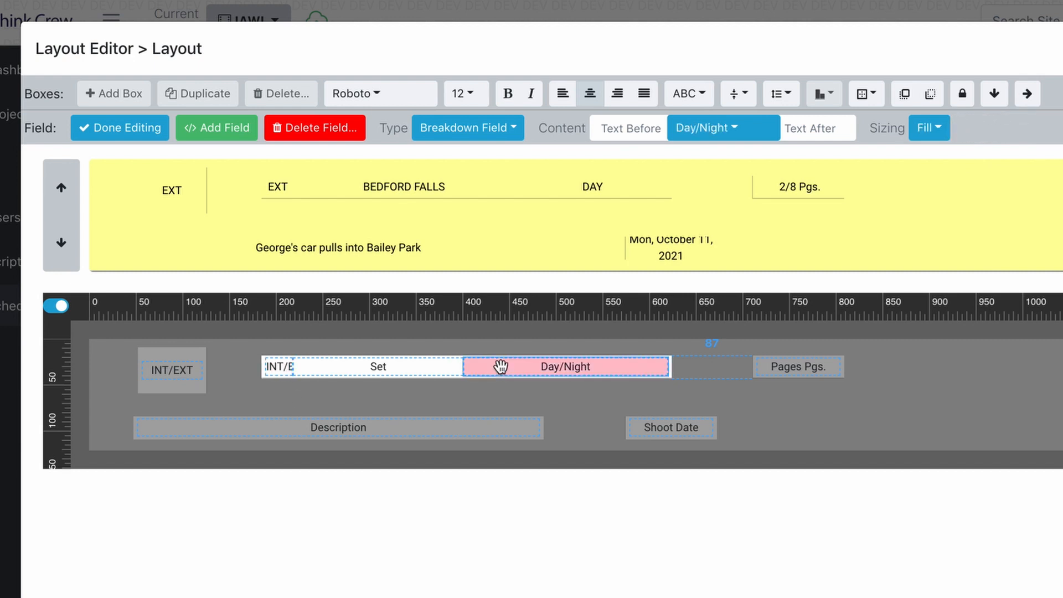
pyautogui.click(937, 137)
pyautogui.click(943, 239)
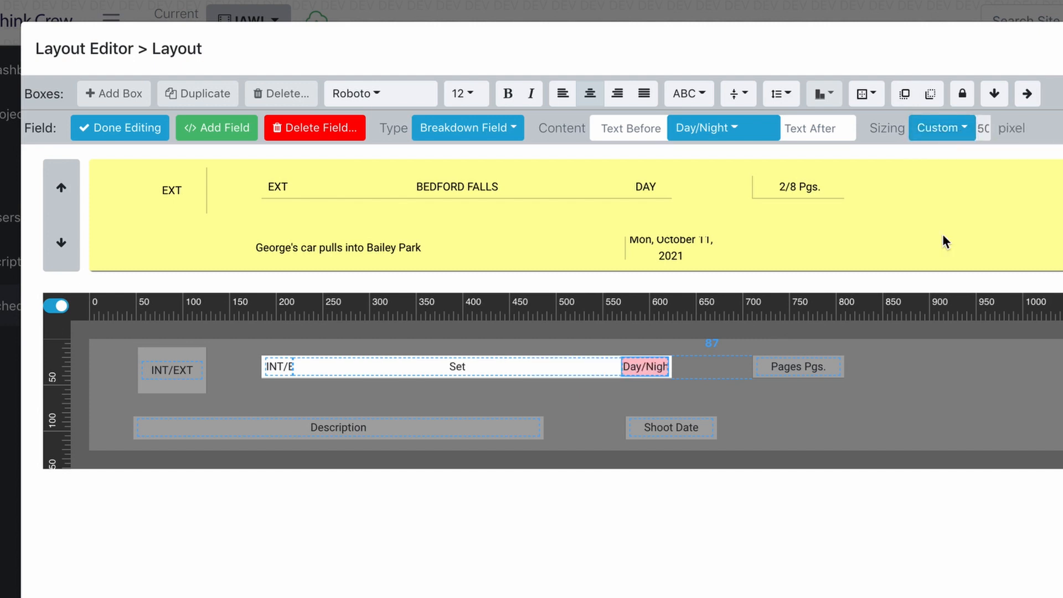
pyautogui.moveTo(1011, 127); pyautogui.dragTo(975, 137)
pyautogui.write('70')
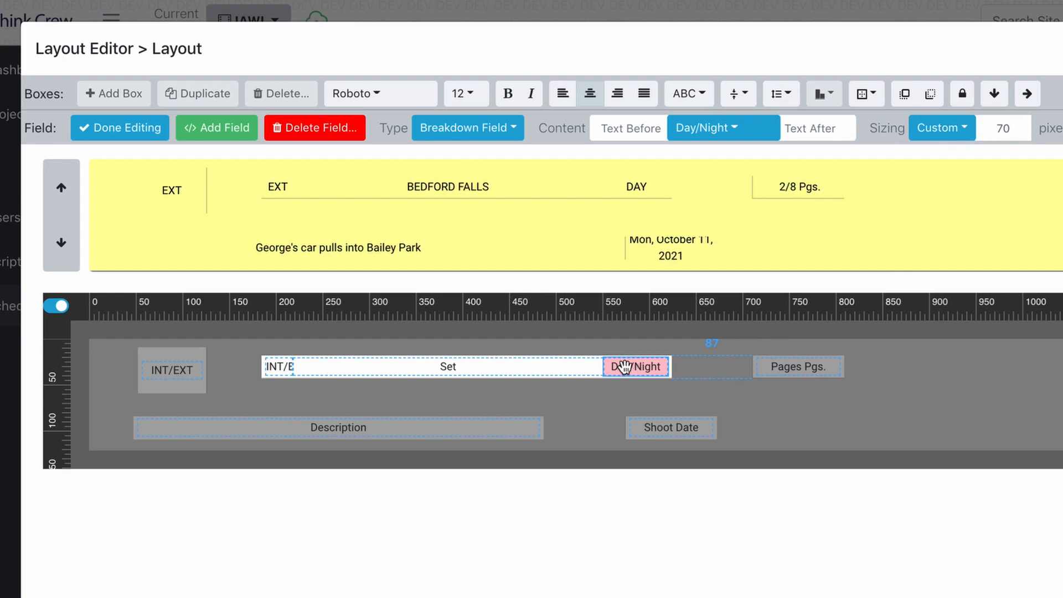
# - Check the Set field's sizing and return the Day/Night and INT/EXT fields to Fill sizing
pyautogui.click(490, 365)
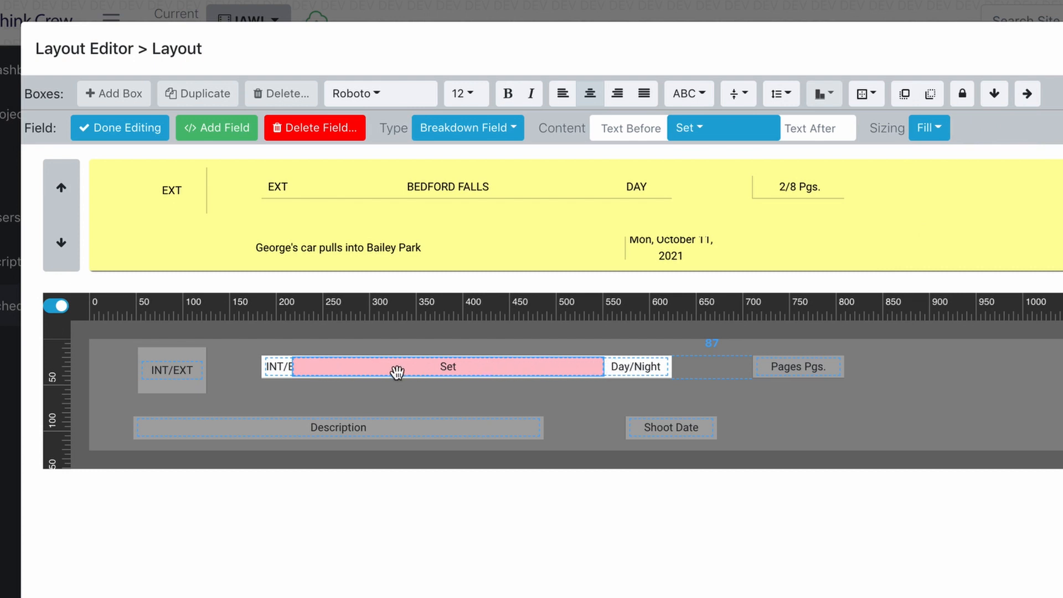
pyautogui.click(623, 366)
pyautogui.click(935, 128)
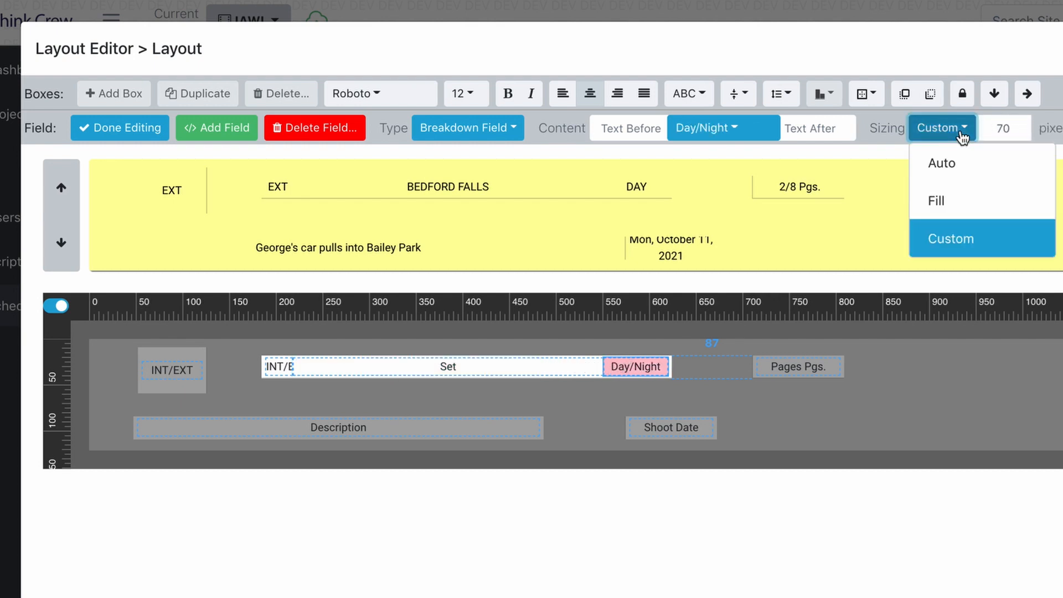
pyautogui.click(949, 200)
pyautogui.click(279, 366)
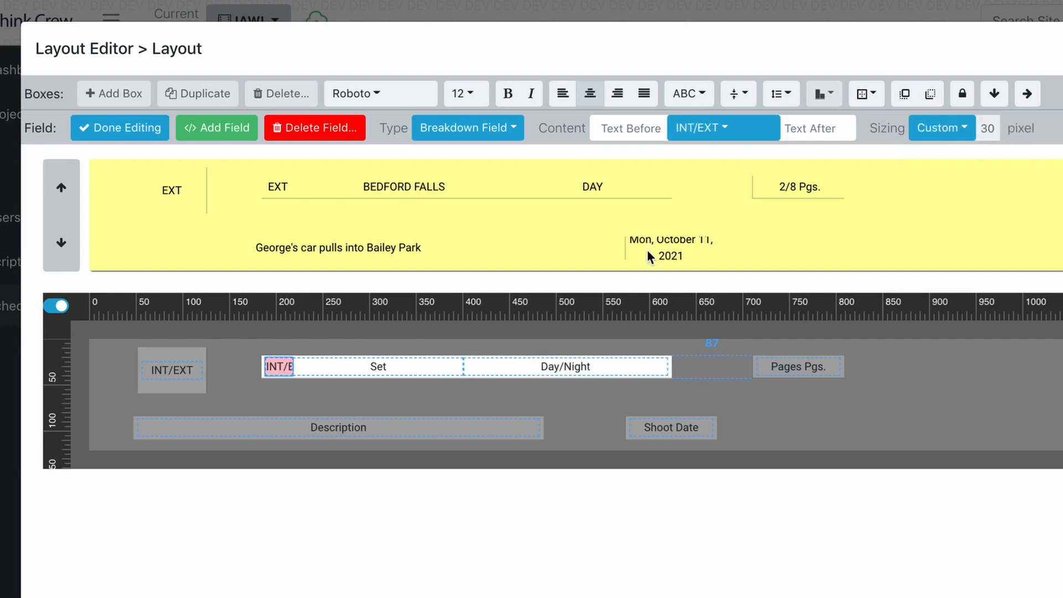
pyautogui.click(955, 132)
pyautogui.click(963, 200)
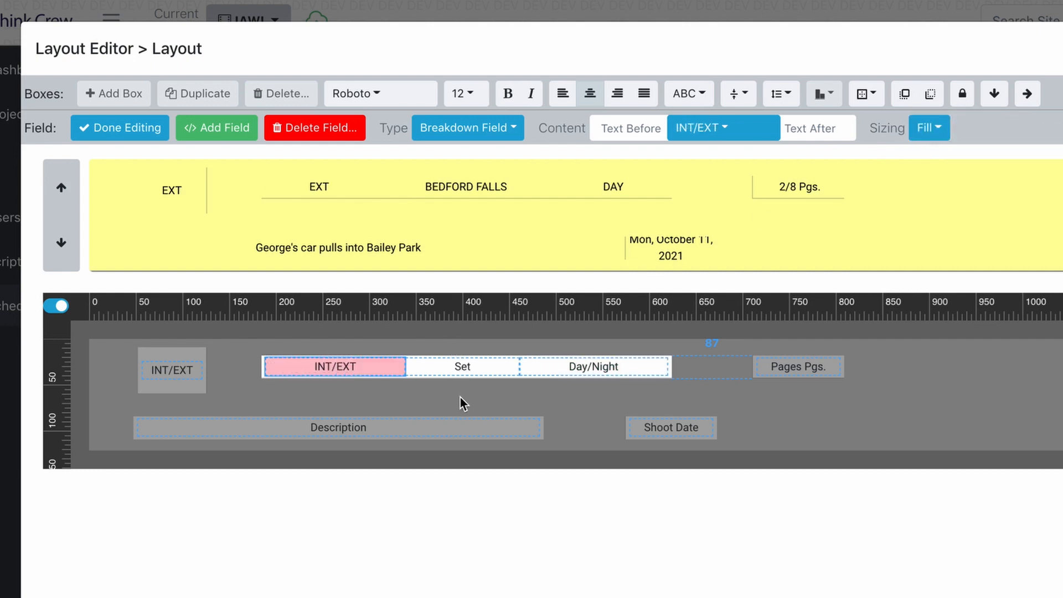
# - Change the Set field in the three-field box to Auto sizing
pyautogui.click(474, 365)
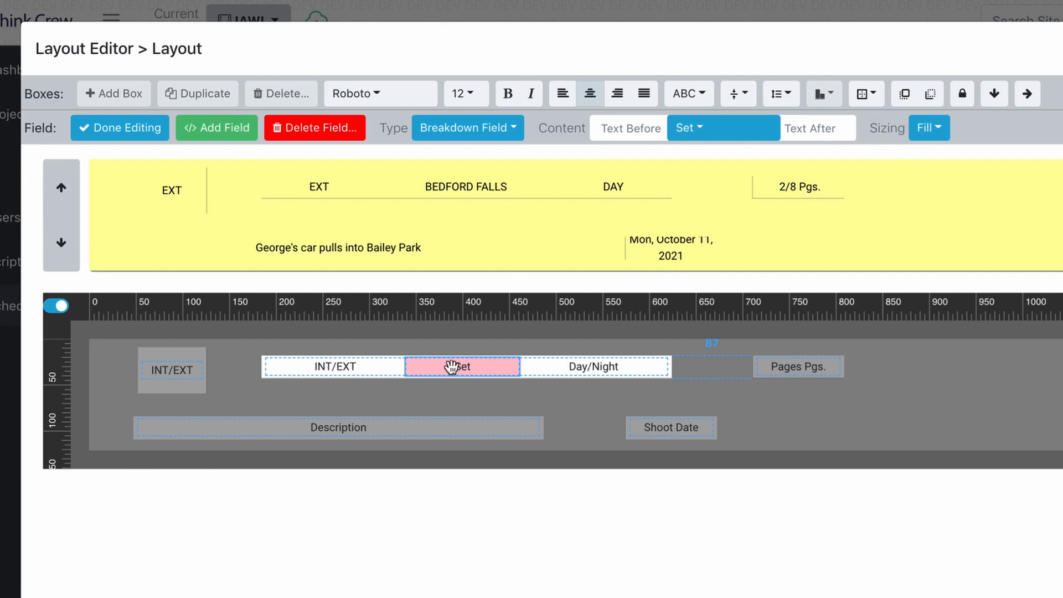
pyautogui.click(362, 369)
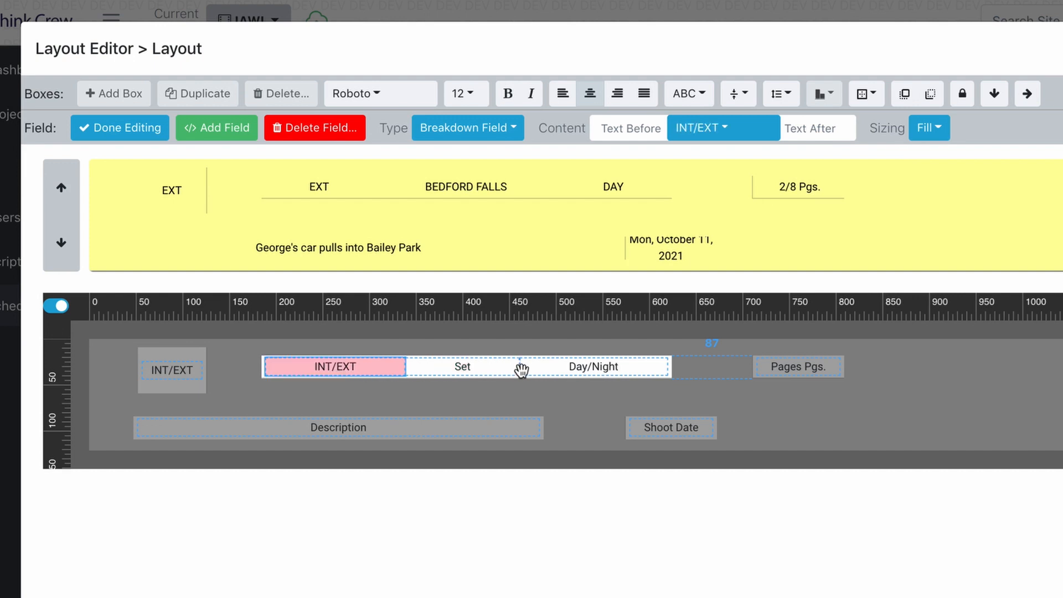
pyautogui.click(581, 368)
pyautogui.click(491, 369)
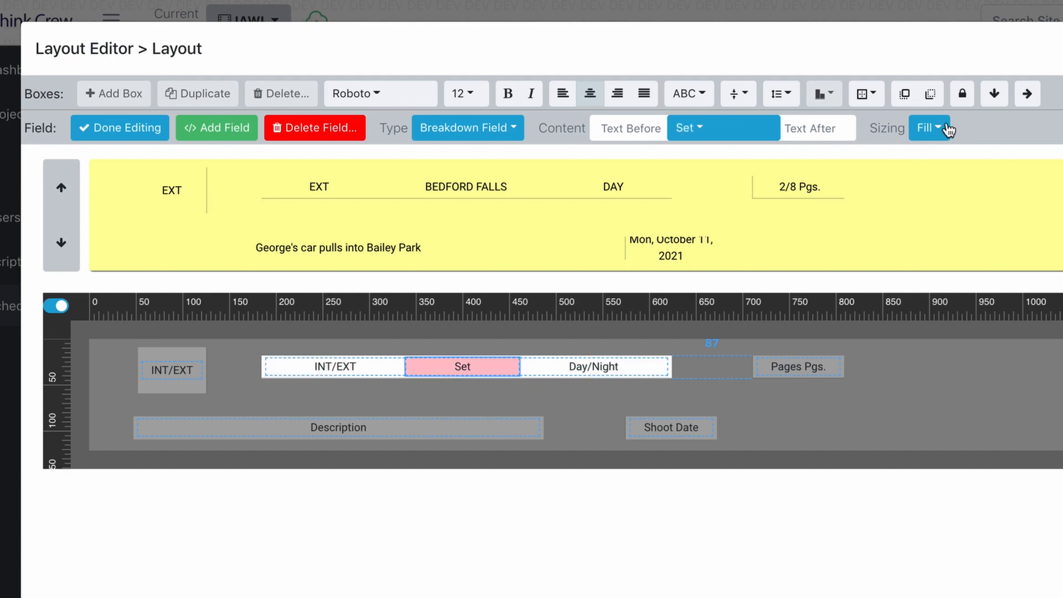
pyautogui.click(931, 128)
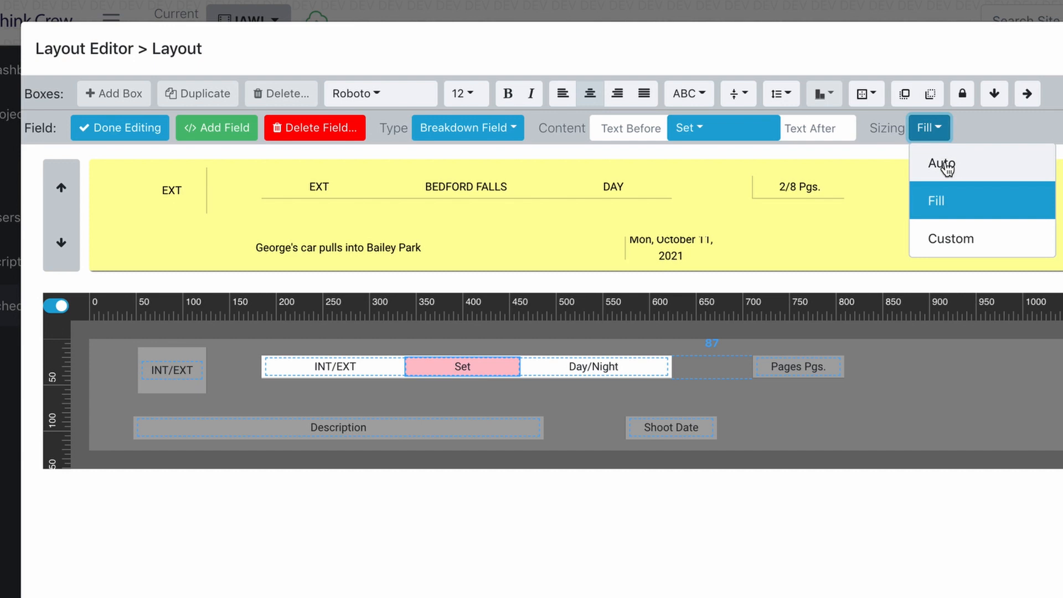
pyautogui.click(946, 165)
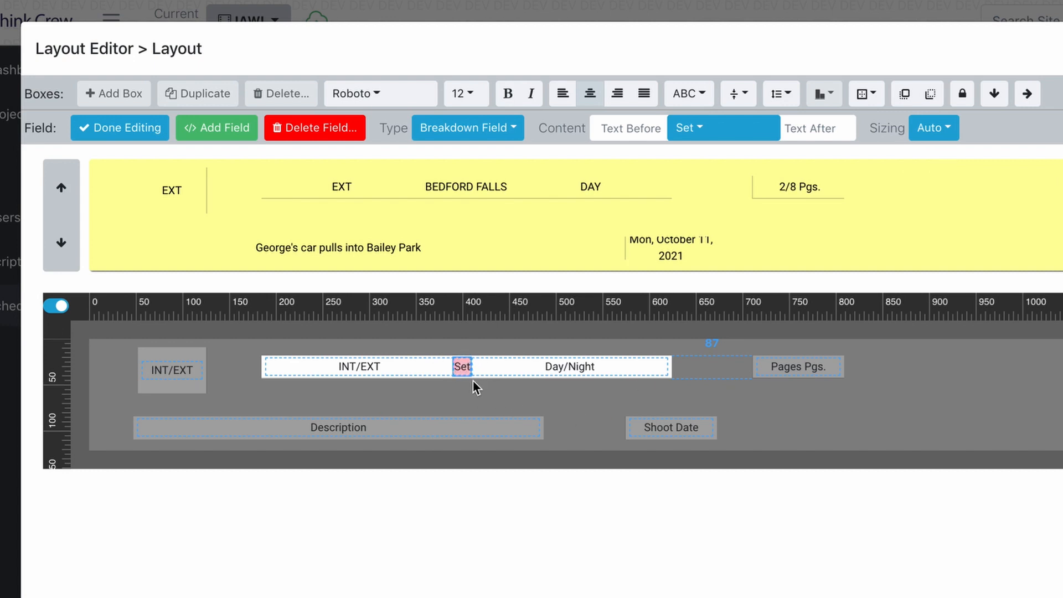
# - Change the Day/Night and INT/EXT fields in the three-field box to Auto sizing
pyautogui.click(525, 367)
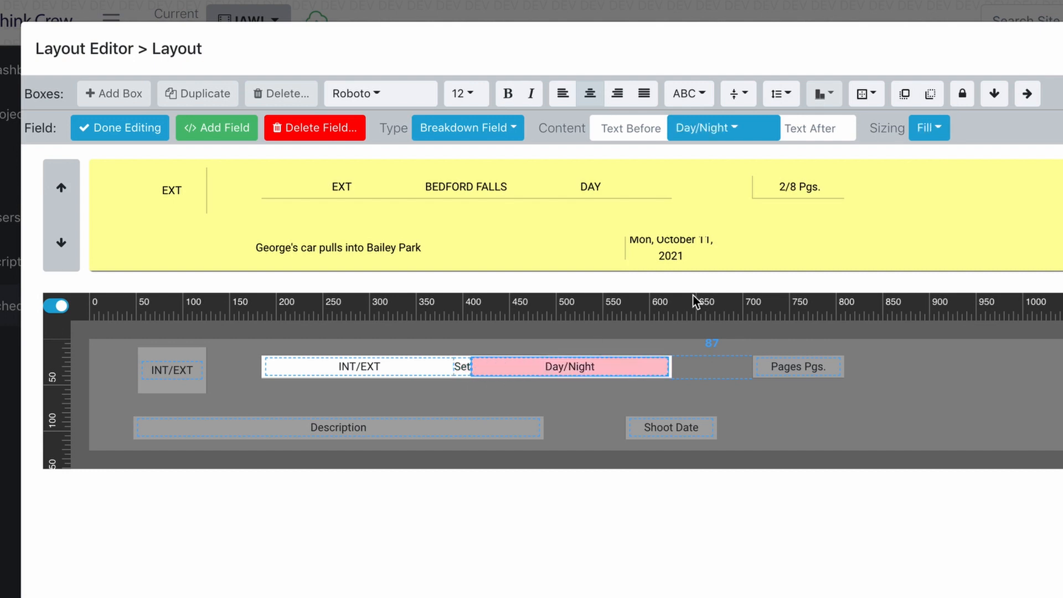
pyautogui.click(939, 132)
pyautogui.click(941, 161)
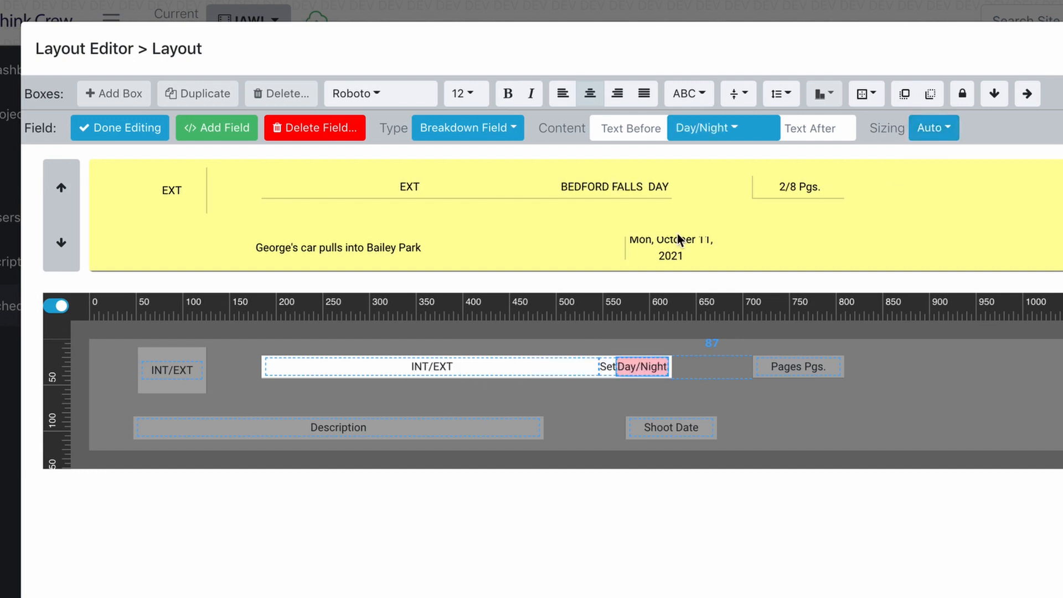
pyautogui.click(432, 365)
pyautogui.click(924, 133)
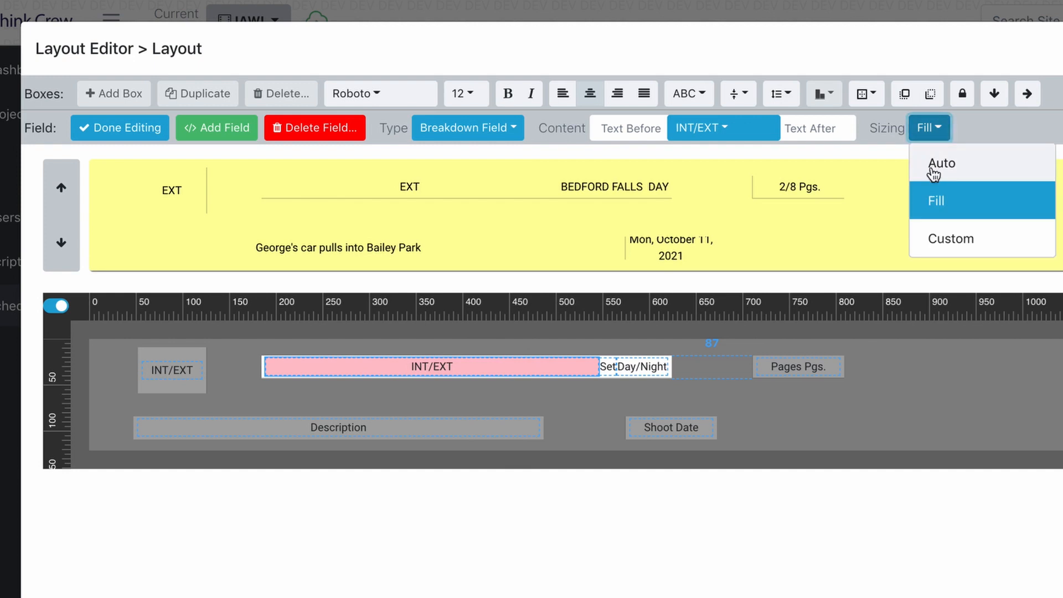
pyautogui.click(938, 161)
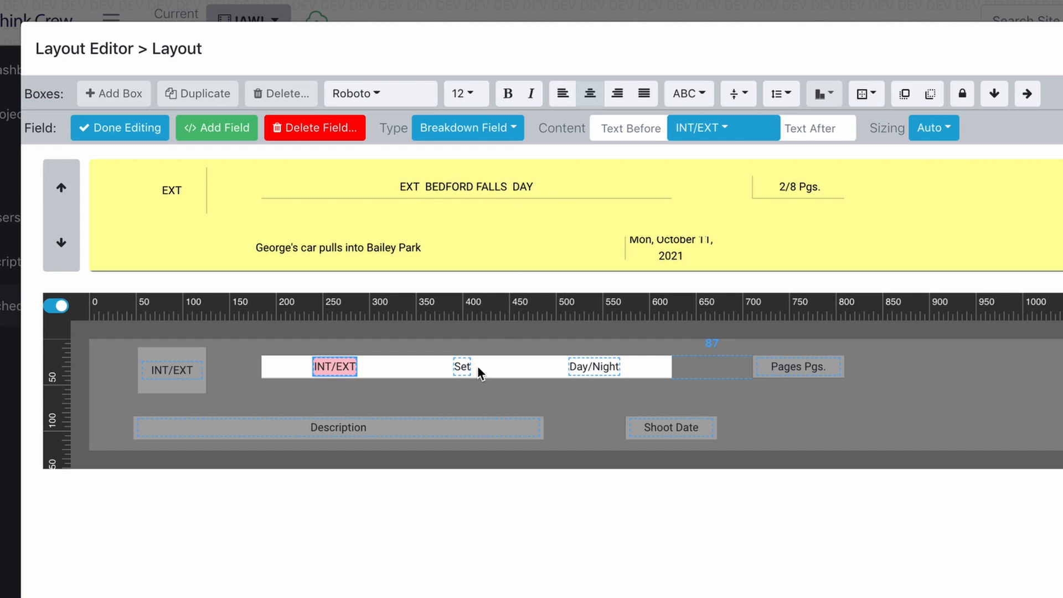
# - Set the Set field's sizing to Fill
pyautogui.click(463, 367)
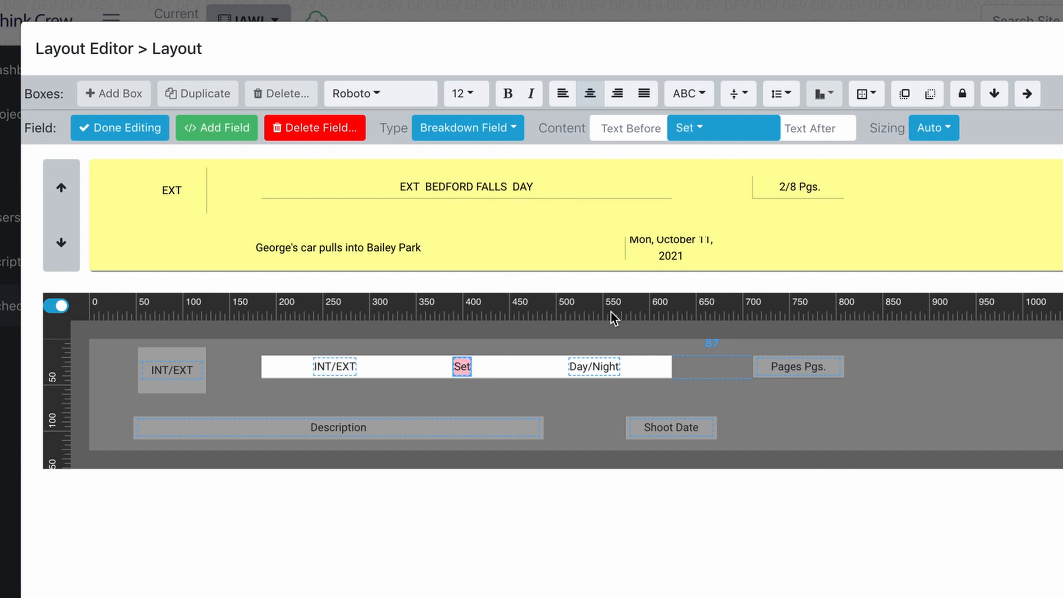
pyautogui.click(933, 131)
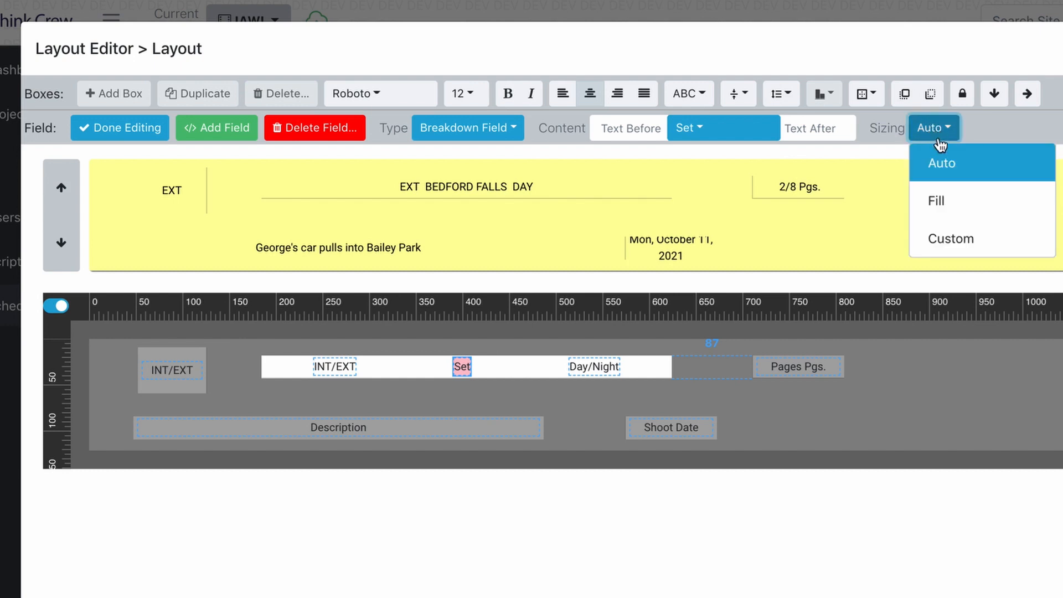
pyautogui.click(936, 203)
# - Give the INT/EXT field in the three-field box a custom size of 30 pixels
pyautogui.click(286, 368)
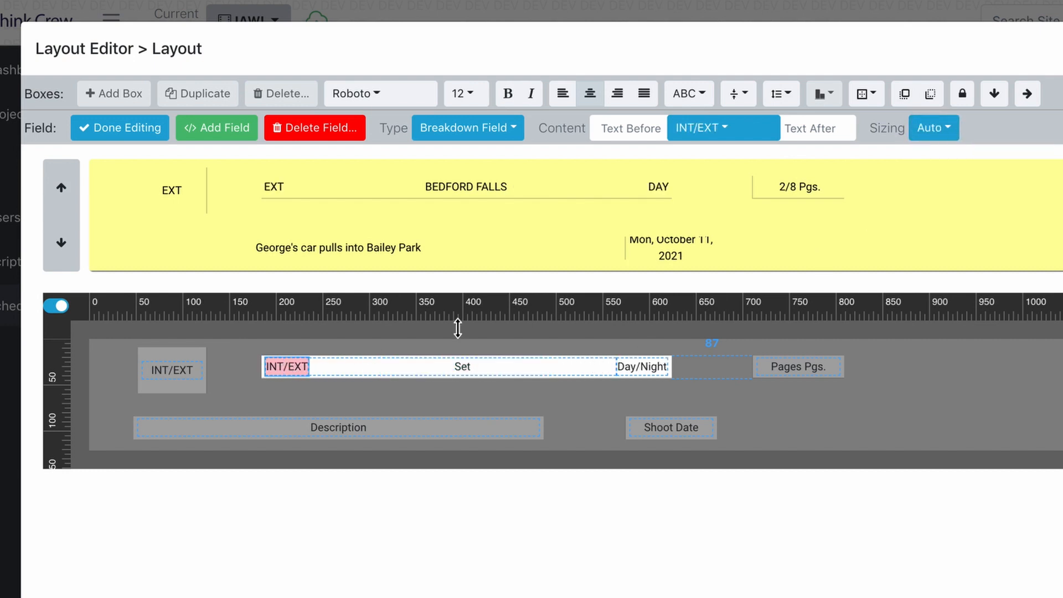
pyautogui.click(945, 129)
pyautogui.click(950, 239)
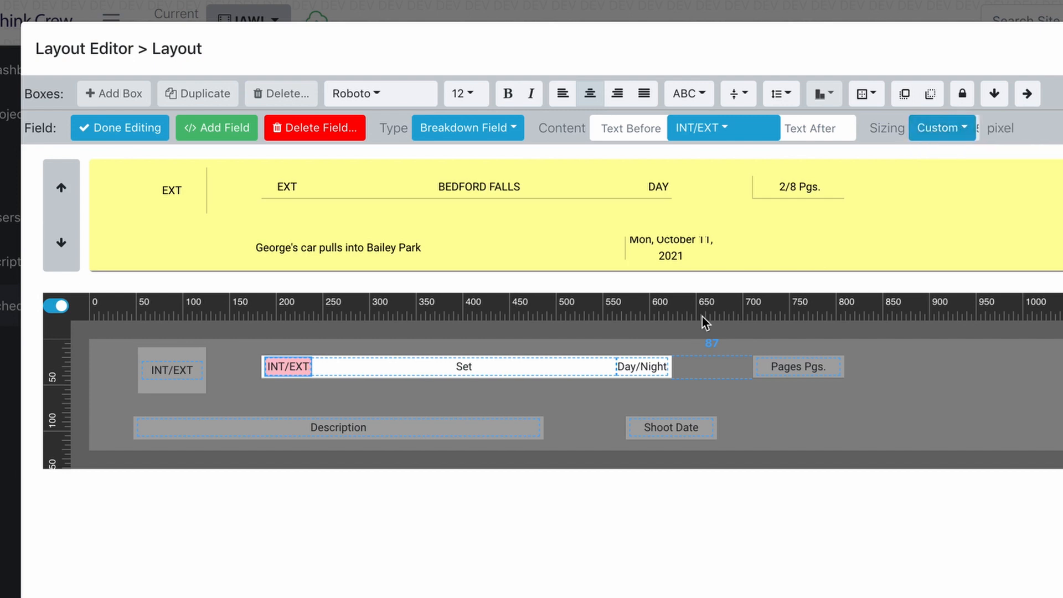
pyautogui.doubleClick(1016, 125)
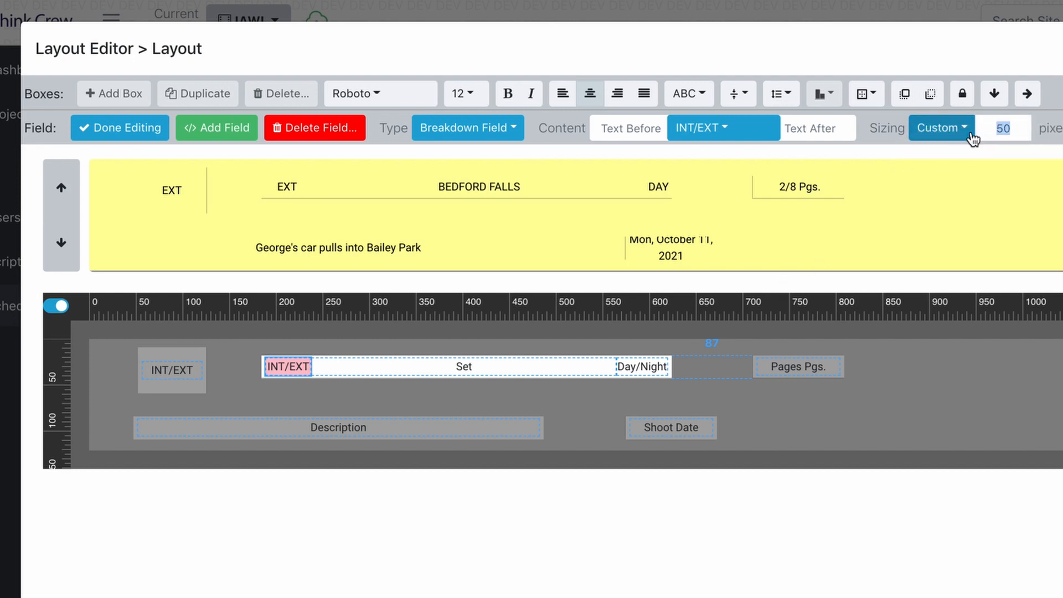
pyautogui.write('30')
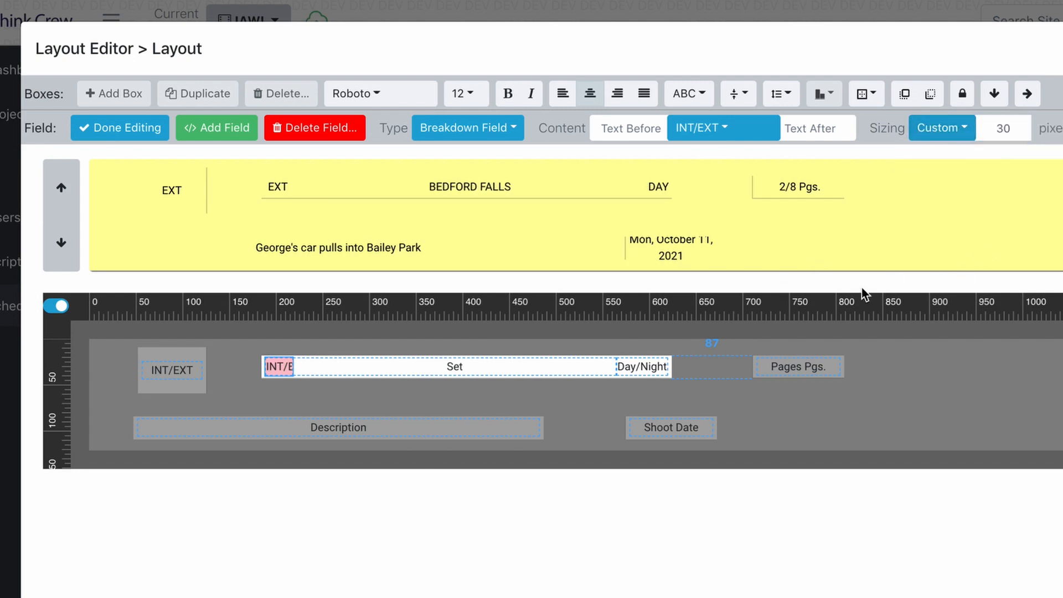
# - Switch the Day/Night field from Auto to custom sizing at 70 pixels
pyautogui.click(642, 367)
pyautogui.click(958, 137)
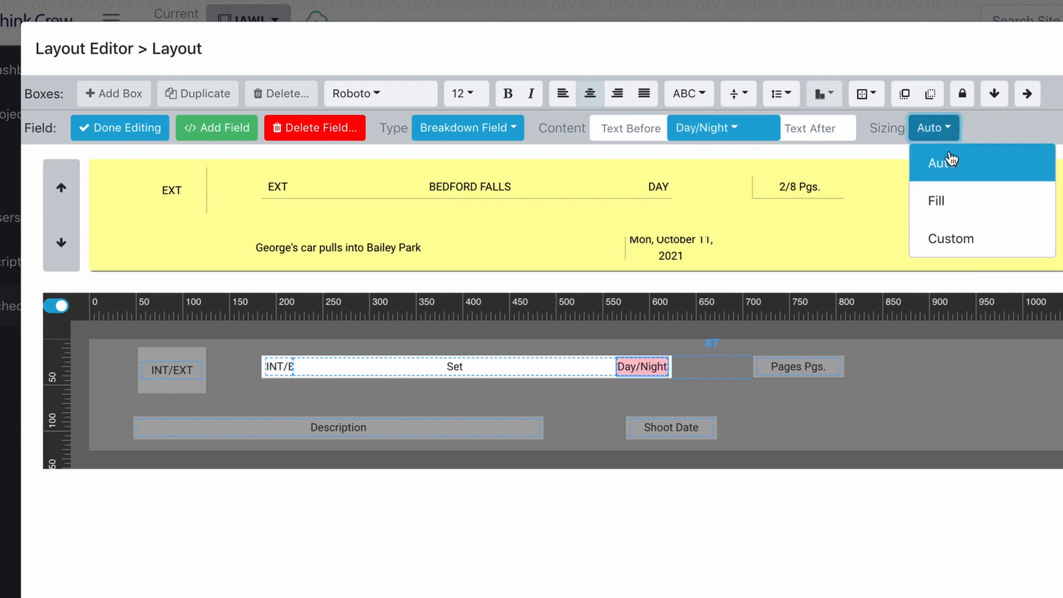
pyautogui.click(952, 239)
pyautogui.doubleClick(1005, 129)
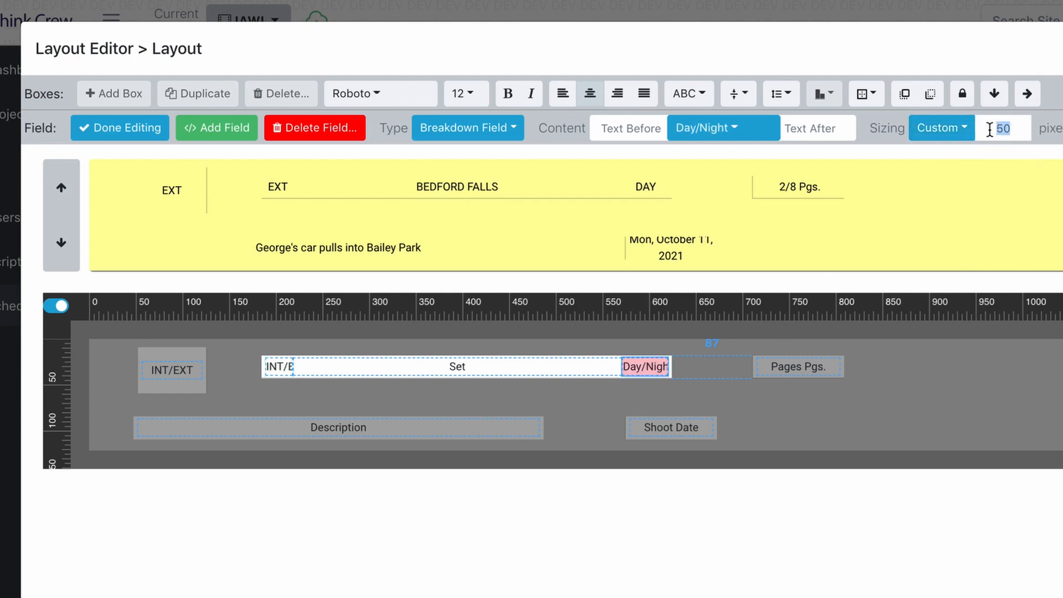
pyautogui.write('70')
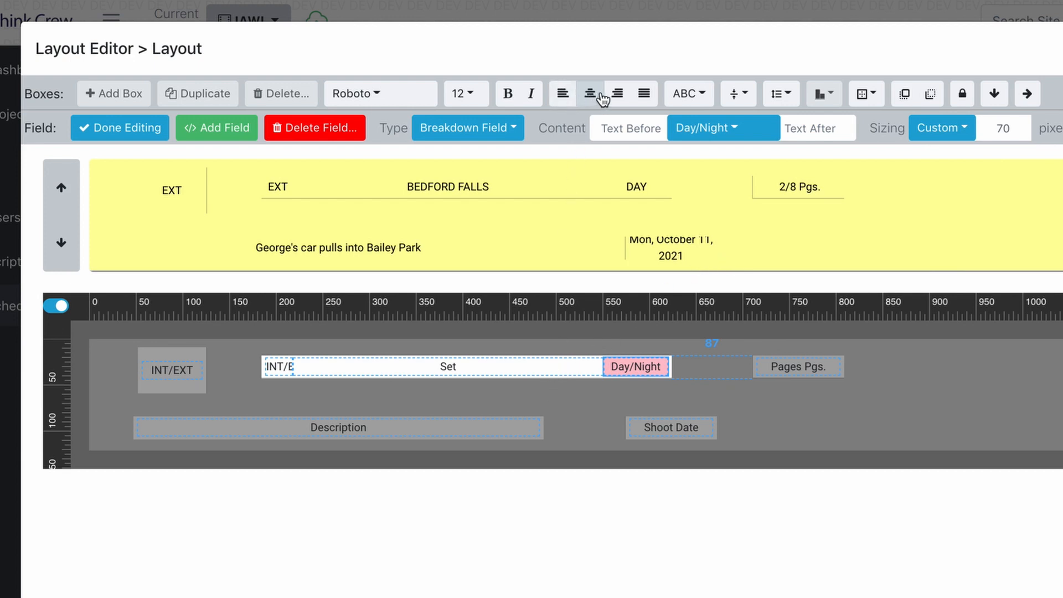
# - Right-align the Day/Night field's text and left-align the INT/EXT and Set fields in the three-field box
pyautogui.click(620, 94)
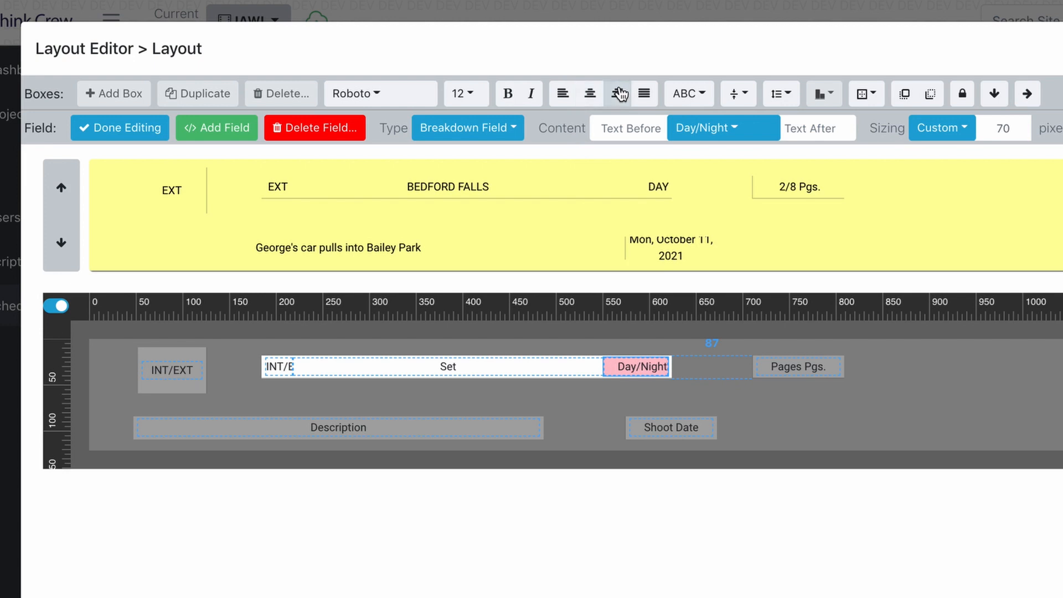
pyautogui.click(278, 367)
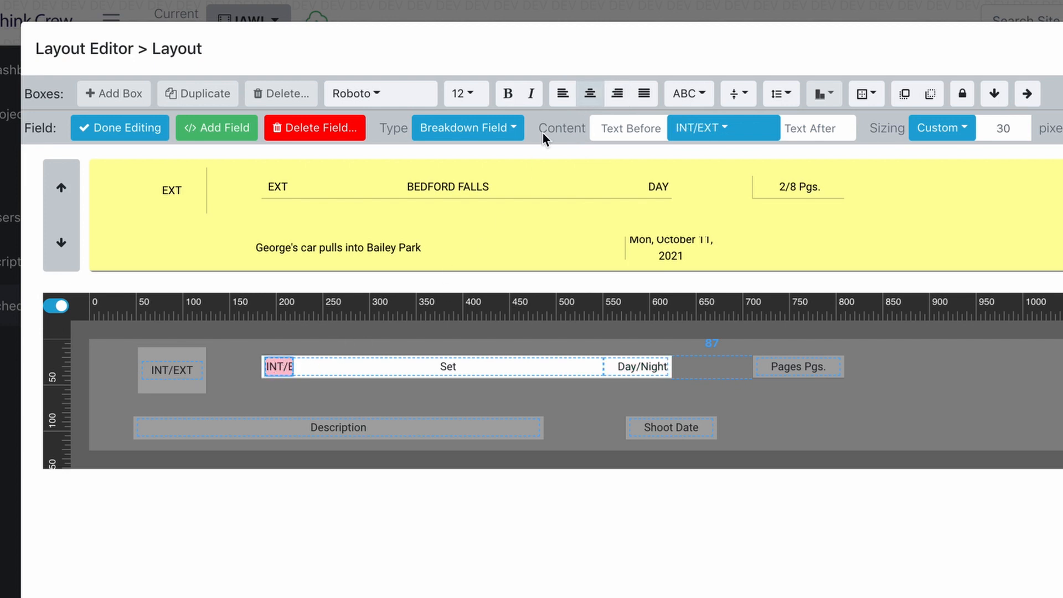
pyautogui.click(569, 95)
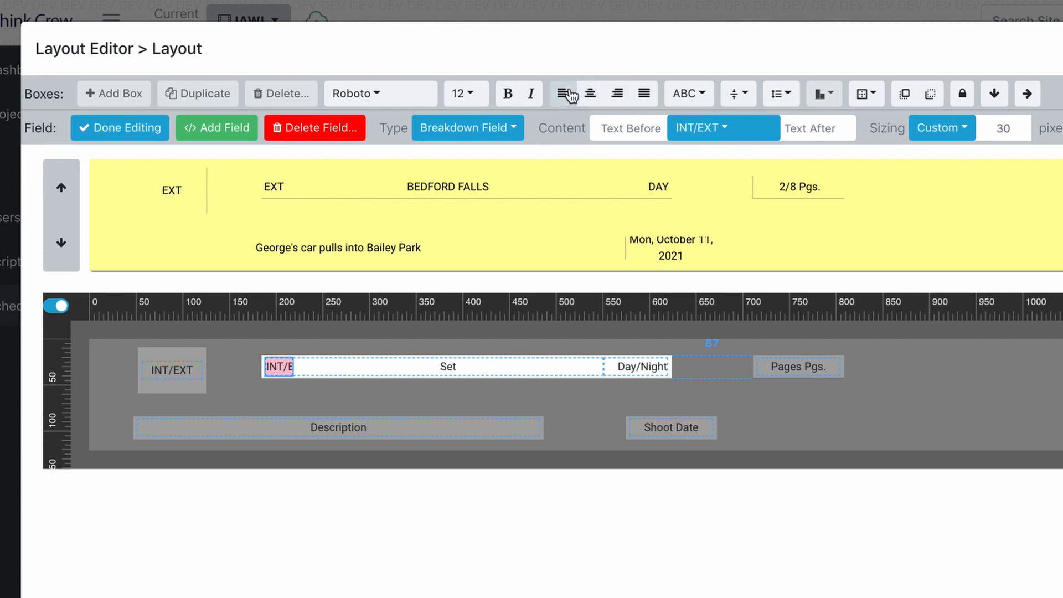
pyautogui.click(446, 365)
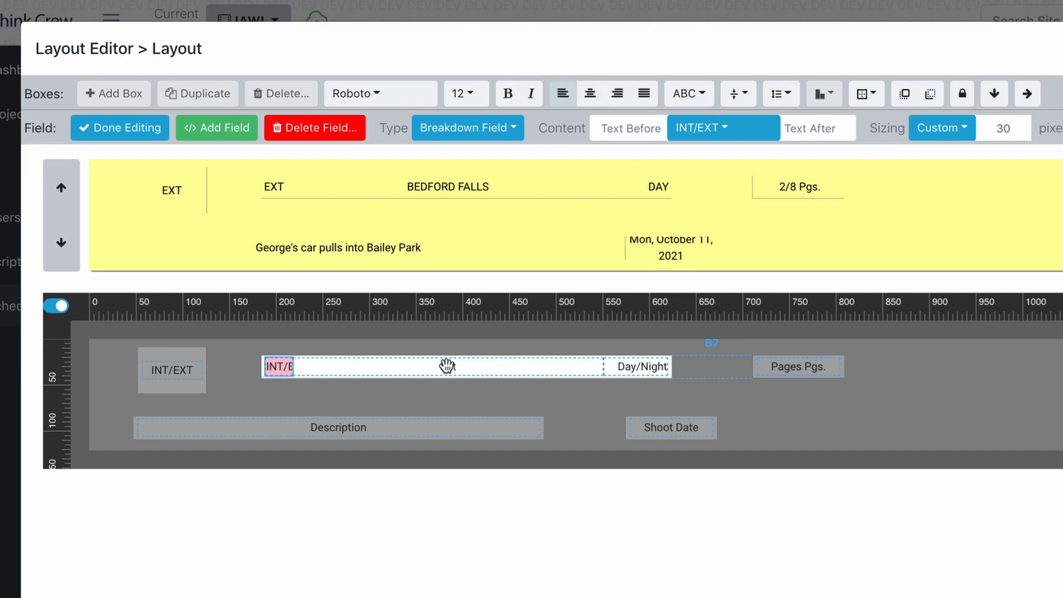
pyautogui.click(564, 97)
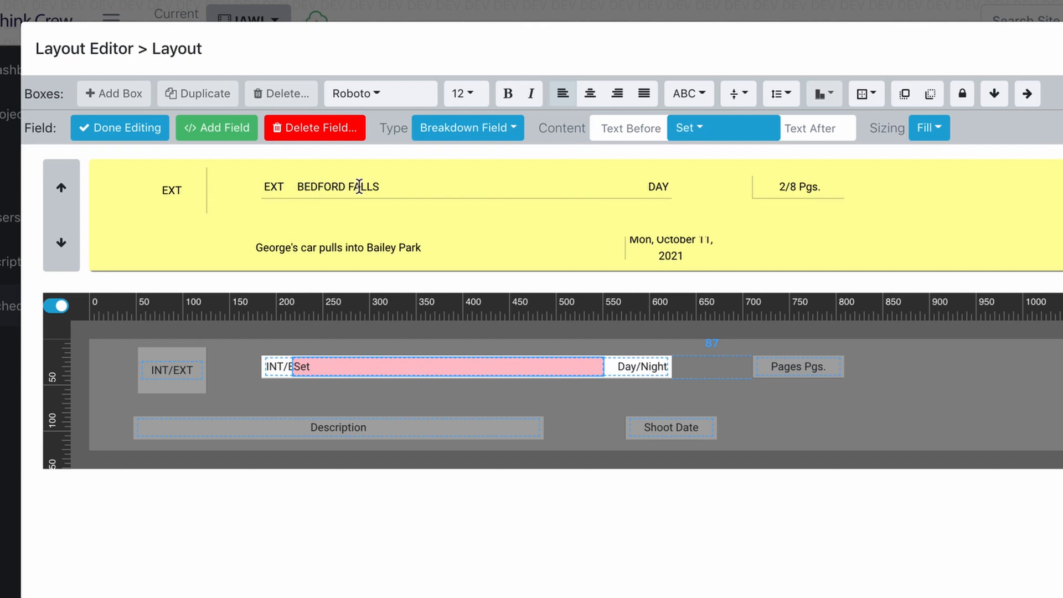
# - Browse forward and back through the preview strips to check how the fields align for different scenes
pyautogui.click(66, 244)
pyautogui.click(67, 244)
pyautogui.click(68, 244)
pyautogui.click(67, 244)
pyautogui.click(68, 244)
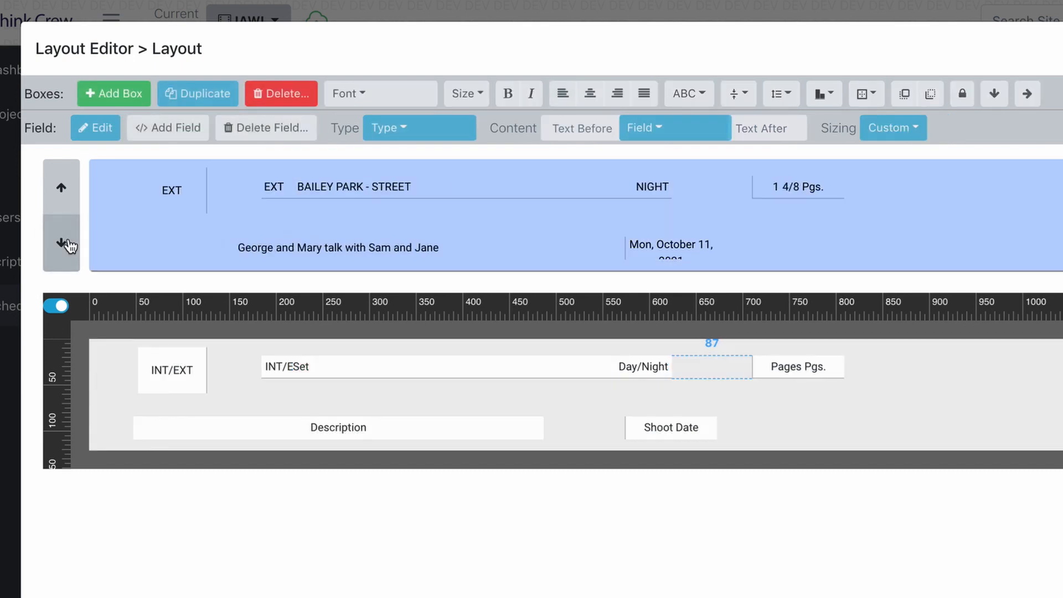
pyautogui.click(68, 244)
pyautogui.click(68, 245)
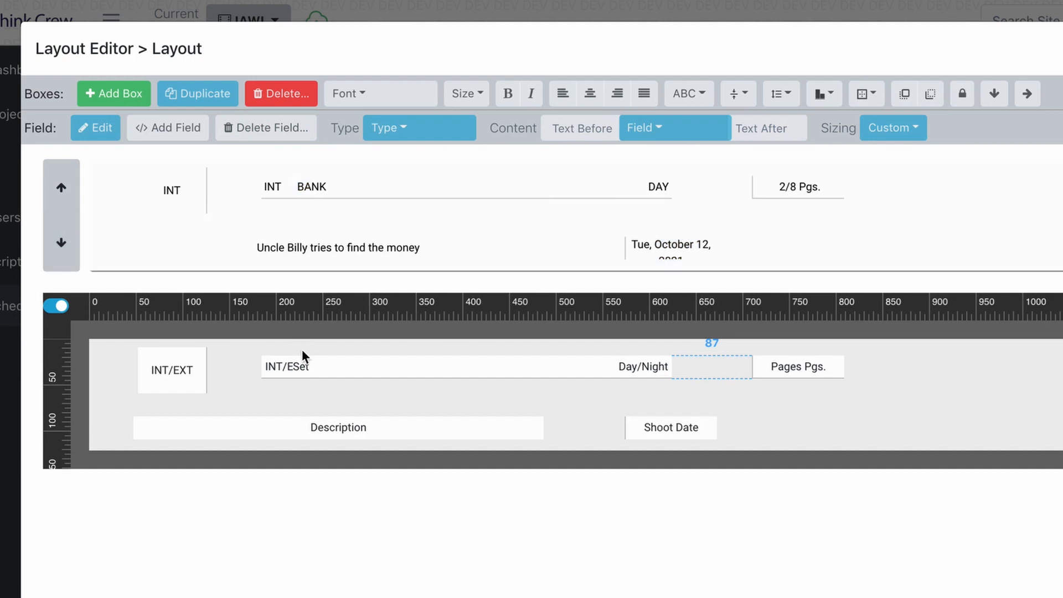
pyautogui.click(63, 189)
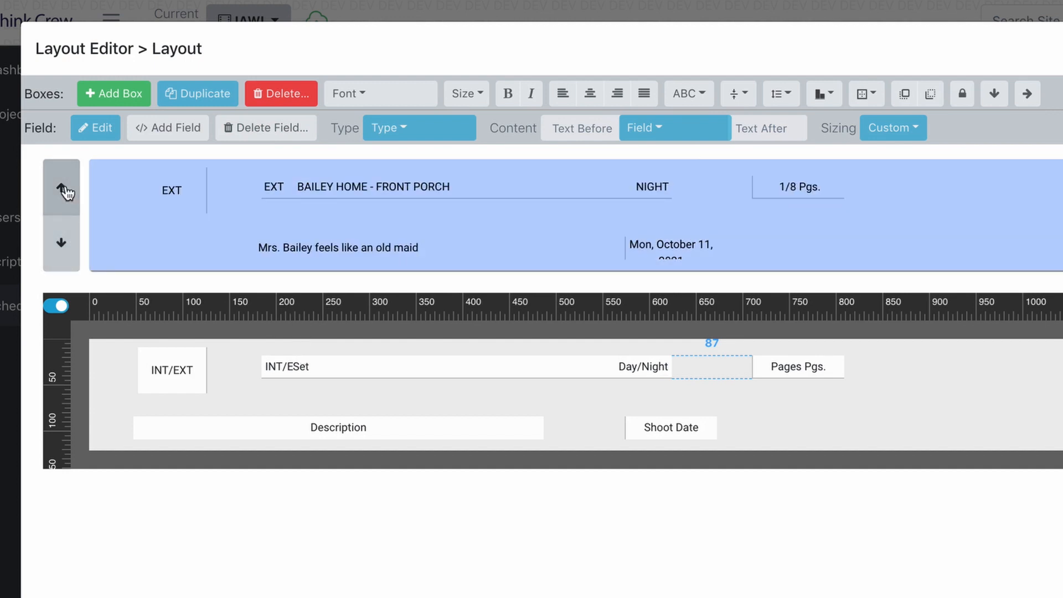
pyautogui.click(64, 189)
pyautogui.click(64, 189)
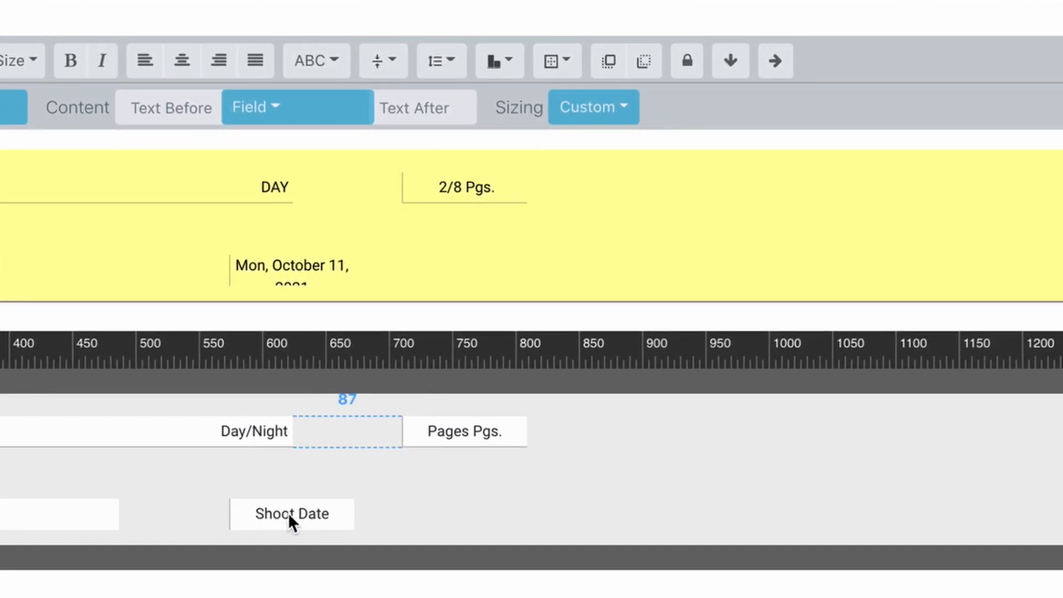
# - Shift the Shoot Date box slightly upward and make it a little shorter
pyautogui.click(289, 515)
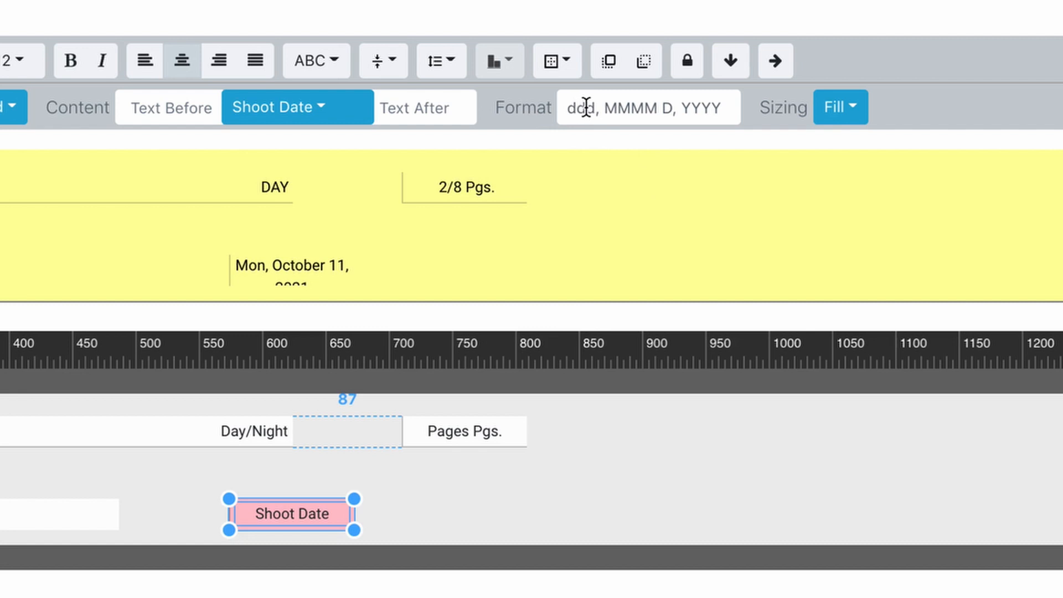
pyautogui.click(726, 106)
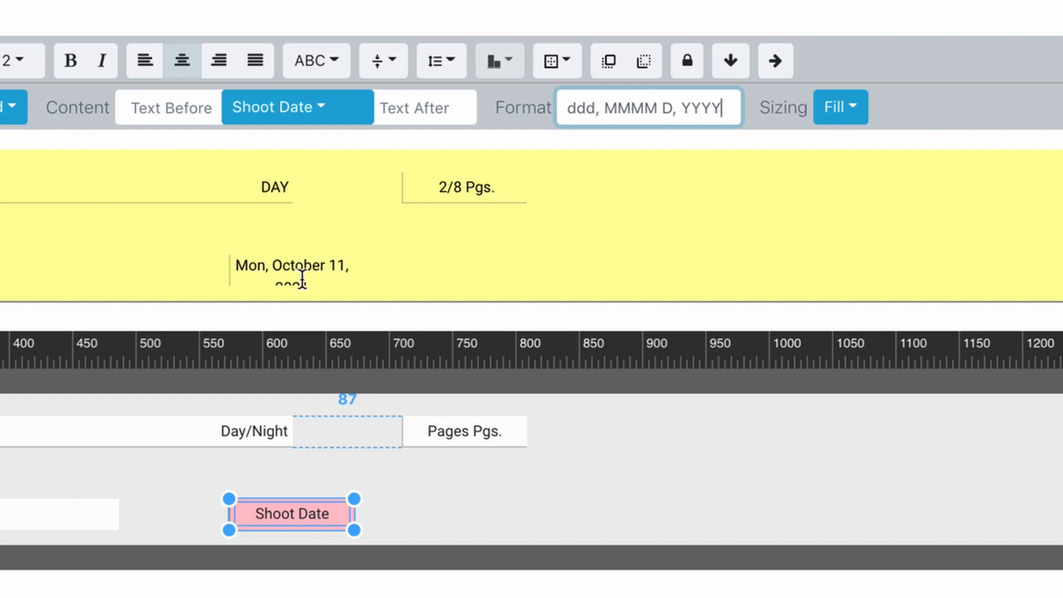
pyautogui.click(353, 528)
pyautogui.click(349, 522)
pyautogui.moveTo(349, 525)
pyautogui.mouseDown()
pyautogui.moveTo(352, 542)
pyautogui.moveTo(315, 508)
pyautogui.moveTo(352, 507)
pyautogui.mouseUp()
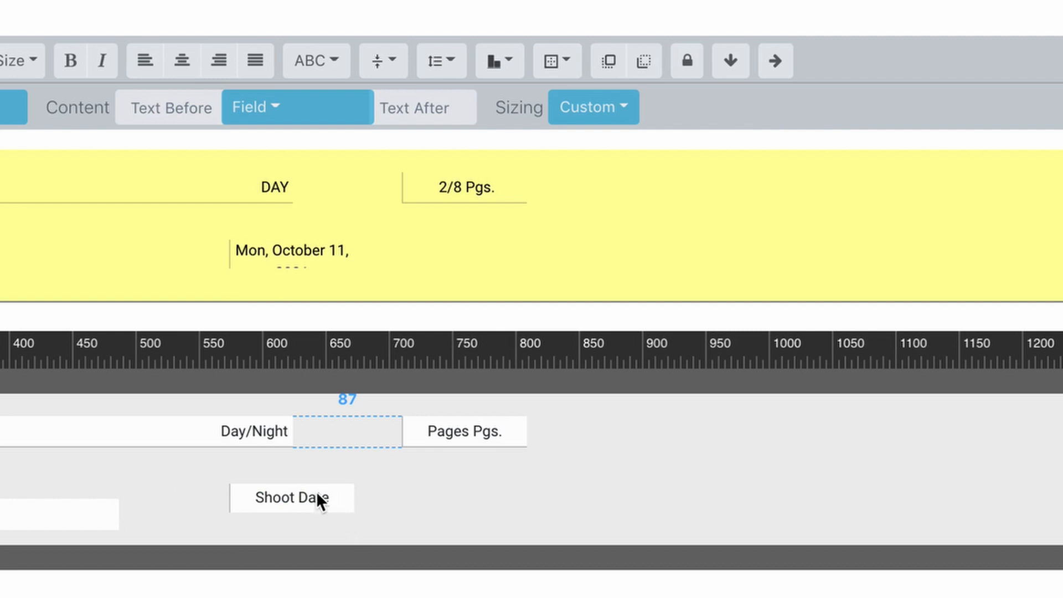
# - Remove the weekday from the Shoot Date field's date format, leaving MMMM D, YYYY
pyautogui.click(284, 489)
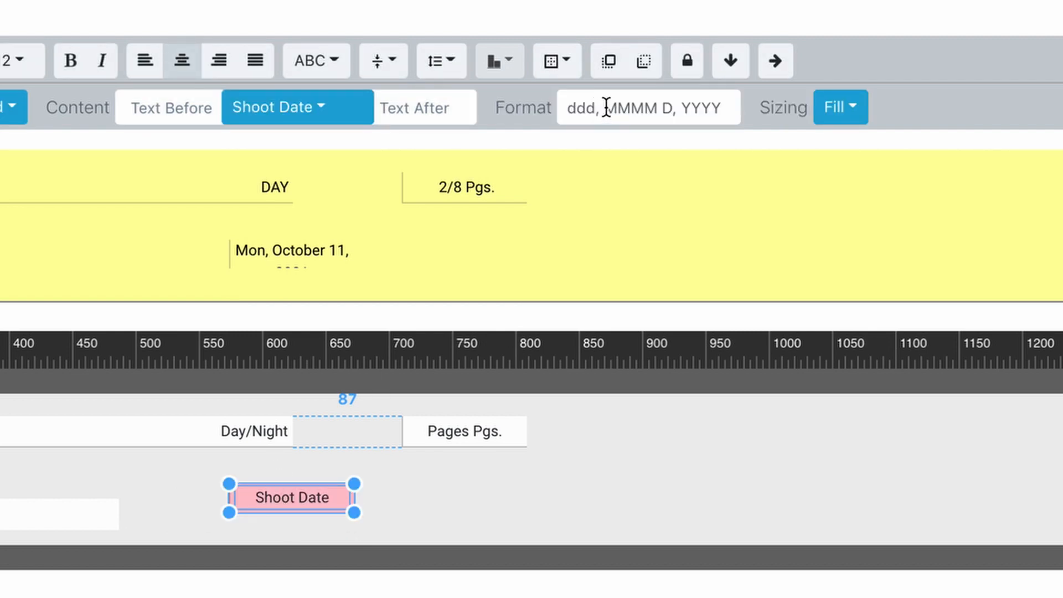
pyautogui.moveTo(606, 106); pyautogui.dragTo(556, 111)
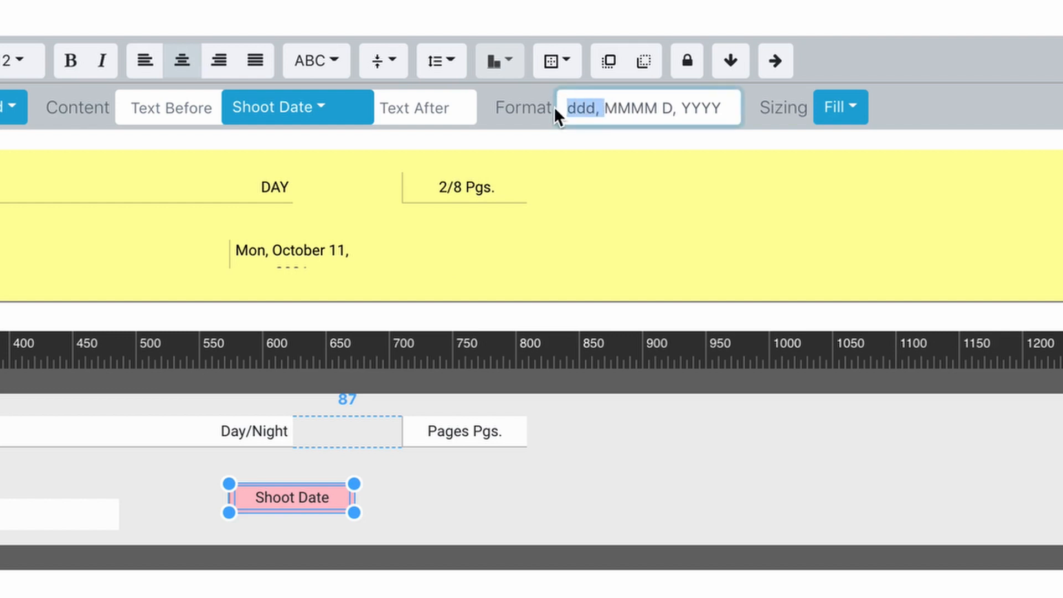
pyautogui.press('BackSpace')
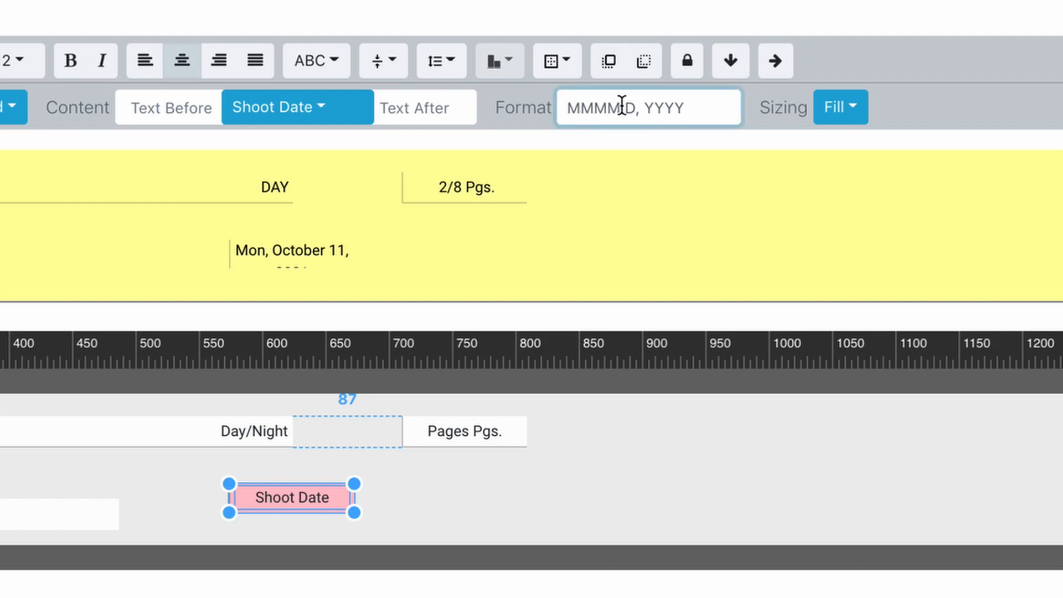
# - Change the Shoot Date field's date format to MM/DD/YY and deselect the box
pyautogui.moveTo(615, 107); pyautogui.dragTo(598, 105)
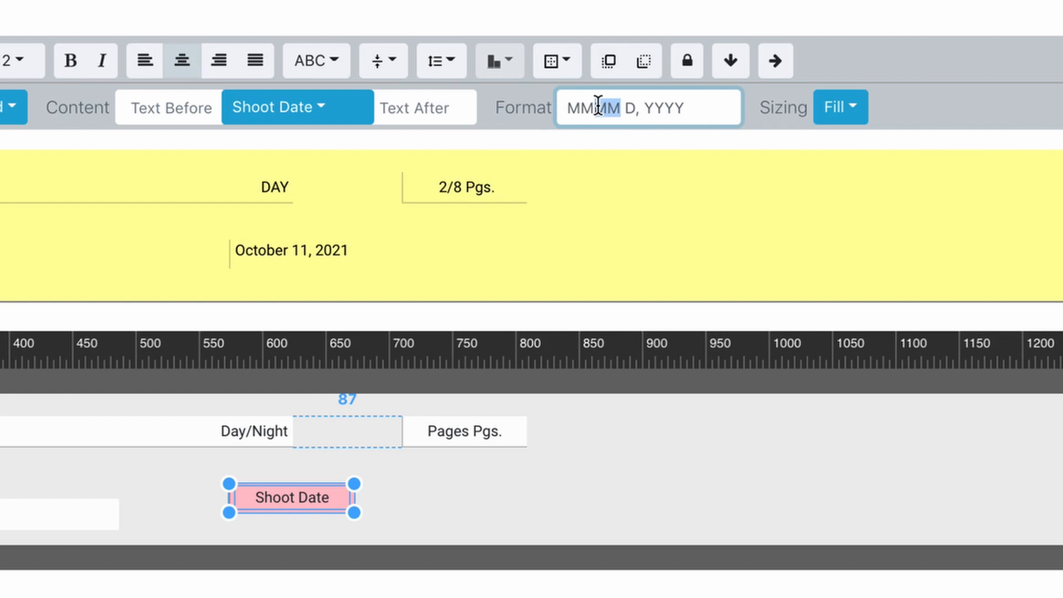
pyautogui.press('BackSpace')
pyautogui.write('/')
pyautogui.press('Delete')
pyautogui.write('D')
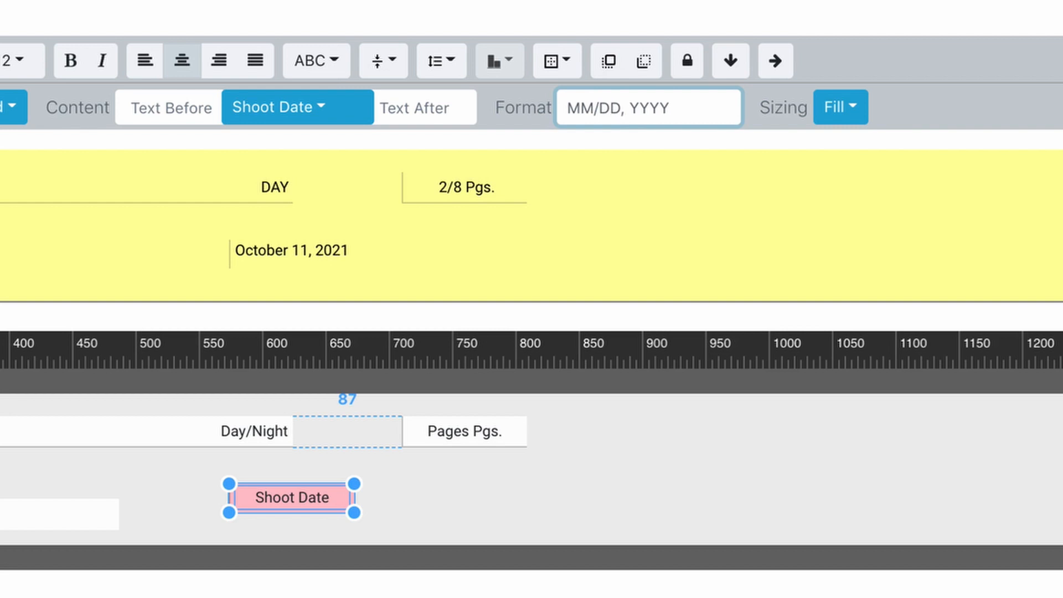
pyautogui.click(649, 108)
pyautogui.press('BackSpace')
pyautogui.press('BackSpace')
pyautogui.press('BackSpace')
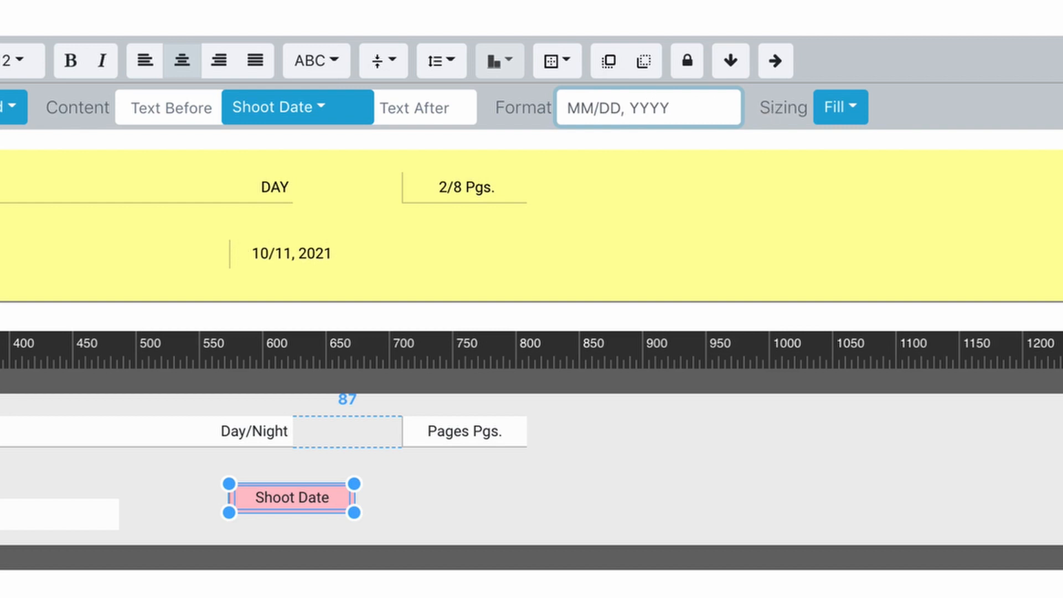
pyautogui.press('BackSpace')
pyautogui.write('/')
pyautogui.click(690, 106)
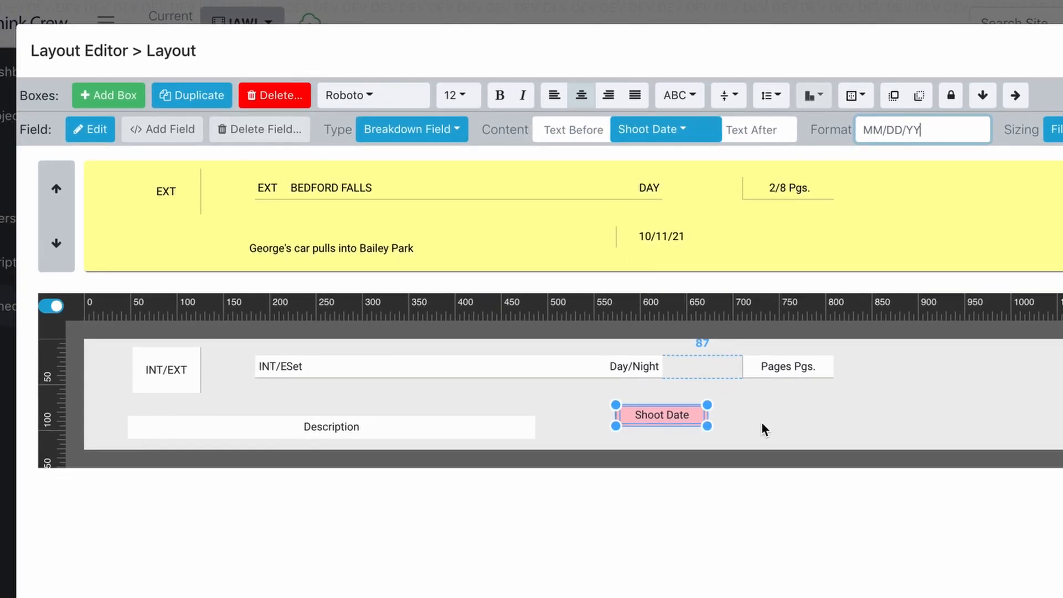
pyautogui.click(548, 487)
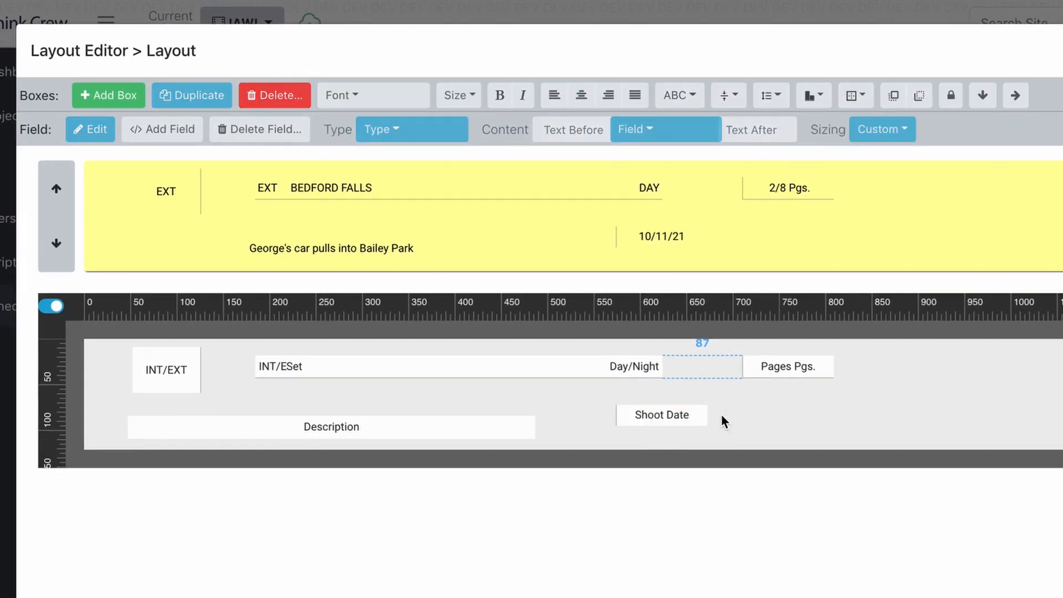
# - Set the Shoot Date field's date format to MMM DD, YYYY
pyautogui.click(678, 419)
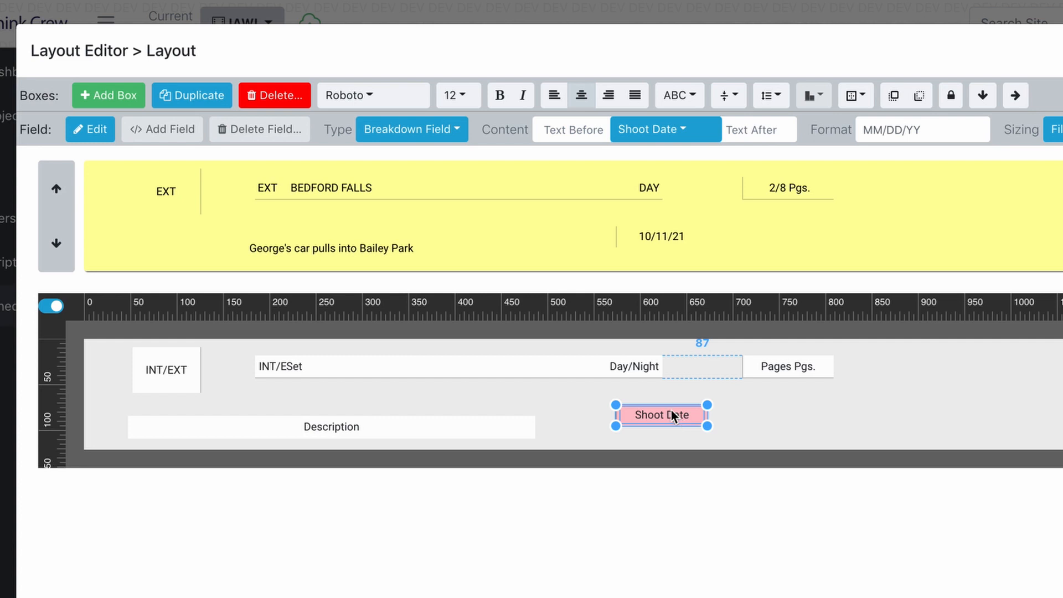
pyautogui.click(885, 130)
pyautogui.press('BackSpace')
pyautogui.write('M,')
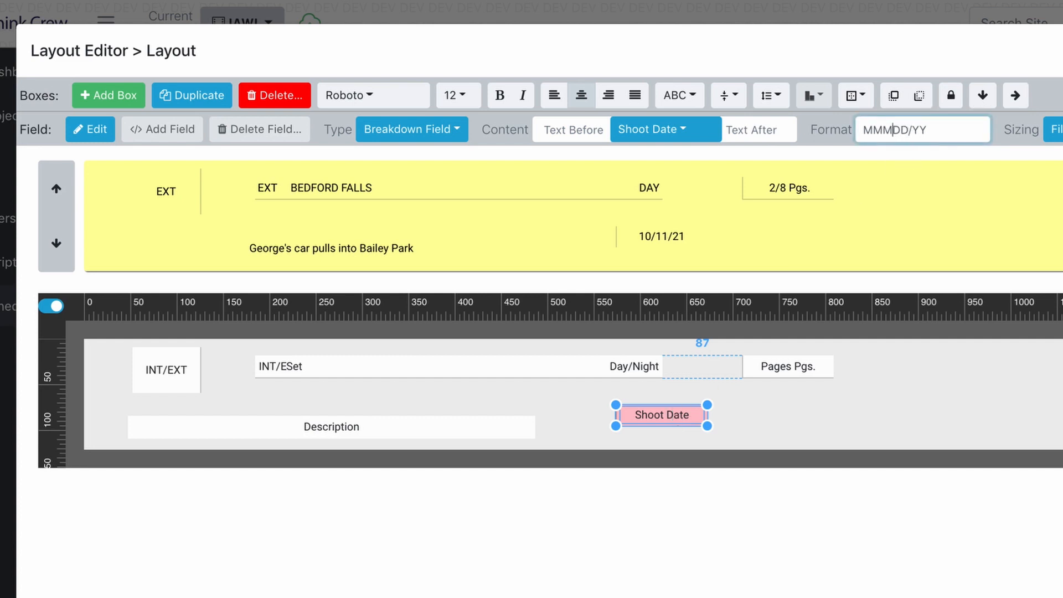
pyautogui.press('Return')
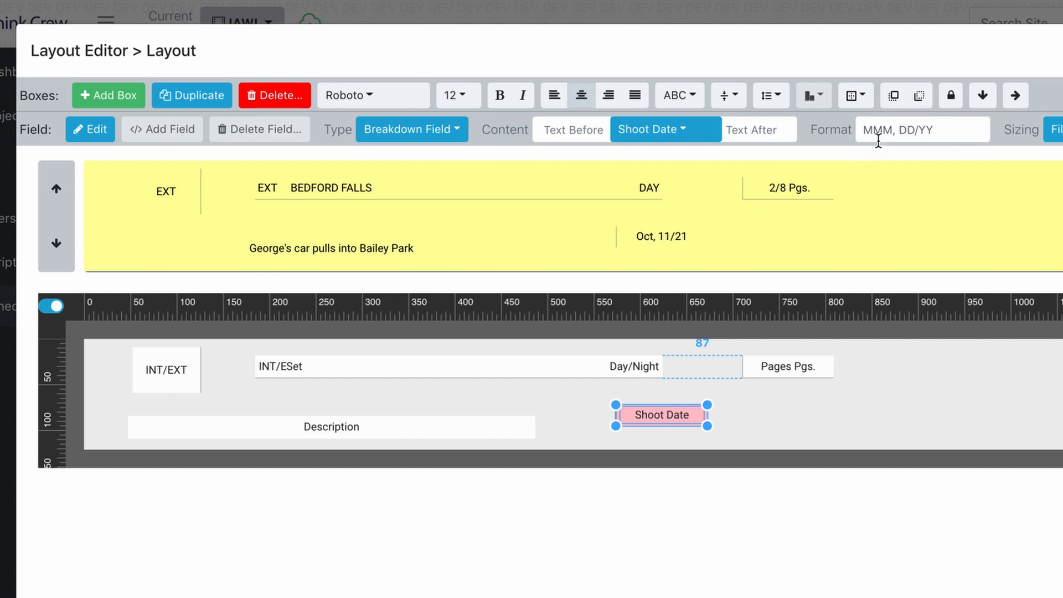
pyautogui.click(916, 126)
pyautogui.press('BackSpace')
pyautogui.write(',')
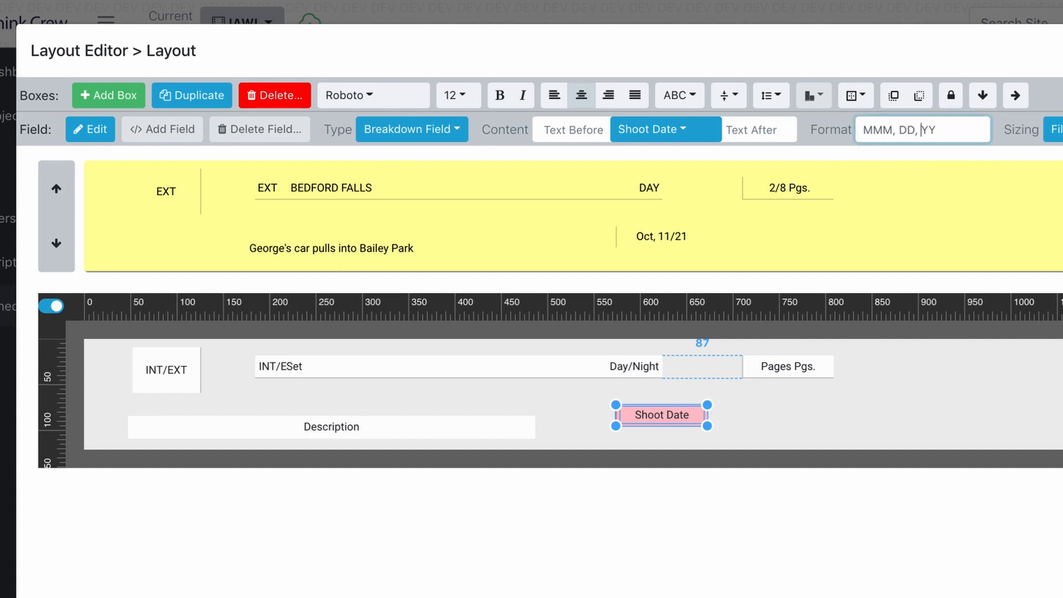
pyautogui.click(898, 130)
pyautogui.press('BackSpace')
pyautogui.click(846, 210)
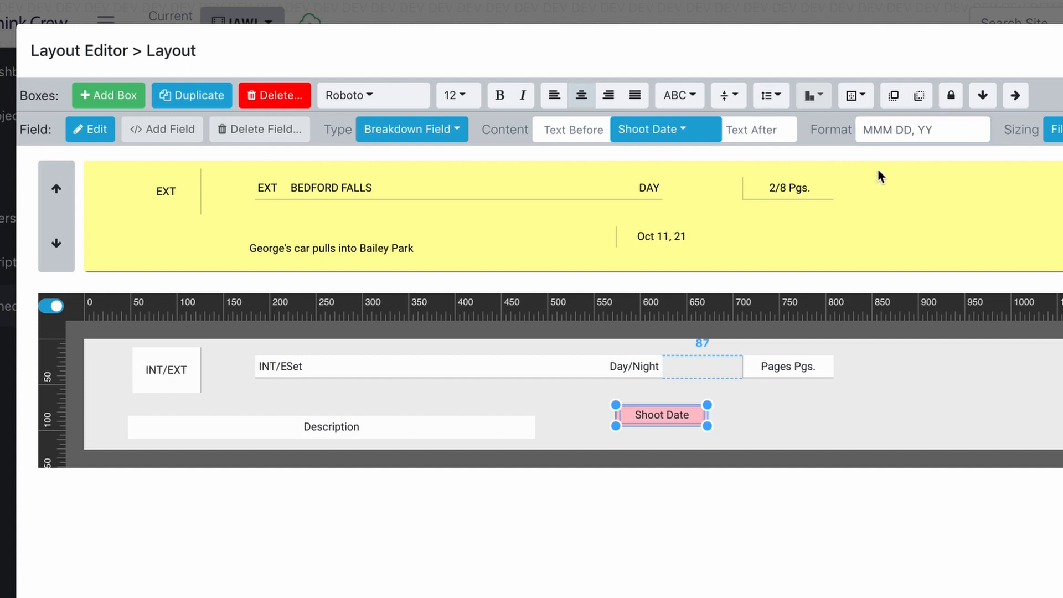
pyautogui.click(926, 130)
pyautogui.write('YY')
pyautogui.press('Return')
# - Move the INT/EXT box to the strip's top-left corner, with the three-field box beside it and the Description box directly beneath that one
pyautogui.moveTo(165, 365); pyautogui.dragTo(116, 355)
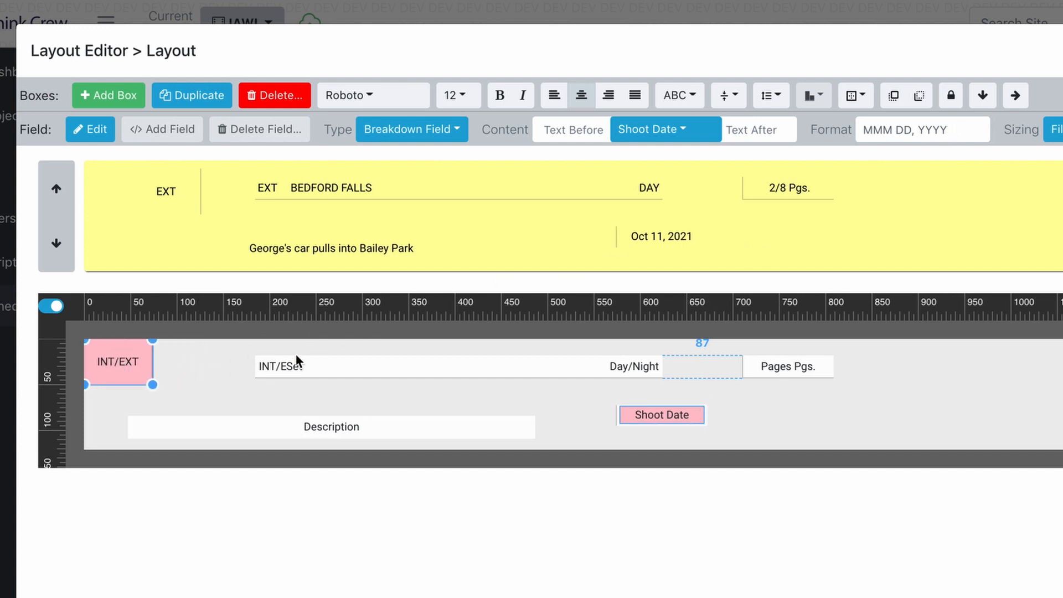
pyautogui.moveTo(310, 366); pyautogui.dragTo(207, 350)
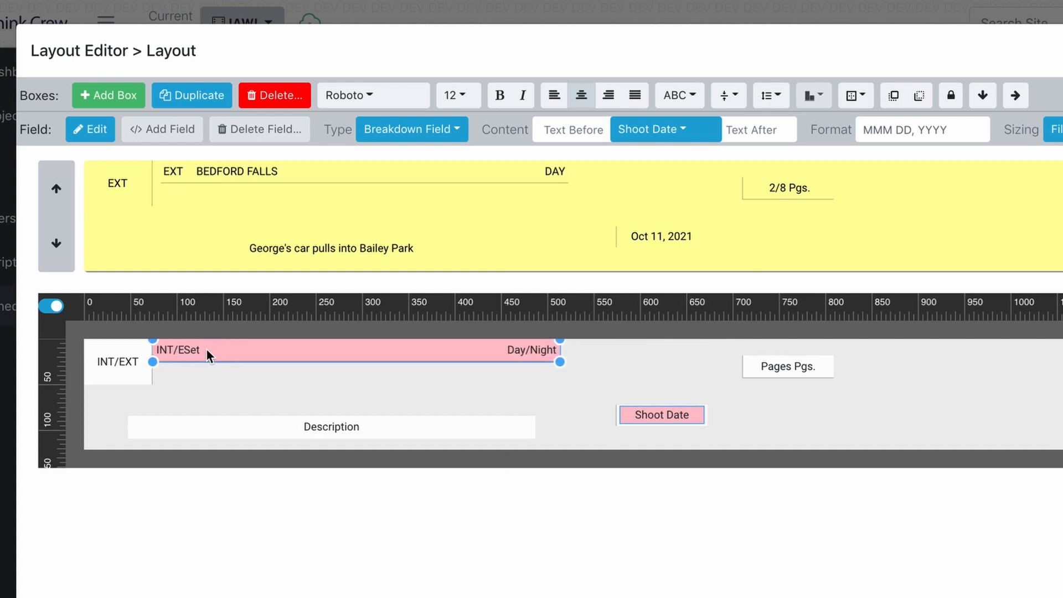
pyautogui.moveTo(197, 423); pyautogui.dragTo(227, 368)
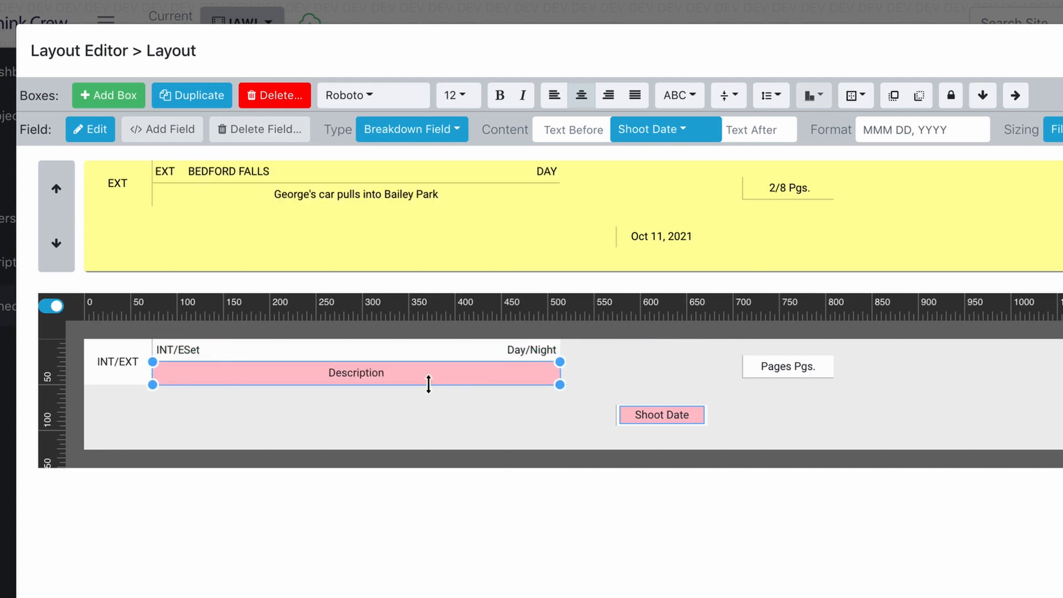
pyautogui.click(593, 394)
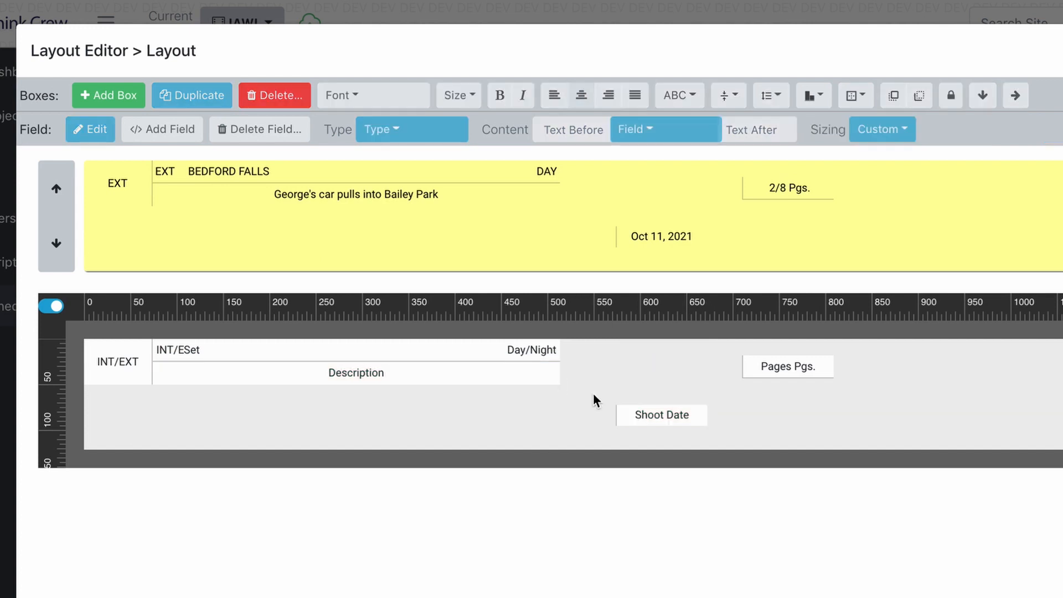
# - Stack the Pages and Shoot Date boxes against the right side of the three-field and Description boxes, and shorten the strip to fit the two rows
pyautogui.moveTo(784, 367); pyautogui.dragTo(605, 353)
pyautogui.moveTo(649, 413); pyautogui.dragTo(606, 378)
pyautogui.click(621, 403)
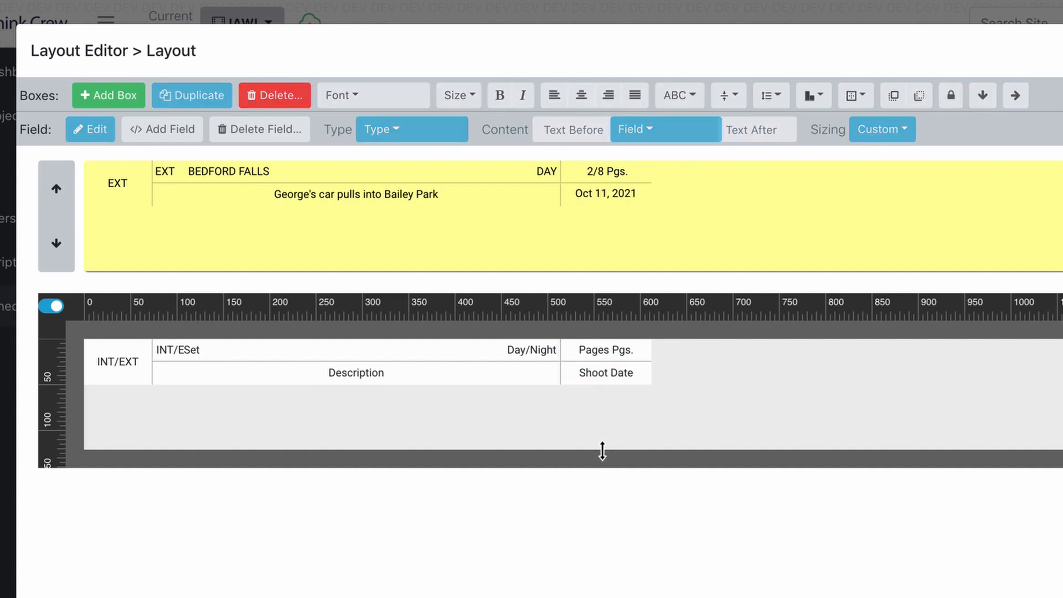
pyautogui.moveTo(602, 448); pyautogui.dragTo(610, 386)
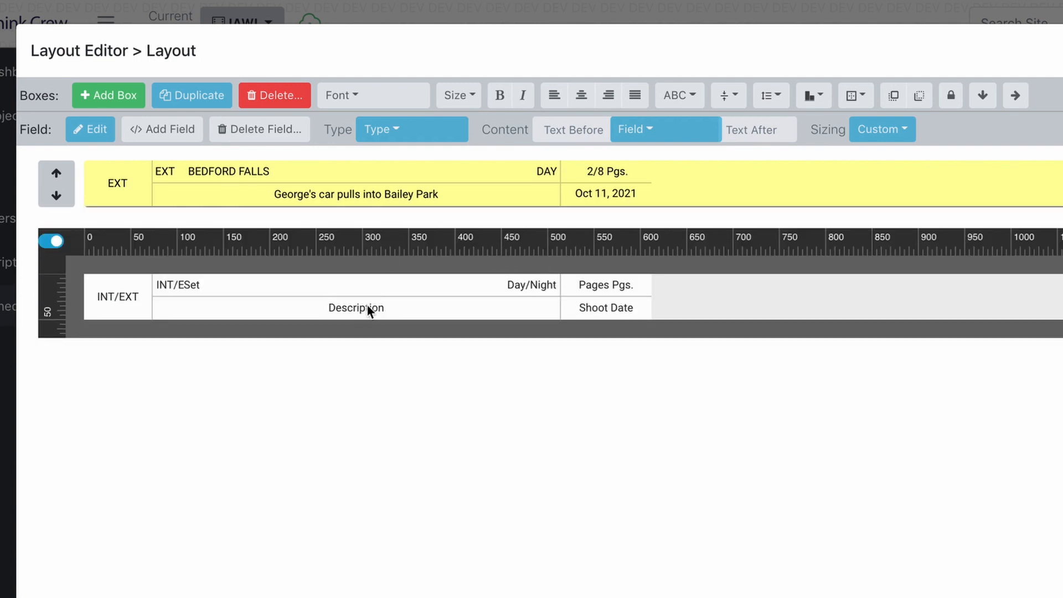
# - Left-align the Description field and change the corner INT/EXT box's content to Scene Number
pyautogui.click(336, 304)
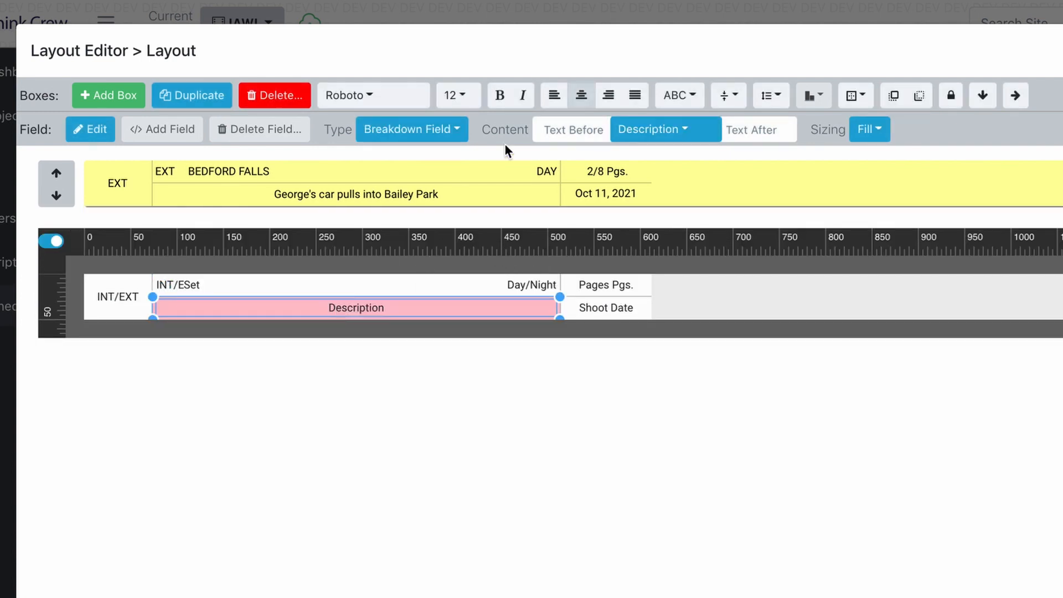
pyautogui.click(552, 96)
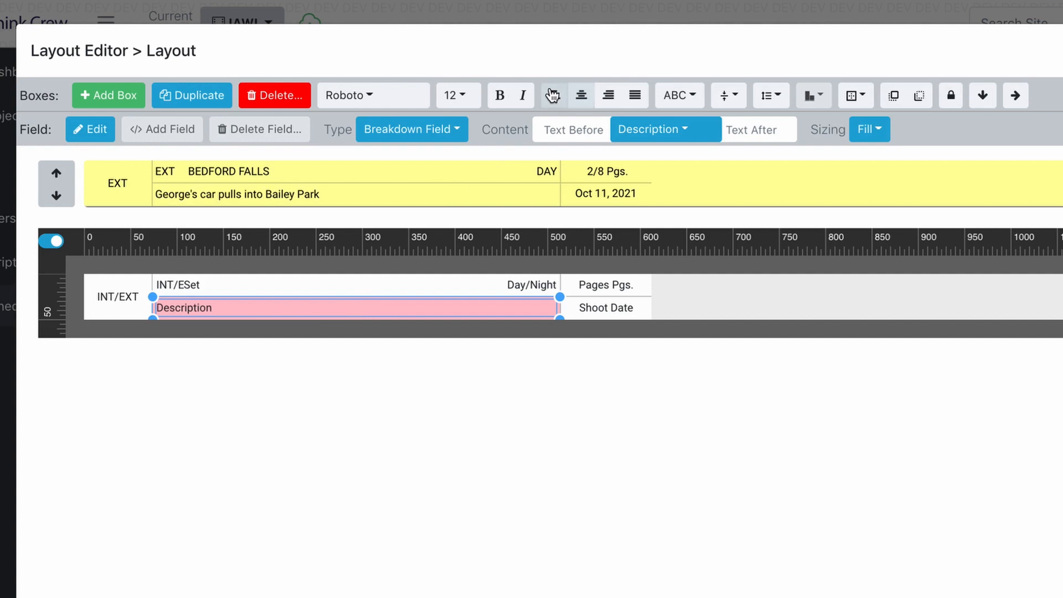
pyautogui.click(121, 294)
pyautogui.click(623, 131)
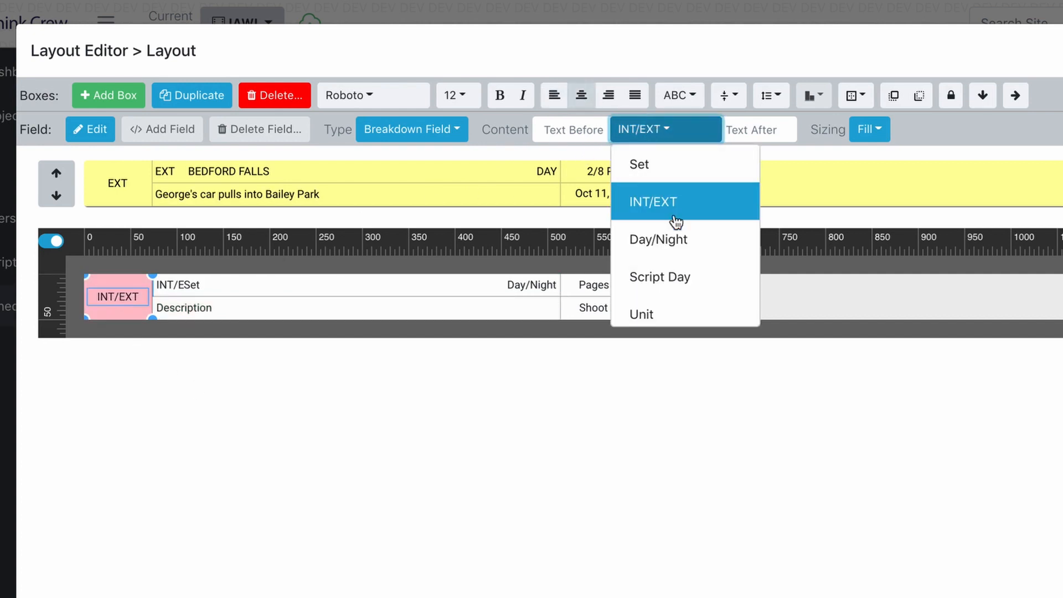
pyautogui.scroll(-4, 672, 266)
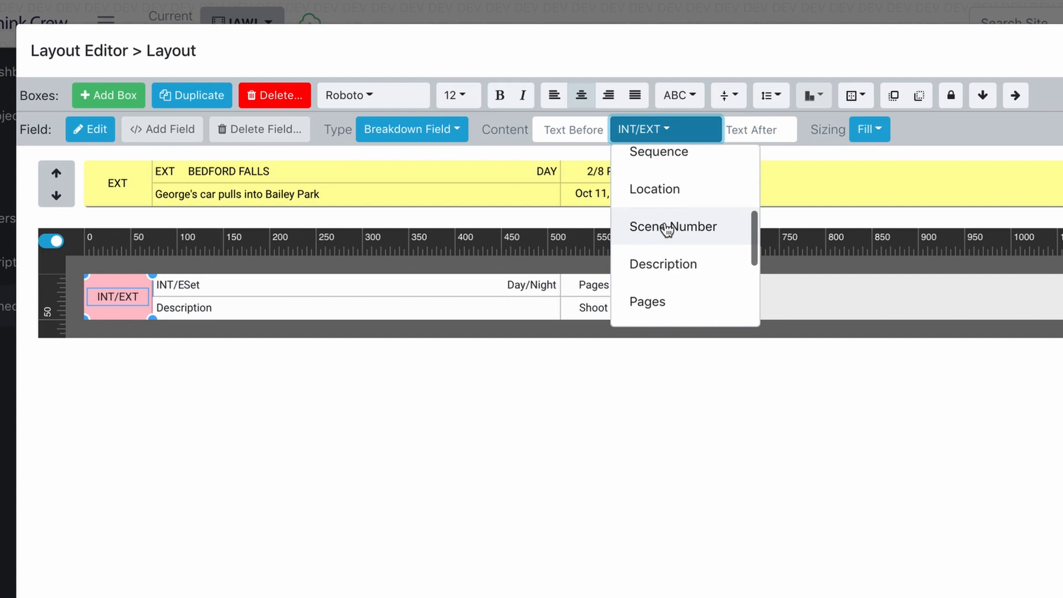
pyautogui.click(667, 228)
# - Browse forward and back through the preview strips to check the rearranged layout on different scenes
pyautogui.click(56, 195)
pyautogui.click(58, 197)
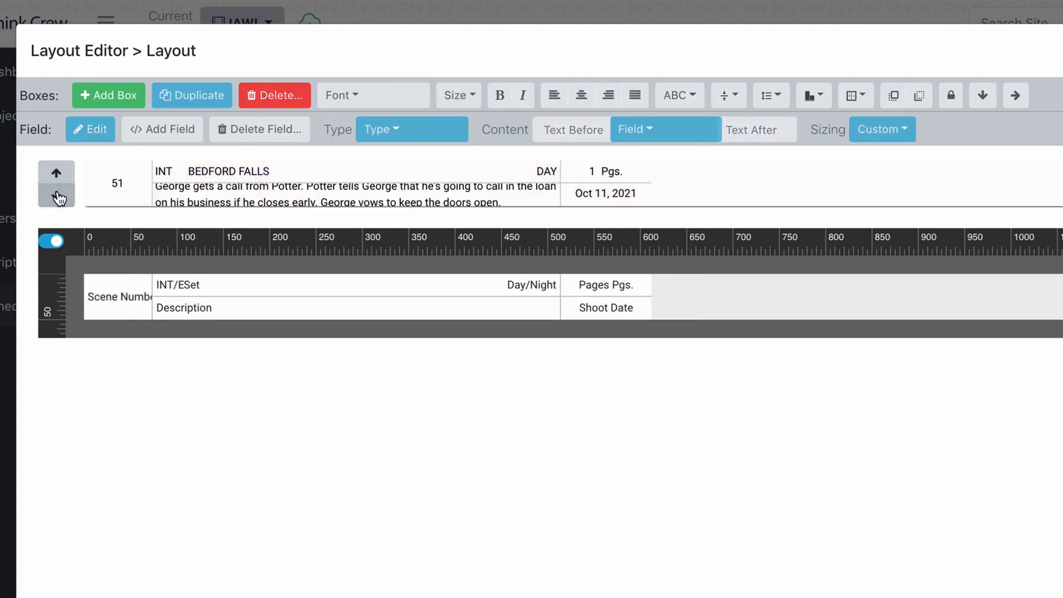
pyautogui.click(58, 197)
pyautogui.click(57, 197)
pyautogui.click(56, 176)
pyautogui.click(56, 176)
pyautogui.click(55, 174)
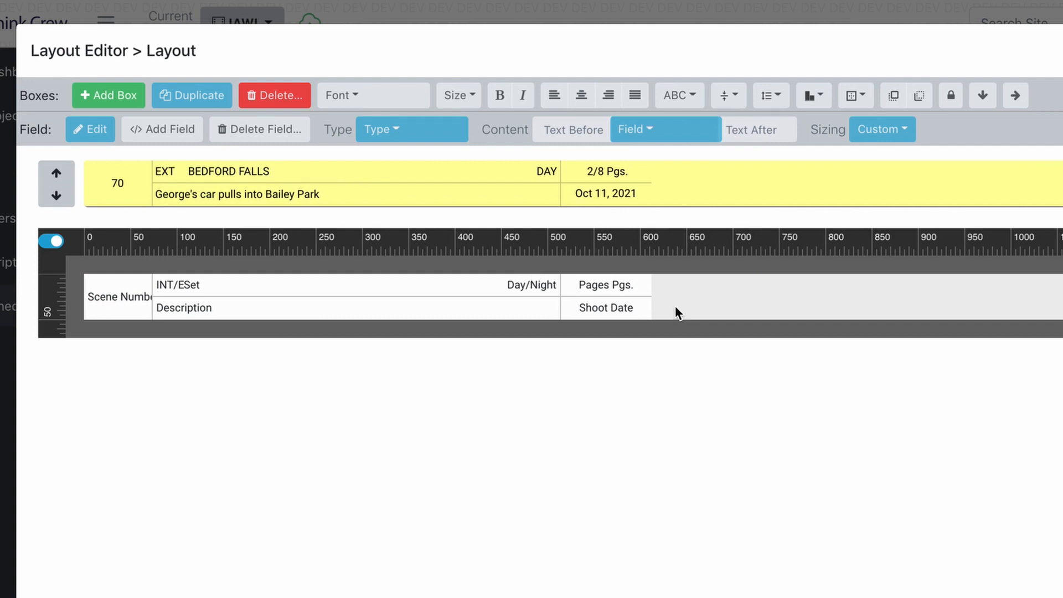
# - Add a box, place it directly right of the Shoot Date box, and give it only a left border
pyautogui.click(110, 96)
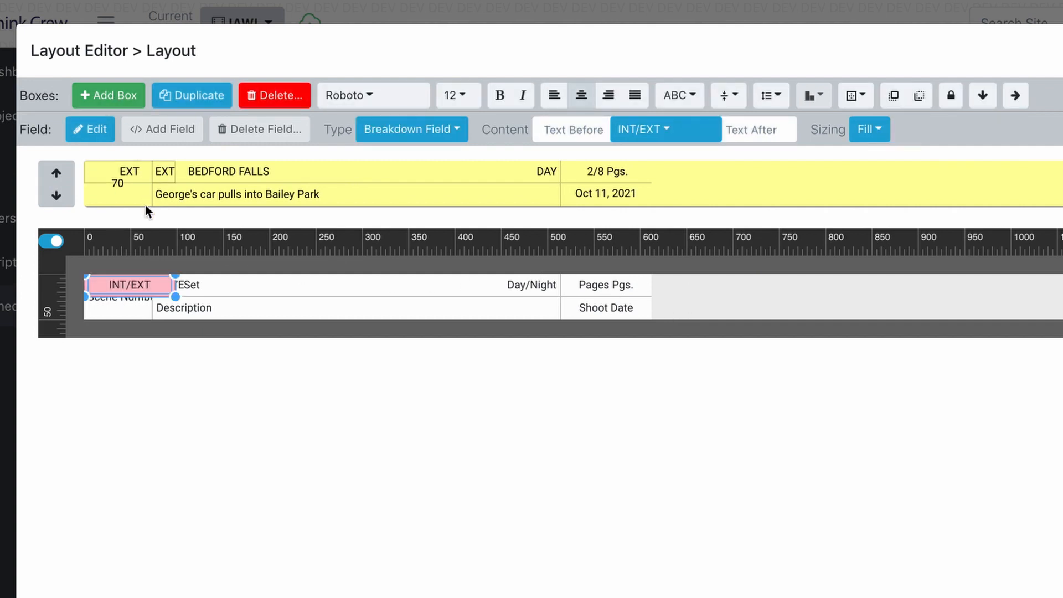
pyautogui.moveTo(166, 292); pyautogui.dragTo(692, 314)
pyautogui.click(866, 99)
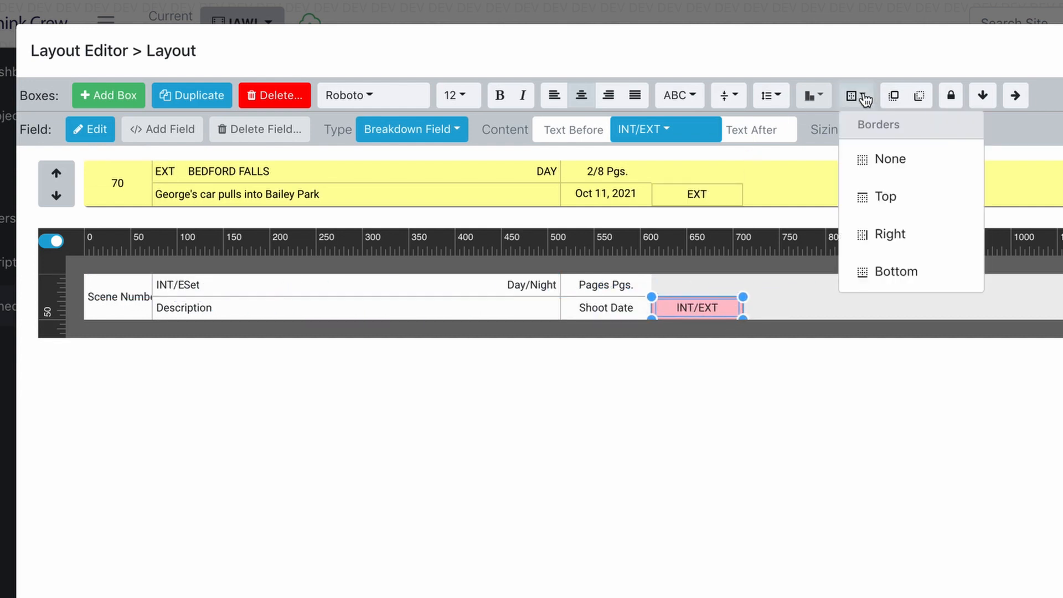
pyautogui.click(883, 159)
pyautogui.scroll(-3, 890, 214)
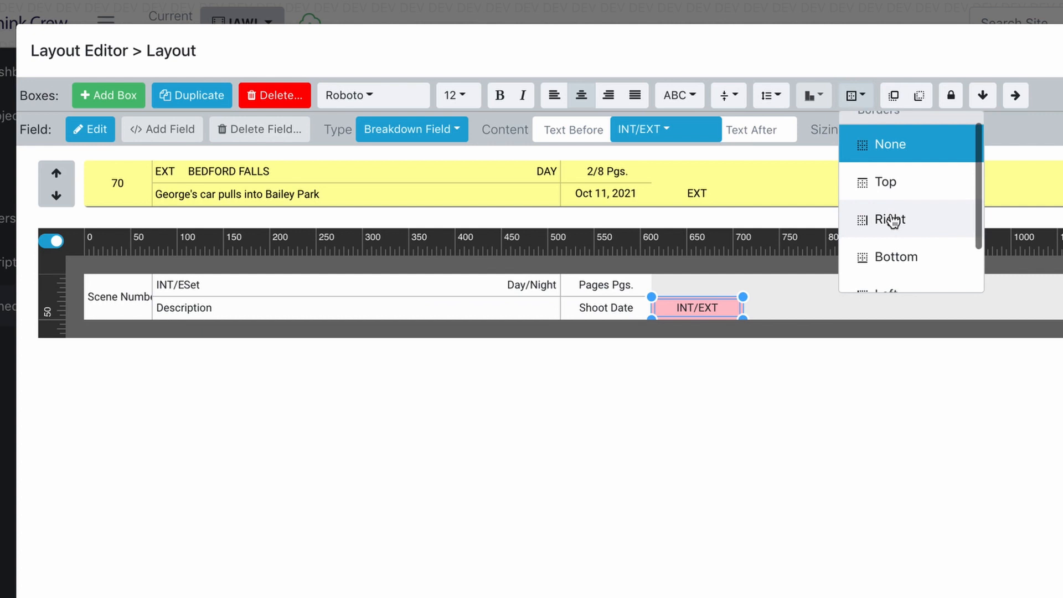
pyautogui.click(884, 239)
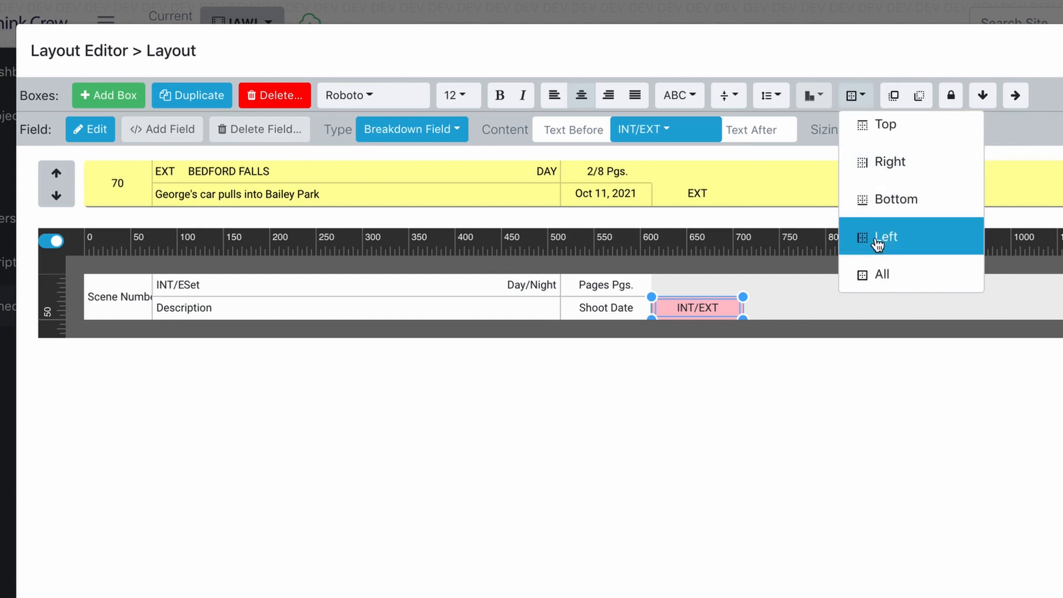
pyautogui.click(787, 300)
# - Widen the new box to about 300 units and add a second box of the same width directly above it
pyautogui.click(729, 306)
pyautogui.moveTo(743, 297); pyautogui.dragTo(932, 297)
pyautogui.click(88, 99)
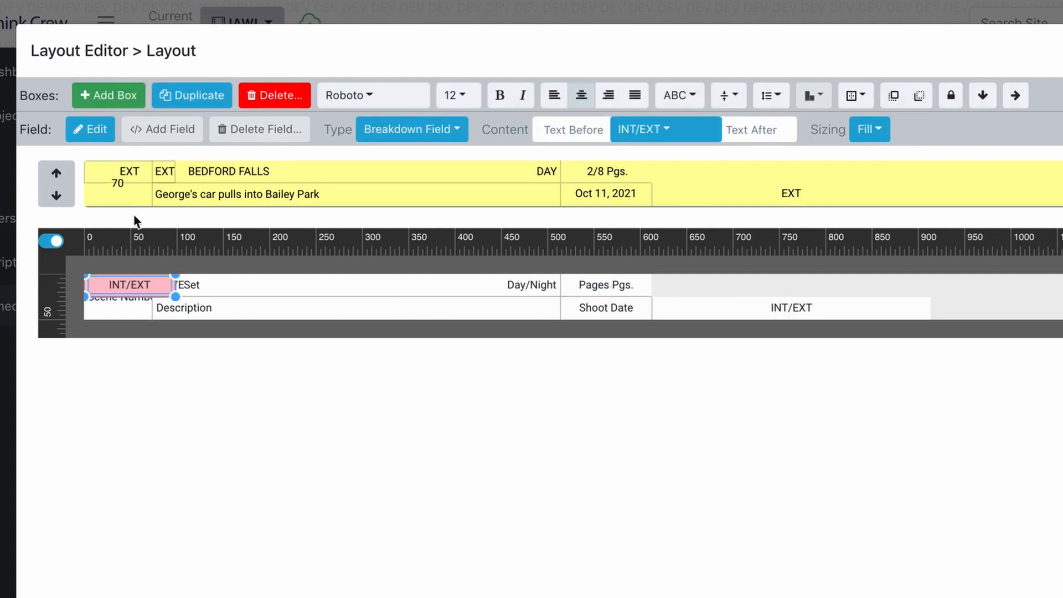
pyautogui.moveTo(132, 283); pyautogui.dragTo(930, 297)
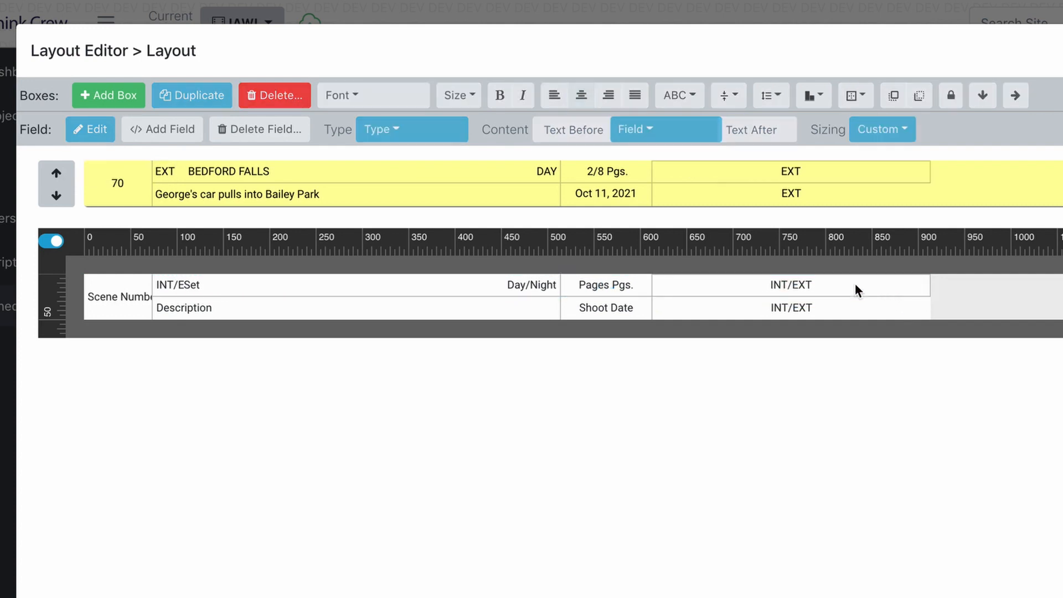
# - Replace the upper new box's full border with bottom and left borders only
pyautogui.click(825, 284)
pyautogui.click(852, 99)
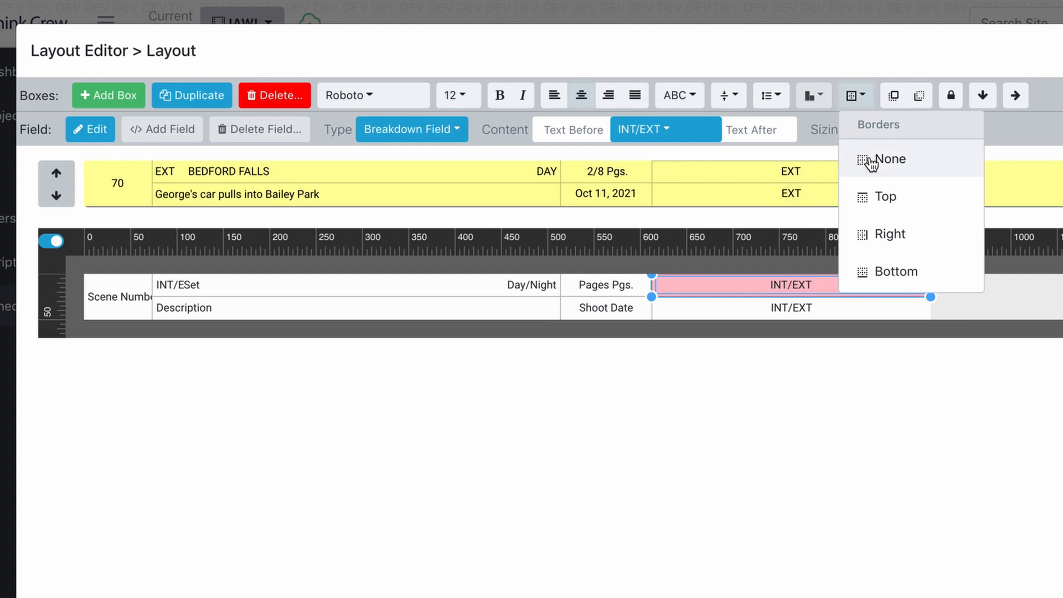
pyautogui.click(877, 274)
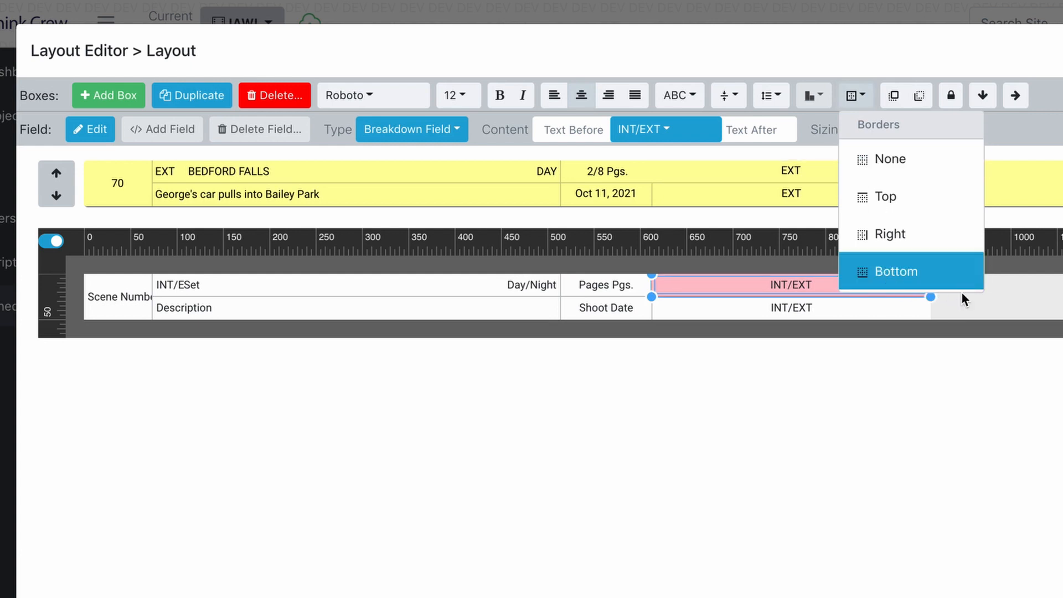
pyautogui.click(871, 284)
pyautogui.click(849, 96)
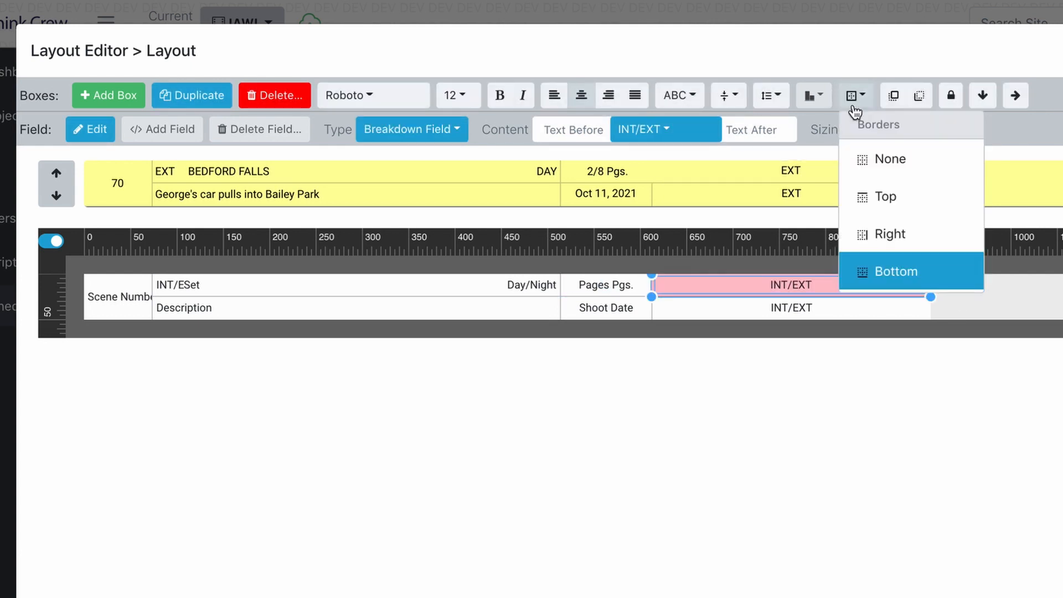
pyautogui.scroll(-1, 889, 244)
pyautogui.click(887, 238)
pyautogui.click(961, 304)
# - Select the lower new box, the Description box, the Pages box and the Shoot Date box in turn to review their field settings
pyautogui.click(764, 311)
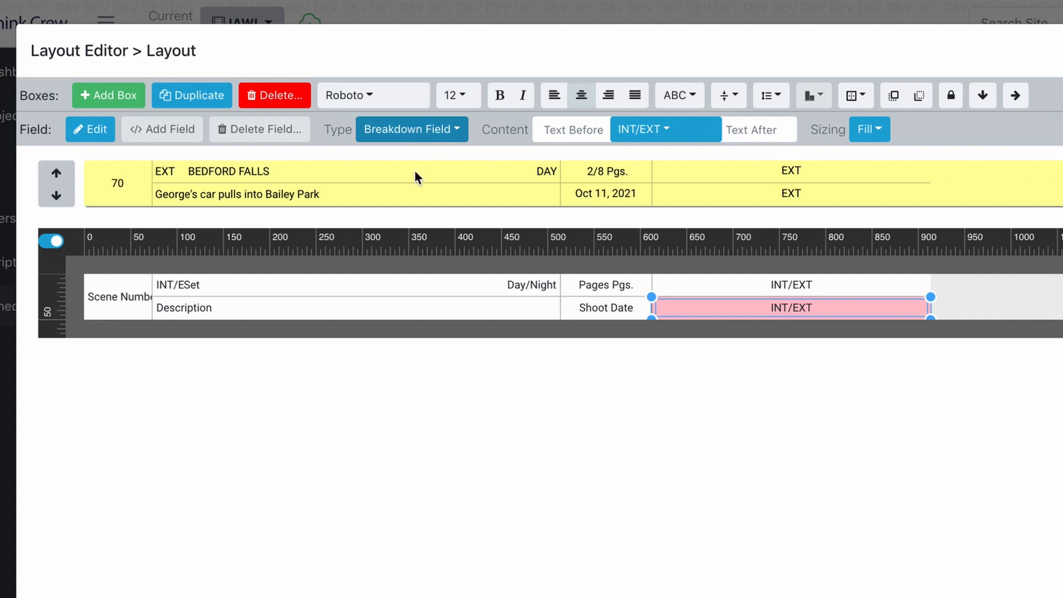
pyautogui.click(193, 309)
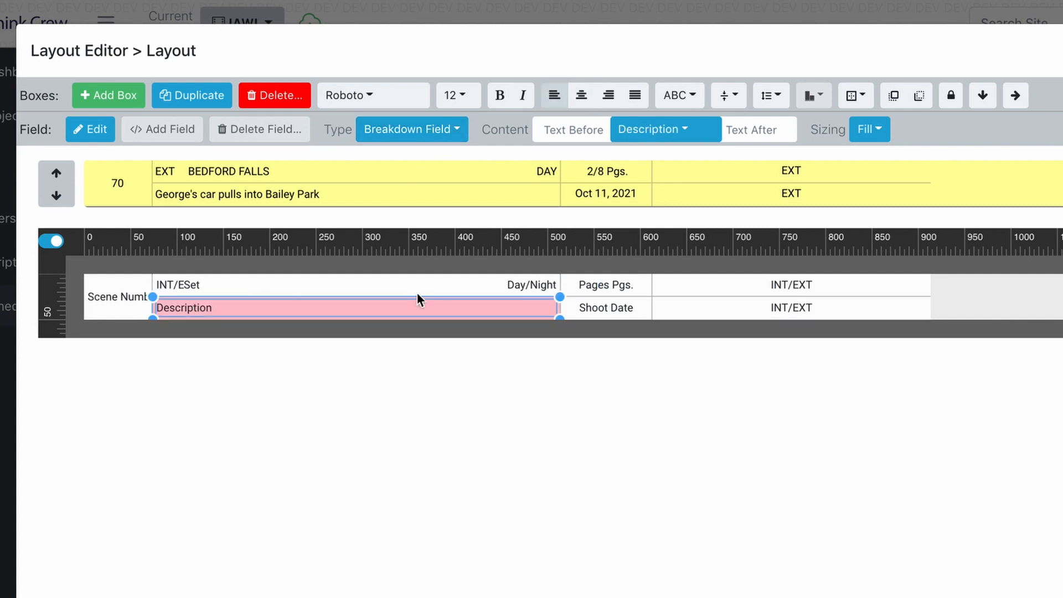
pyautogui.click(607, 285)
pyautogui.click(607, 309)
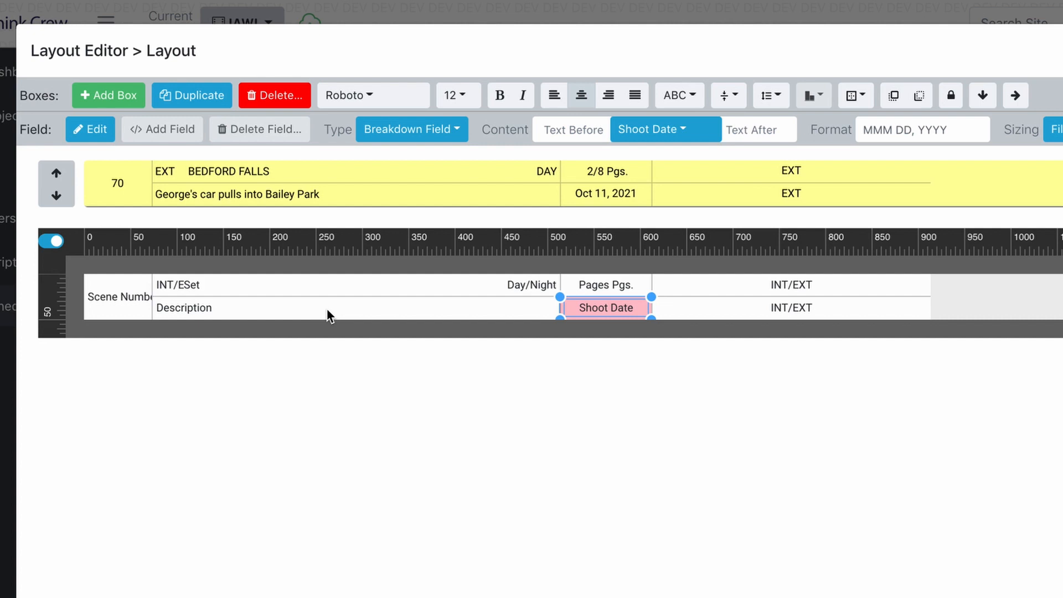
# - Try the Element List type on the lower new box and look through the available element categories
pyautogui.click(415, 131)
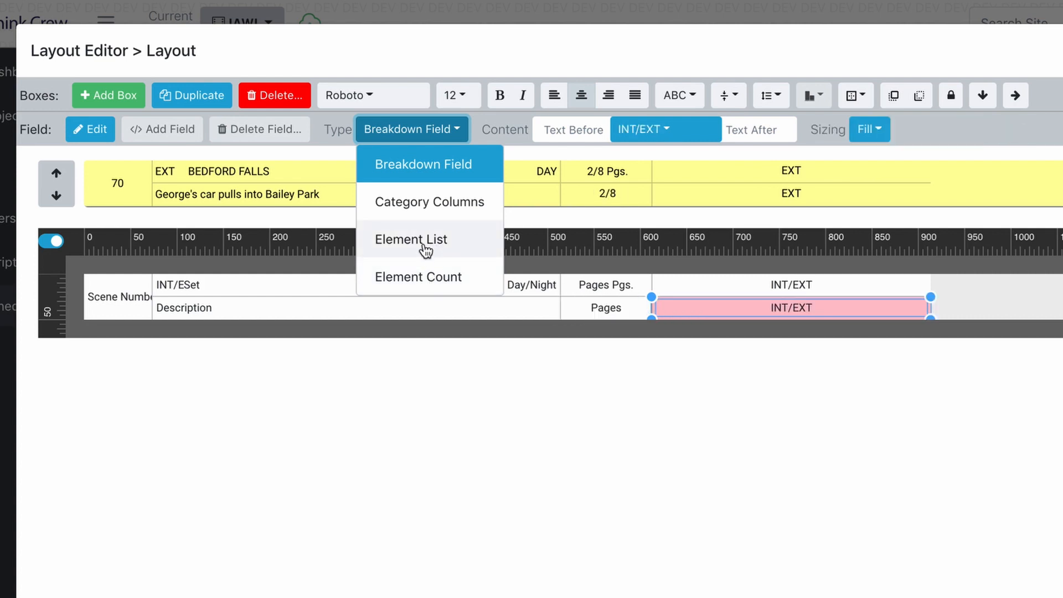
pyautogui.click(426, 250)
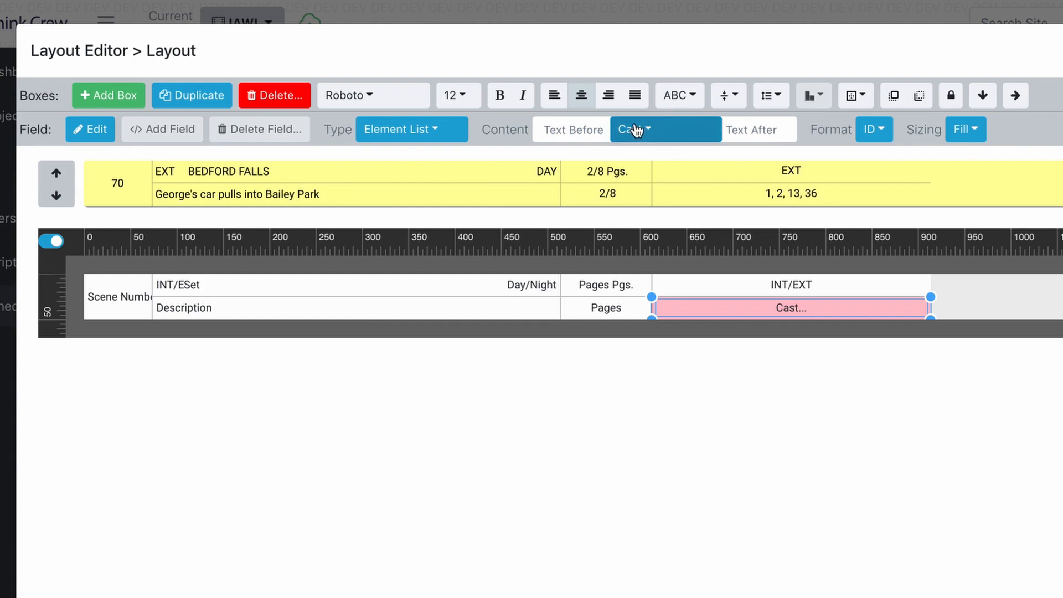
pyautogui.click(668, 132)
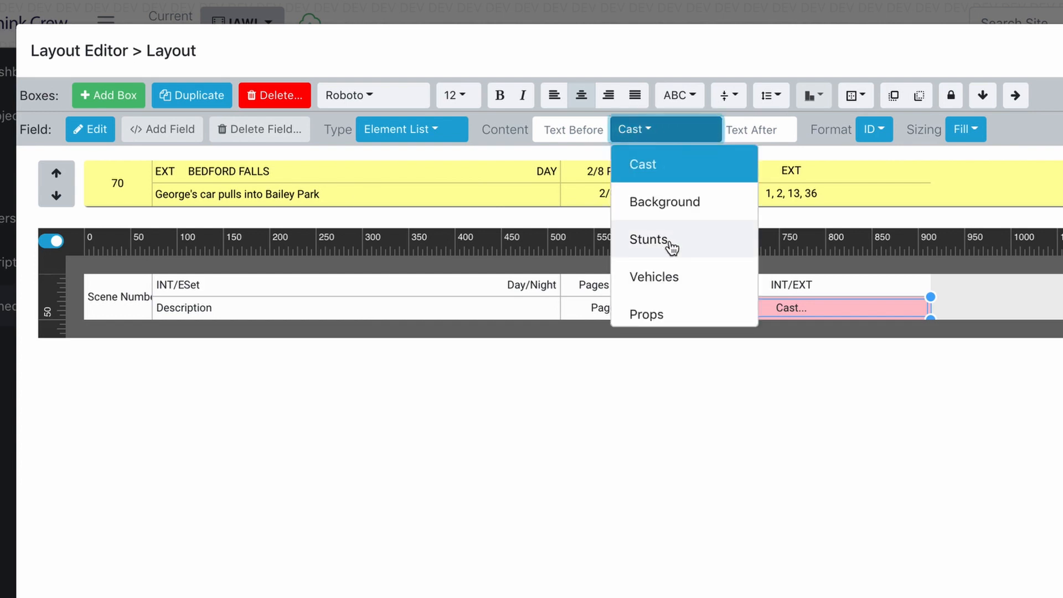
pyautogui.scroll(-6, 672, 247)
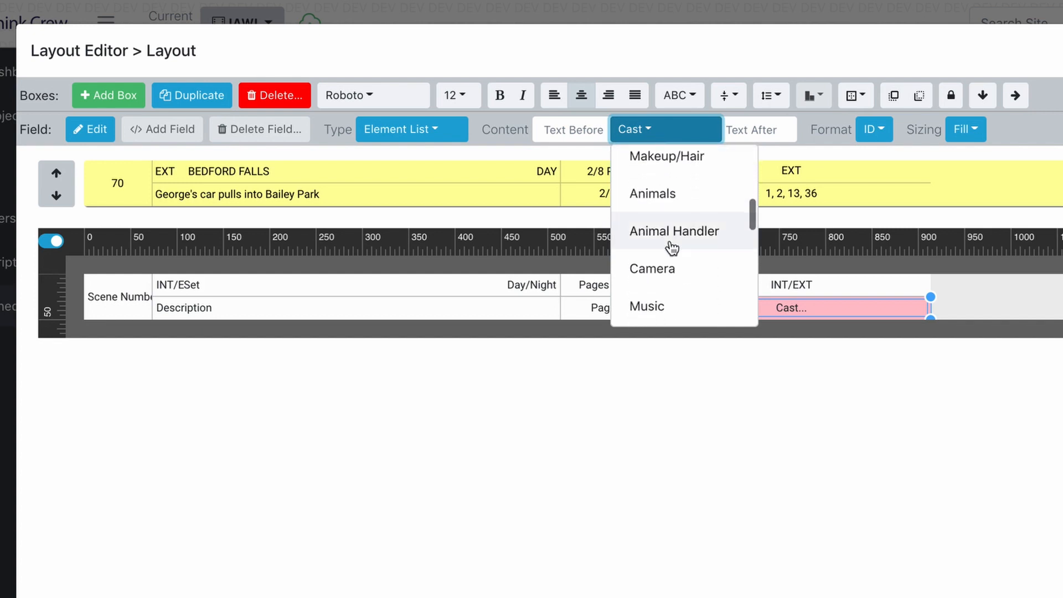
pyautogui.scroll(-2, 671, 247)
pyautogui.scroll(3, 665, 240)
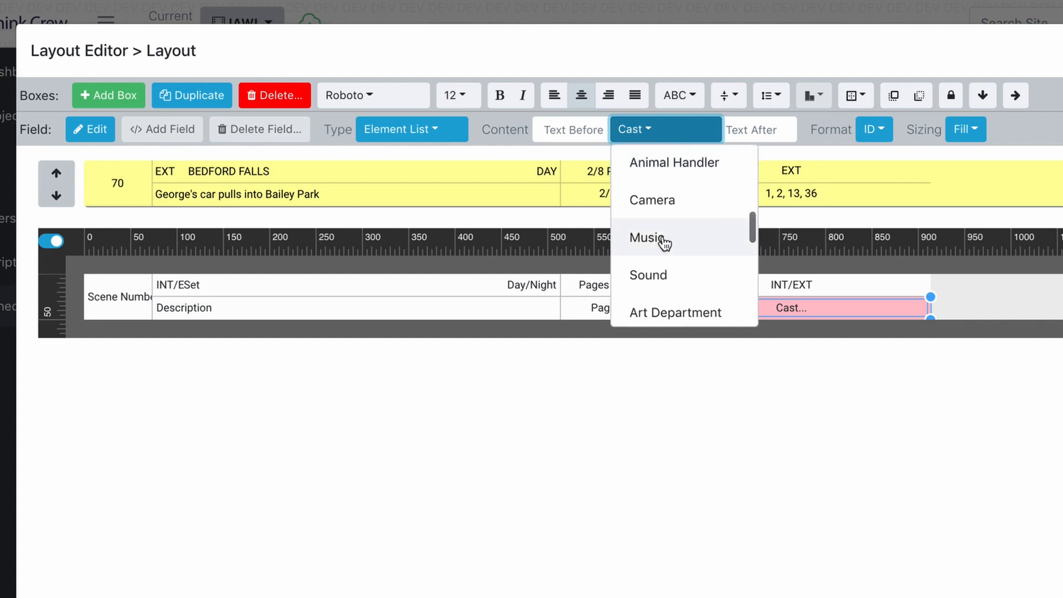
# - Switch the lower new box back to the Breakdown Field type and look through the available breakdown fields
pyautogui.click(435, 132)
pyautogui.click(438, 164)
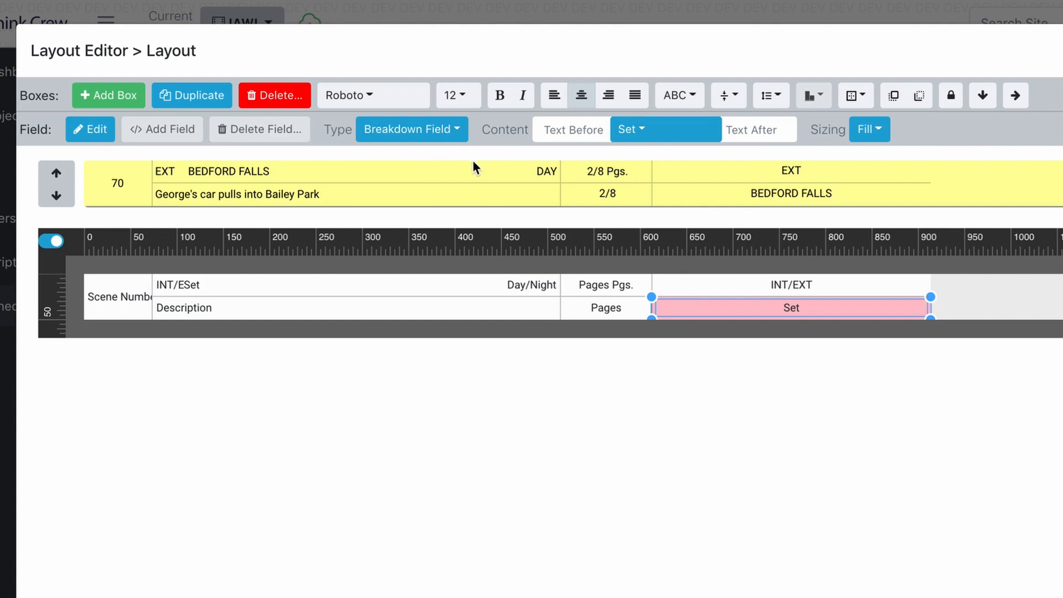
pyautogui.click(646, 131)
pyautogui.scroll(-3, 685, 209)
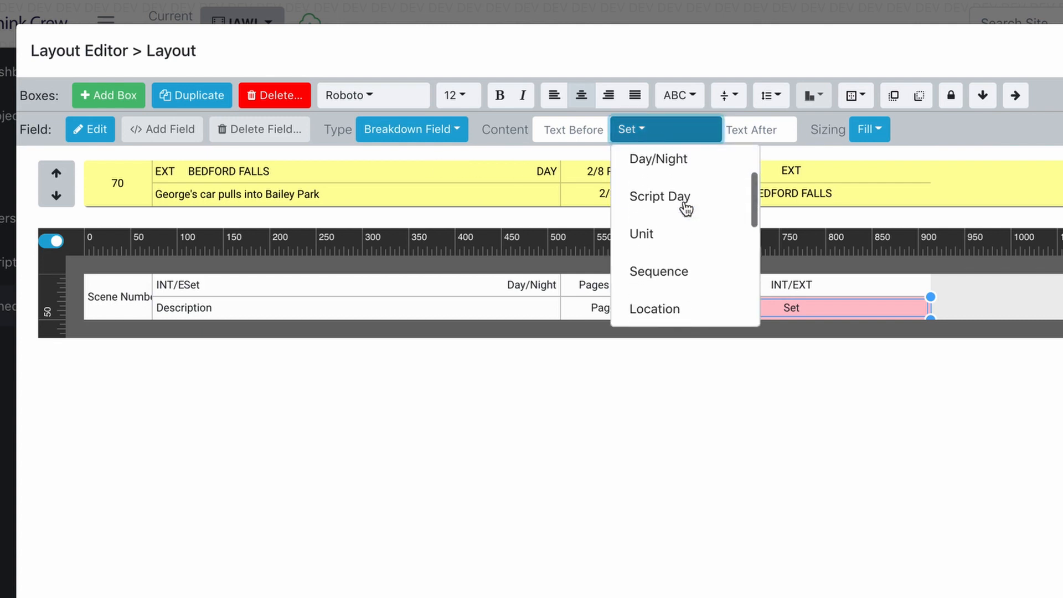
pyautogui.scroll(-1, 682, 209)
pyautogui.scroll(-3, 681, 244)
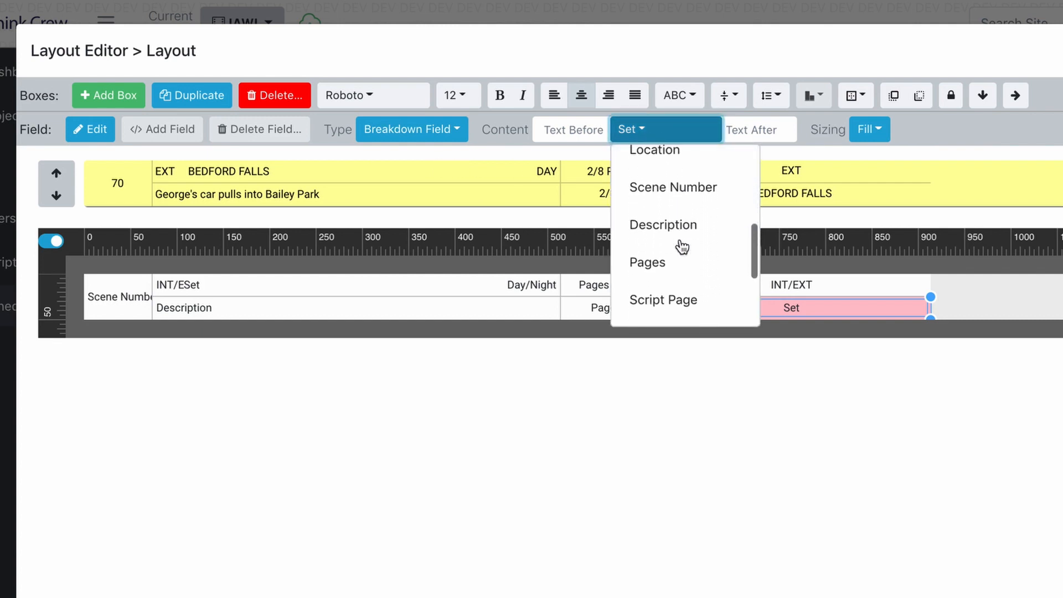
pyautogui.scroll(1, 668, 264)
pyautogui.scroll(1, 669, 250)
# - Set the lower new box to an Element List showing Cast and left-align its text
pyautogui.click(421, 133)
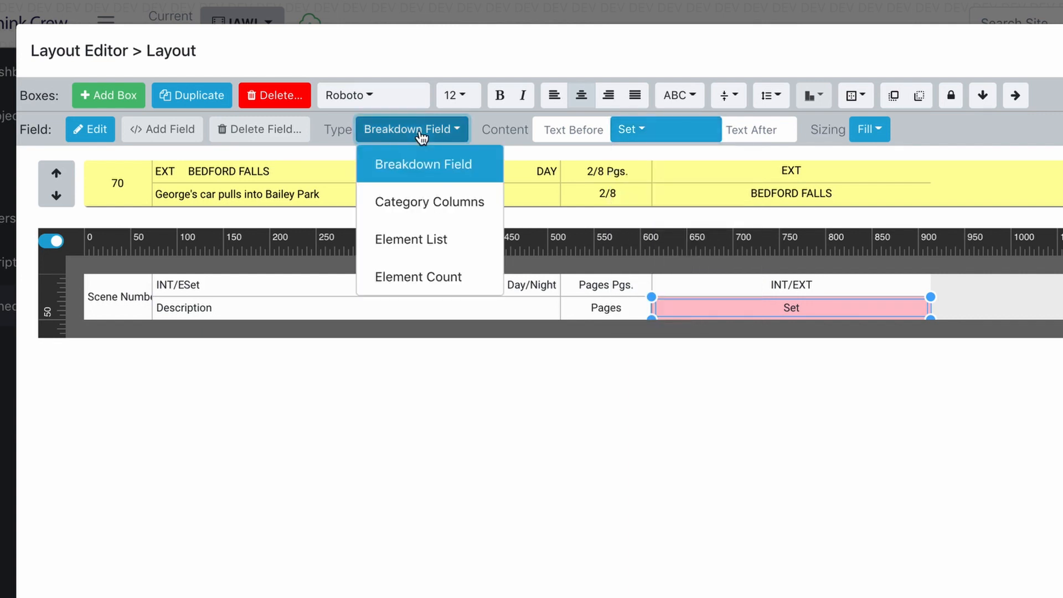
pyautogui.click(430, 249)
pyautogui.click(671, 132)
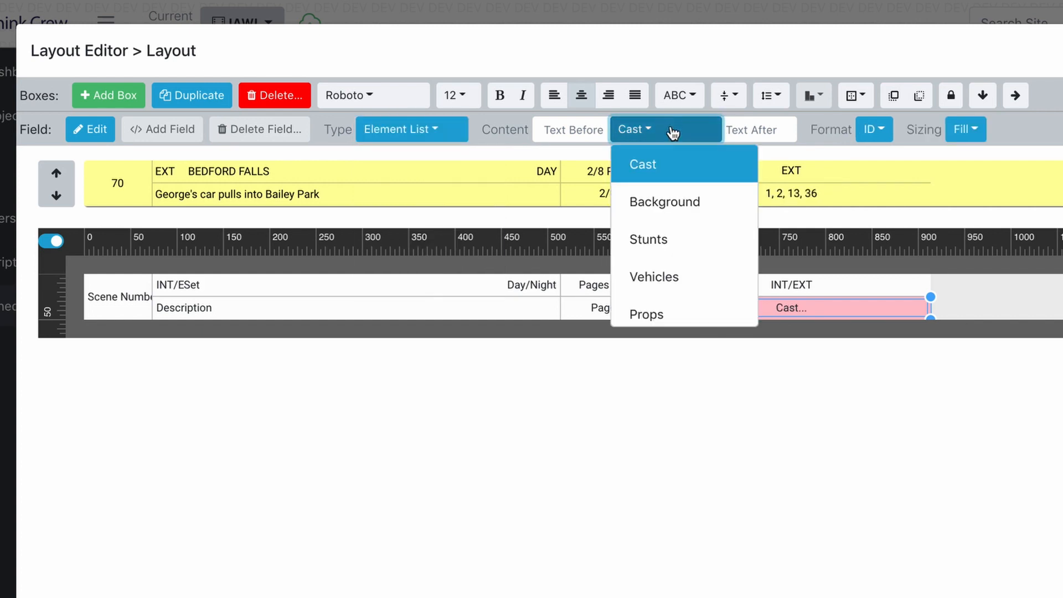
pyautogui.scroll(-5, 678, 224)
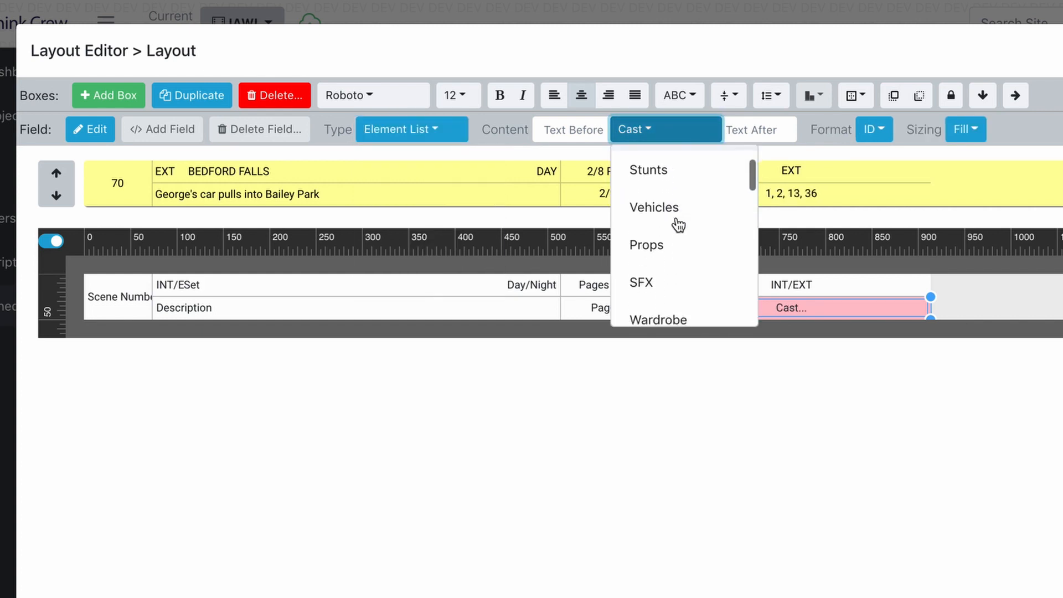
pyautogui.scroll(5, 679, 225)
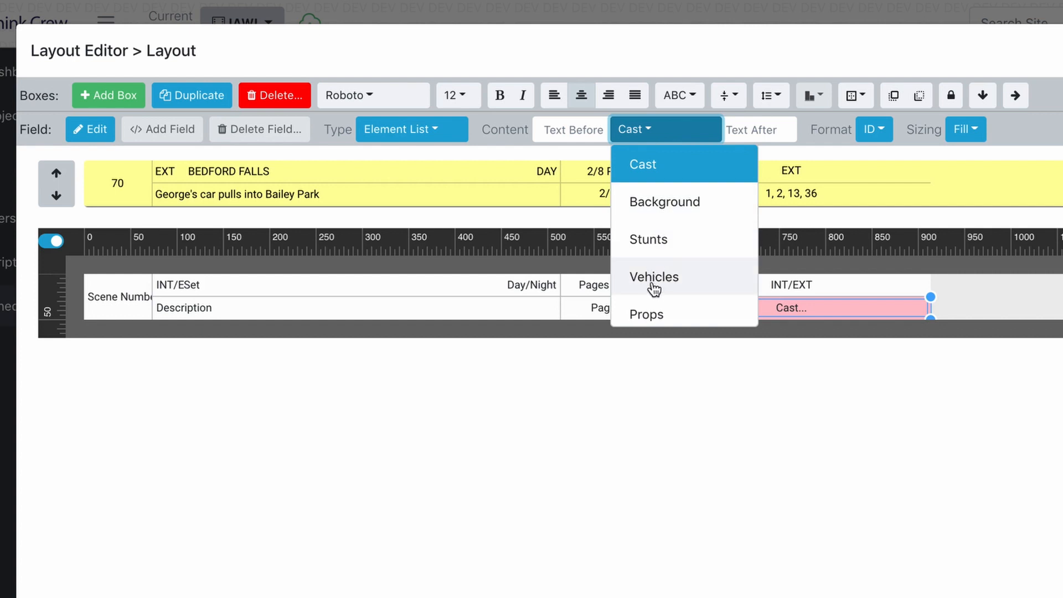
pyautogui.click(667, 171)
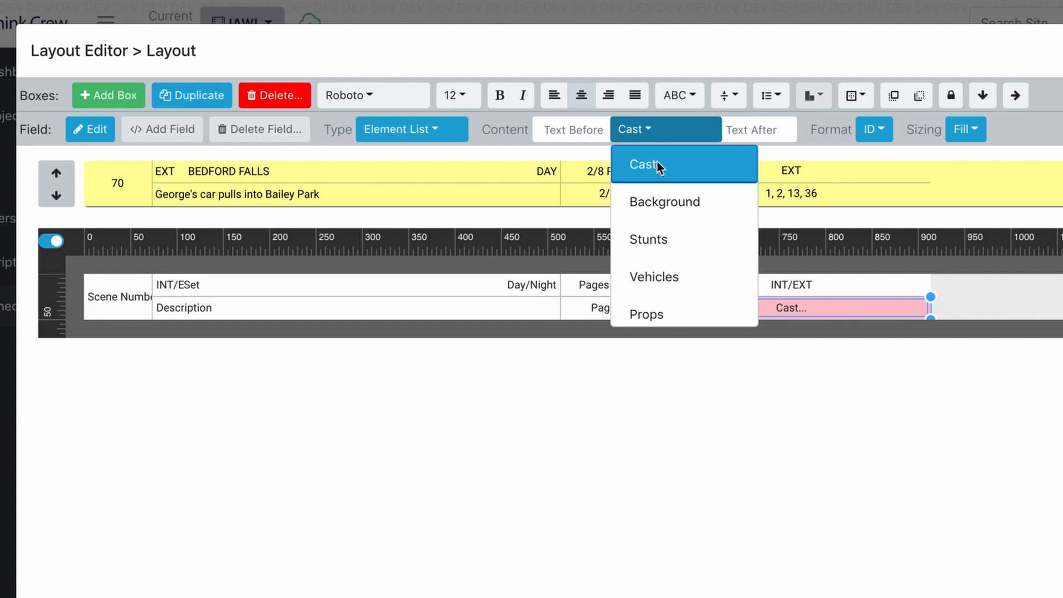
pyautogui.click(554, 96)
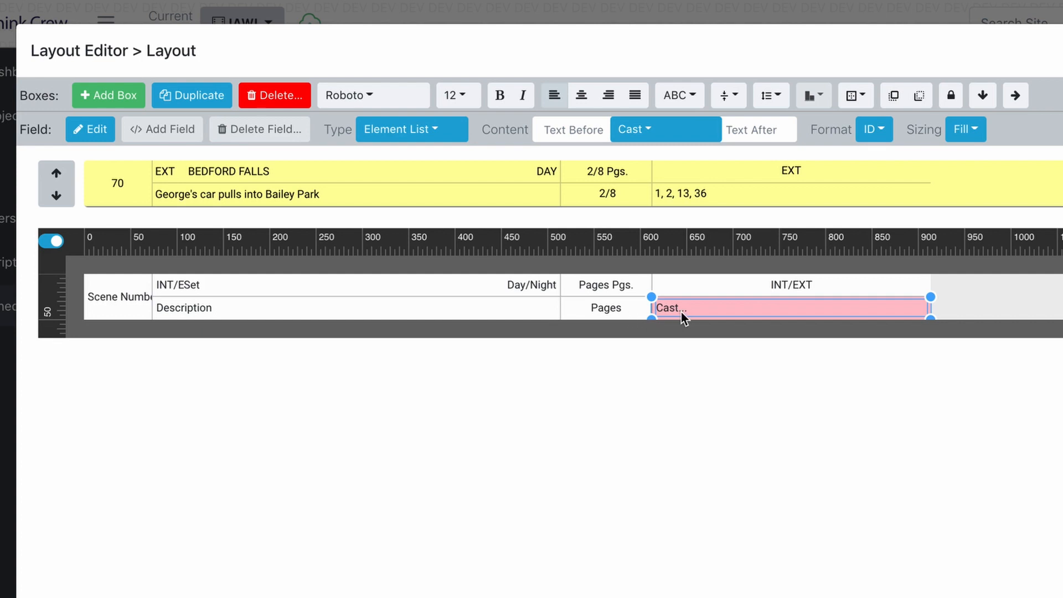
# - Try the Name and ID. Name formats on the cast list, then return its format to ID
pyautogui.click(879, 131)
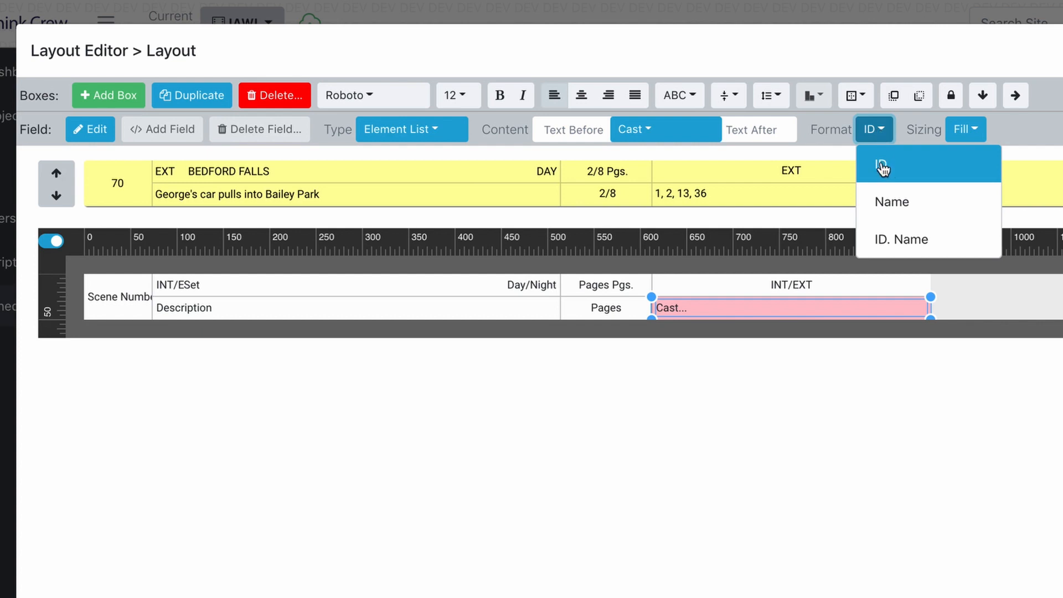
pyautogui.click(887, 203)
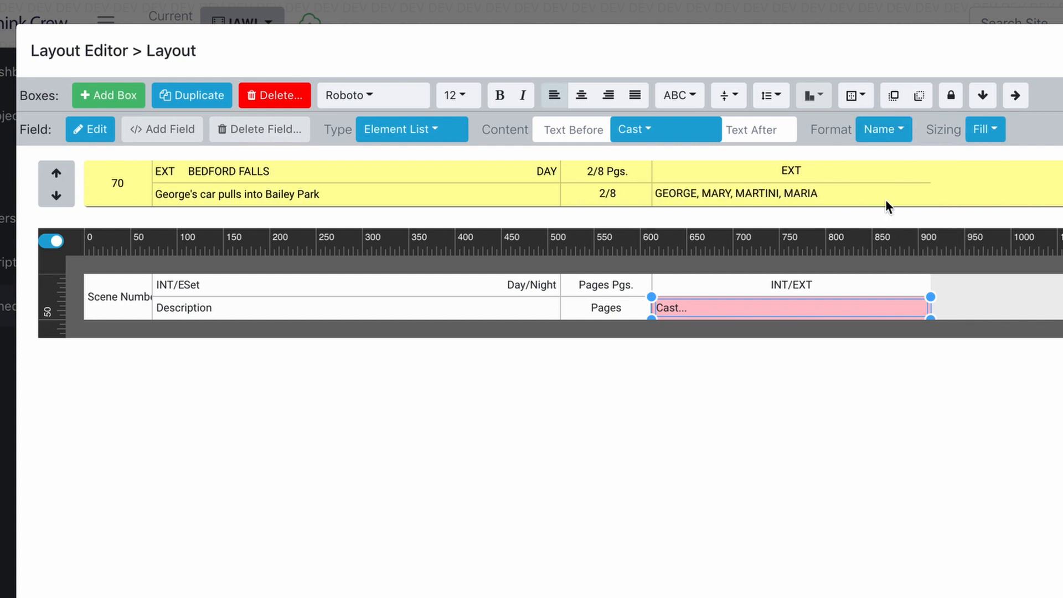
pyautogui.click(883, 129)
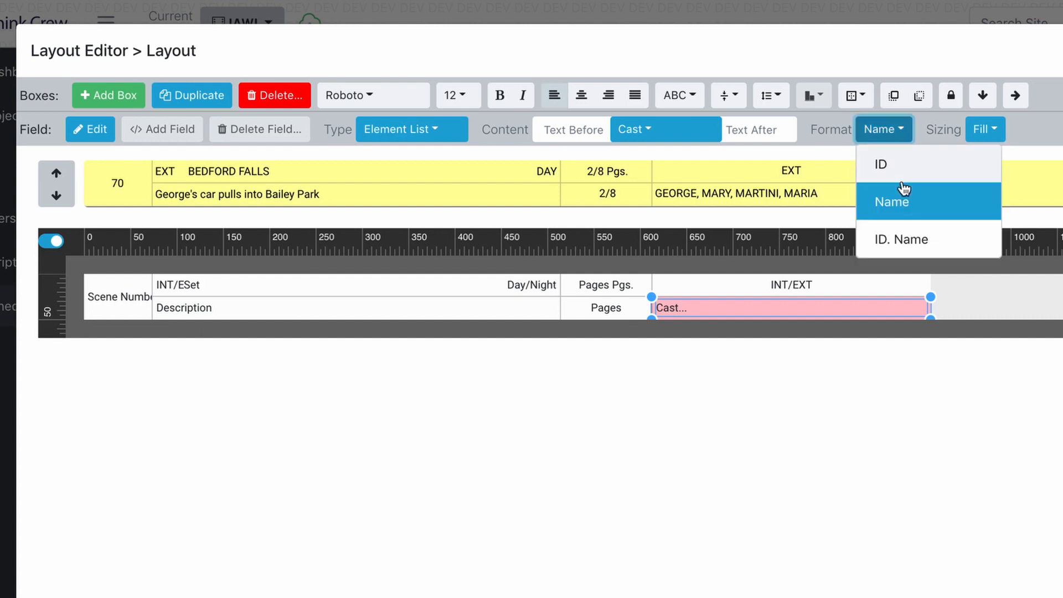
pyautogui.click(907, 241)
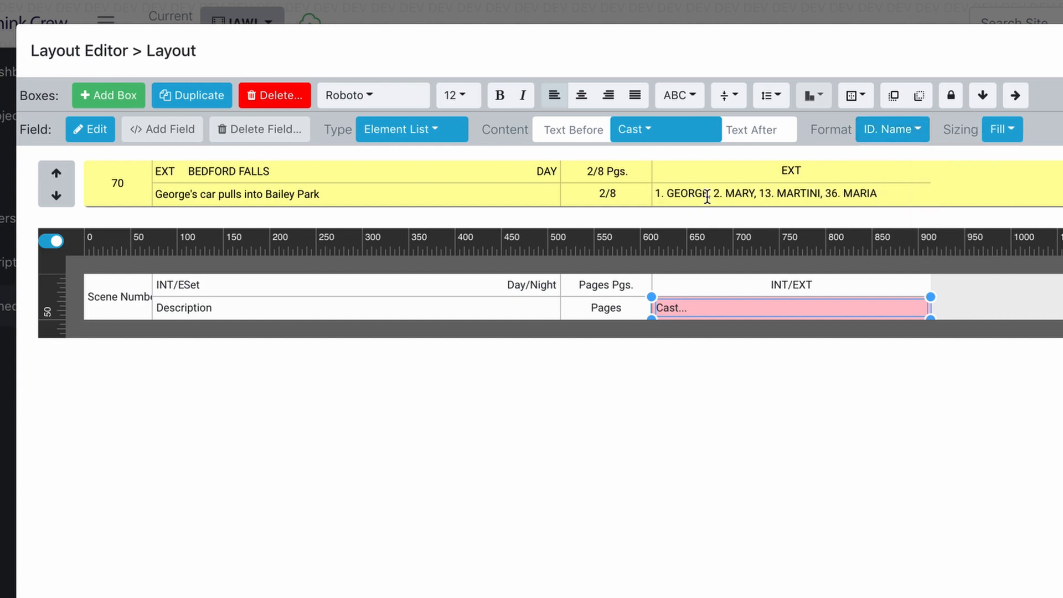
pyautogui.click(891, 129)
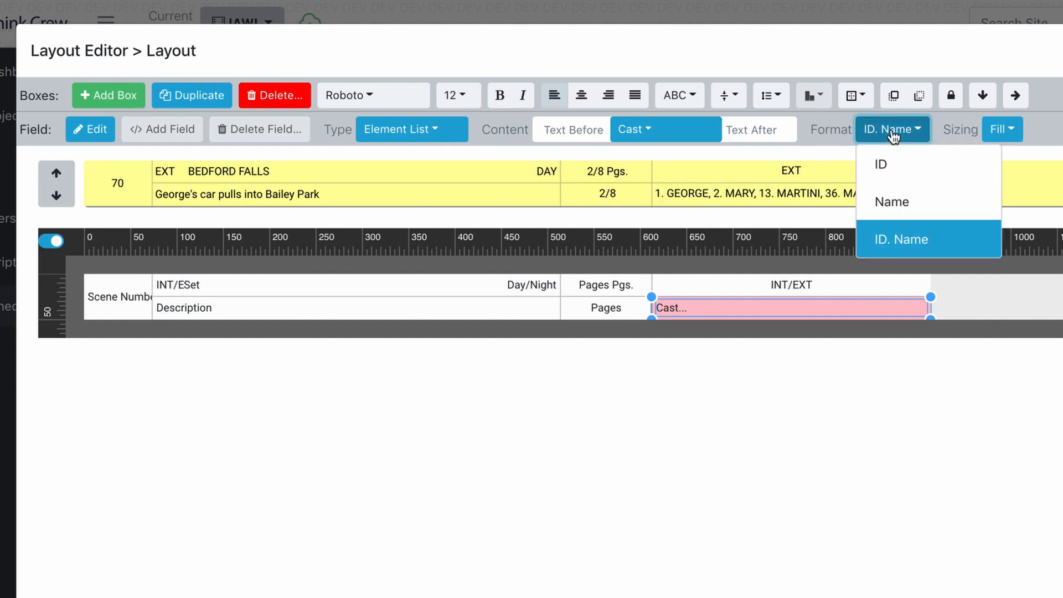
pyautogui.click(912, 175)
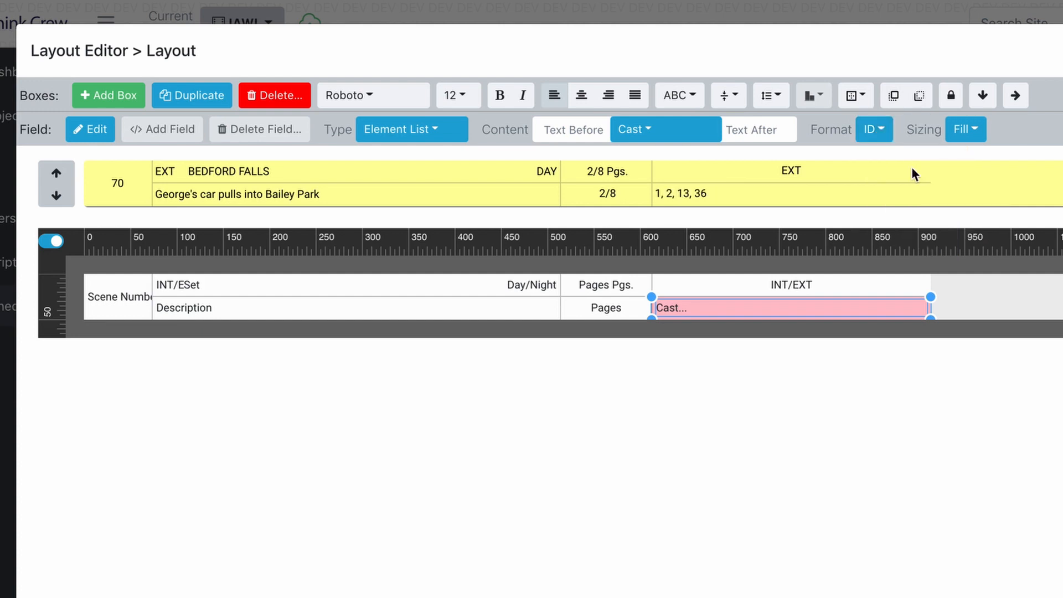
# - Set the upper new box's field type to Element Count with Background as its content
pyautogui.click(702, 284)
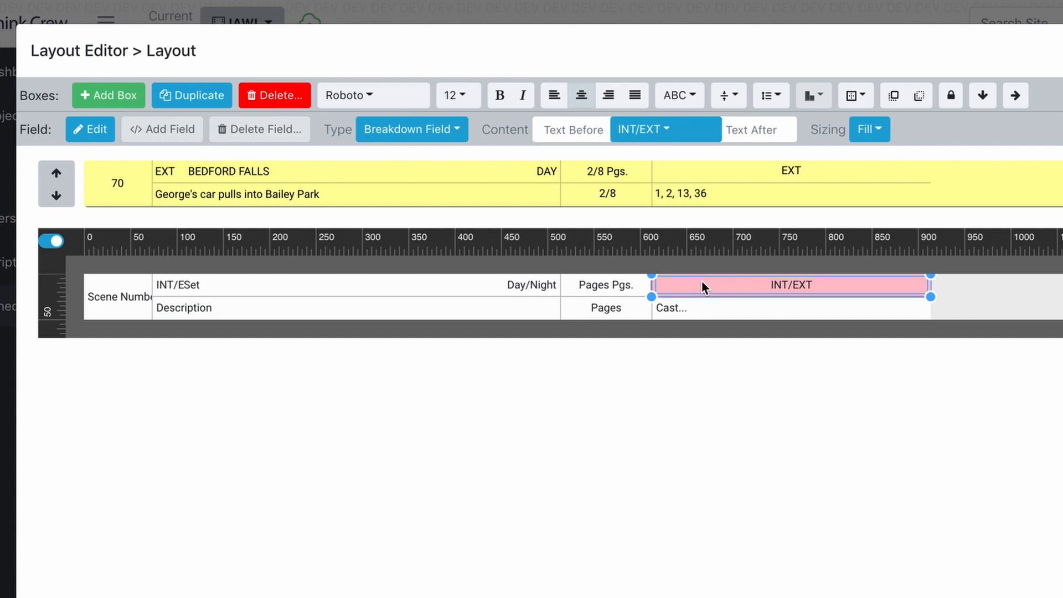
pyautogui.click(448, 132)
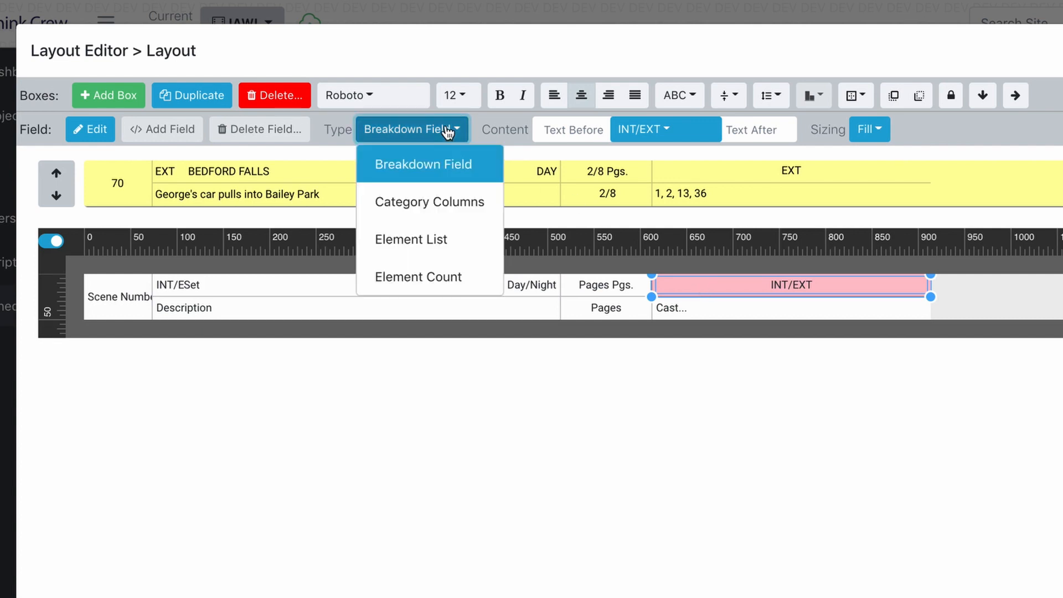
pyautogui.click(434, 278)
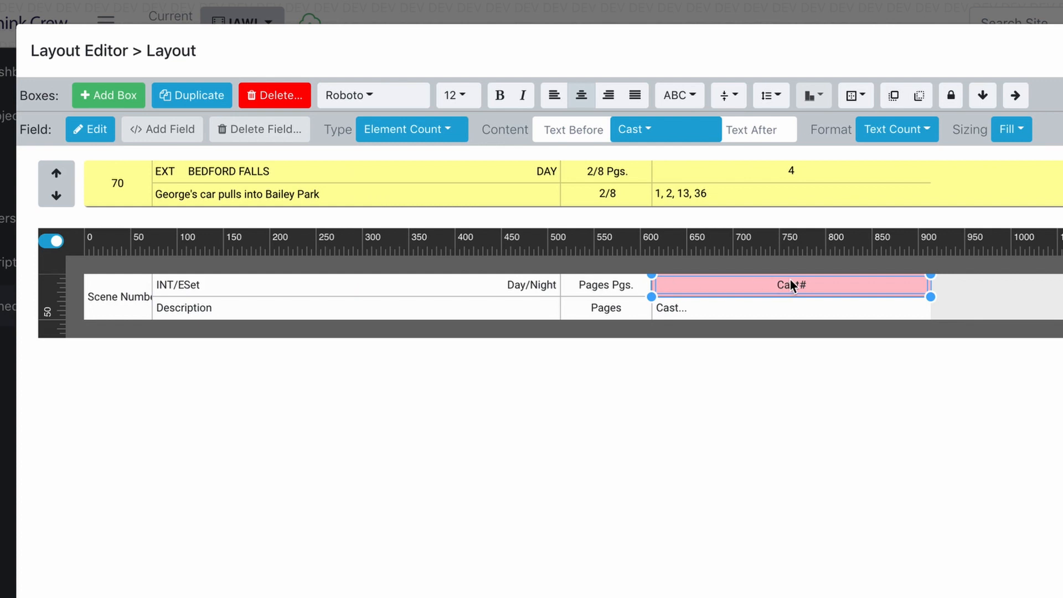
pyautogui.click(646, 137)
pyautogui.click(646, 137)
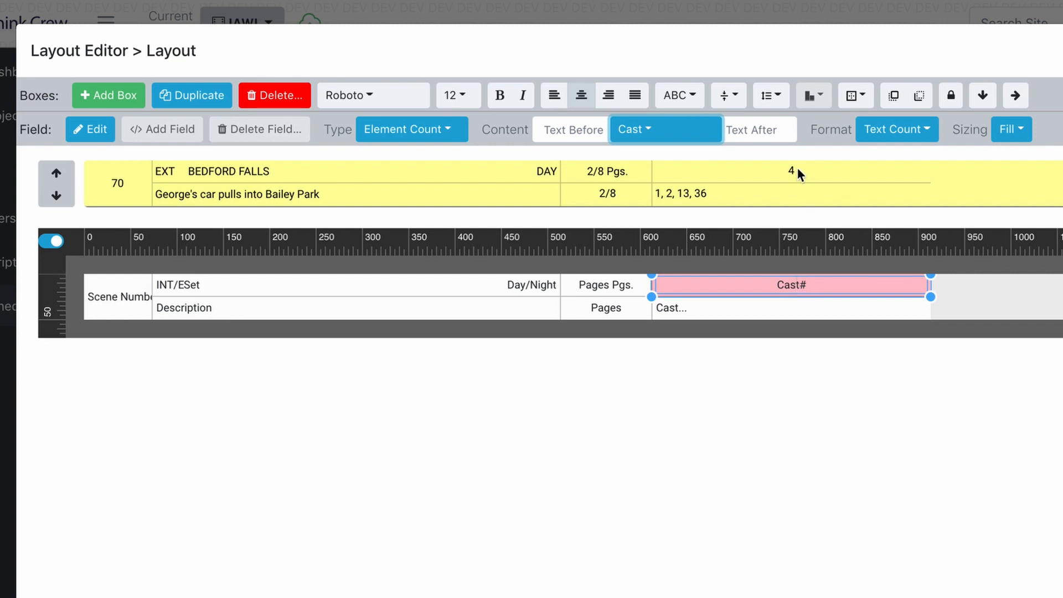
pyautogui.click(683, 134)
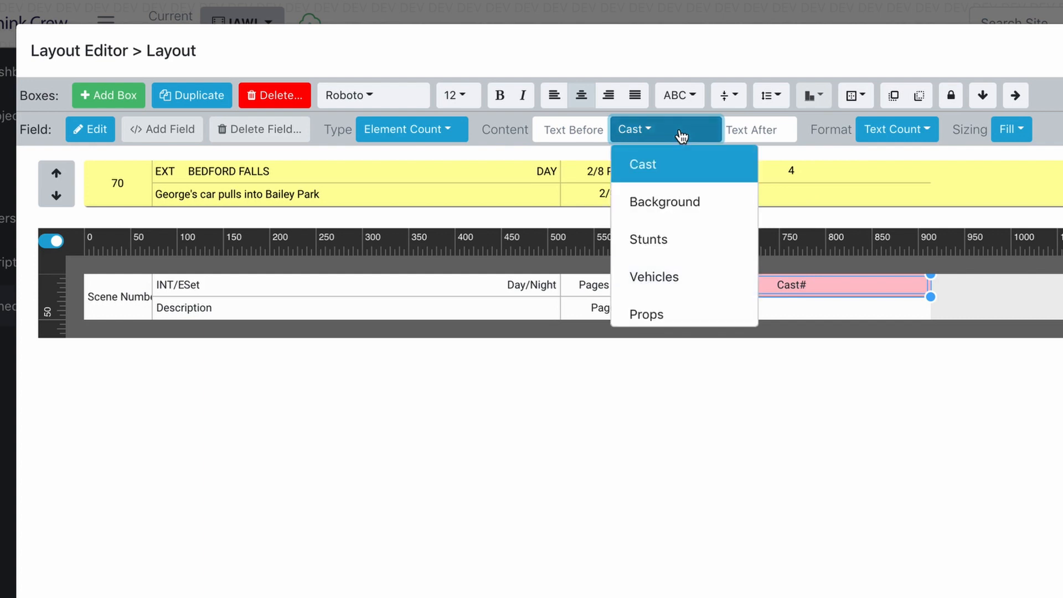
pyautogui.click(676, 204)
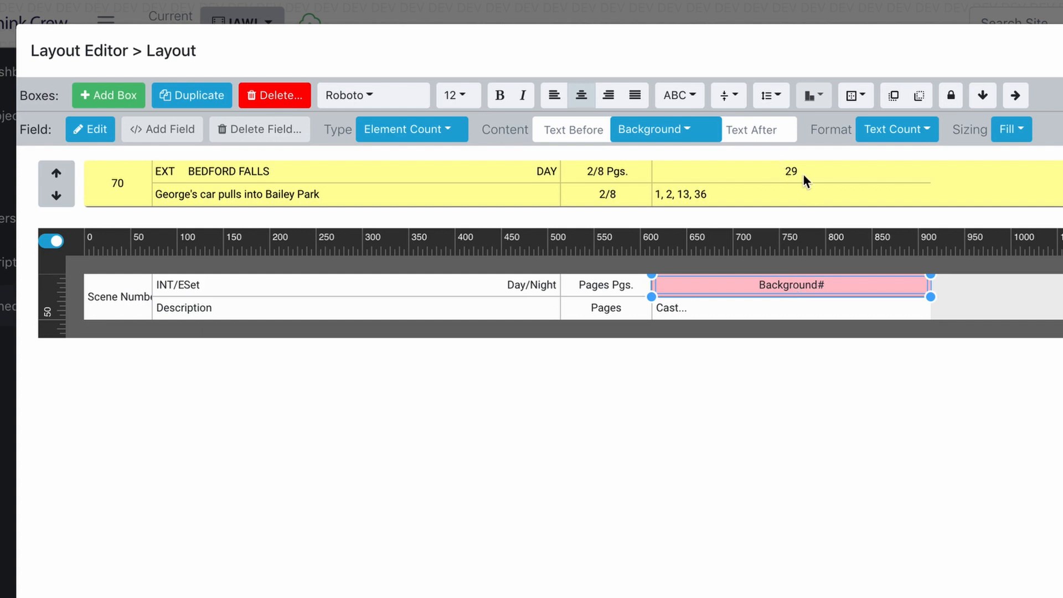
# - Add the text "BG:" before the background count in the upper new box
pyautogui.click(578, 127)
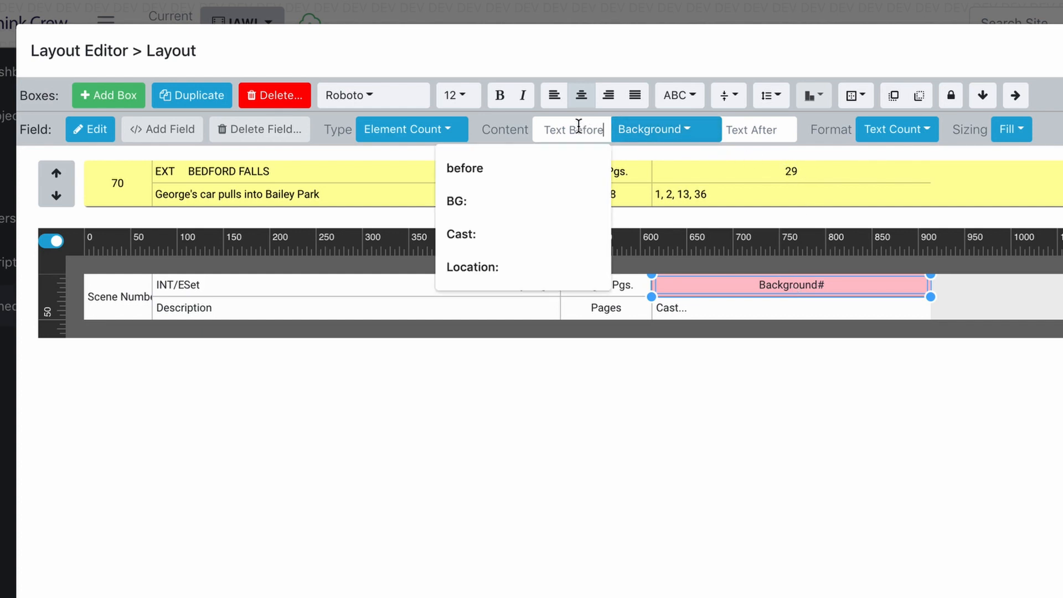
pyautogui.write('BG:')
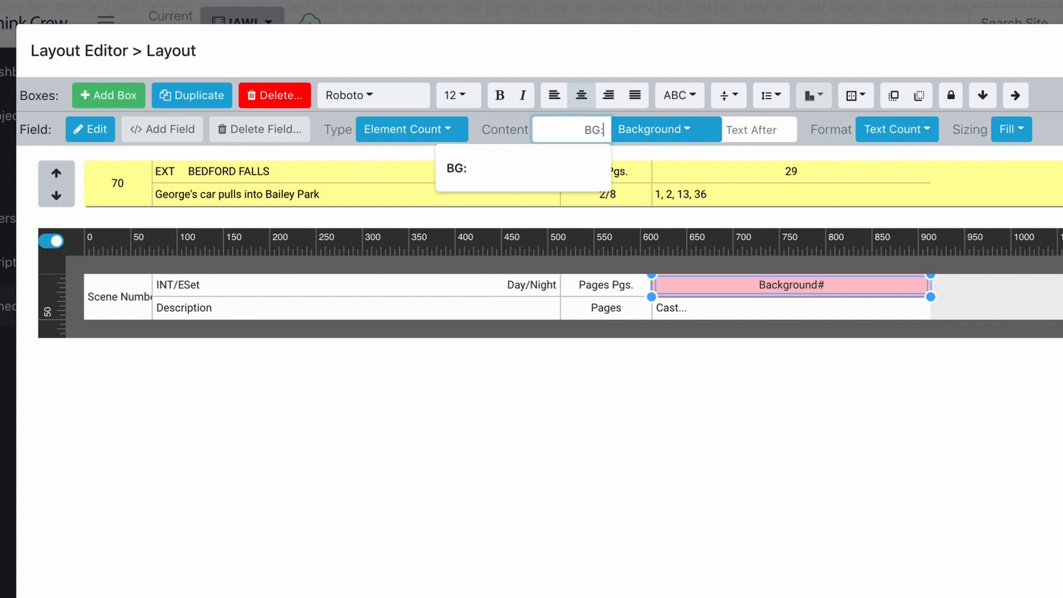
pyautogui.click(798, 163)
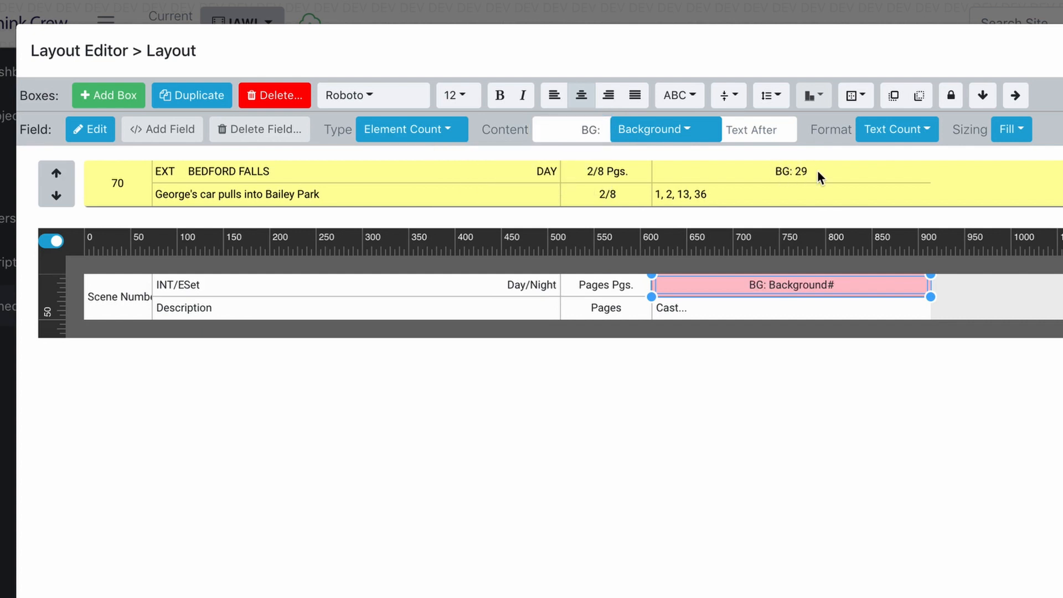
# - Browse forward and back through the preview strips to check the cast list and background count on different scenes
pyautogui.click(59, 195)
pyautogui.click(59, 195)
pyautogui.click(60, 194)
pyautogui.click(59, 195)
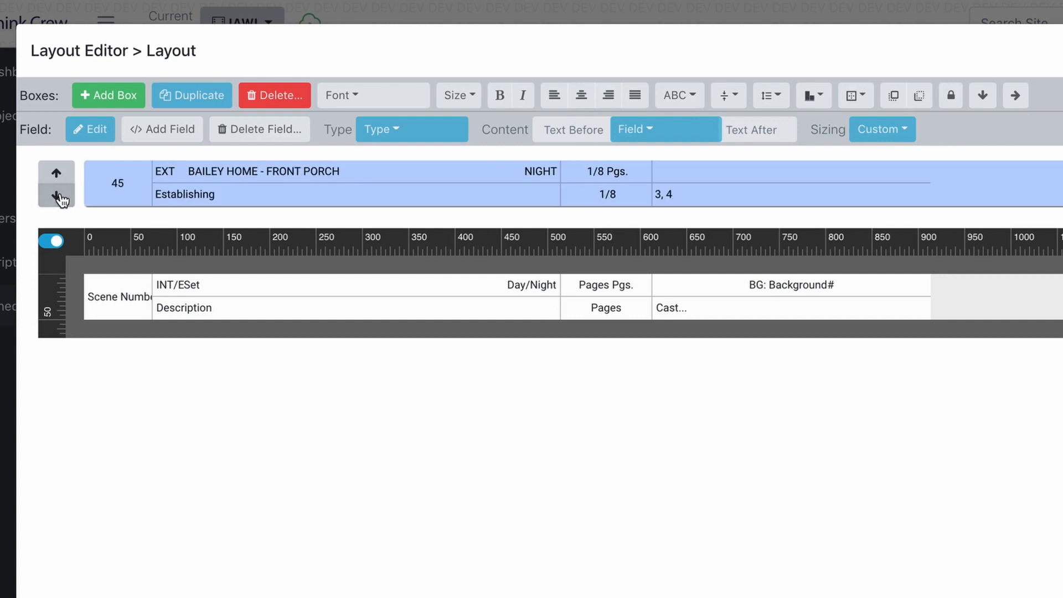
pyautogui.click(59, 195)
pyautogui.click(58, 196)
pyautogui.click(60, 175)
pyautogui.click(62, 175)
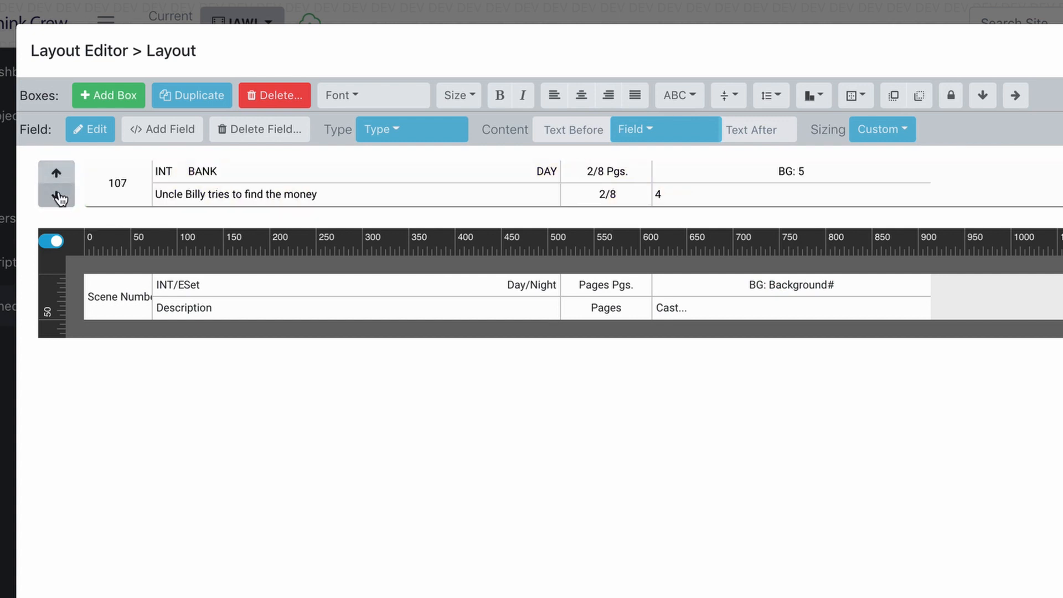
pyautogui.click(58, 196)
pyautogui.click(59, 197)
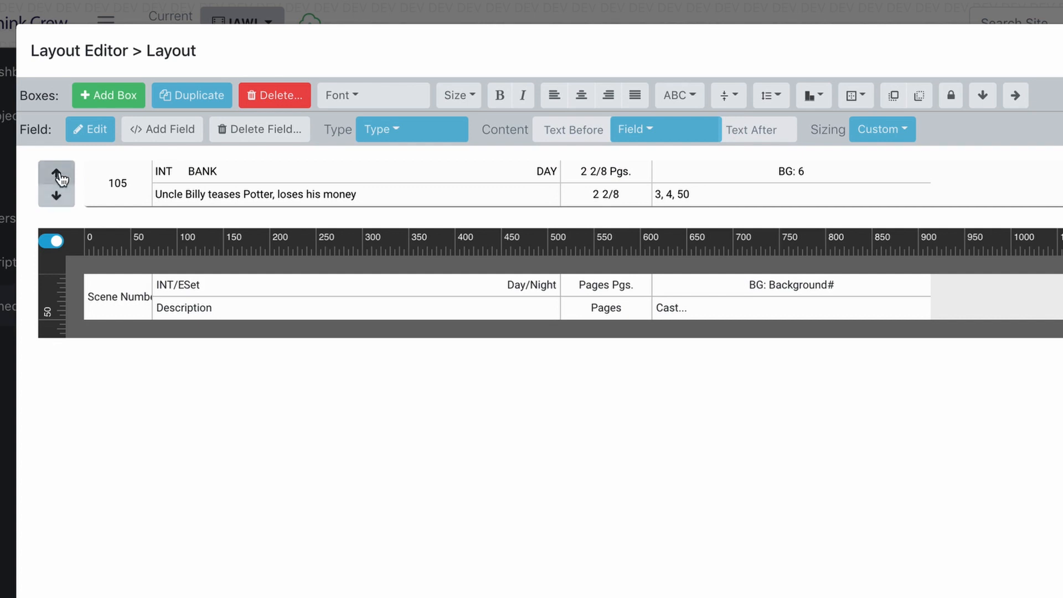
# - Left-align the background count box in the upper row and add a second field to it
pyautogui.click(799, 283)
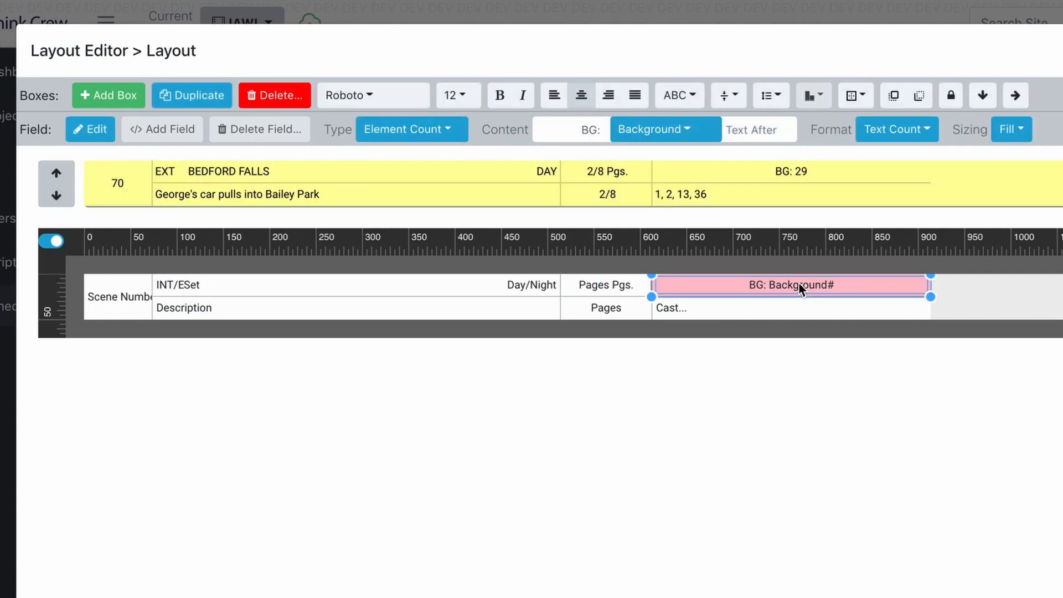
pyautogui.click(554, 97)
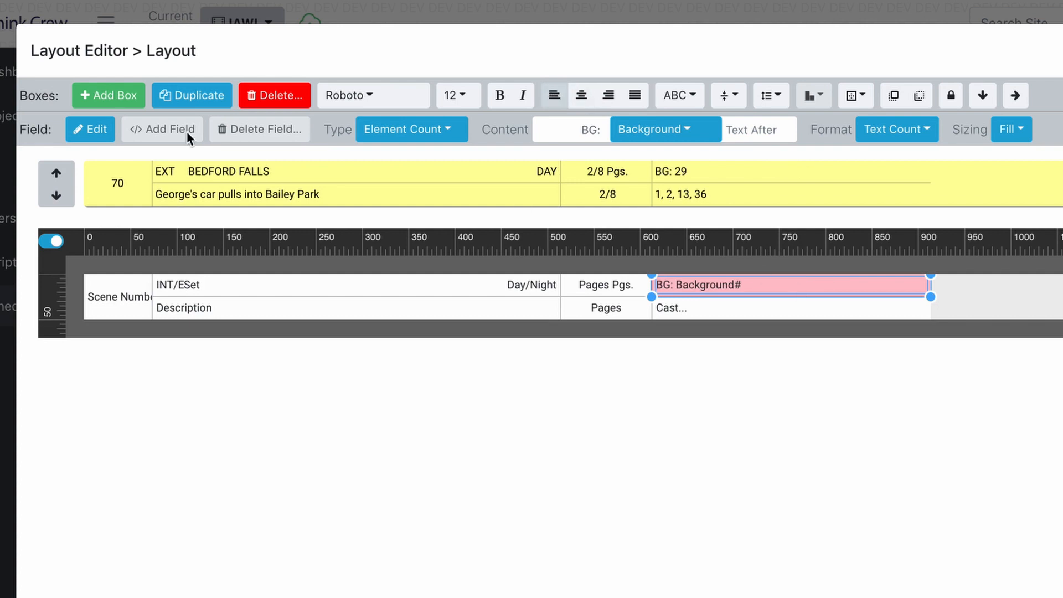
pyautogui.click(89, 130)
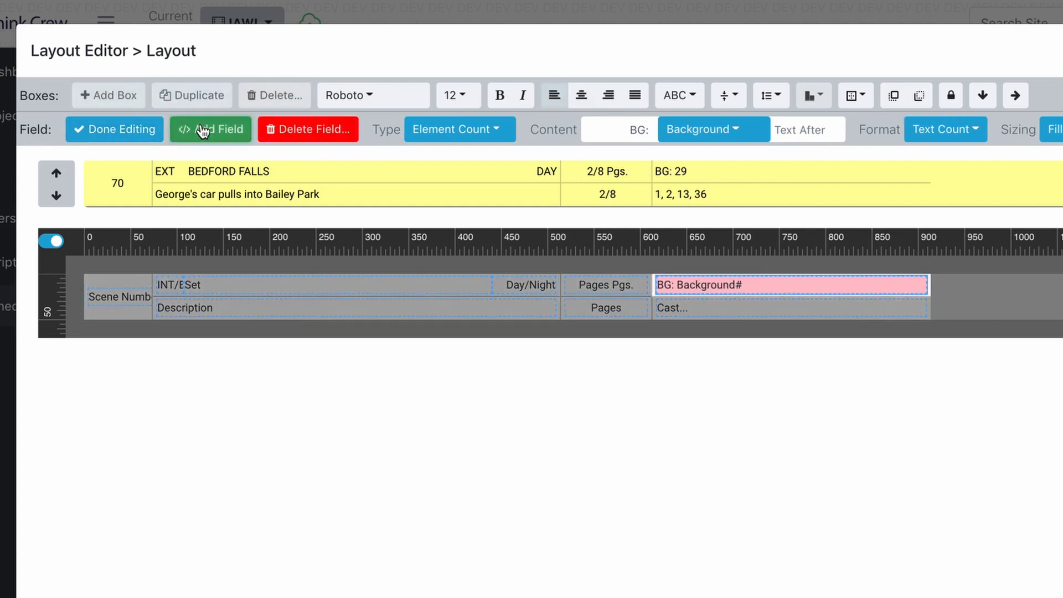
pyautogui.click(203, 131)
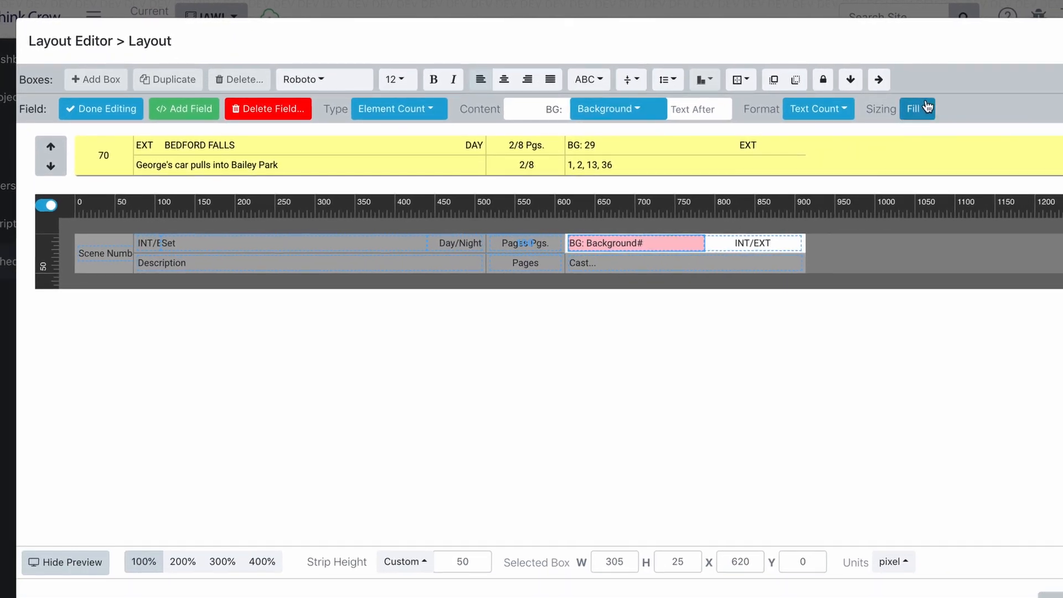
# - Set both fields in the background count box to Custom sizing at 50 pixels and narrow the box to about 119 pixels
pyautogui.click(927, 107)
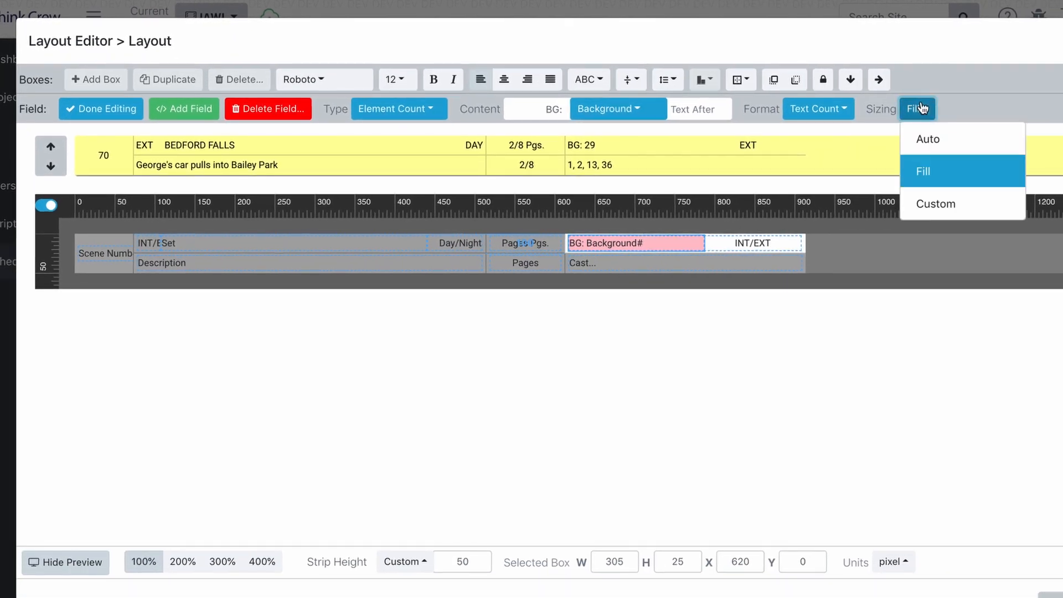
pyautogui.click(925, 204)
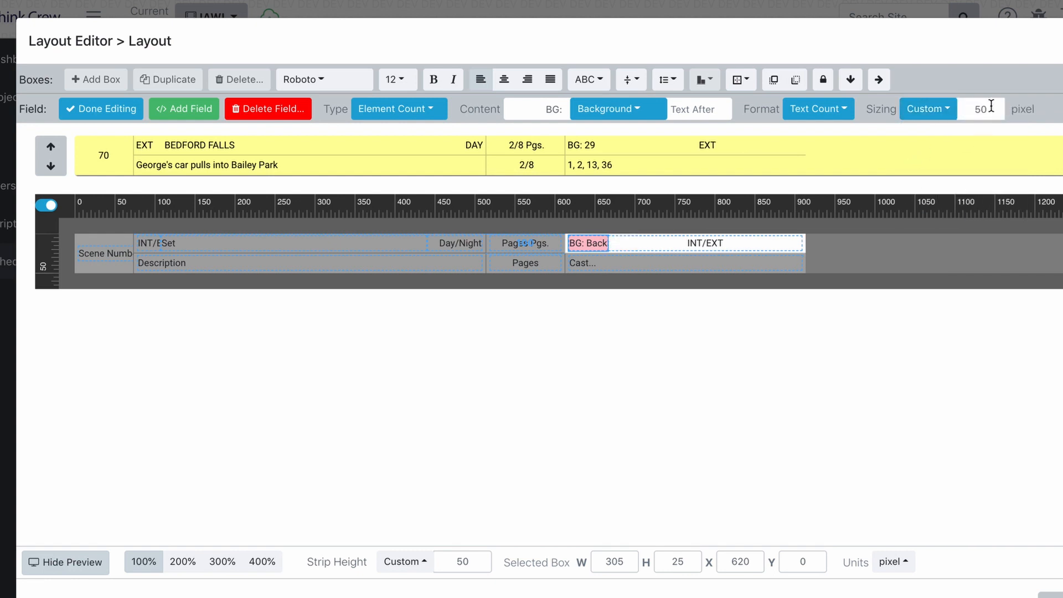
pyautogui.click(700, 238)
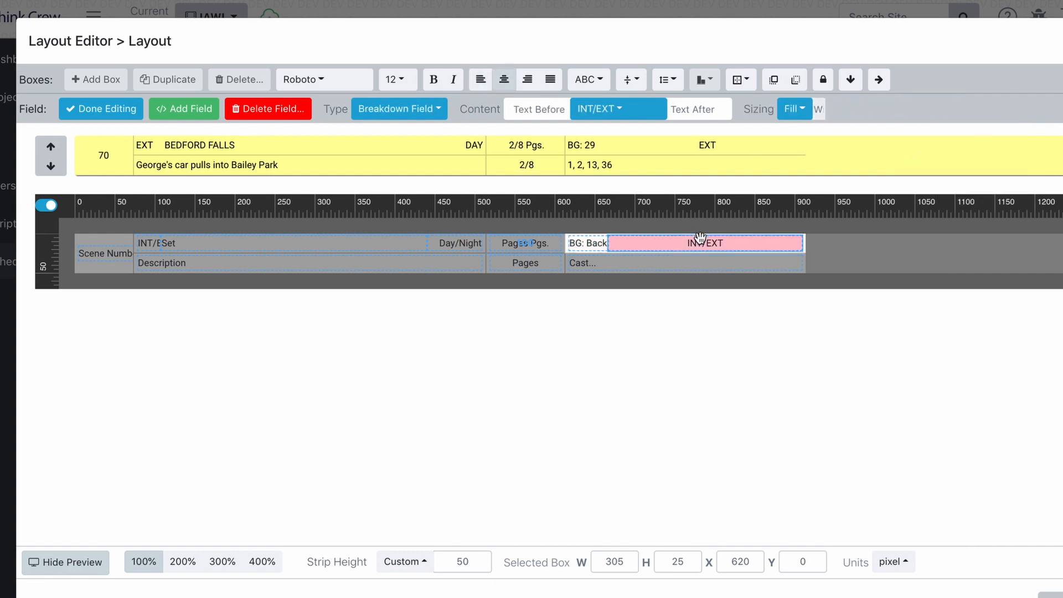
pyautogui.click(794, 108)
pyautogui.click(834, 203)
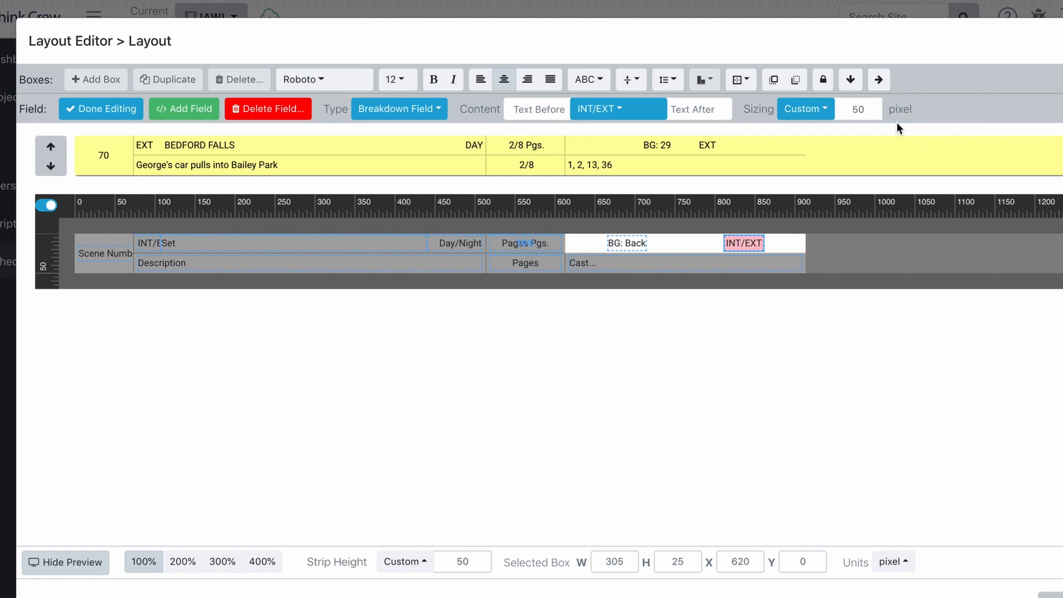
pyautogui.click(777, 244)
pyautogui.moveTo(805, 253); pyautogui.dragTo(657, 247)
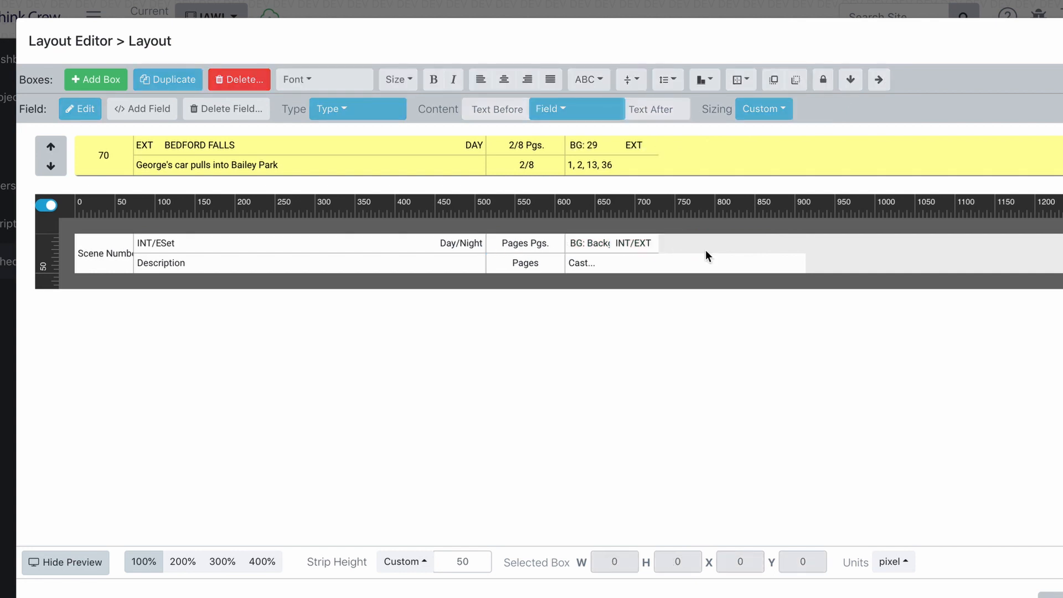
# - Left-align the box's second field and make it an Element Count with Vehicles as its content
pyautogui.click(80, 108)
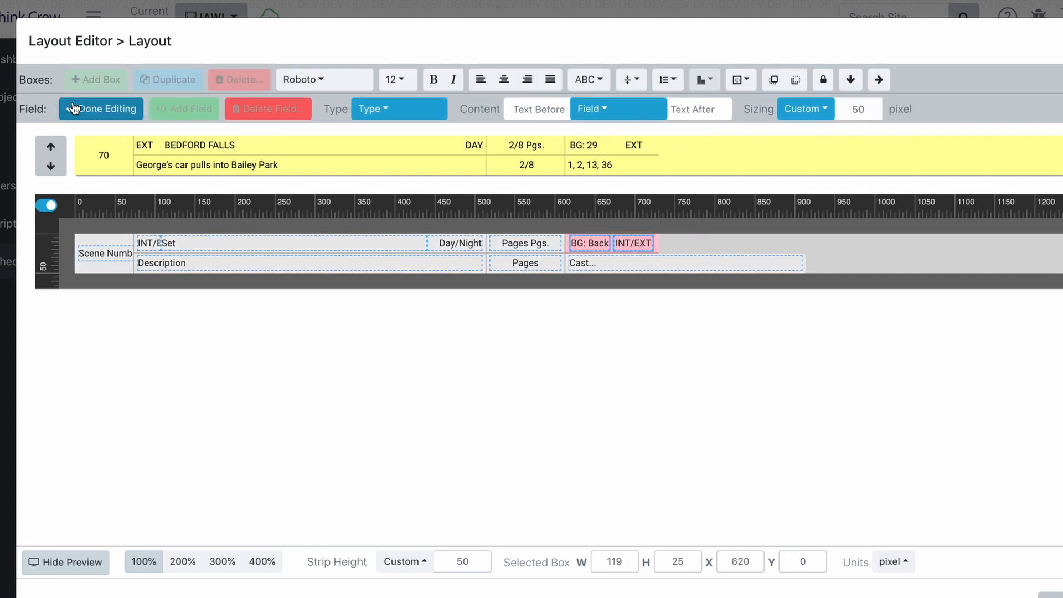
pyautogui.click(633, 244)
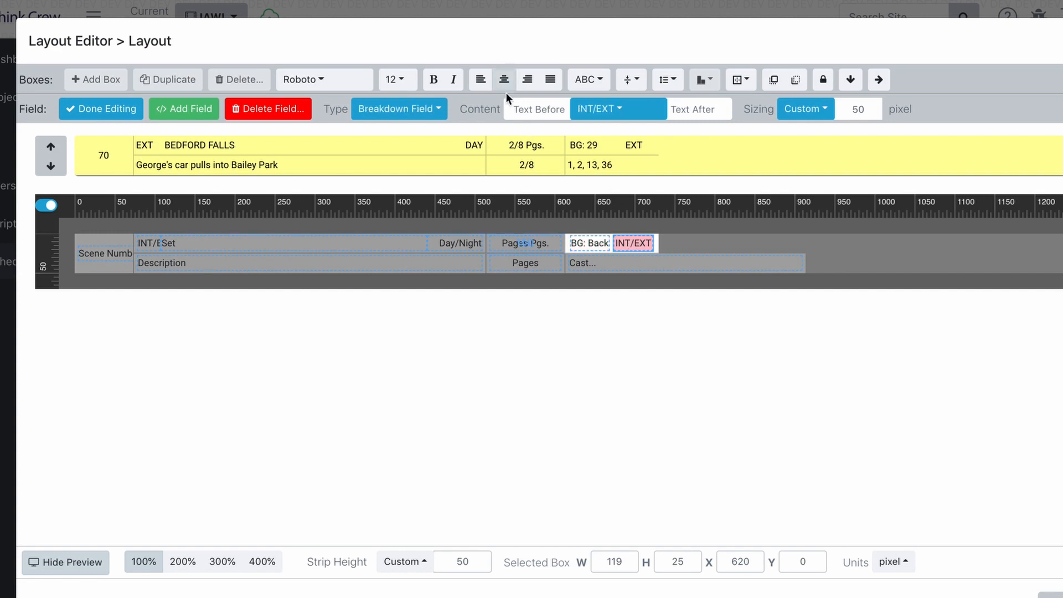
pyautogui.click(481, 82)
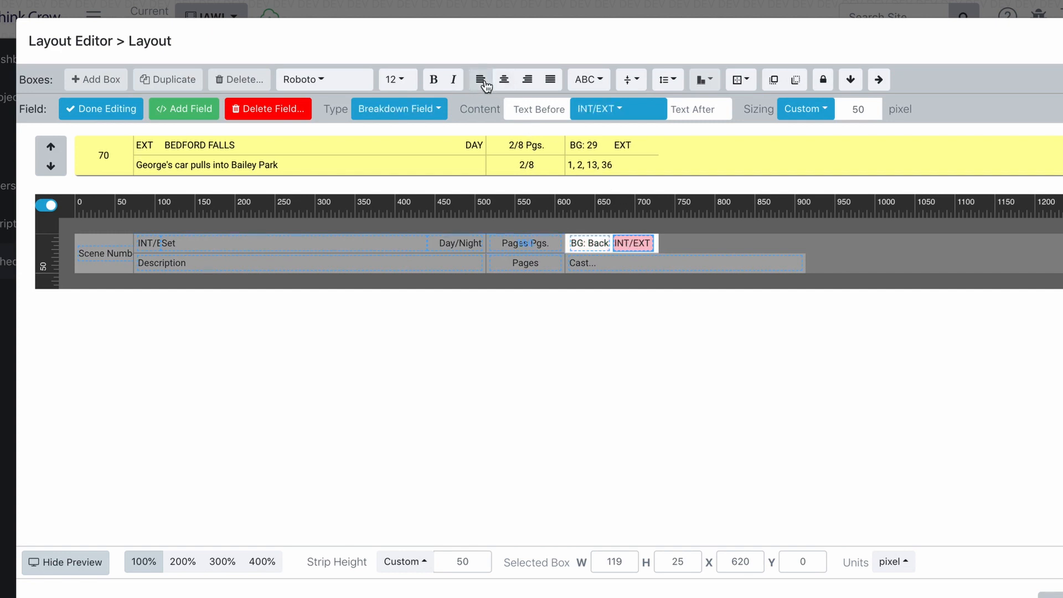
pyautogui.click(420, 109)
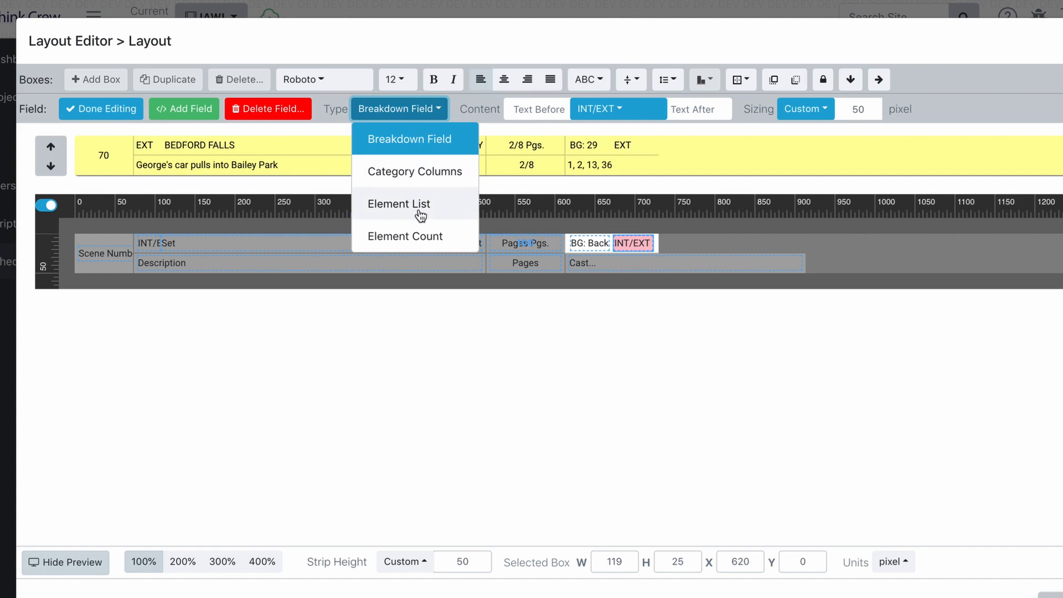
pyautogui.click(420, 236)
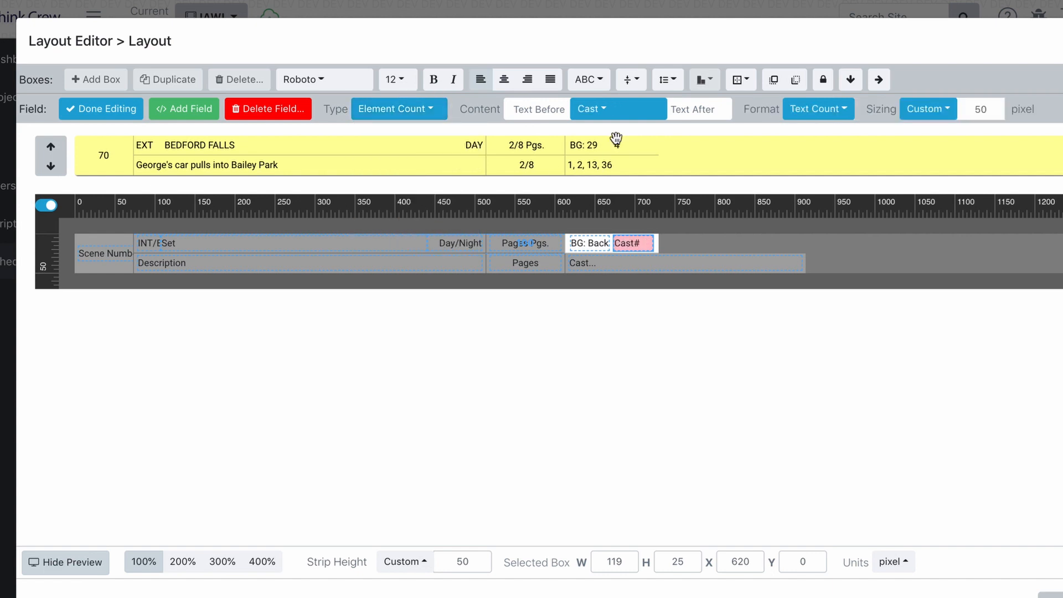
pyautogui.click(626, 111)
pyautogui.click(615, 237)
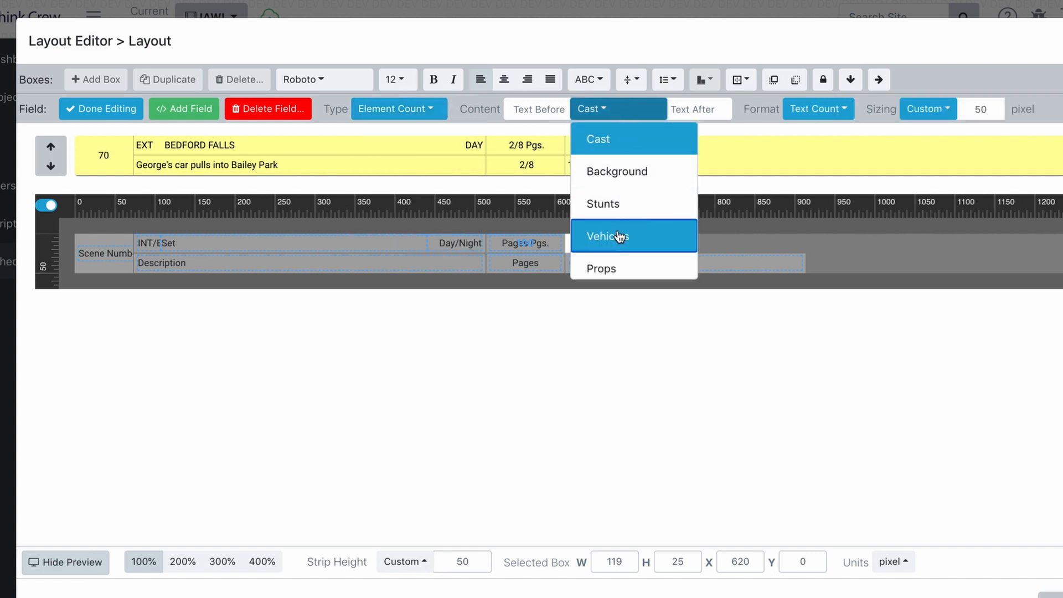
# - Add the text "Veh:" before the vehicle count and finish editing the box's fields
pyautogui.click(525, 111)
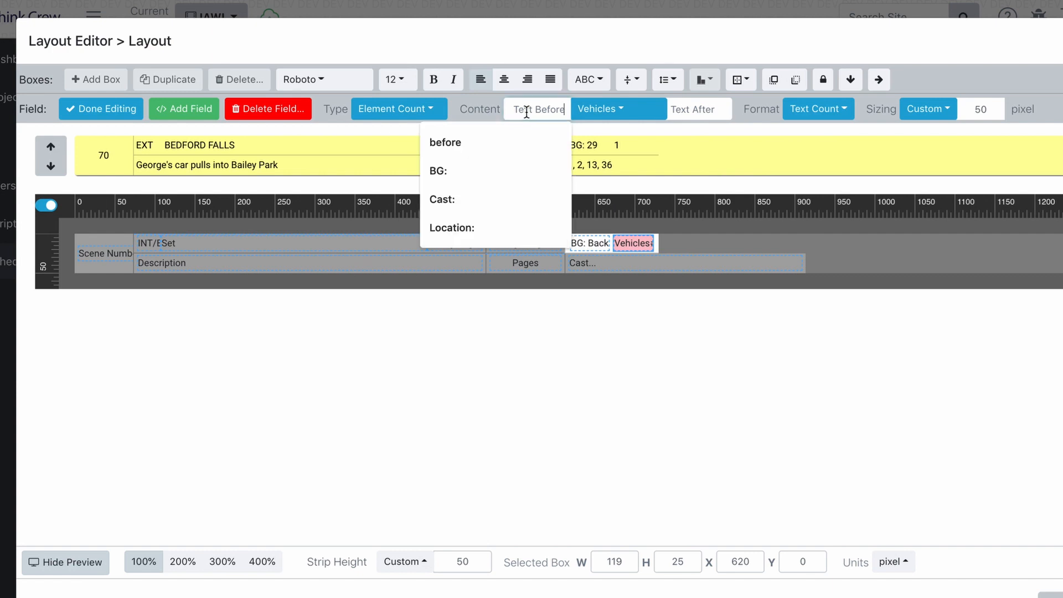
pyautogui.write('Veh:')
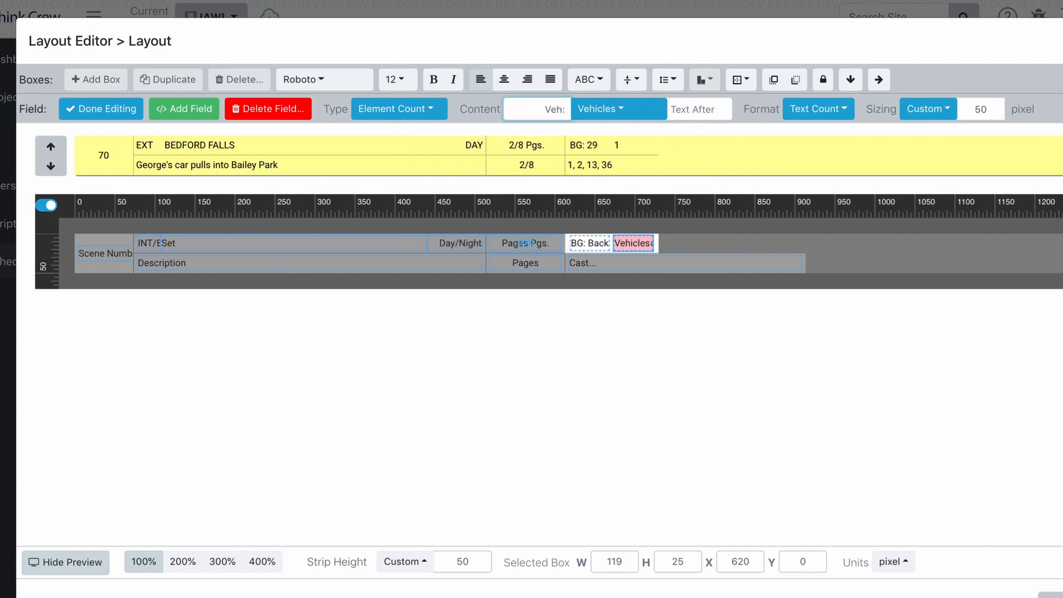
pyautogui.press('Return')
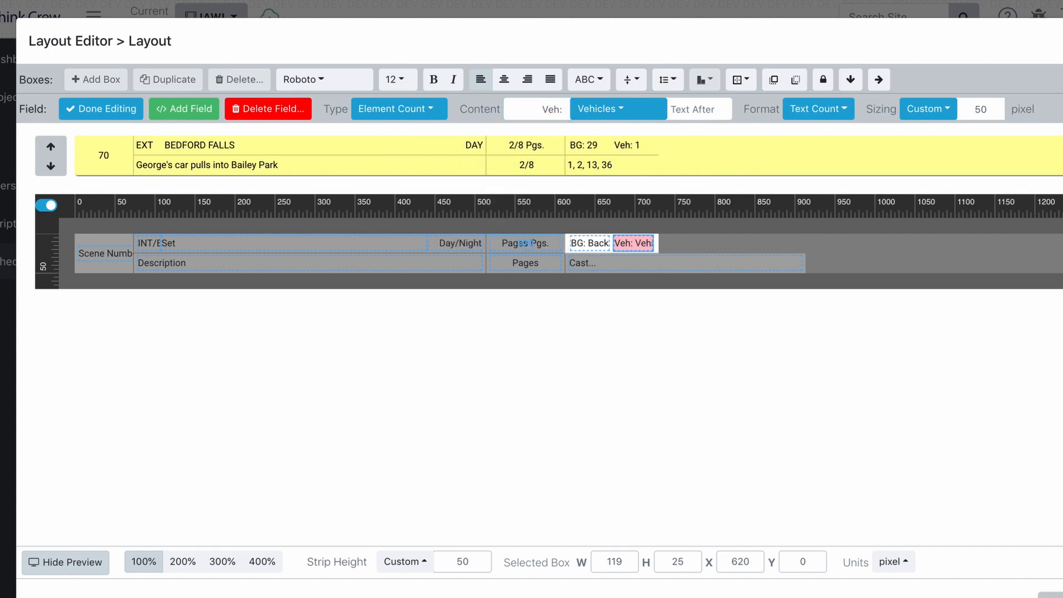
pyautogui.press('Escape')
# - Change the content of the lower Pages box to Duration
pyautogui.click(522, 263)
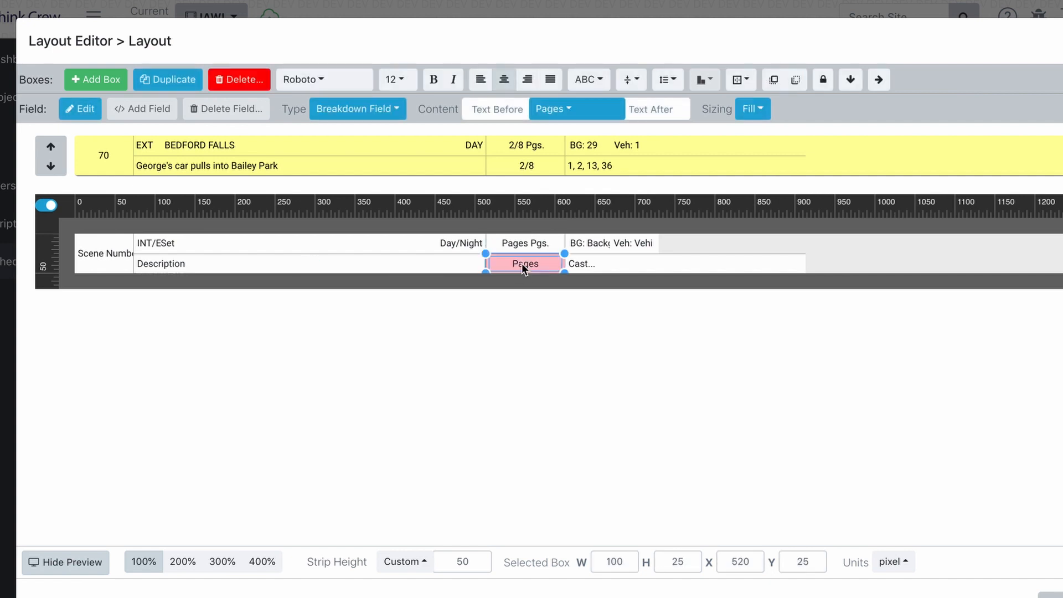
pyautogui.click(558, 109)
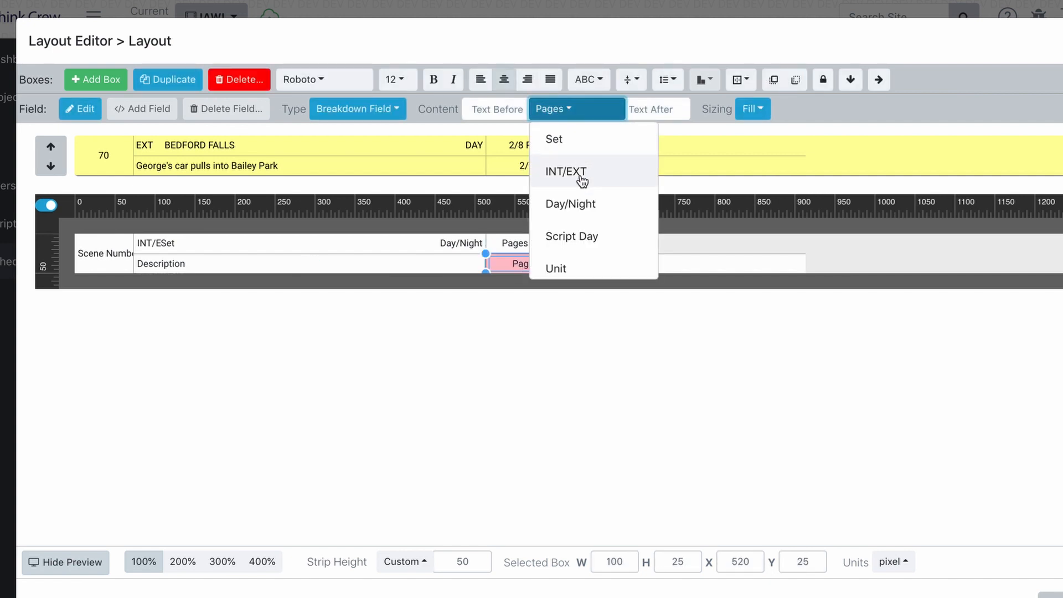
pyautogui.scroll(-3, 581, 181)
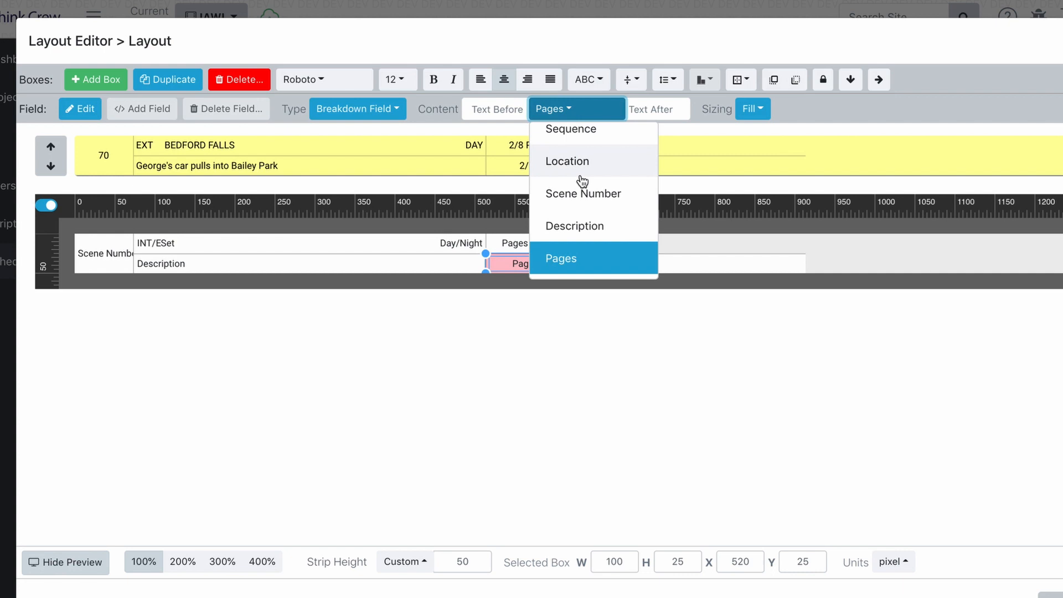
pyautogui.scroll(2, 582, 180)
pyautogui.scroll(-3, 581, 181)
pyautogui.scroll(5, 581, 180)
pyautogui.scroll(-5, 581, 180)
pyautogui.click(559, 328)
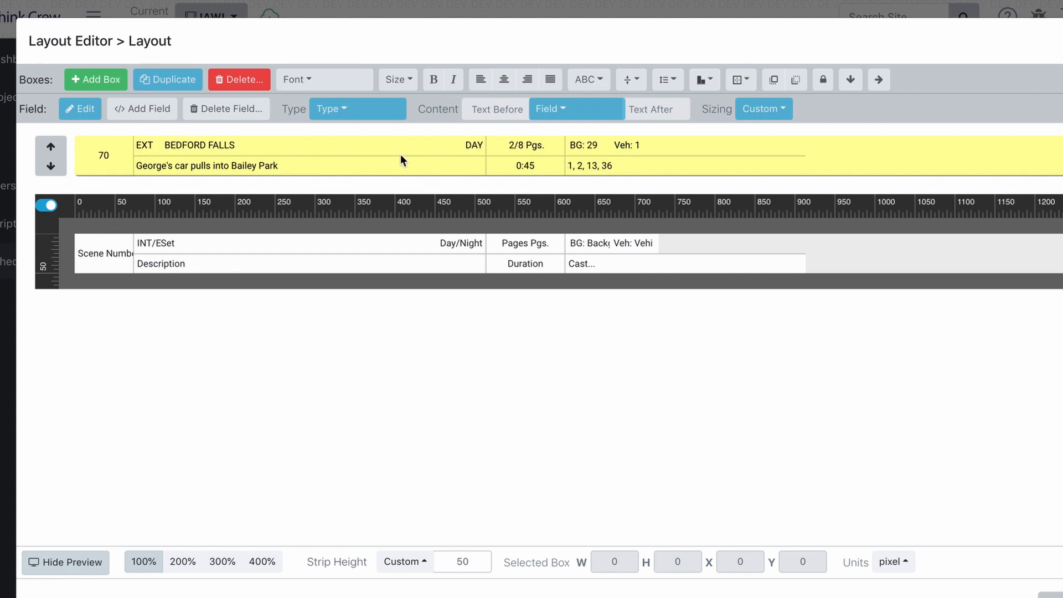
# - With scene 51 as the preview strip, let the Description box expand downward and set the strip height to Auto
pyautogui.click(51, 166)
pyautogui.click(51, 166)
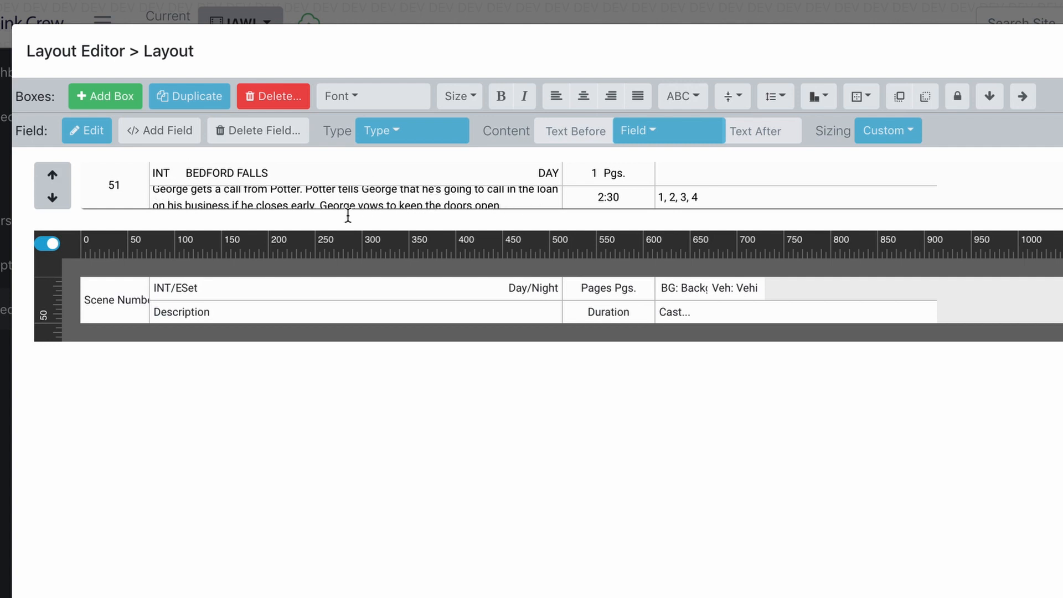
pyautogui.click(233, 315)
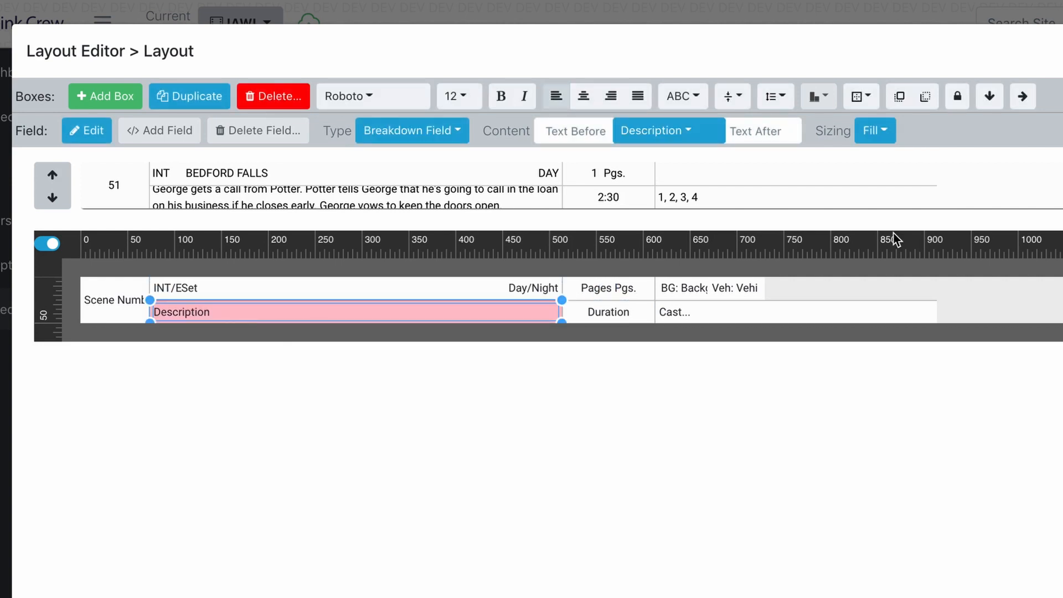
pyautogui.click(990, 99)
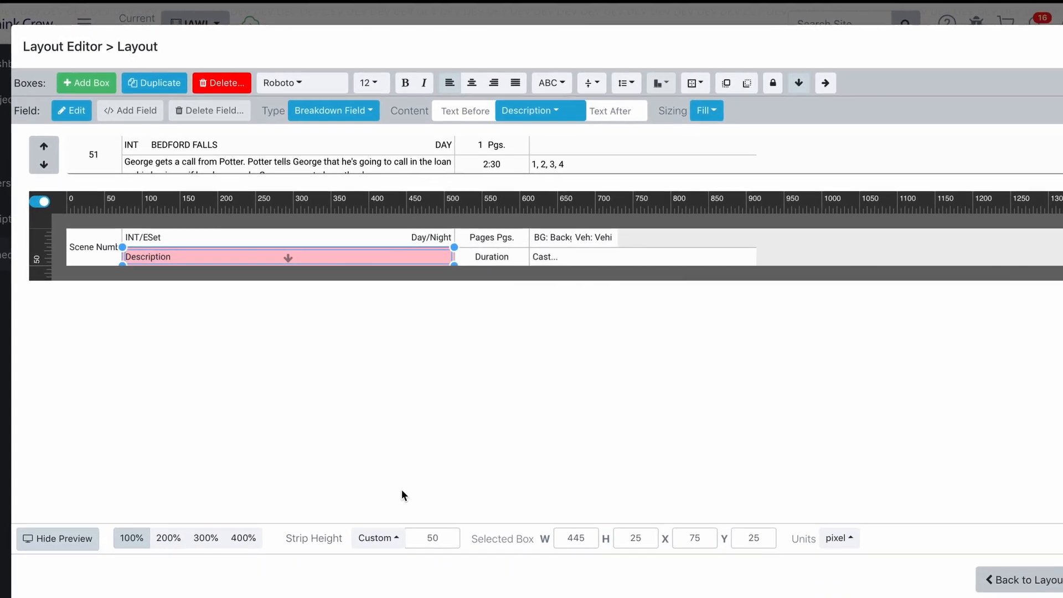
pyautogui.click(363, 522)
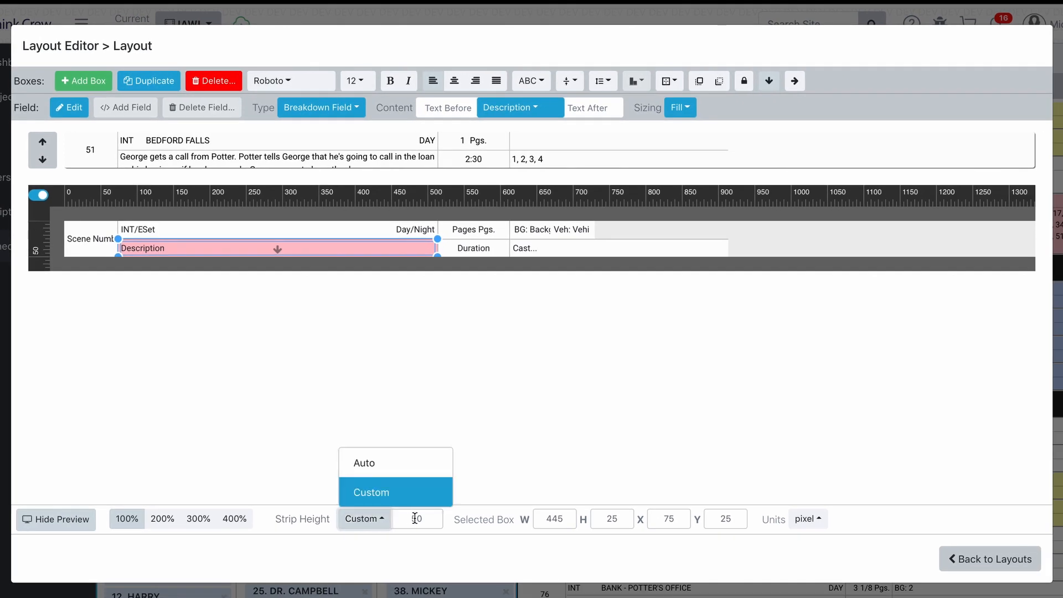
pyautogui.click(380, 463)
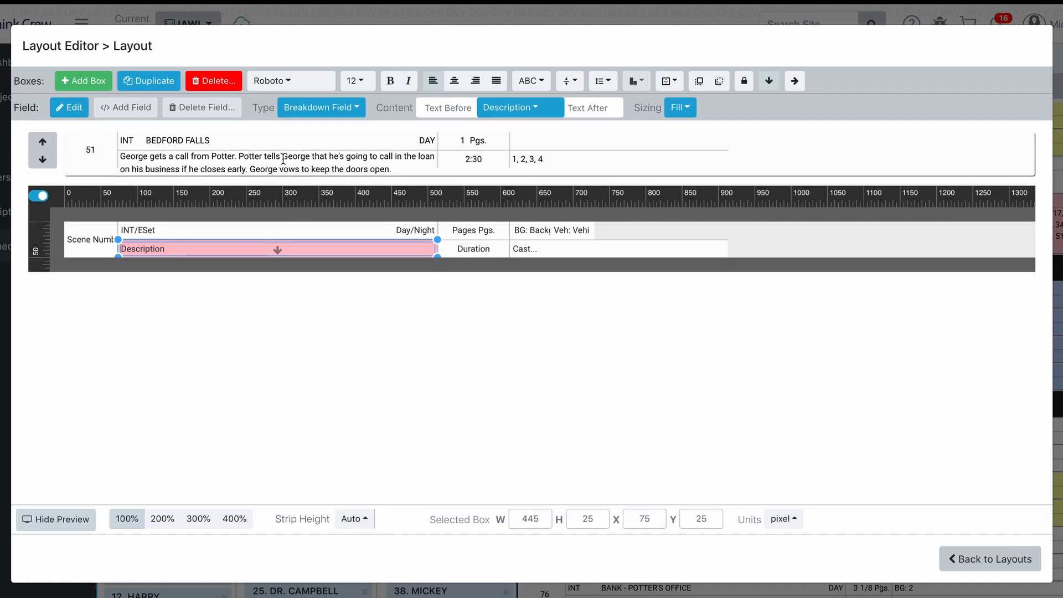
# - Browse back and forth through the preview strips to compare strip heights for short and long descriptions, ending on scene 51
pyautogui.click(42, 143)
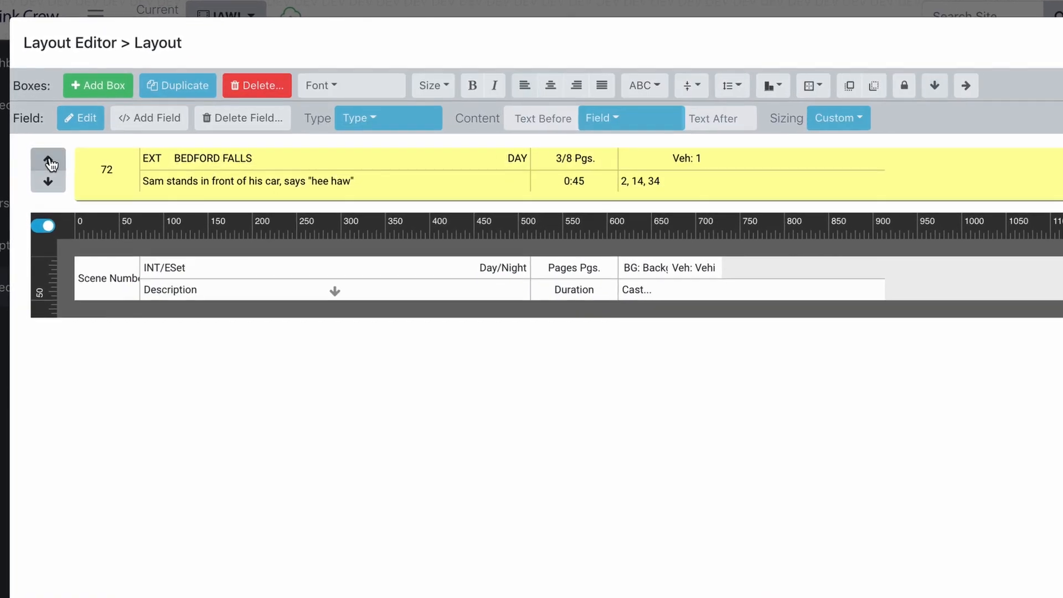
pyautogui.click(48, 182)
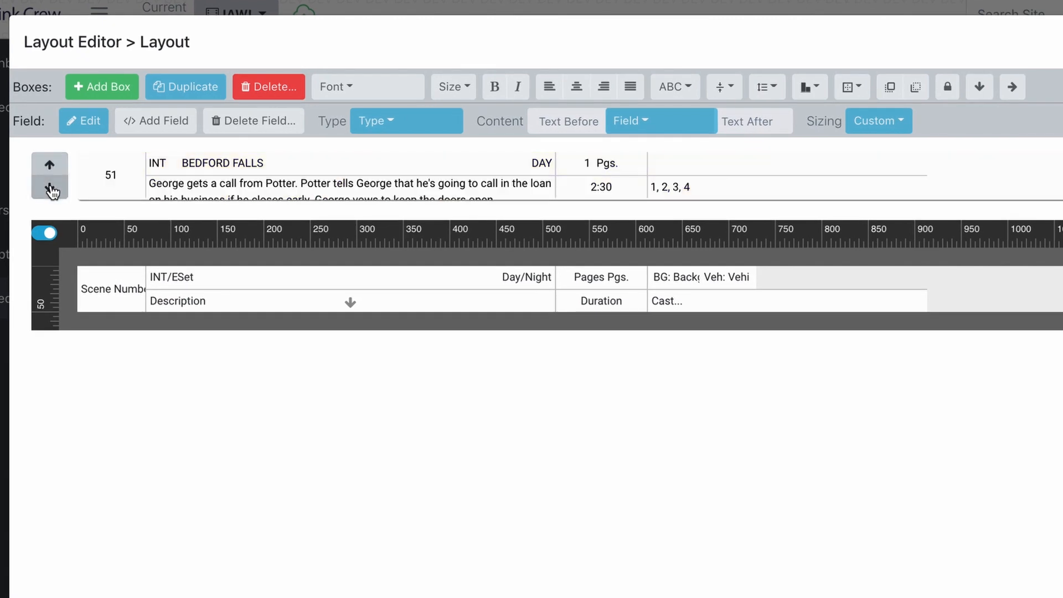
pyautogui.click(51, 188)
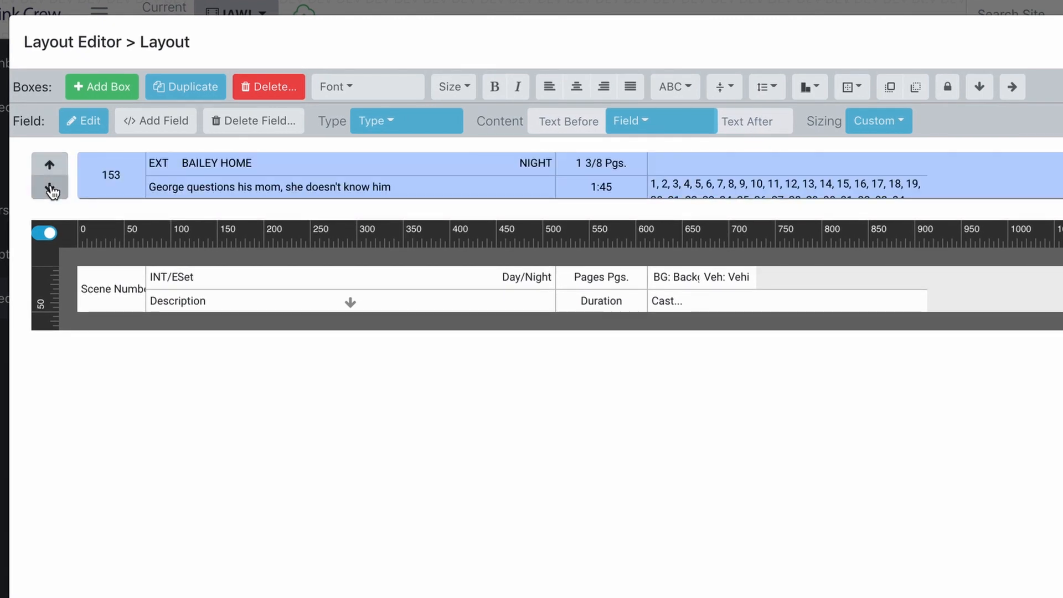
pyautogui.click(50, 188)
pyautogui.click(49, 166)
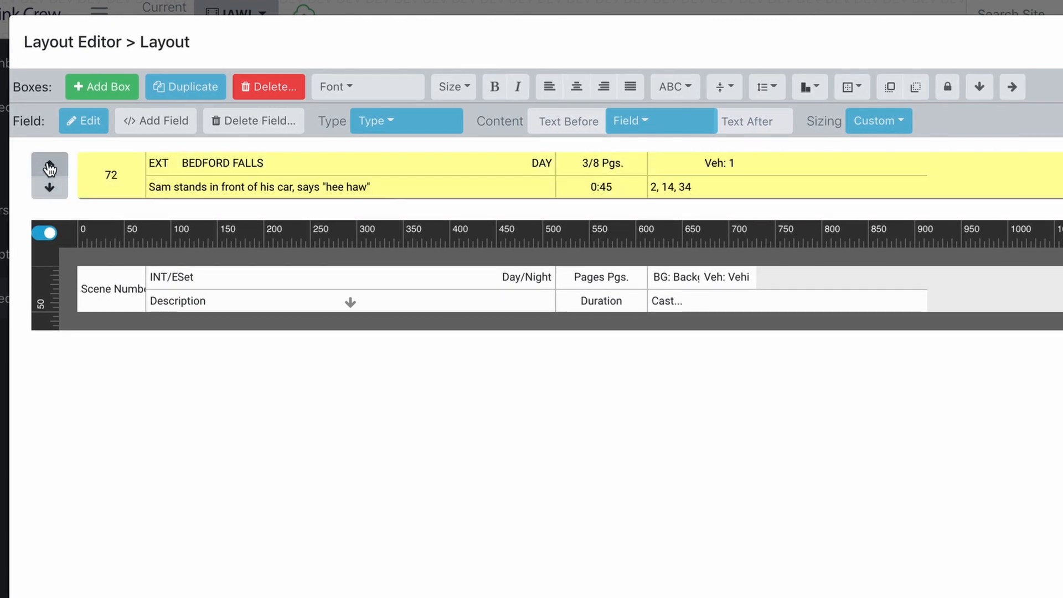
pyautogui.click(51, 186)
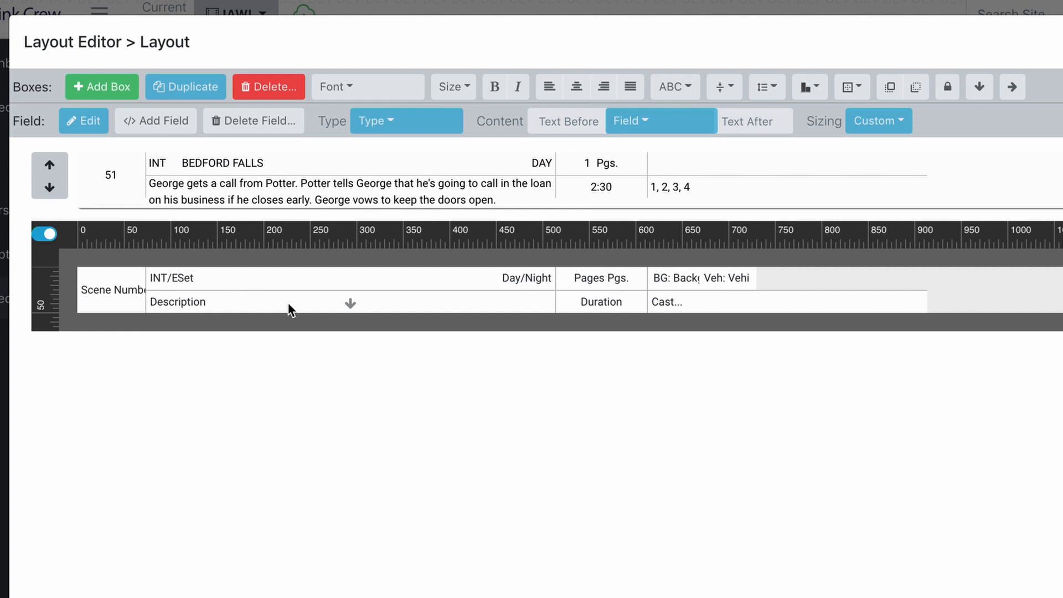
# - Try the Description box over the upper row, and return it to its place in the lower row
pyautogui.click(302, 306)
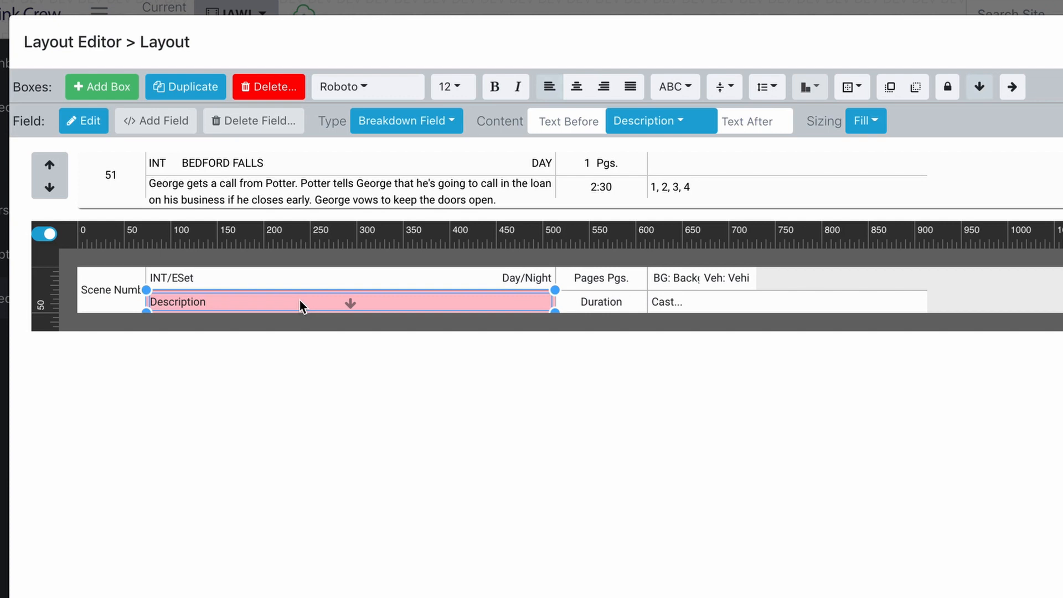
pyautogui.moveTo(306, 303); pyautogui.dragTo(314, 274)
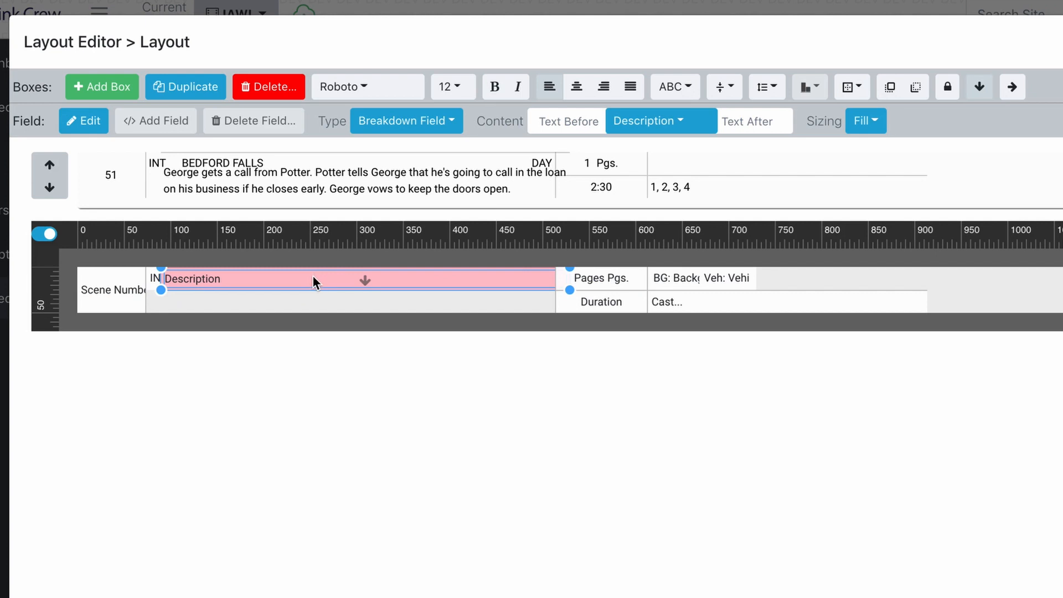
pyautogui.moveTo(313, 276); pyautogui.dragTo(297, 301)
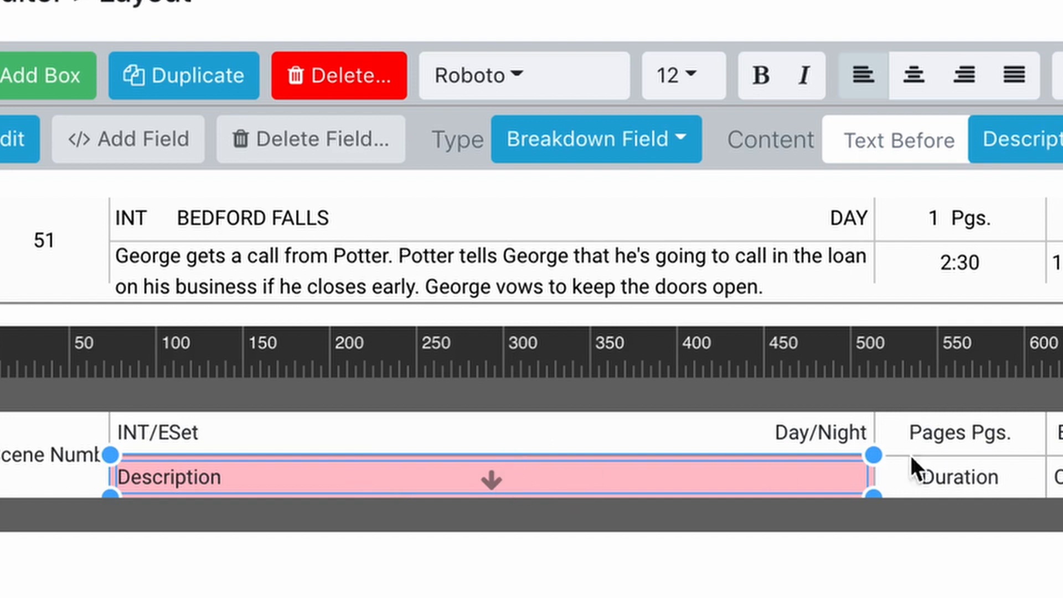
# - Let the Scene Number, Duration and Cast boxes expand downward with the strip height
pyautogui.click(2, 515)
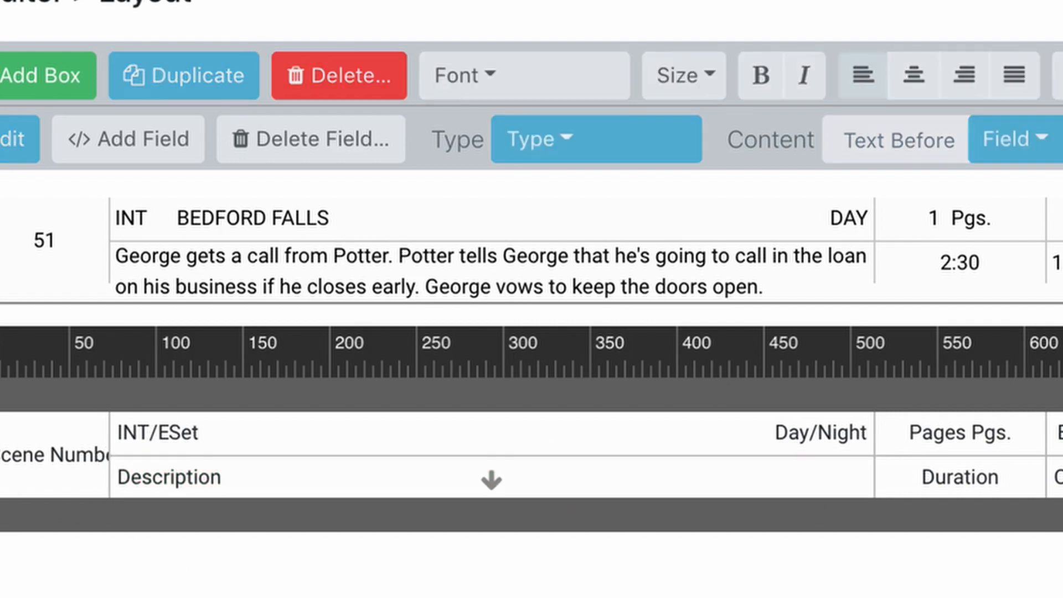
pyautogui.click(41, 462)
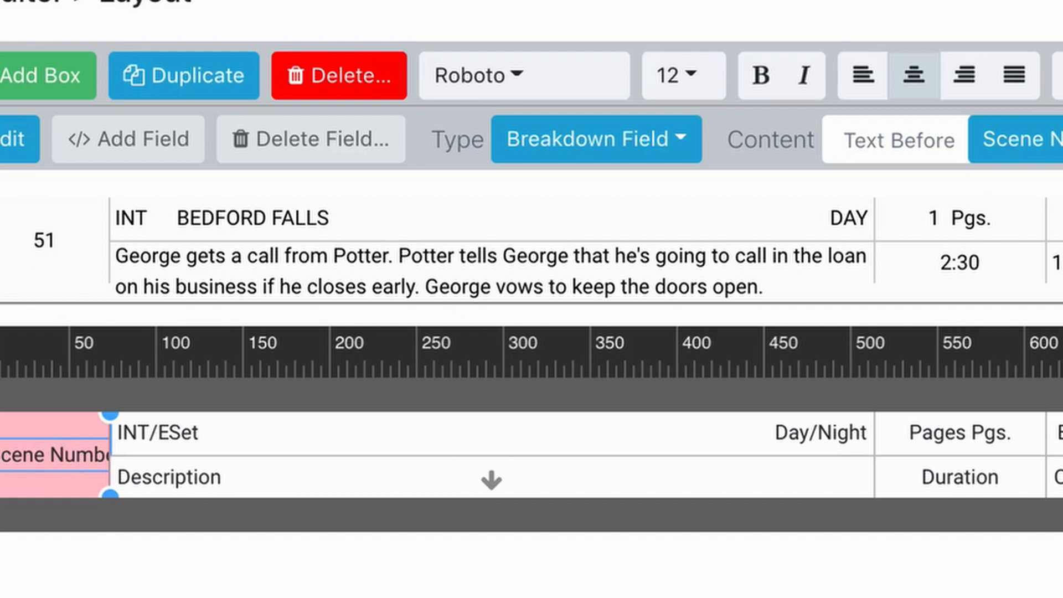
pyautogui.click(952, 478)
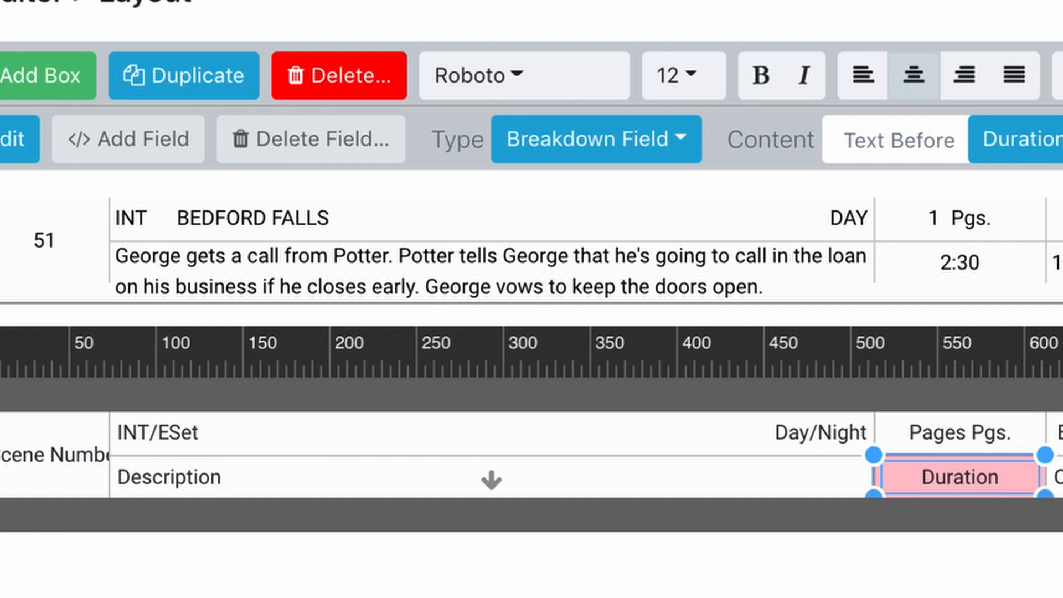
pyautogui.click(942, 590)
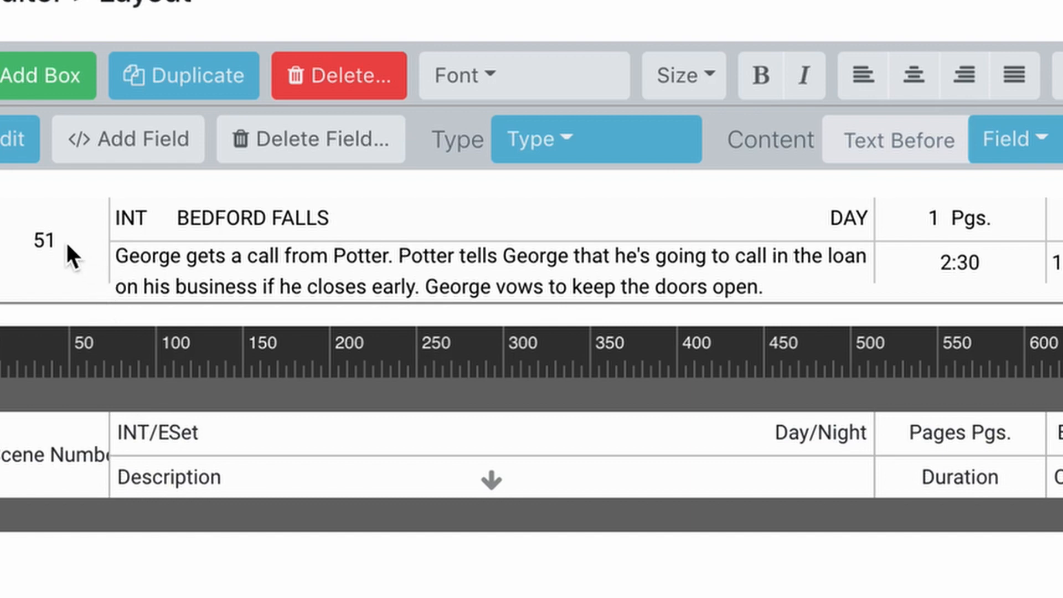
pyautogui.click(58, 442)
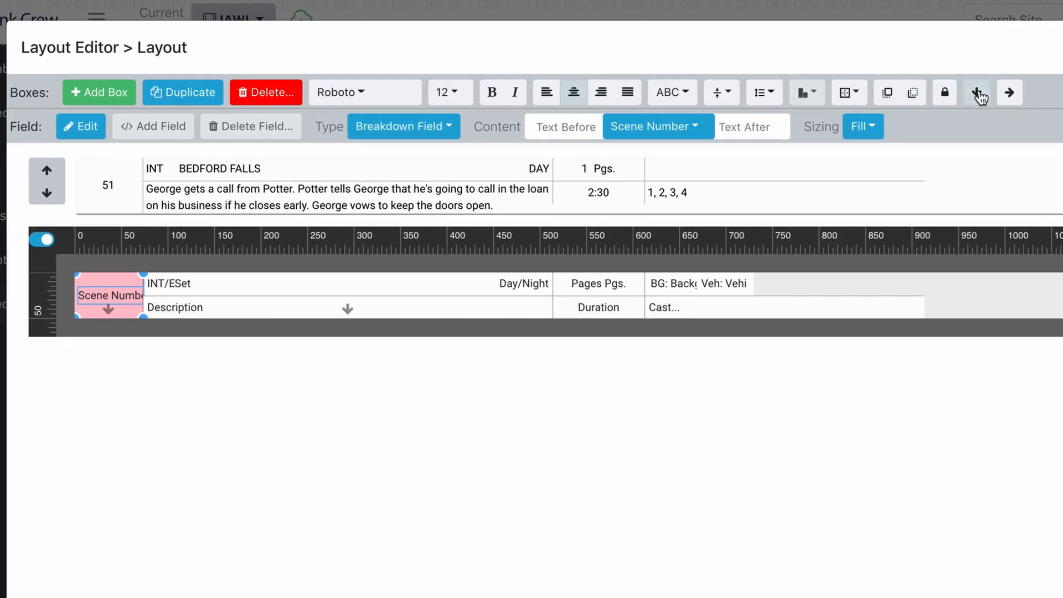
pyautogui.click(604, 303)
pyautogui.click(975, 95)
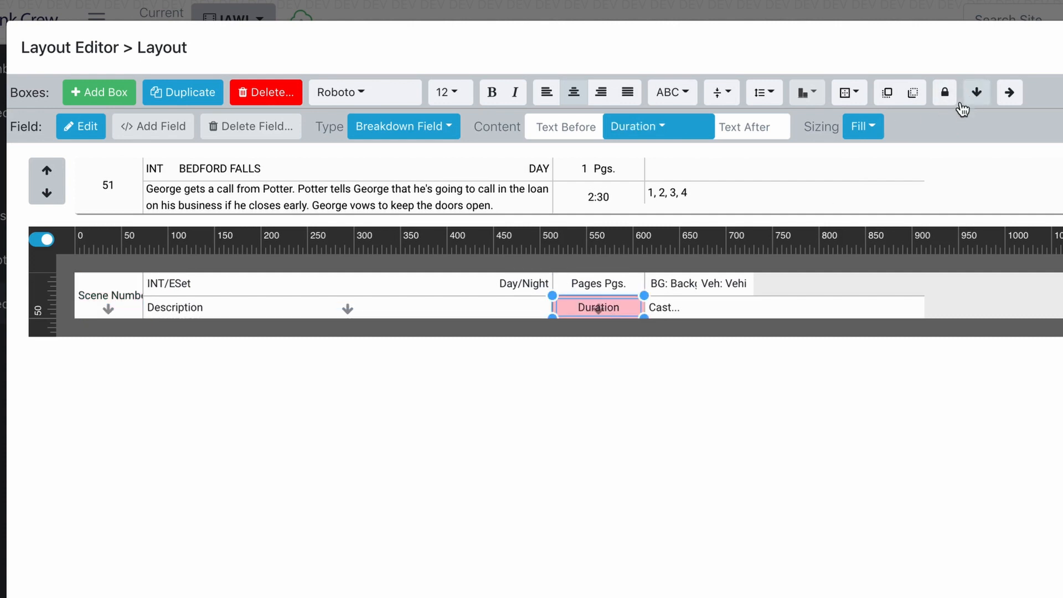
pyautogui.click(671, 310)
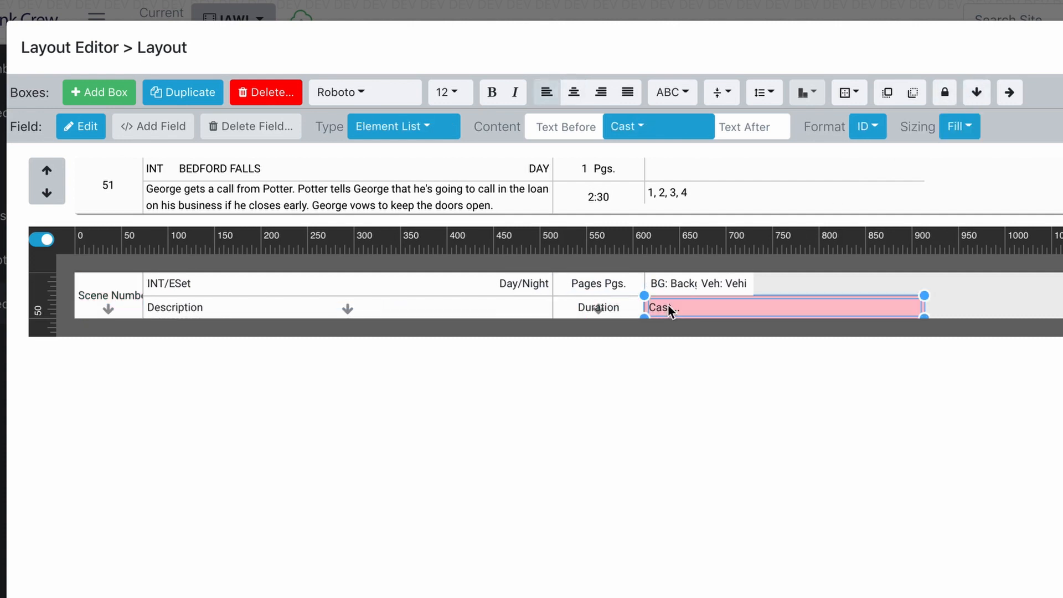
pyautogui.click(978, 94)
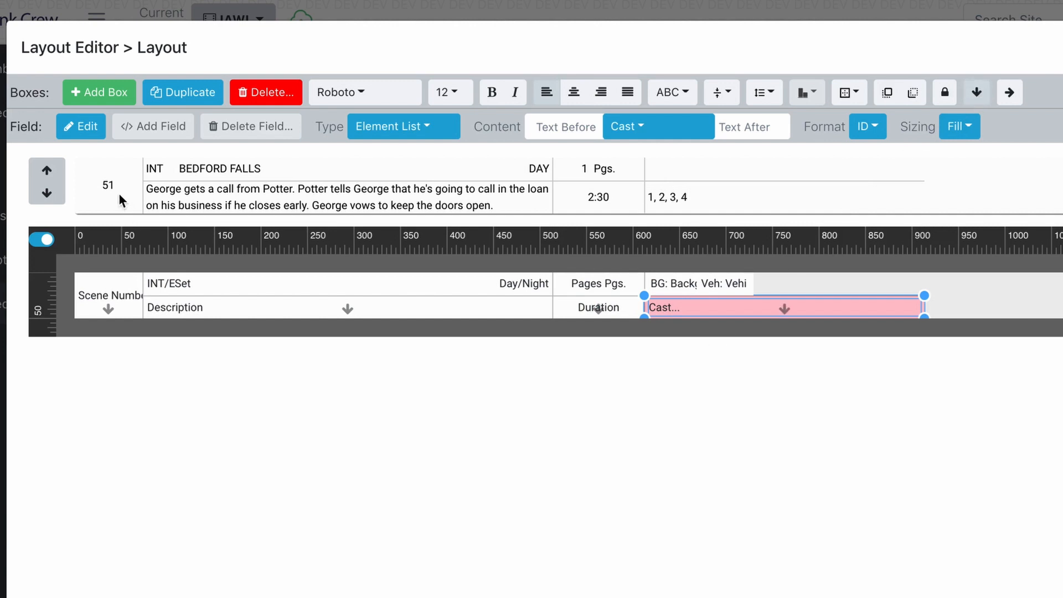
# - Turn off the Scene Number box's downward expansion to compare its vertical centring, and turn it back on
pyautogui.click(110, 298)
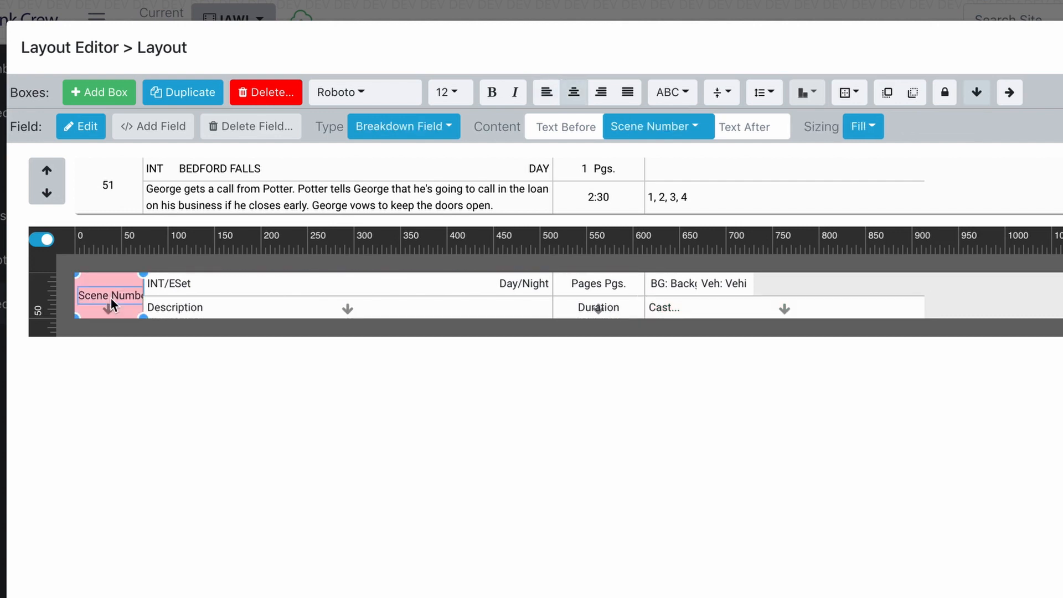
pyautogui.click(978, 94)
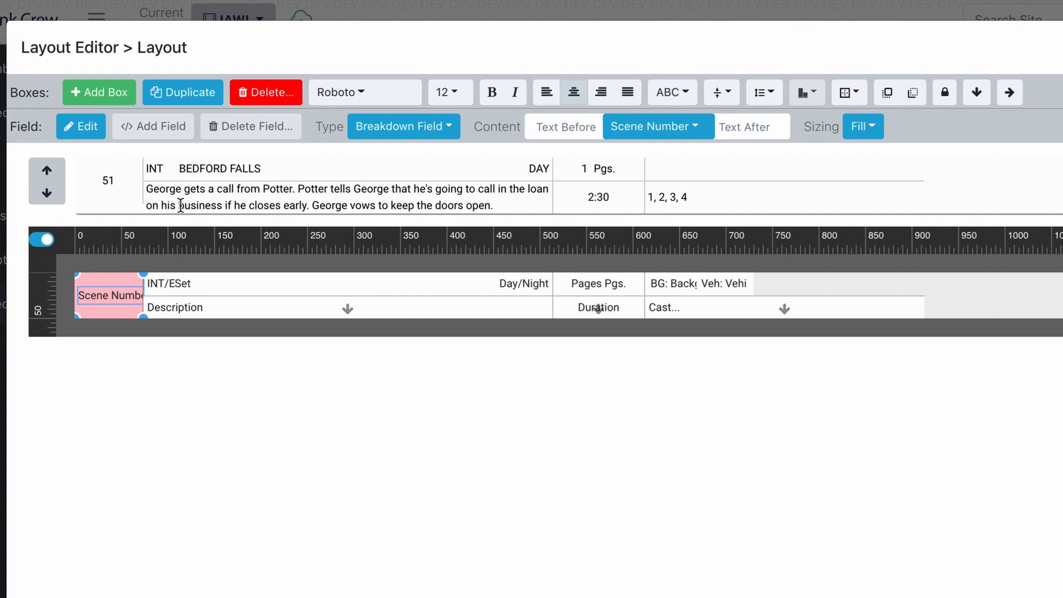
pyautogui.click(977, 94)
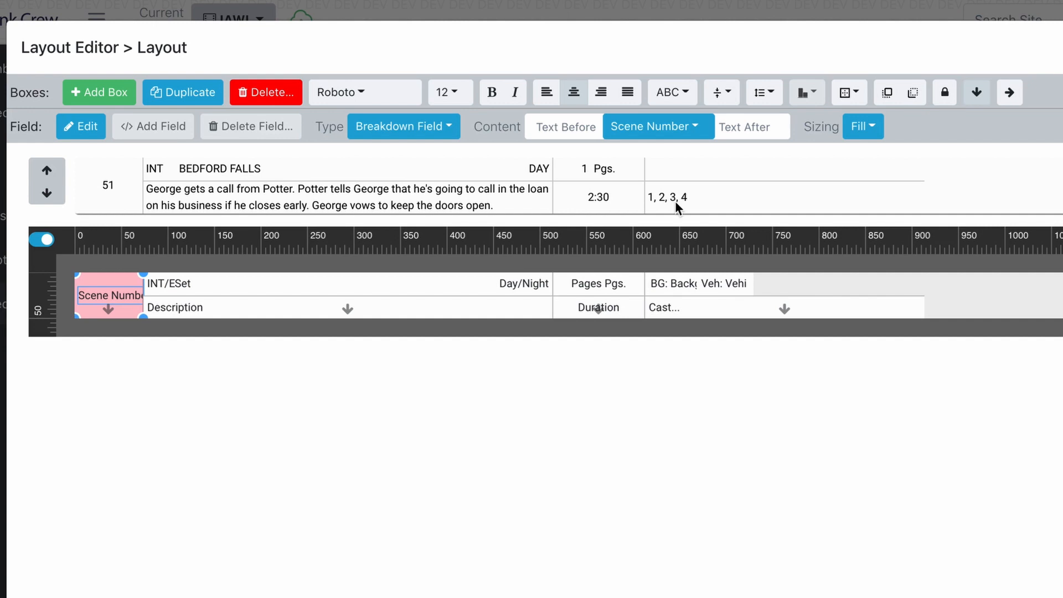
# - With scene 153 as the preview strip, let the Cast field continue to the right
pyautogui.click(690, 316)
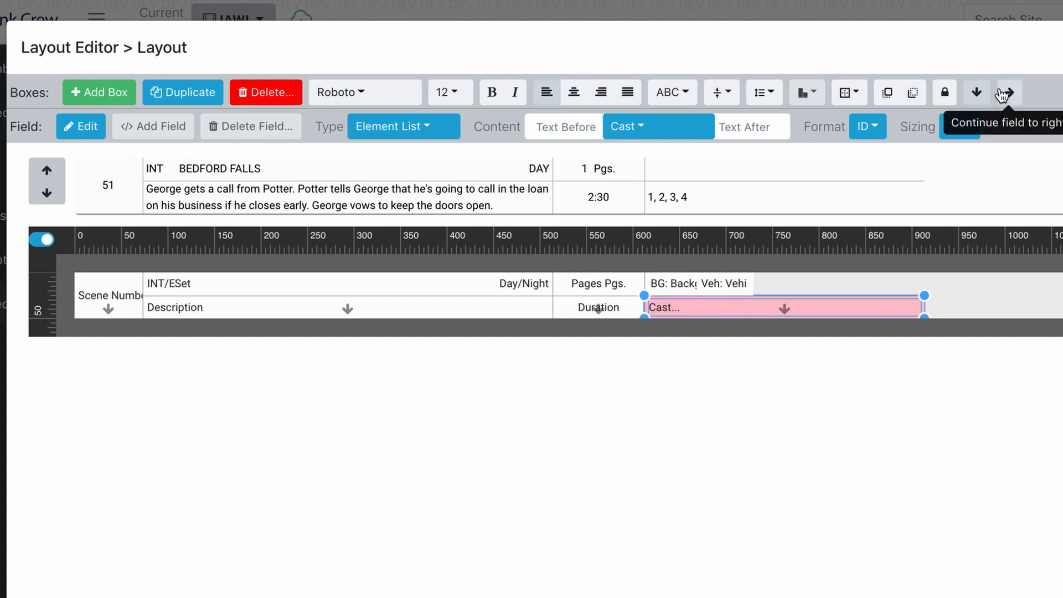
pyautogui.click(48, 194)
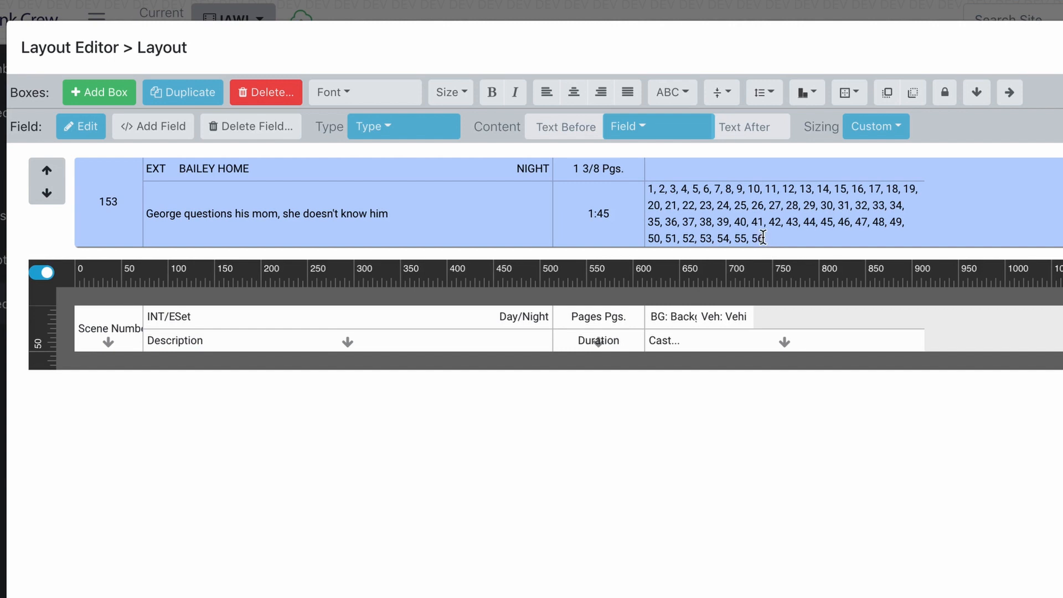
pyautogui.click(782, 346)
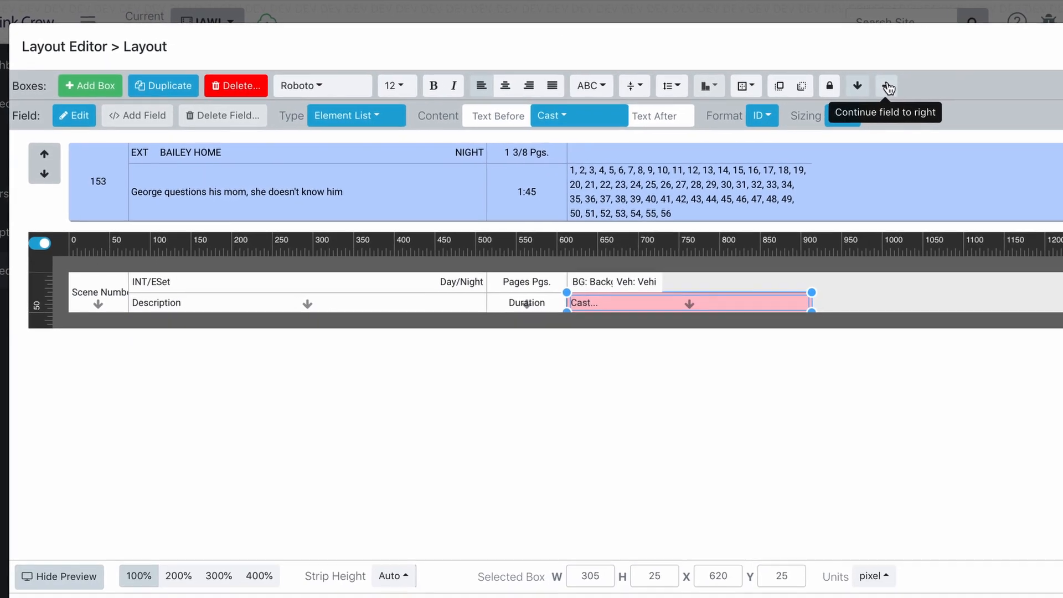
pyautogui.click(796, 83)
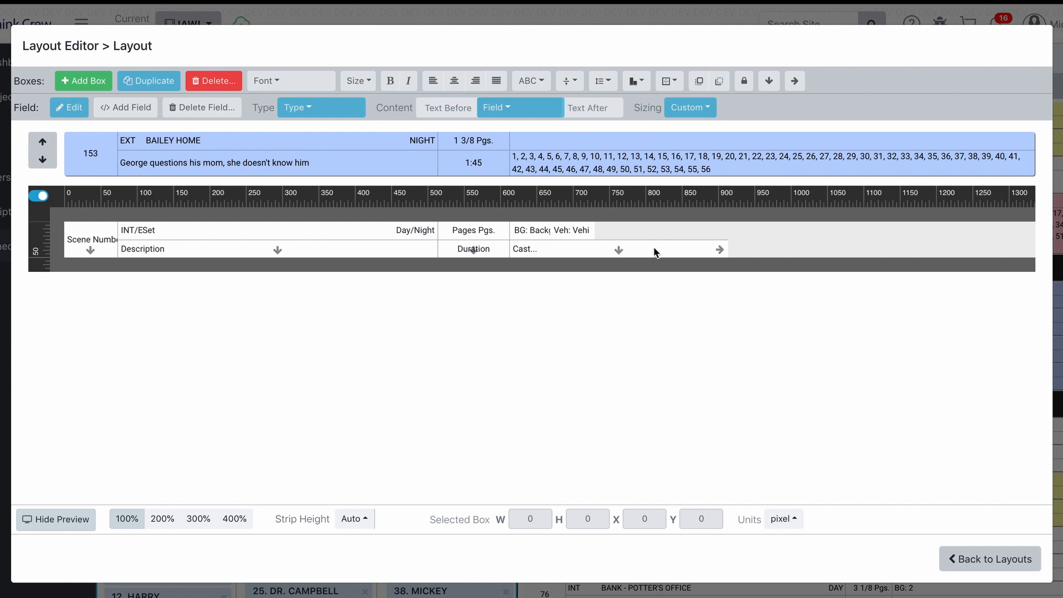
# - Try the Cast box over the Description box at X 65, and return it to X 620 beside Duration
pyautogui.moveTo(654, 249); pyautogui.dragTo(255, 258)
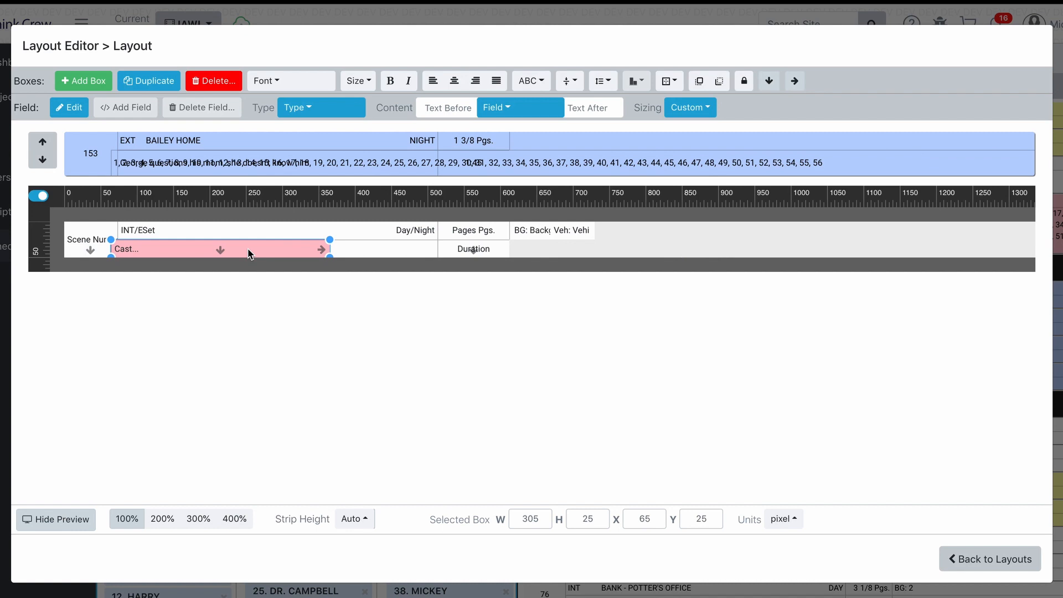
pyautogui.moveTo(248, 254); pyautogui.dragTo(646, 254)
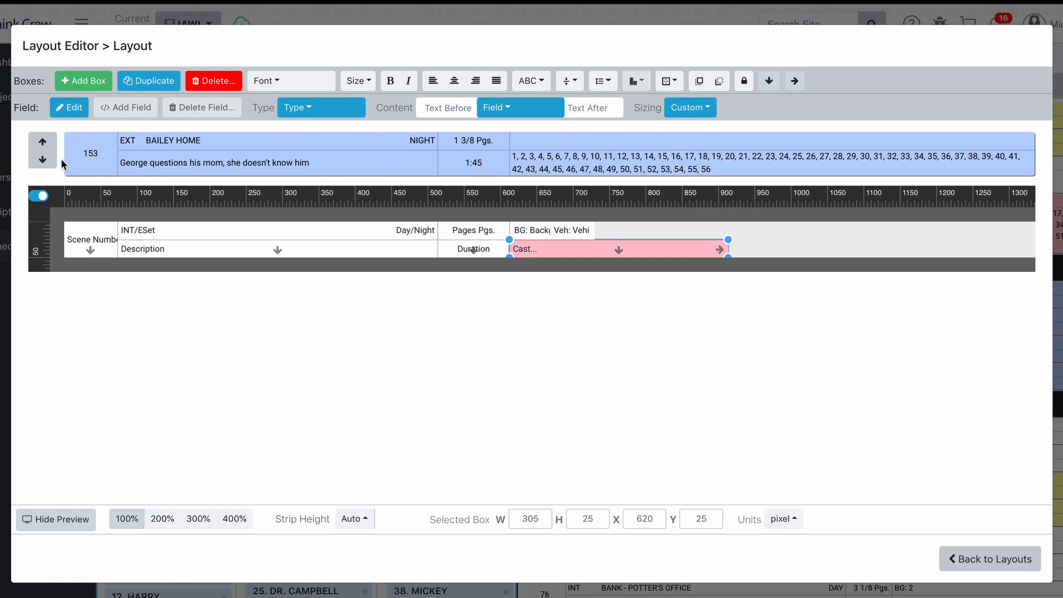
# - Browse through the preview strips to check the layout on different scenes, ending on scene 70
pyautogui.click(42, 159)
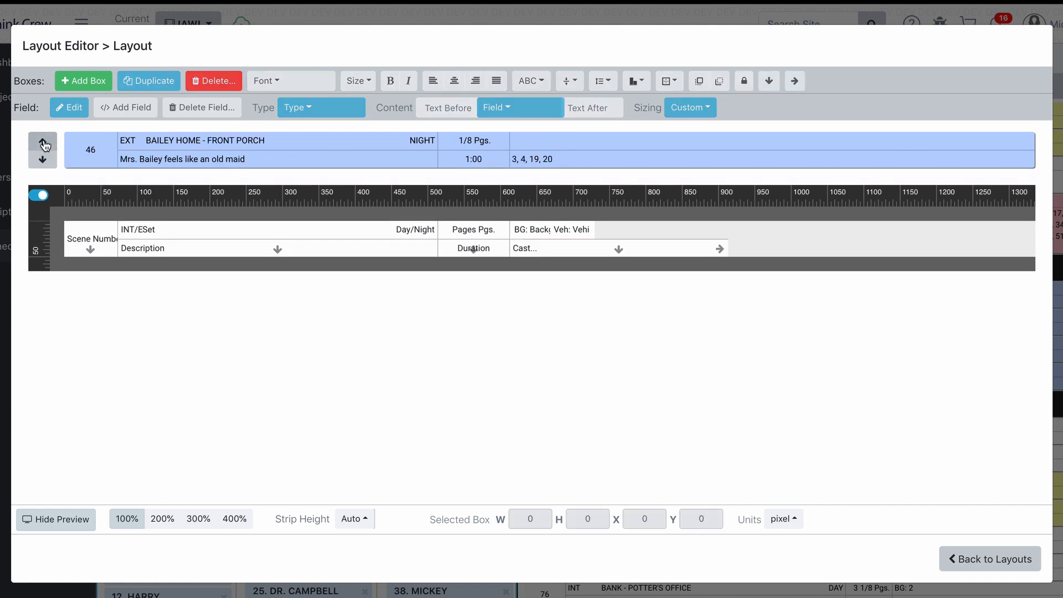
pyautogui.click(43, 143)
pyautogui.click(43, 143)
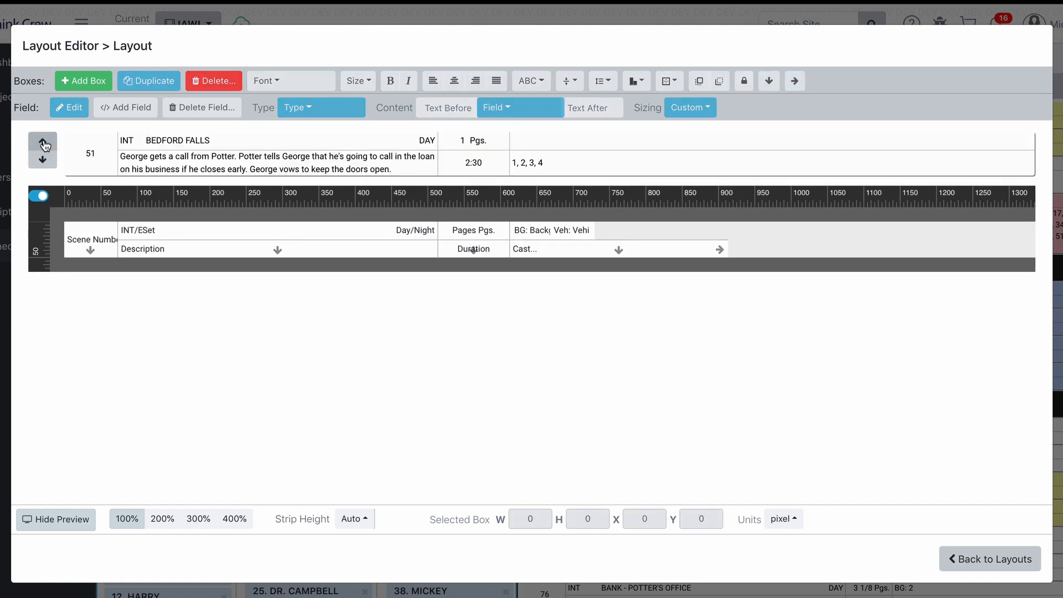
pyautogui.click(43, 142)
pyautogui.click(44, 143)
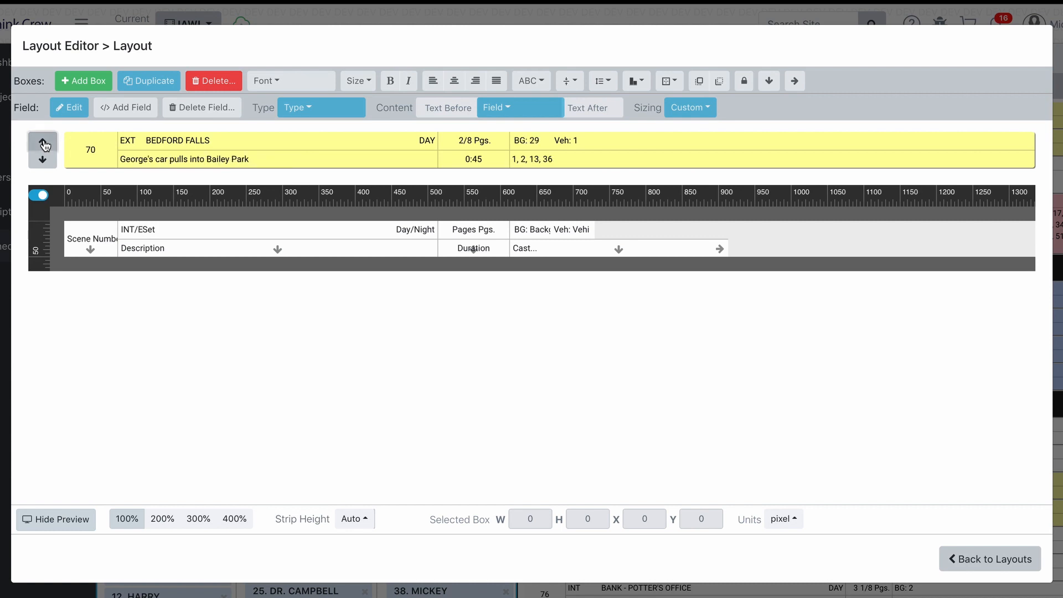